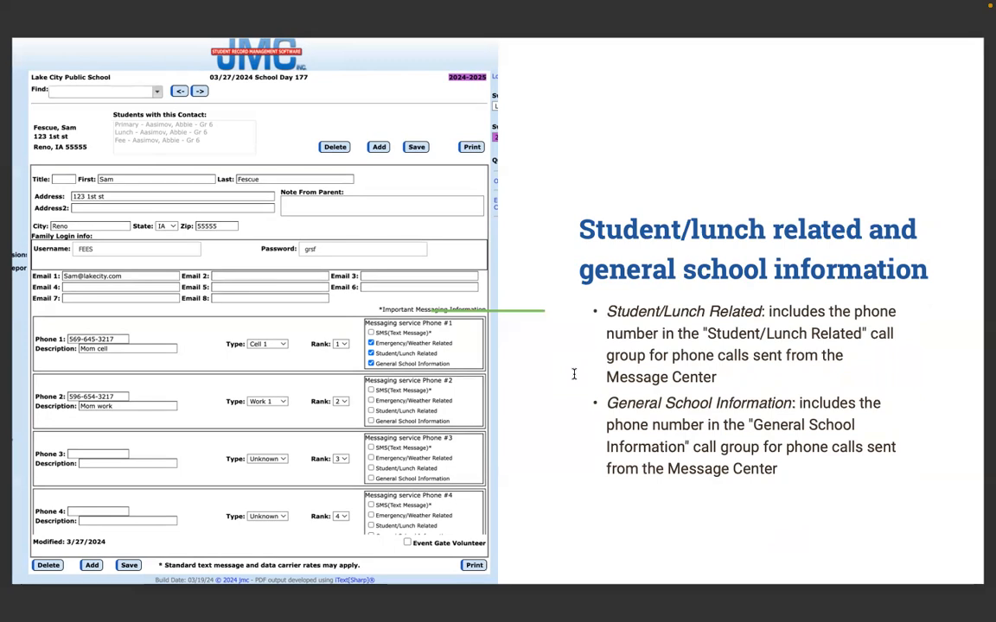
Advance the slideshow past the Save or delete slide to page 26, the adding and editing contacts section
key("Right")
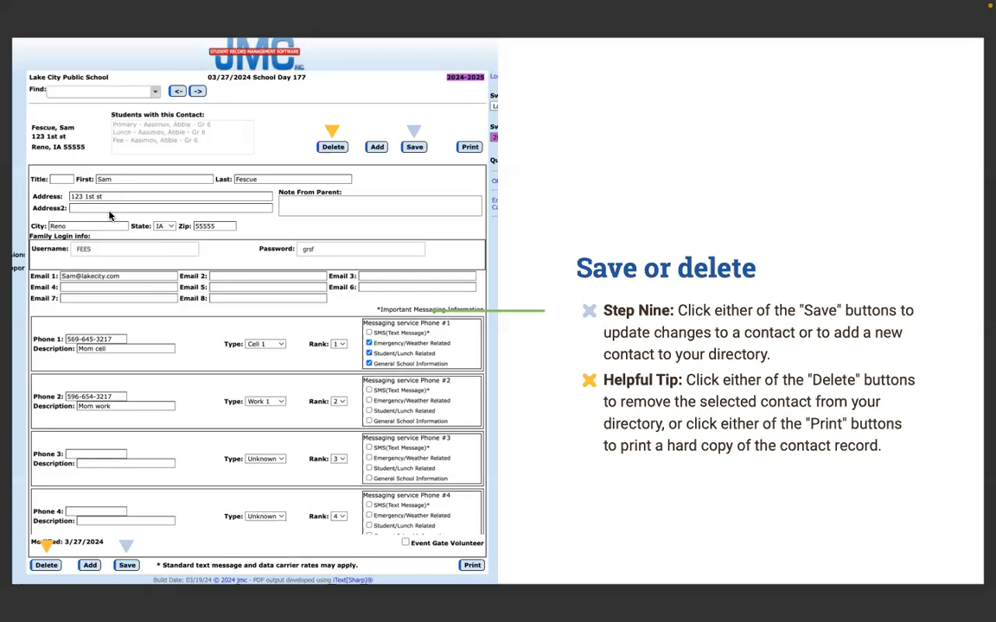
key("Right")
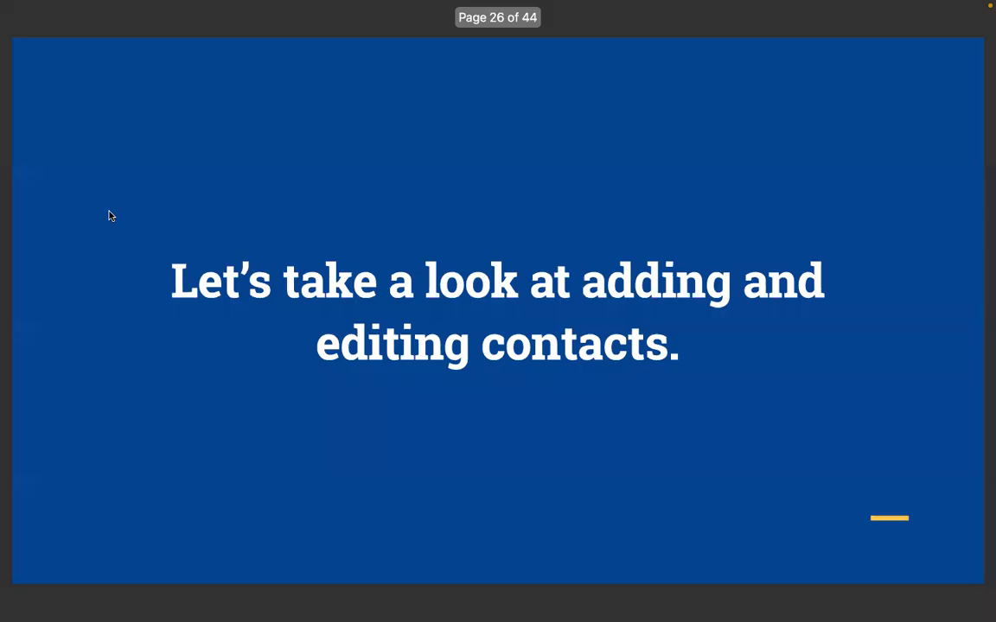
Leave the slideshow, bring the widened jmc browser forward, and open Attendance > Contacts > Edit Contacts
key("Escape")
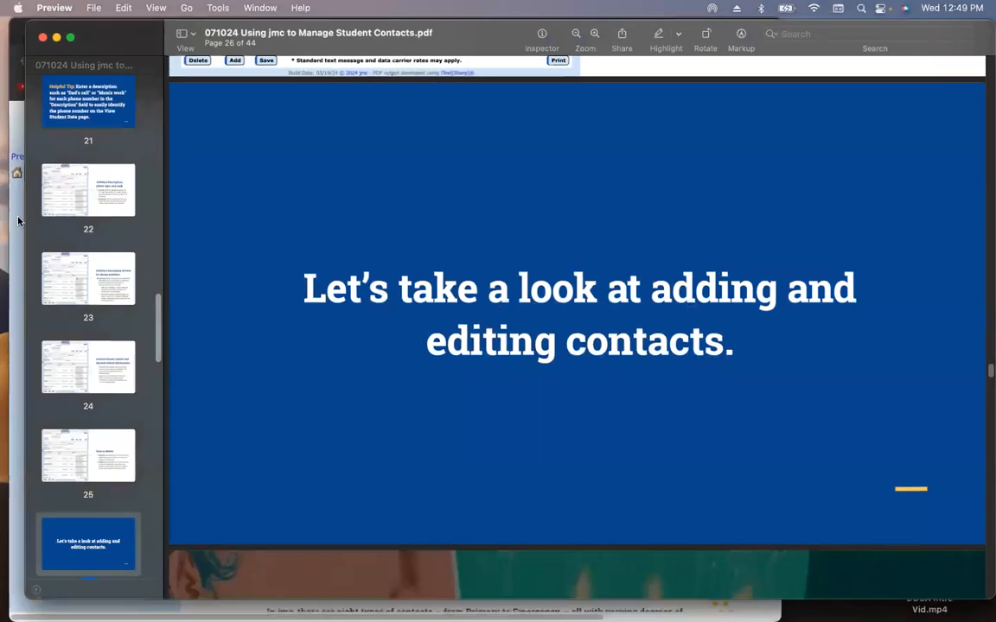
left_click(17, 198)
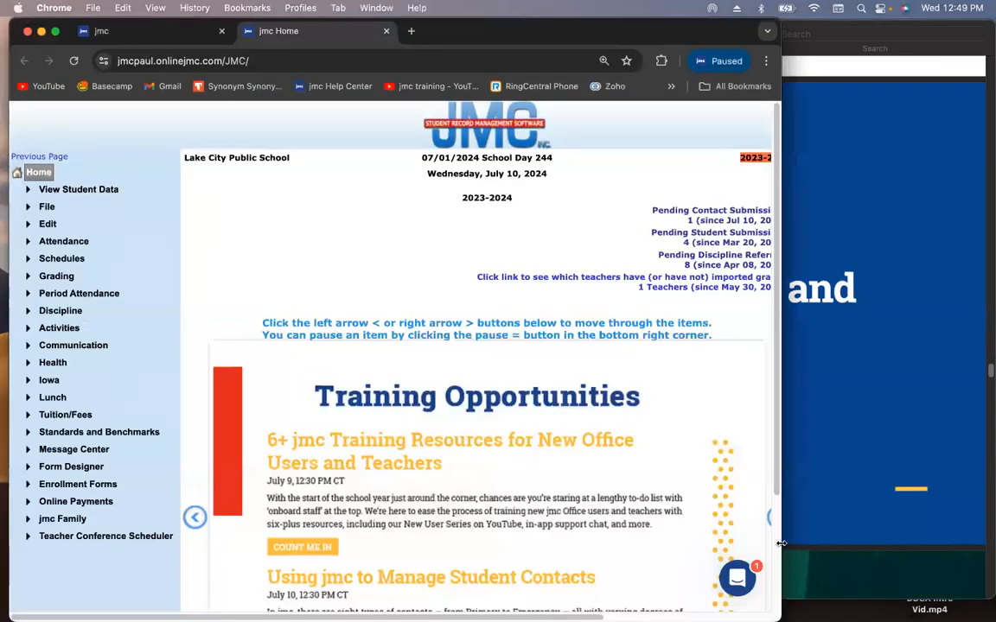
left_click(795, 495)
key("super+Tab")
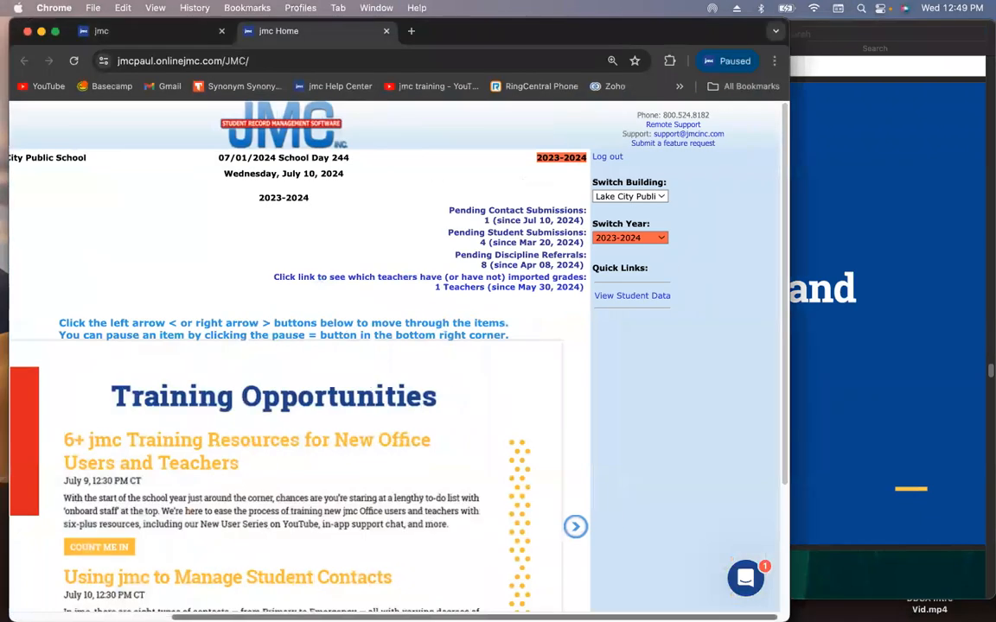
left_click_drag(790, 479, 988, 479)
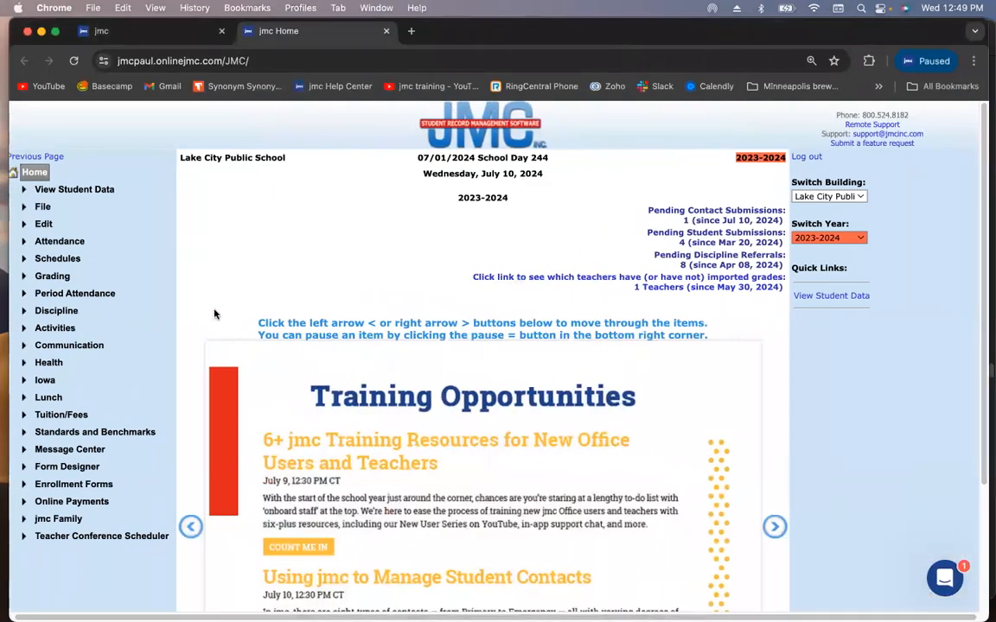
left_click(70, 242)
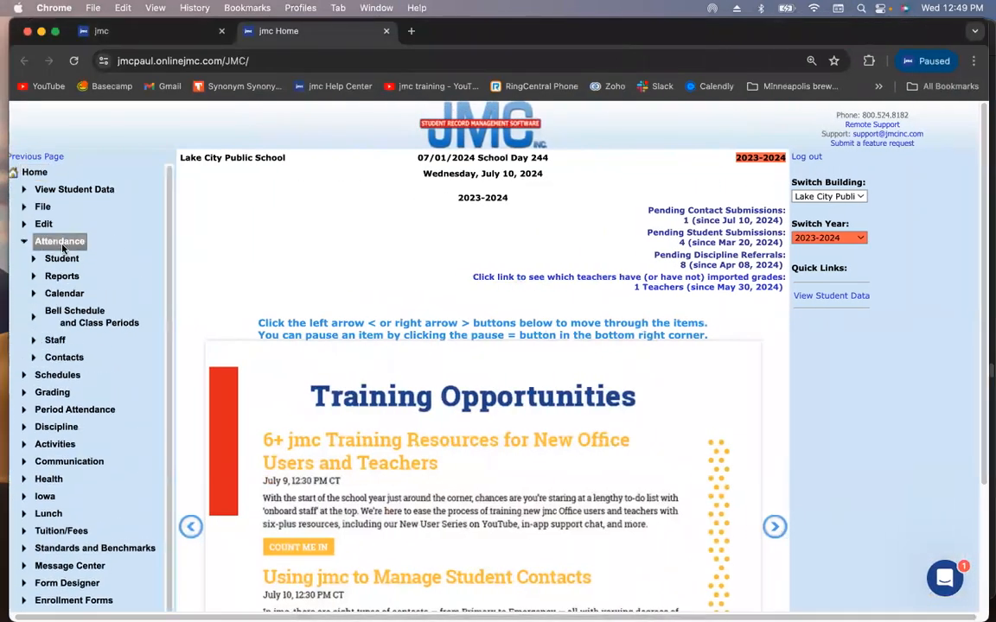
left_click(64, 357)
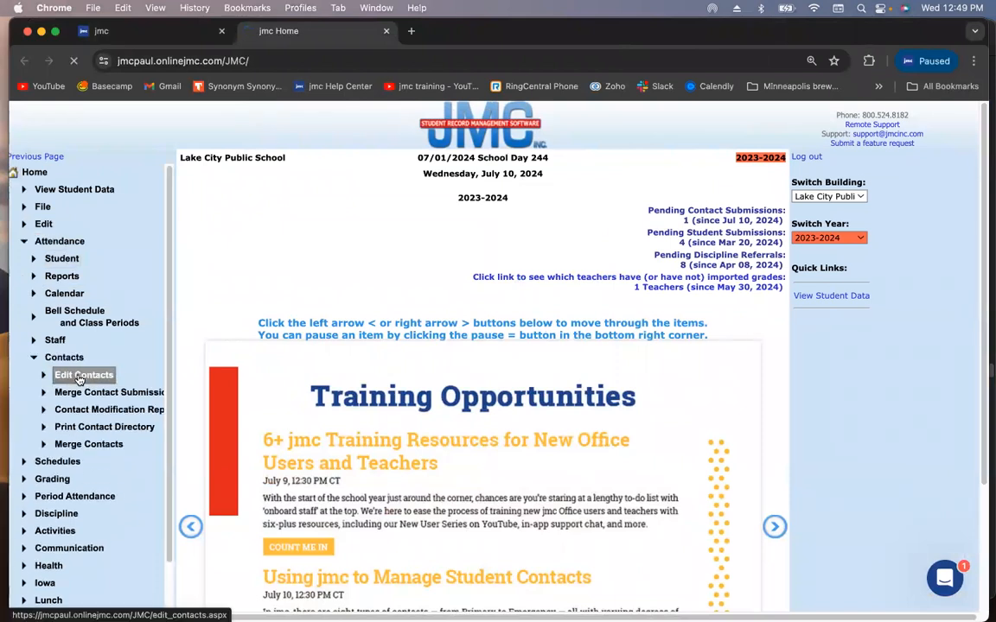
left_click(80, 378)
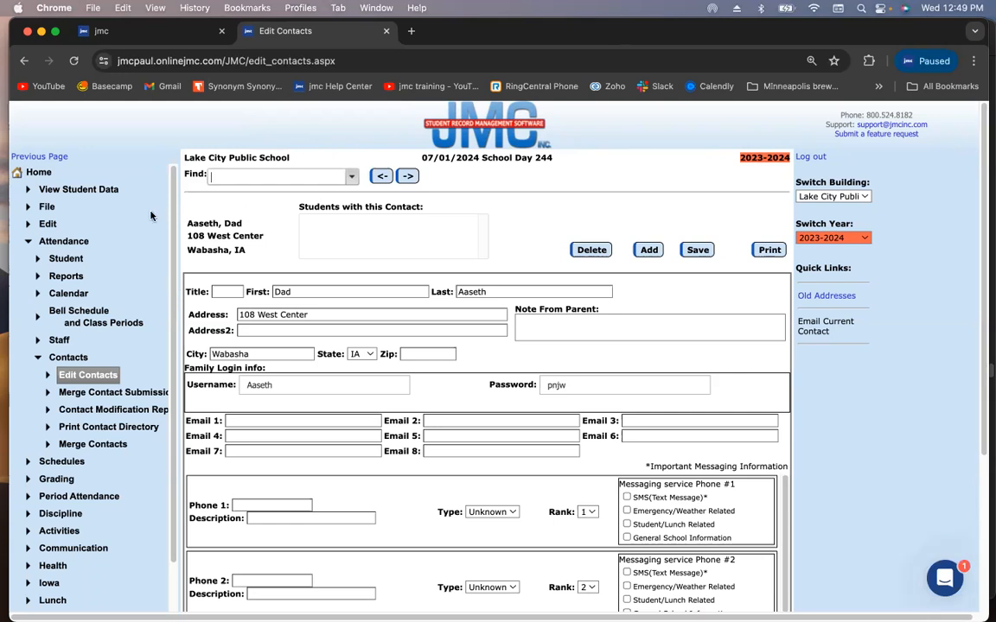
Open View Student Data in a new tab, look over it, then return to the Edit Contacts tab
left_click(93, 198, "super")
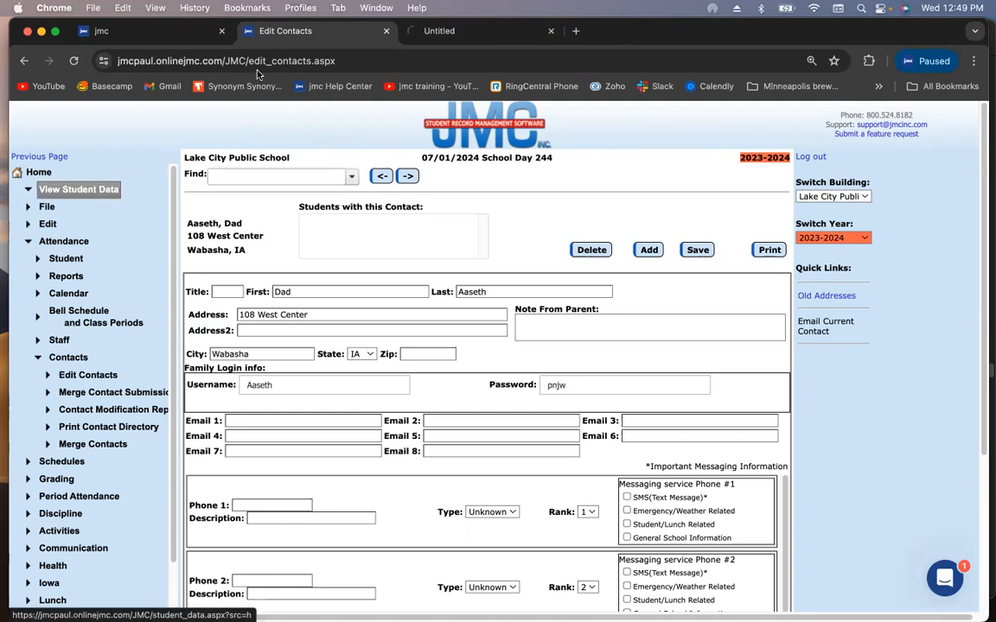
left_click(458, 31)
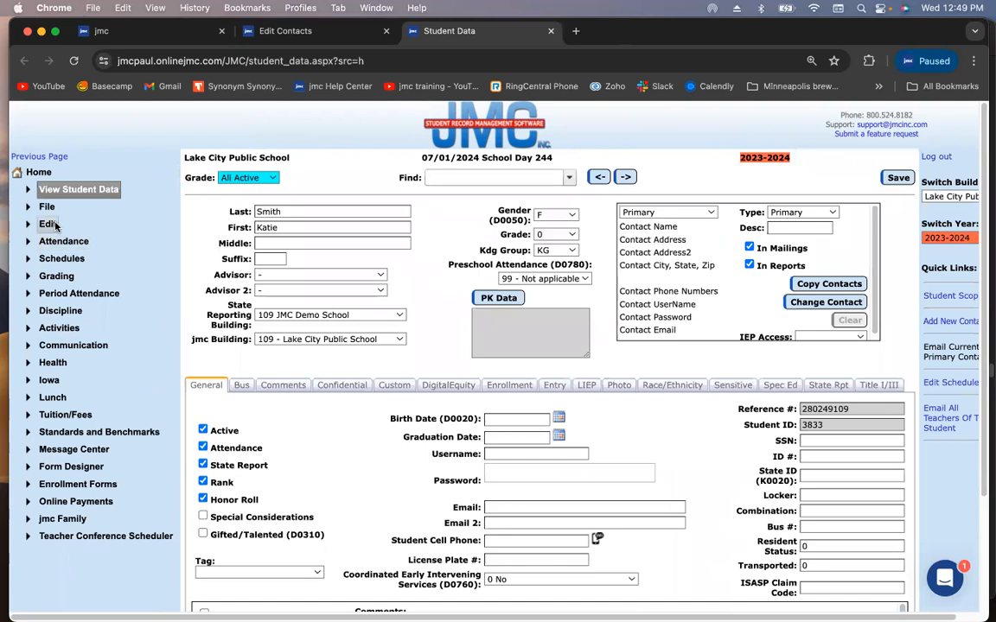
left_click(49, 225)
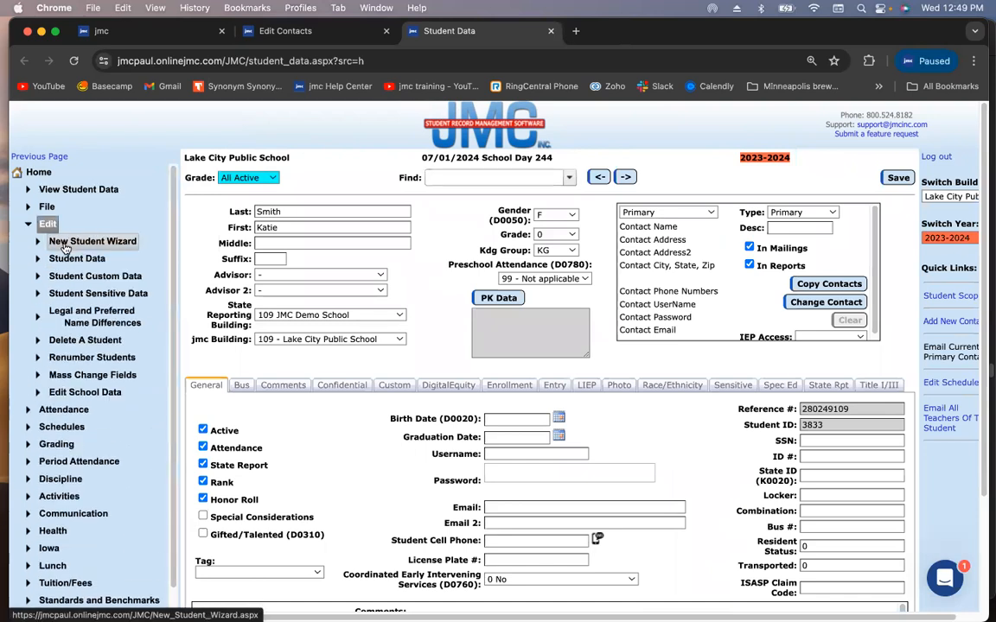
left_click(278, 32)
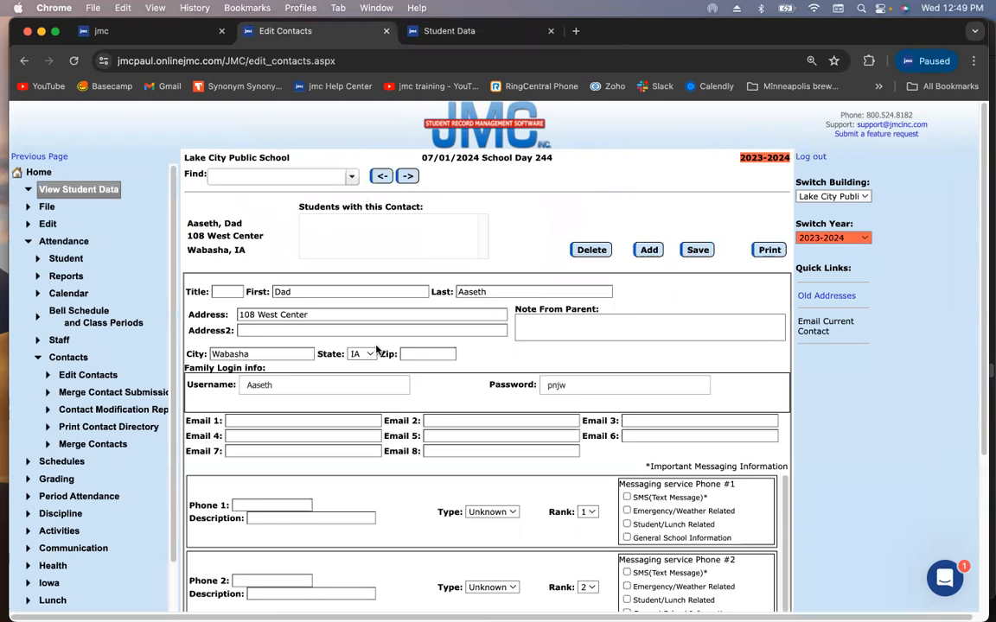
left_click(467, 31)
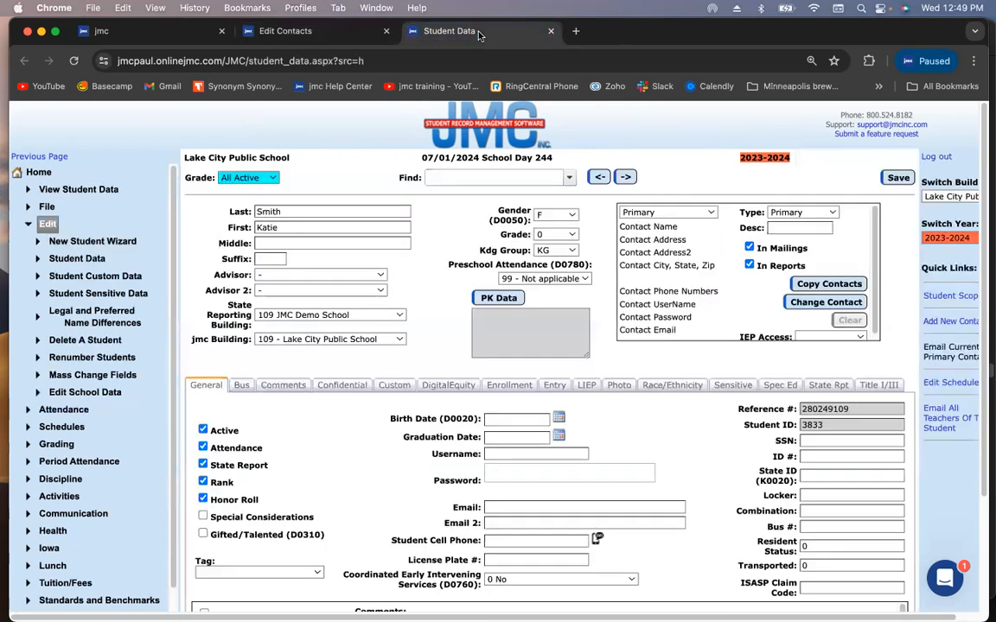
left_click(268, 34)
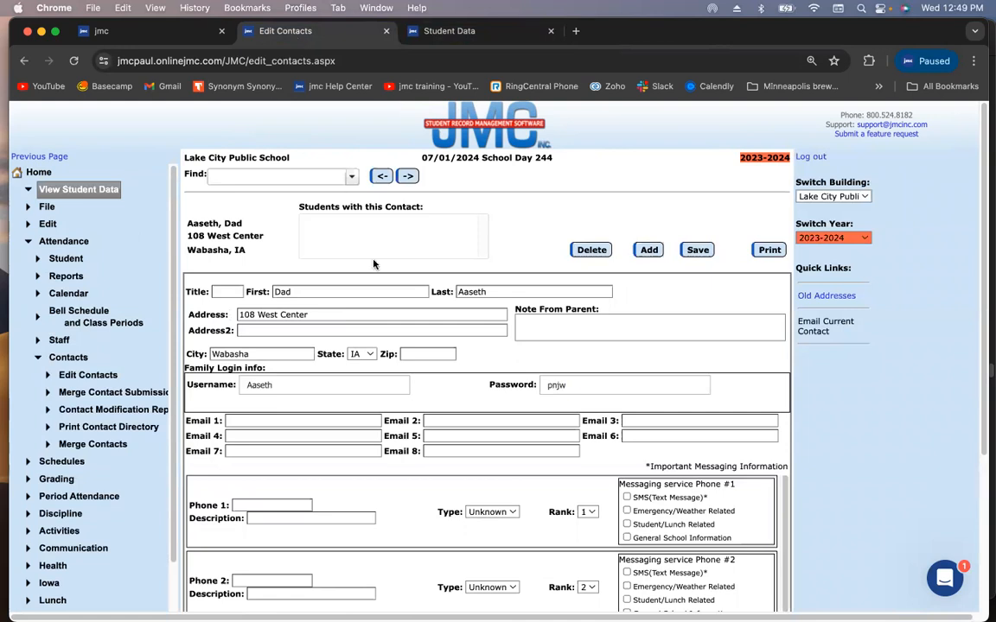
Search contacts for 'demo' and open the Demo, Dad record to review its details
left_click(293, 181)
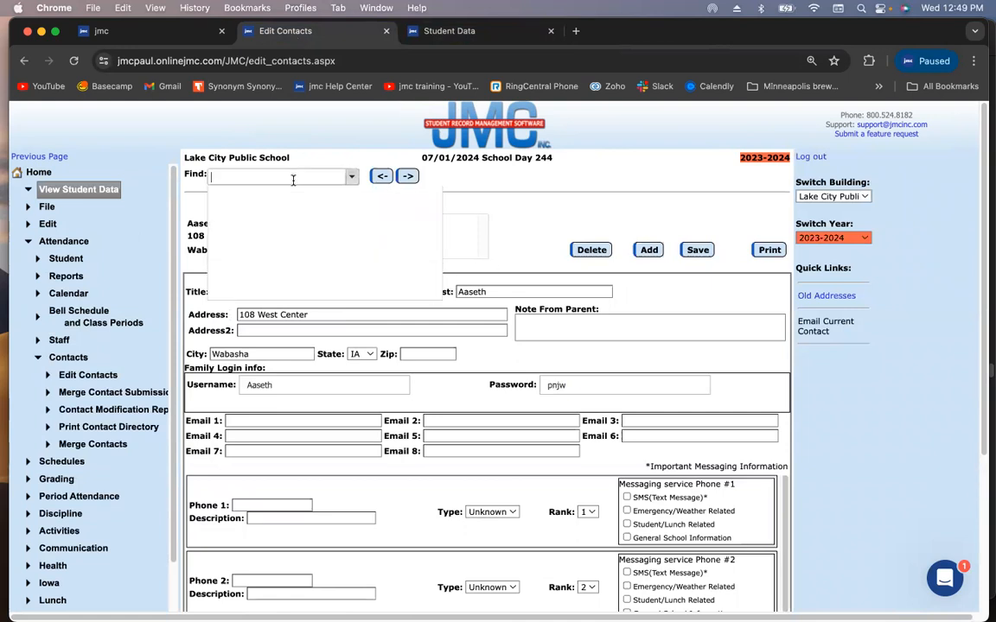
type("demo")
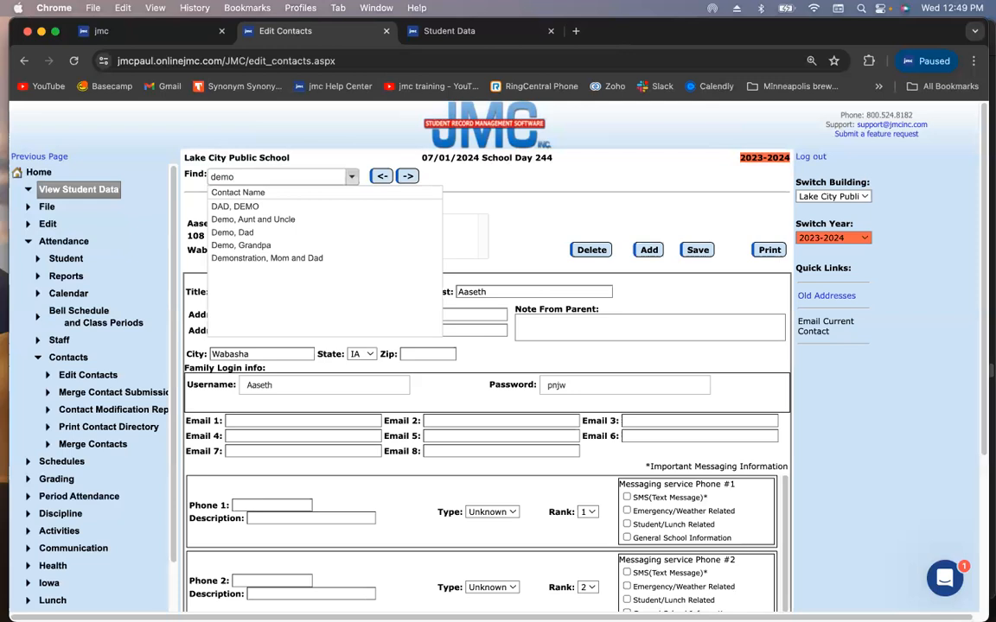
left_click(284, 231)
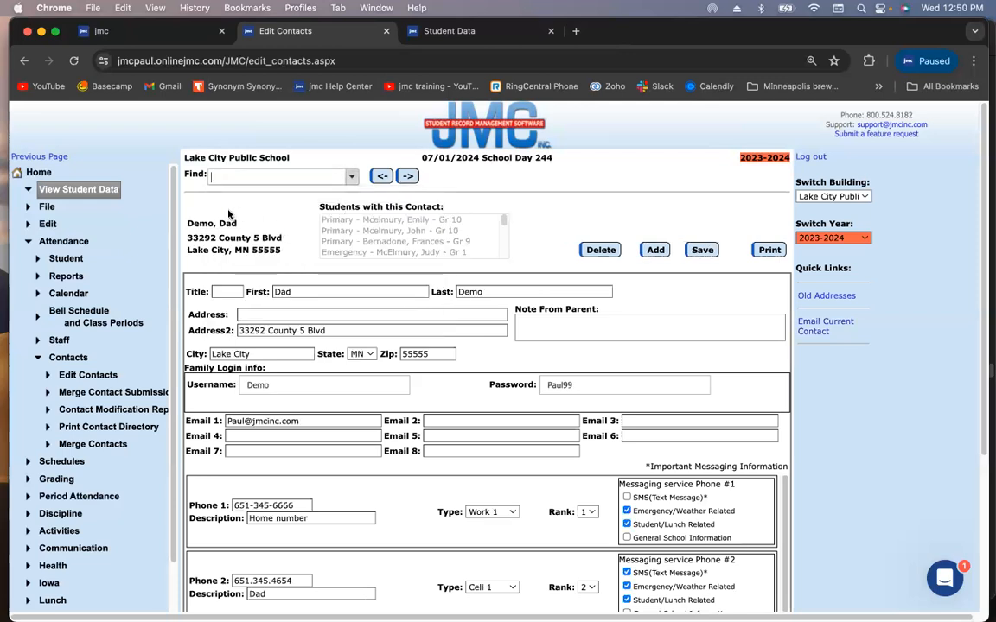
scroll(394, 250, "down", 5)
scroll(396, 249, "up", 5)
scroll(381, 229, "down", 5)
scroll(380, 229, "up", 5)
Copy the second address line into Address, accept the USPS suggested address, and clear Address2
triple_click(314, 330)
key("ctrl+c")
left_click(311, 315)
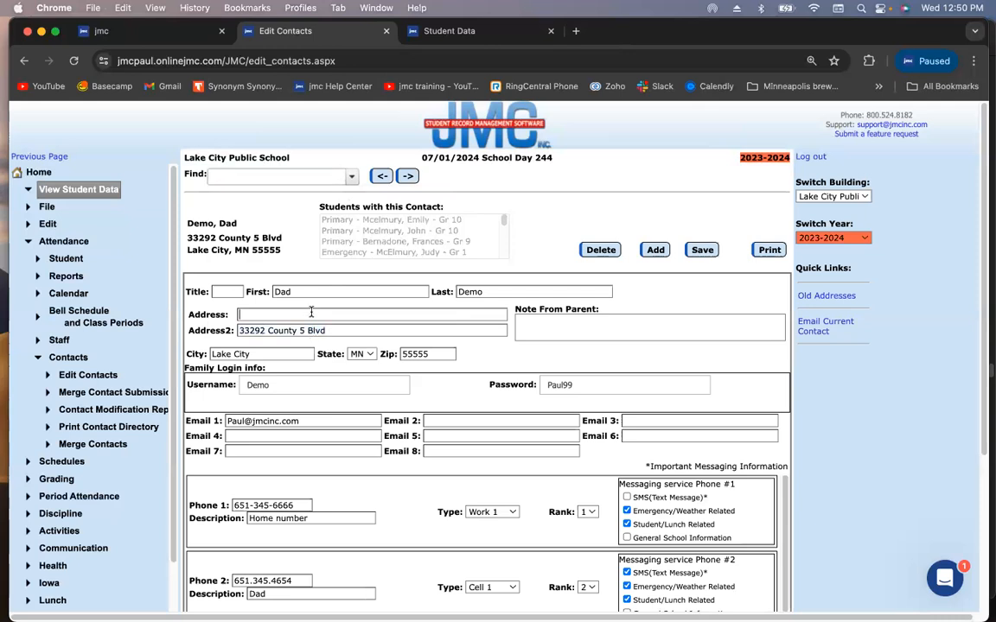
key("ctrl+v")
double_click(333, 329)
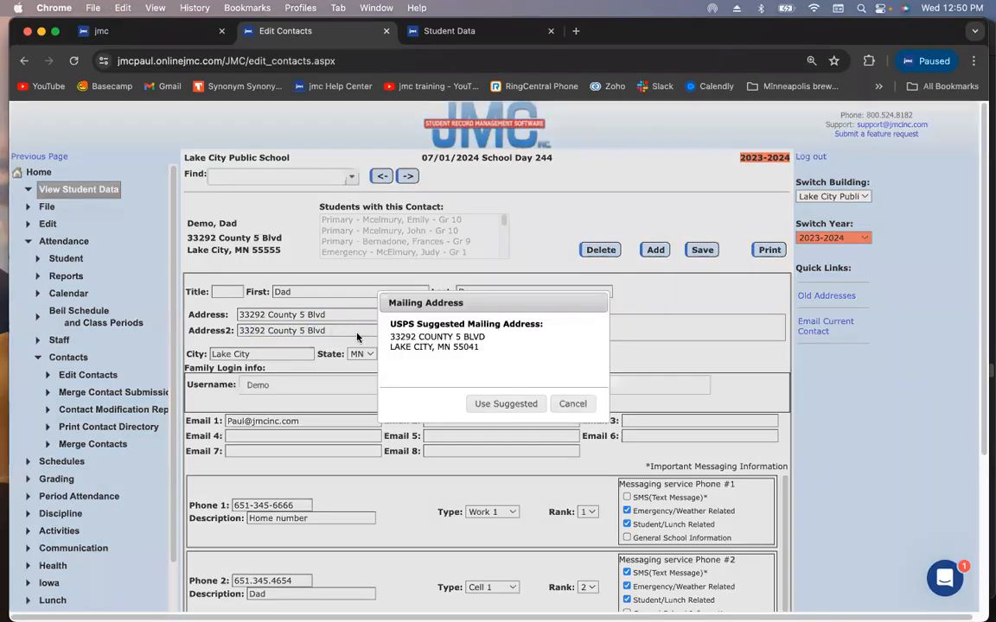
left_click(521, 410)
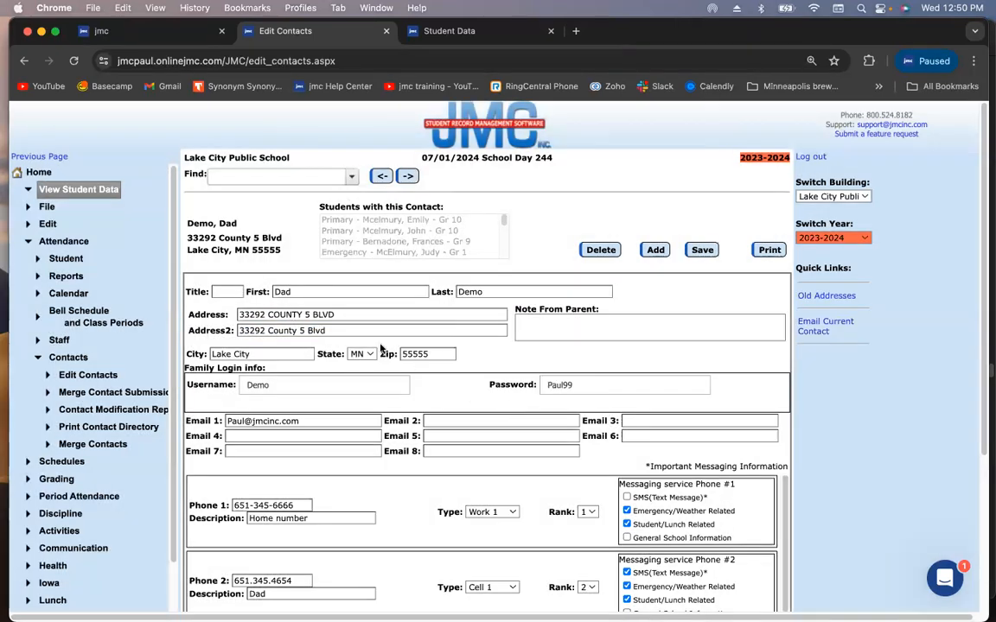
triple_click(347, 328)
key("BackSpace")
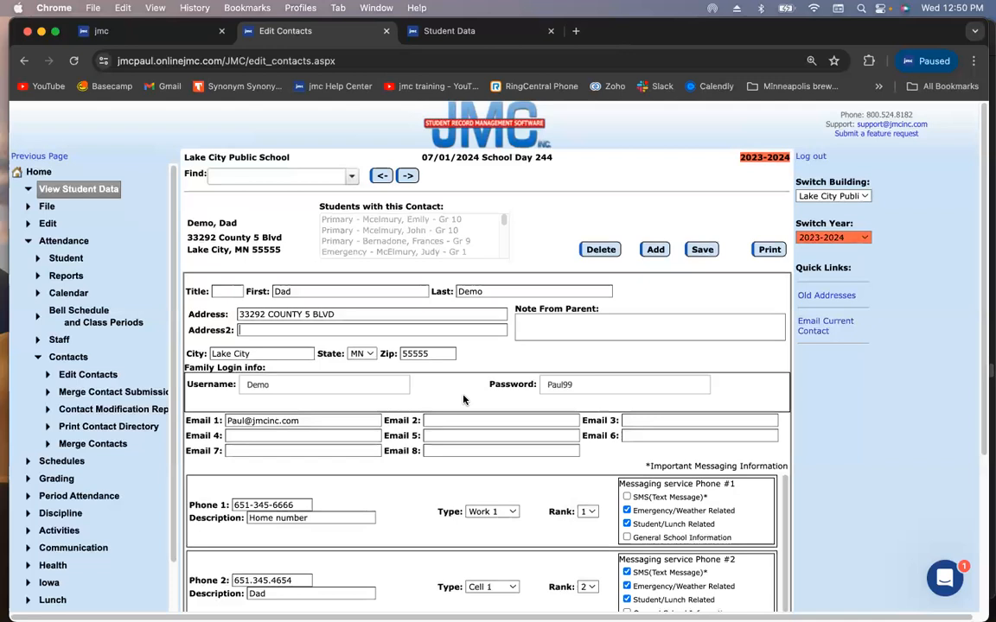
scroll(464, 400, "down", 3)
scroll(406, 409, "up", 3)
left_click(453, 331)
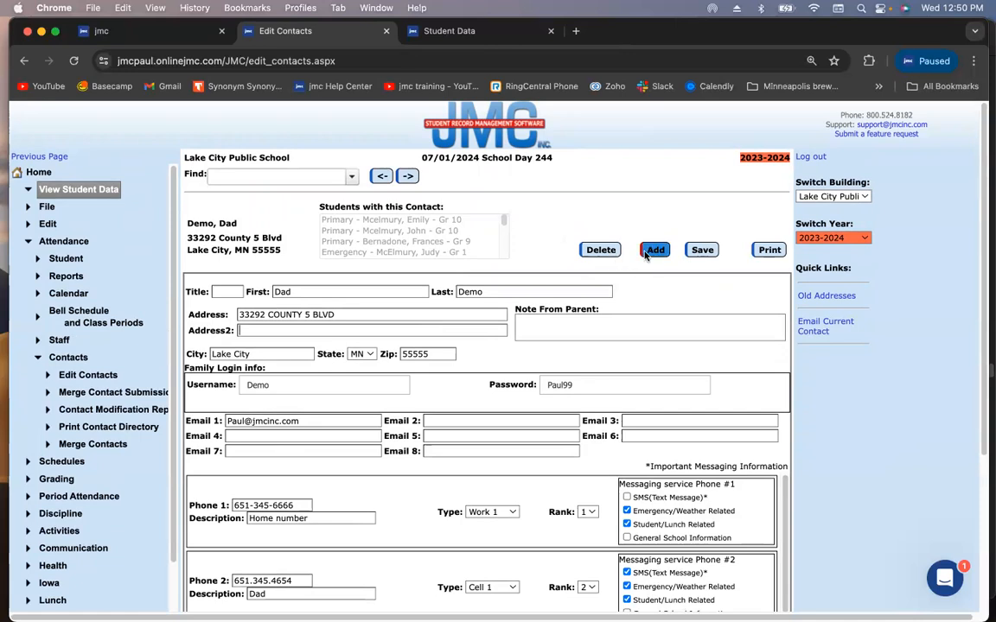
Save the corrected address, then start a new contact and enter the parents' first names and surname
left_click(703, 251)
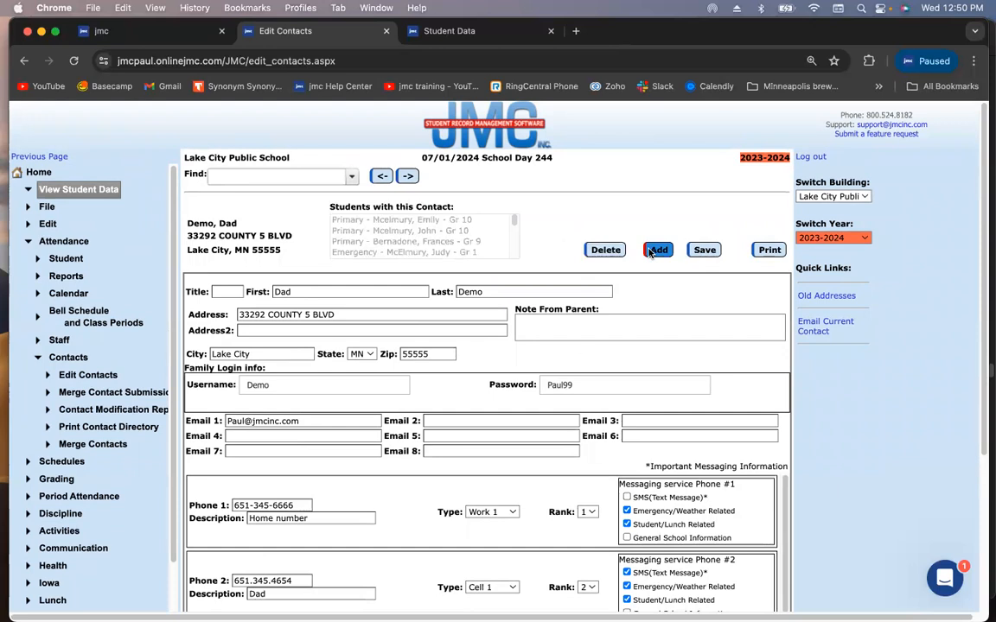
left_click(655, 249)
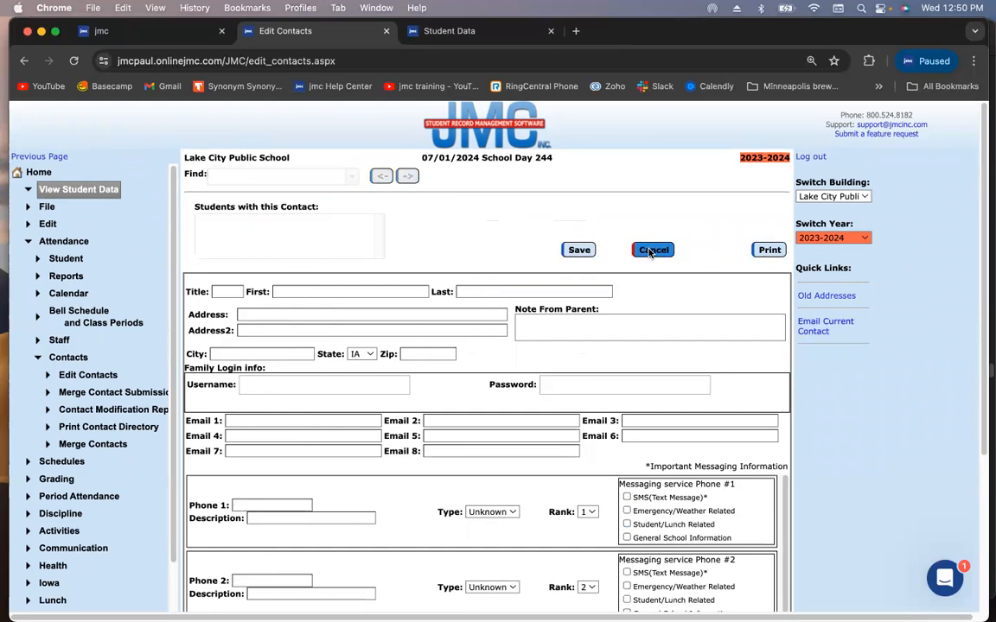
left_click(323, 293)
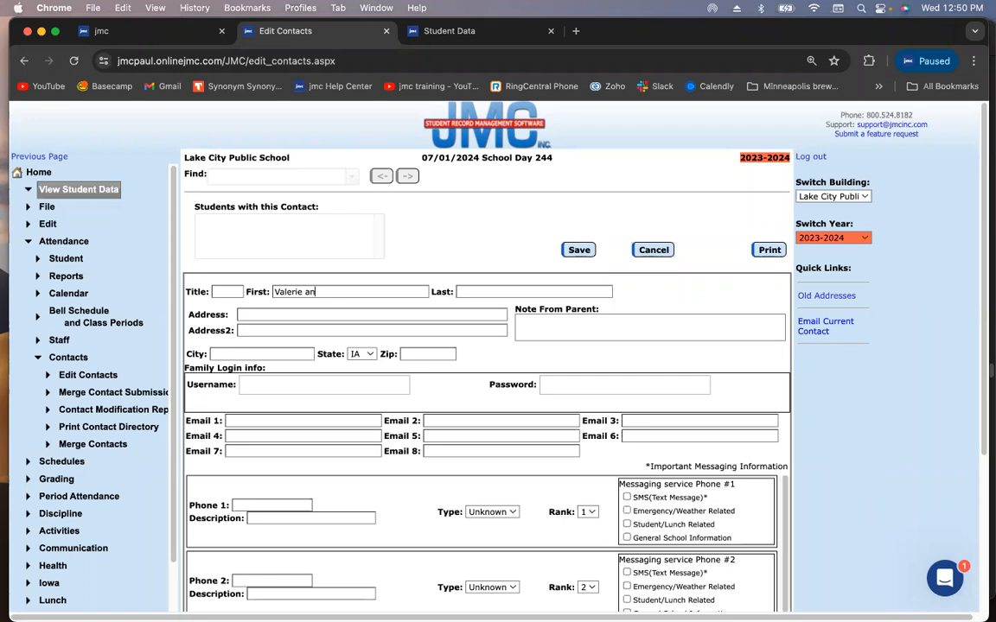
key("Tab")
left_click_drag(343, 289, 307, 288)
key("Tab")
Rewrite the First field to list both parents' first names joined by 'and'
double_click(335, 293)
key("Tab")
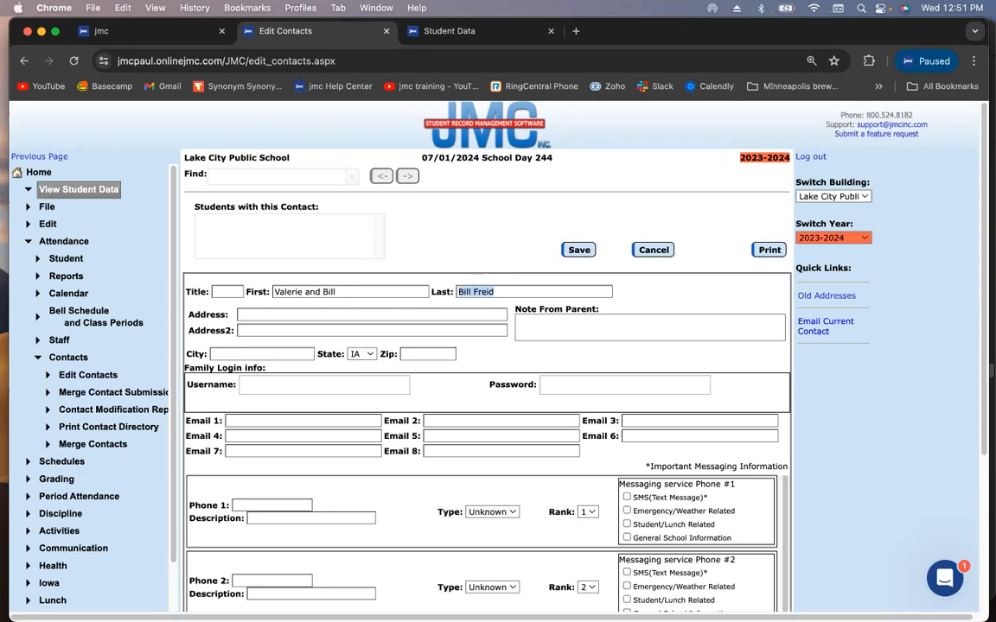
left_click(344, 295)
triple_click(344, 295)
type("Bi")
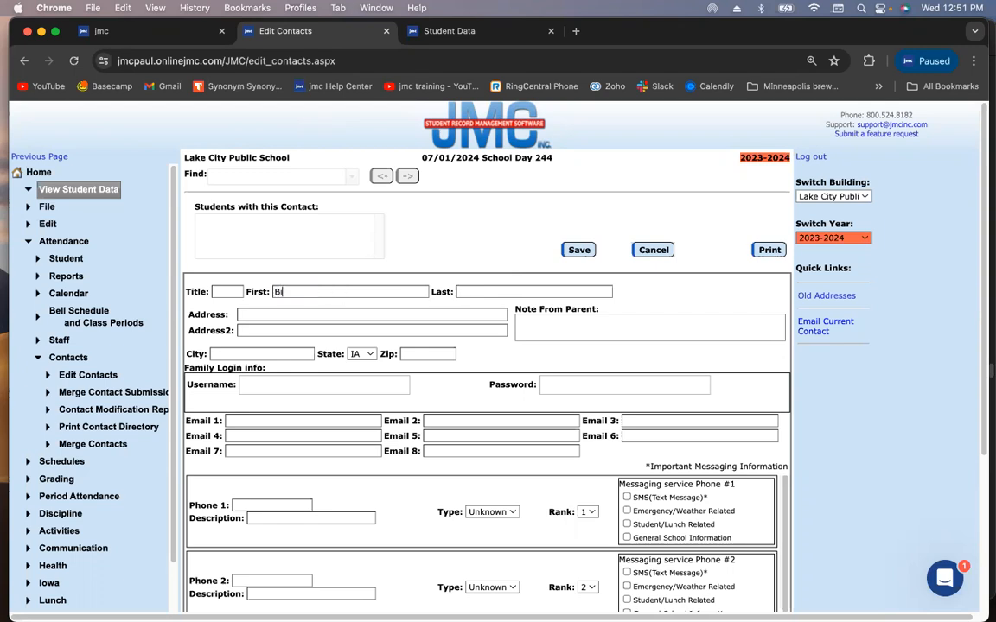
type("ll and VAleri")
key("BackSpace")
key("BackSpace")
key("BackSpace")
key("BackSpace")
key("BackSpace")
type("alerie")
Correct Last to the properly spelled family surname and trim First to one parent's first name
key("Tab")
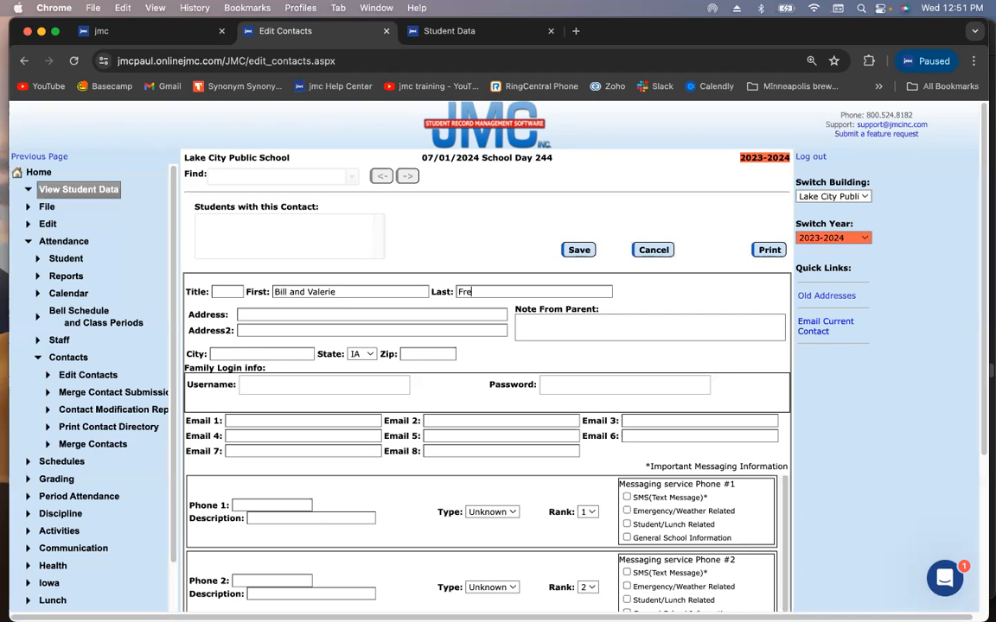
triple_click(374, 291)
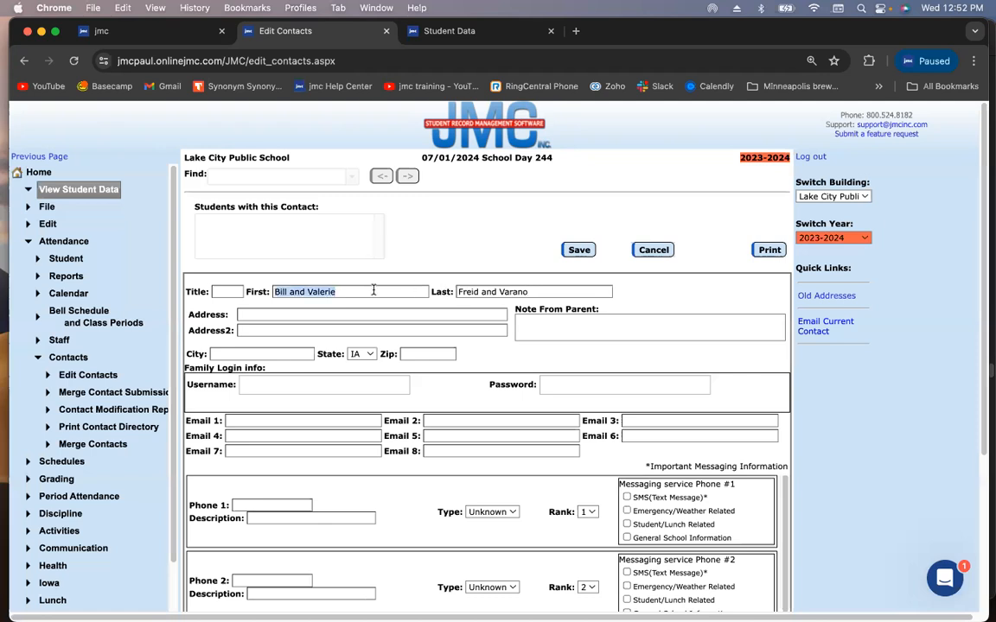
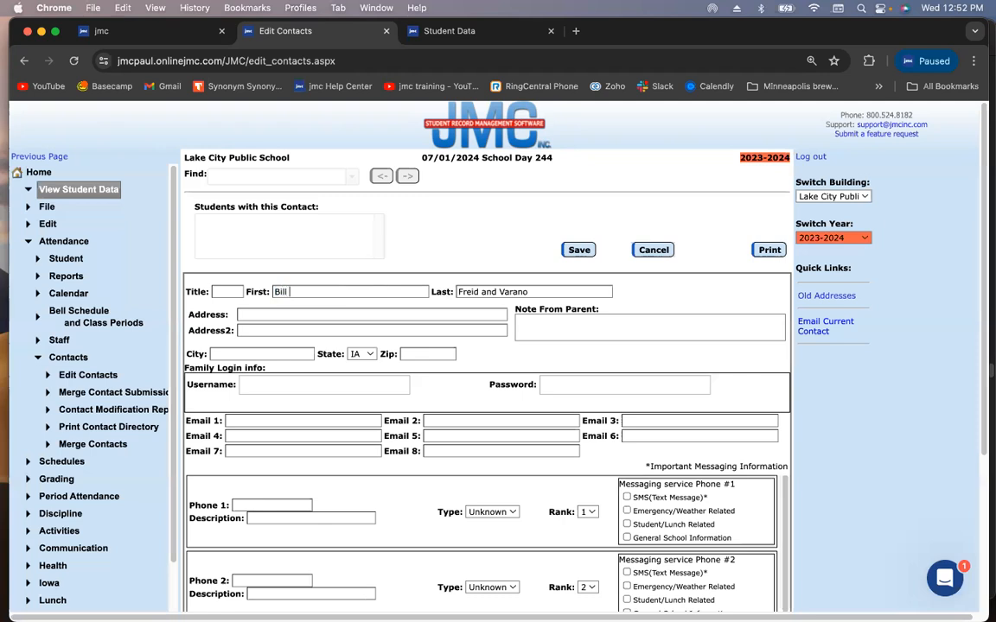
key("Tab")
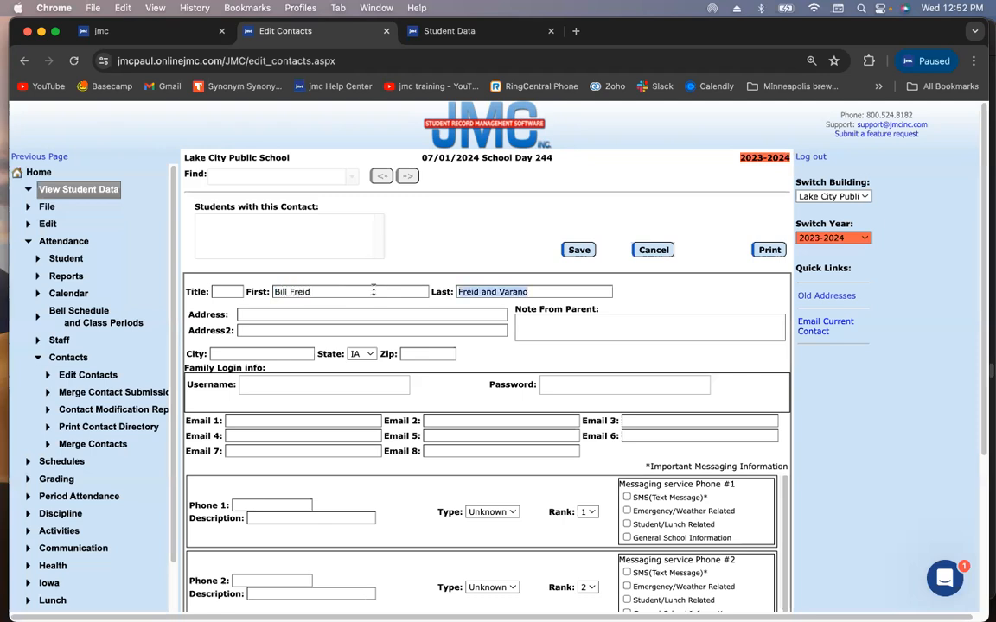
type("Fried")
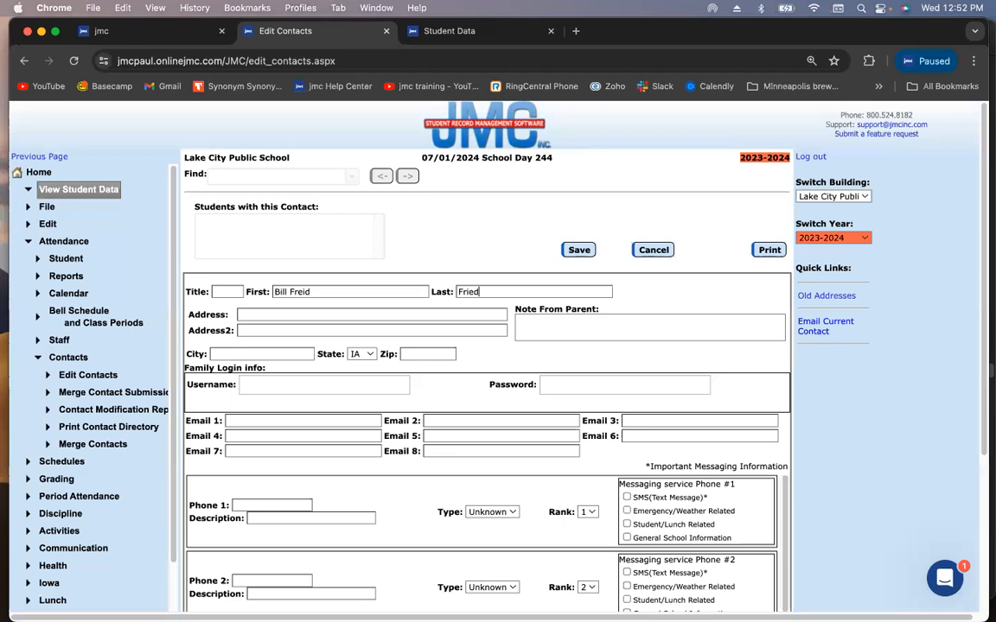
left_click(370, 291)
key("BackSpace")
key("BackSpace")
key("BackSpace")
key("BackSpace")
key("BackSpace")
key("BackSpace")
key("Tab")
key("Tab")
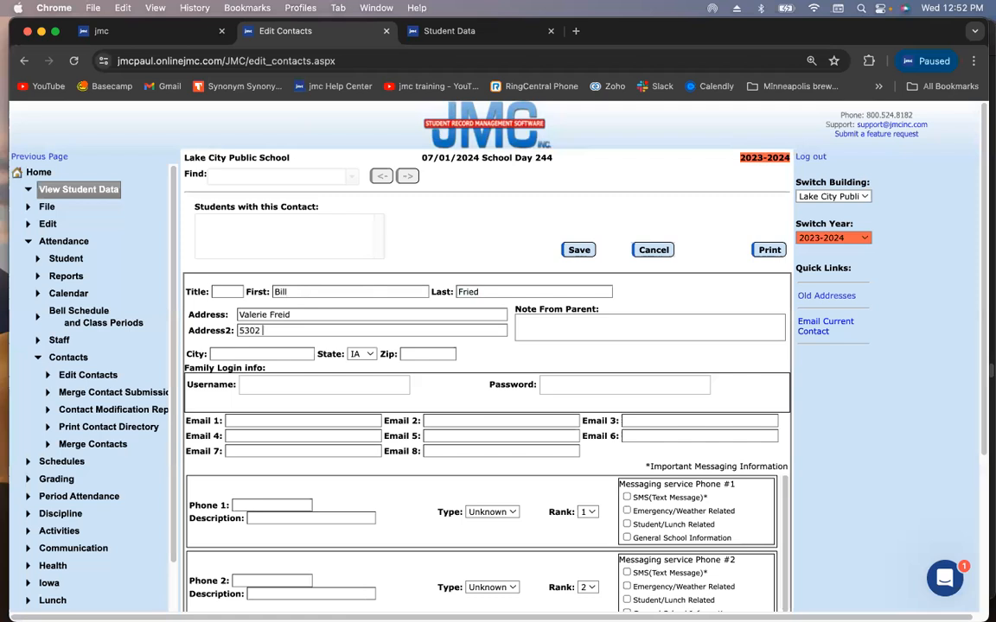
Enter the contact's street address, city, state and ZIP code
left_click(279, 351)
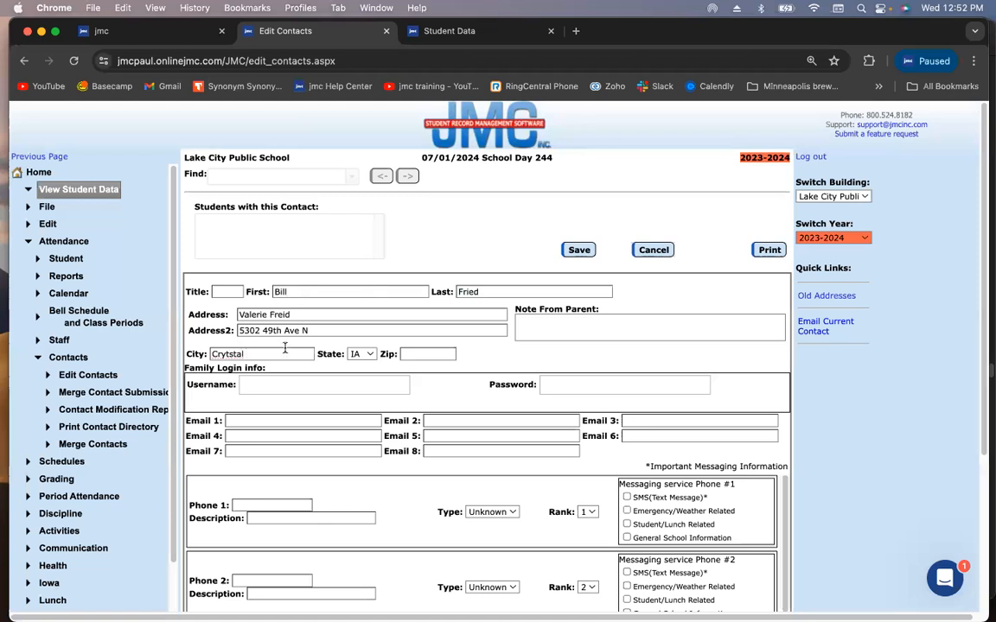
left_click(361, 353)
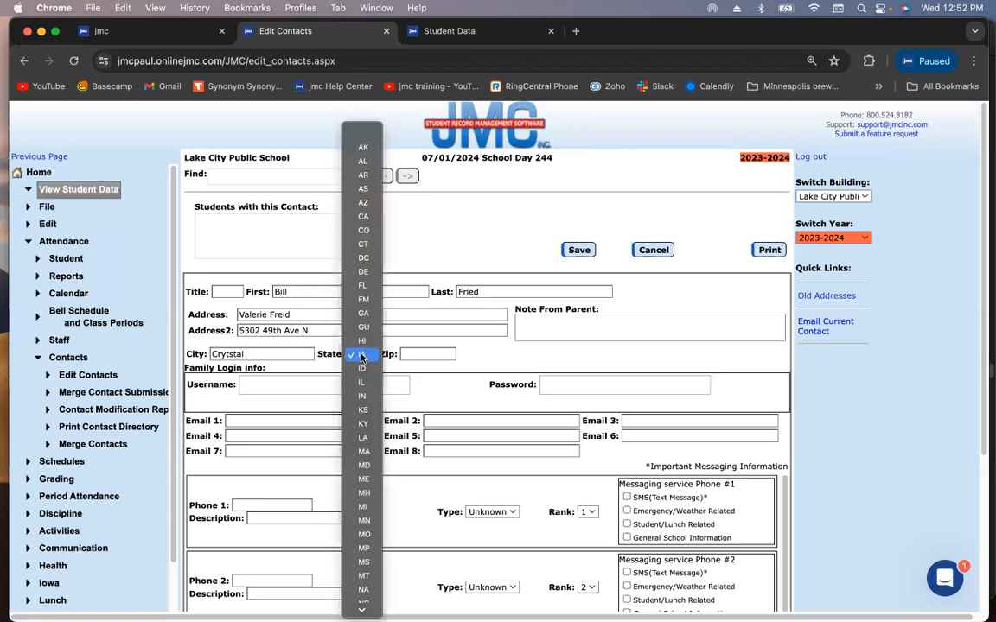
left_click(364, 522)
left_click(422, 352)
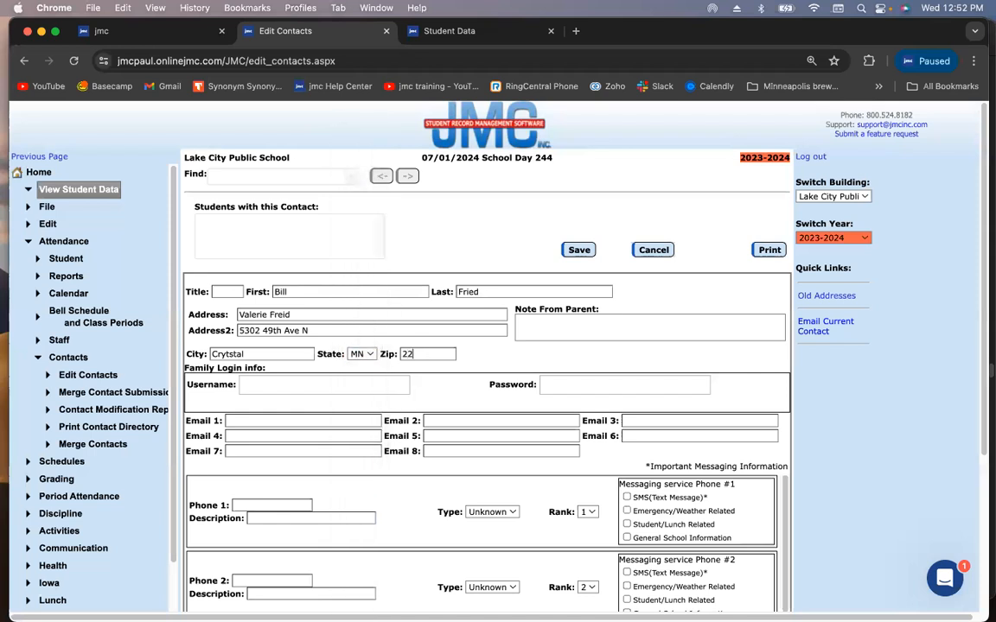
Add the second parent's first name to First after '&' and move the street into Address
left_click(329, 292)
type("& Vi")
type("a")
type("lerie")
key("Tab")
triple_click(314, 330)
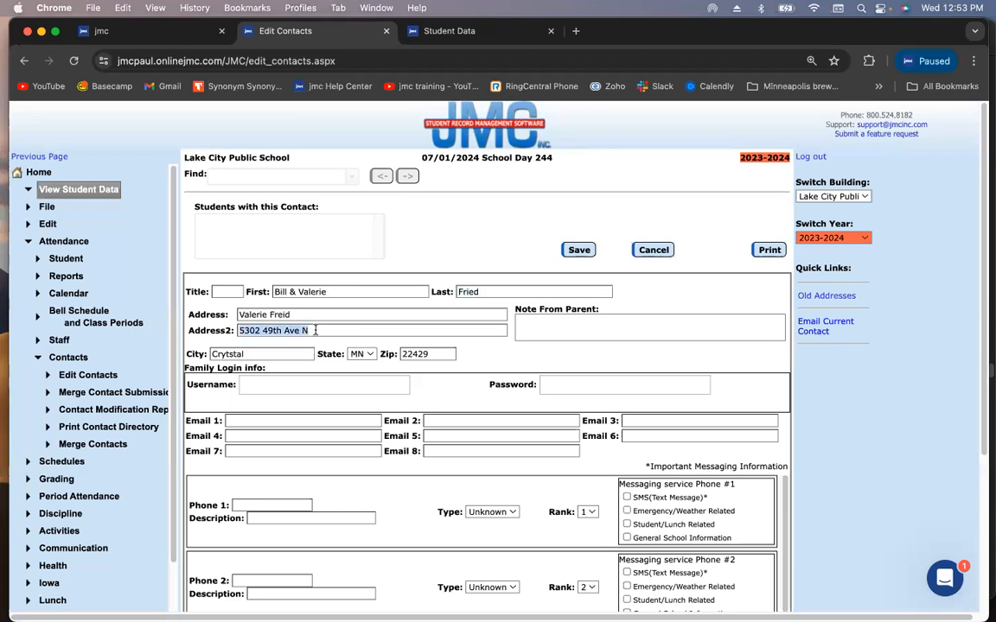
key("cmd+x")
triple_click(312, 315)
key("cmd+v")
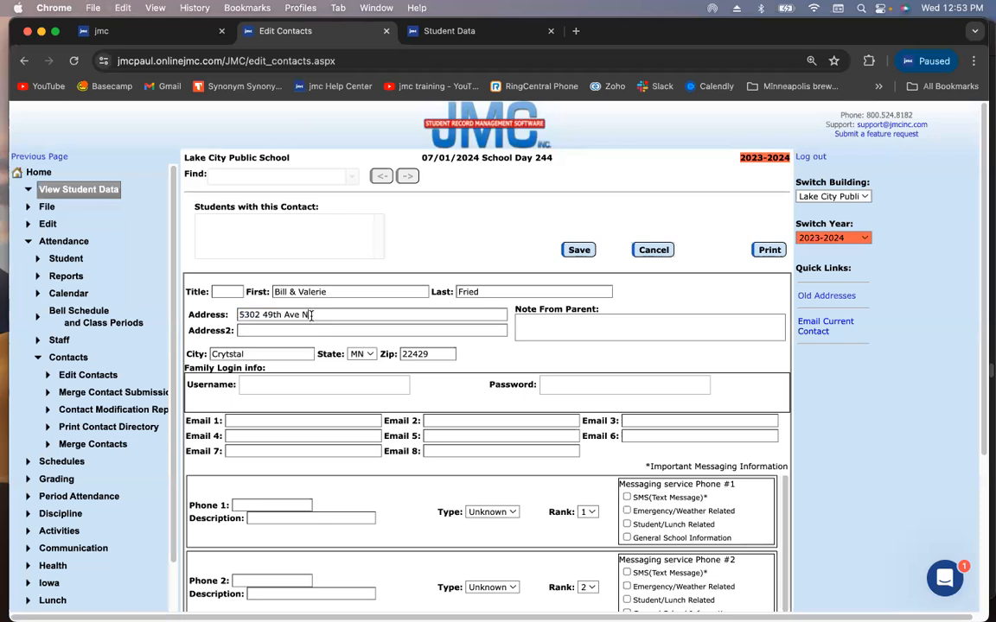
Save the contact, then append the second parent's surname to Last after an ampersand
left_click(564, 253)
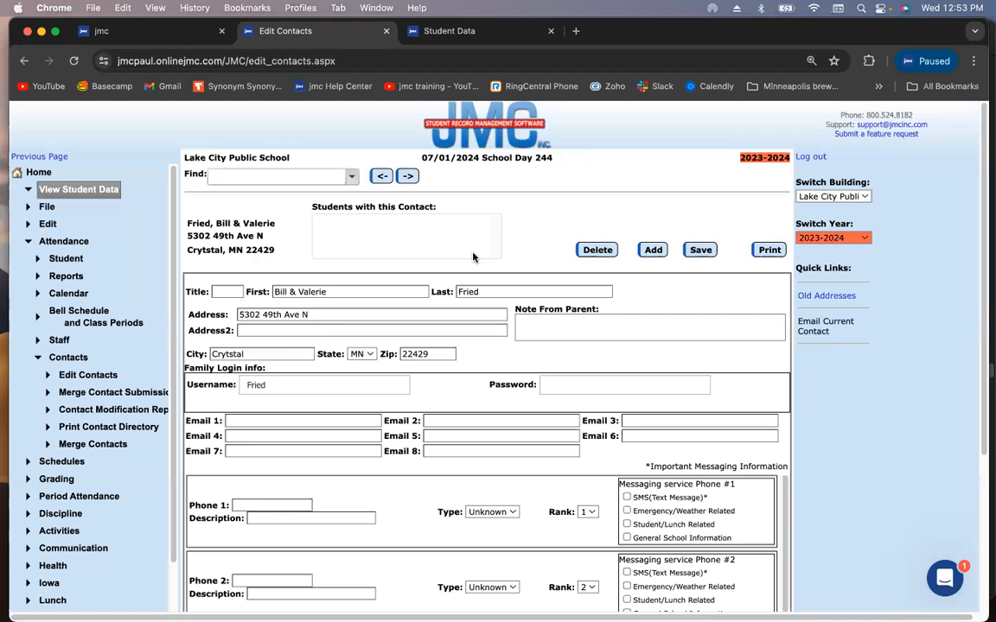
double_click(490, 291)
left_click(497, 292)
type("& Varano")
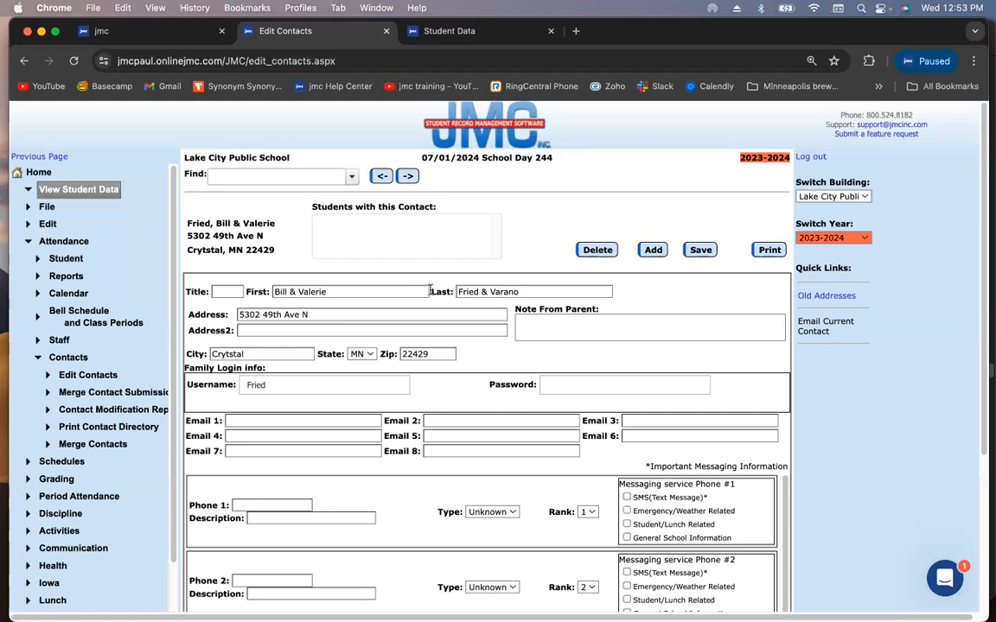
Trim First and Last back to a single parent's first name and surname
triple_click(352, 290)
left_click(356, 292)
key("BackSpace")
key("BackSpace")
key("BackSpace")
key("BackSpace")
key("BackSpace")
key("BackSpace")
key("BackSpace")
key("BackSpace")
key("BackSpace")
key("BackSpace")
left_click(519, 292)
key("BackSpace")
key("BackSpace")
key("BackSpace")
key("BackSpace")
key("BackSpace")
key("BackSpace")
key("BackSpace")
key("BackSpace")
key("BackSpace")
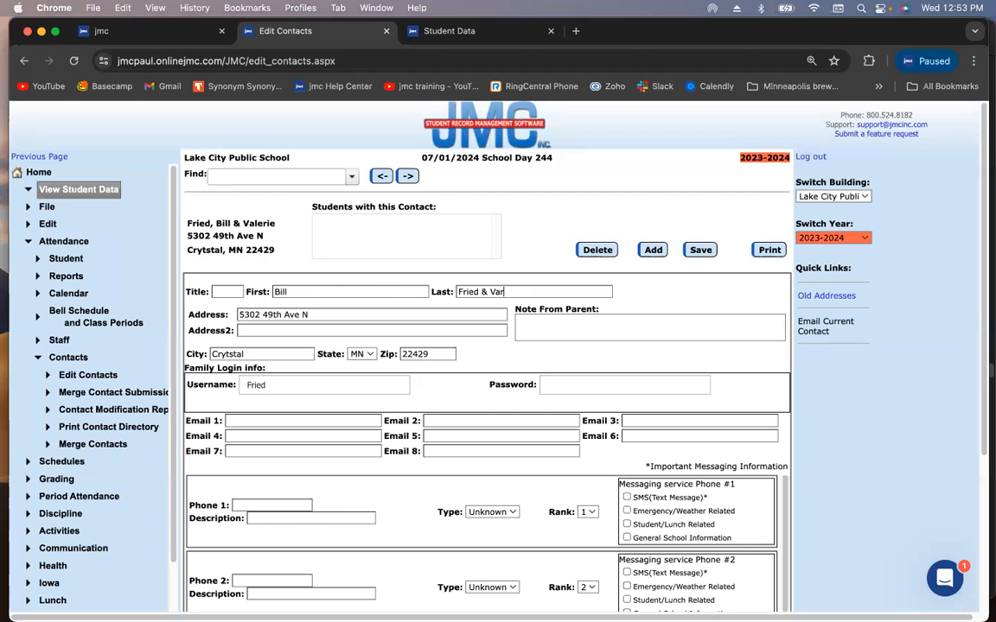
Move the street to Address2 and enter the second parent's full name in Address
triple_click(344, 315)
key("BackSpace")
left_click(324, 329)
key("super+v")
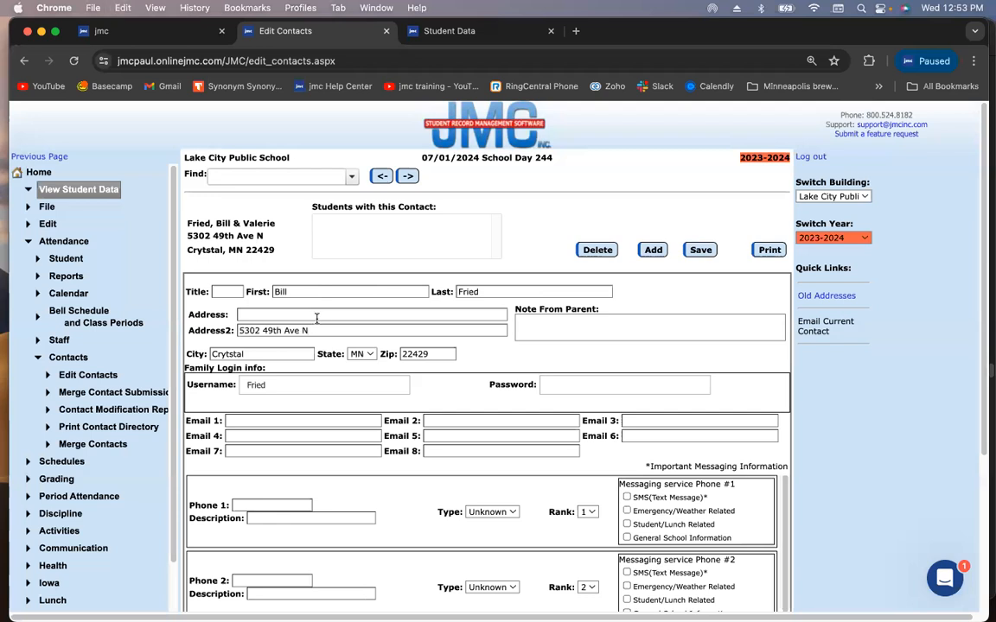
left_click(316, 315)
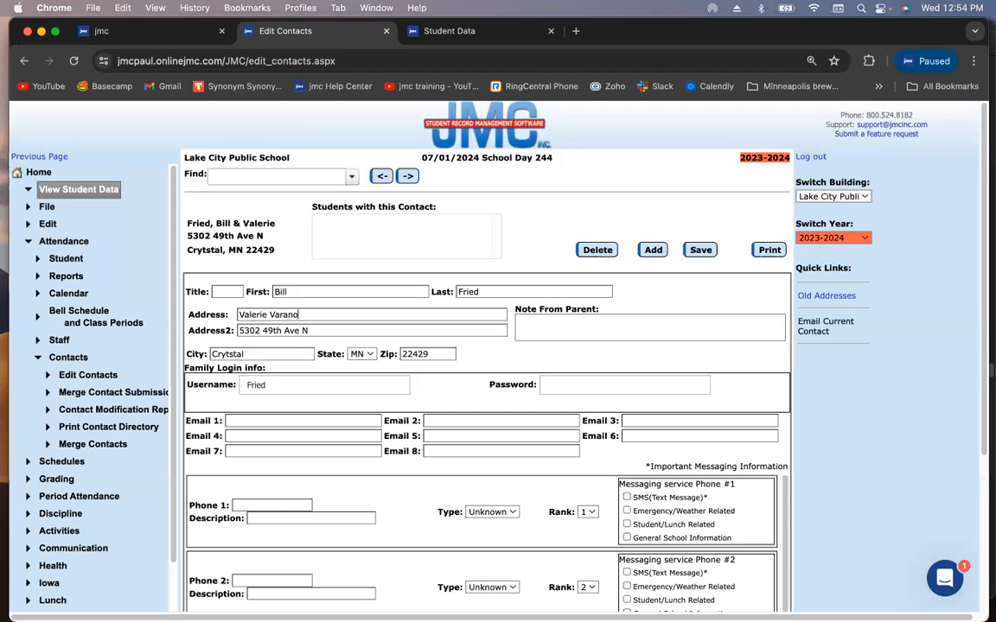
Move the street from Address2 back into the first Address line, leaving Address2 empty
triple_click(323, 327)
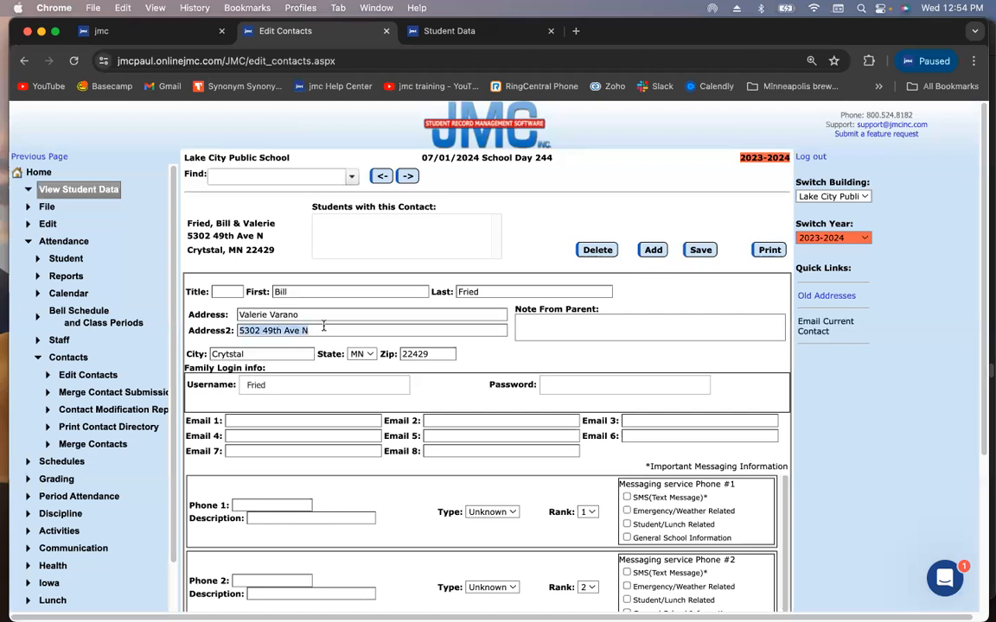
key("BackSpace")
triple_click(321, 315)
key("super+v")
Append '&' and the second parent's first name to the First field
left_click(288, 289)
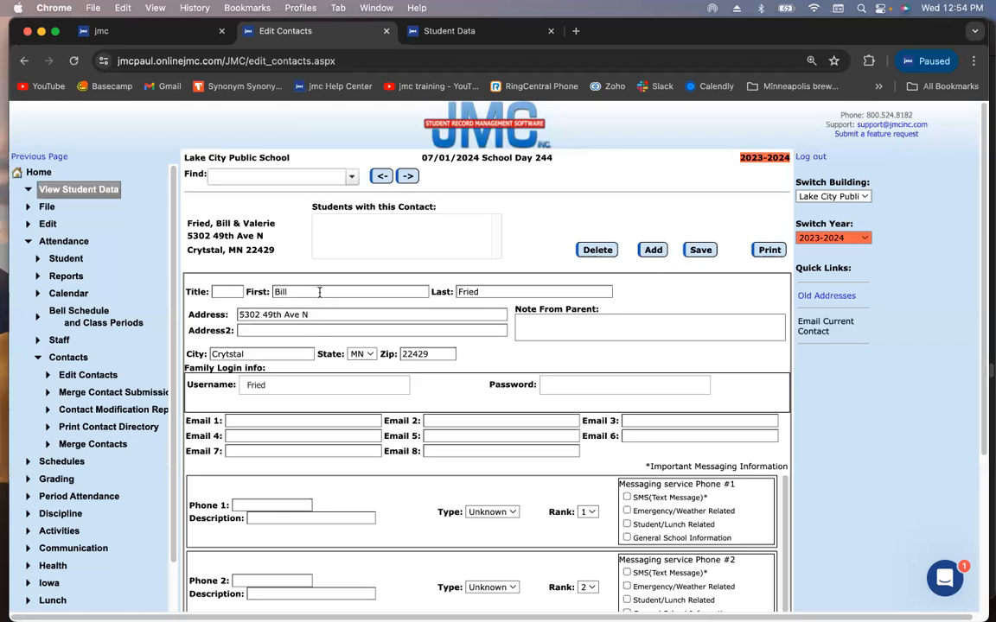
type("& Valerie")
key("Tab")
key("Tab")
key("Tab")
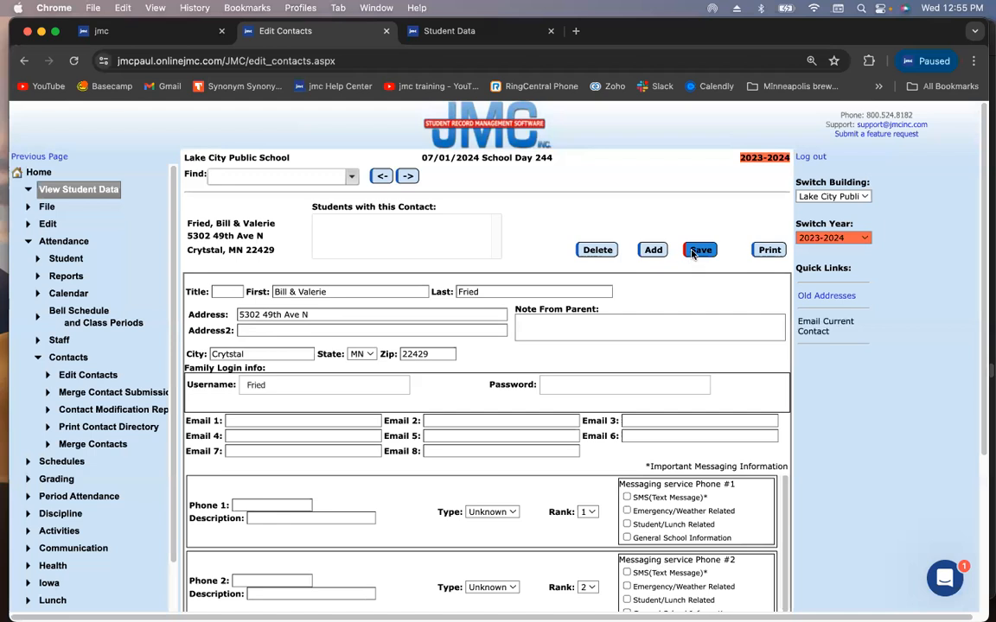
Replace First with the second parent's full name, '&', then the first parent's name, and save
left_click(347, 295)
triple_click(347, 295)
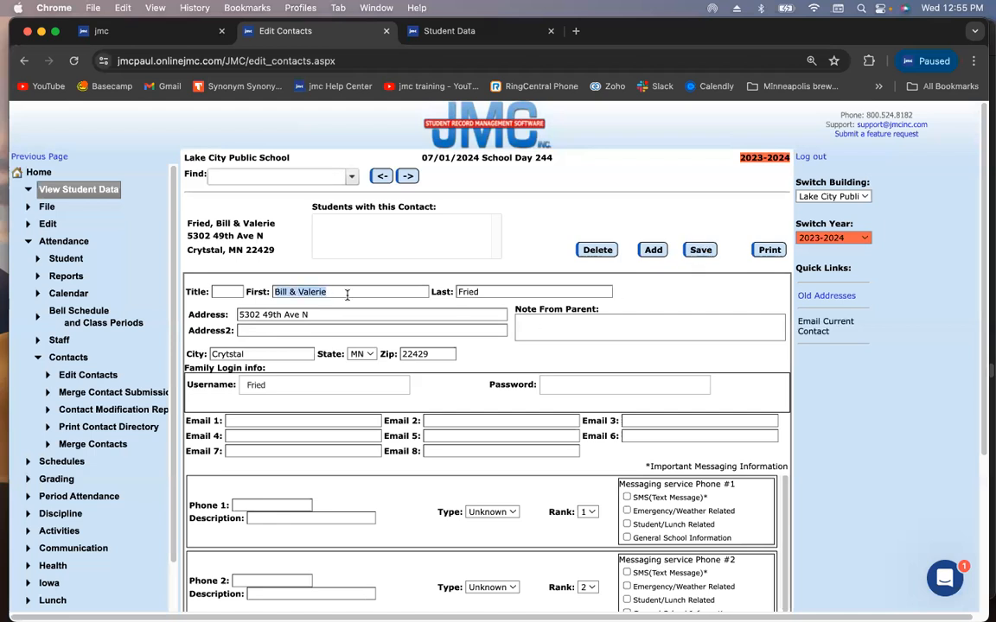
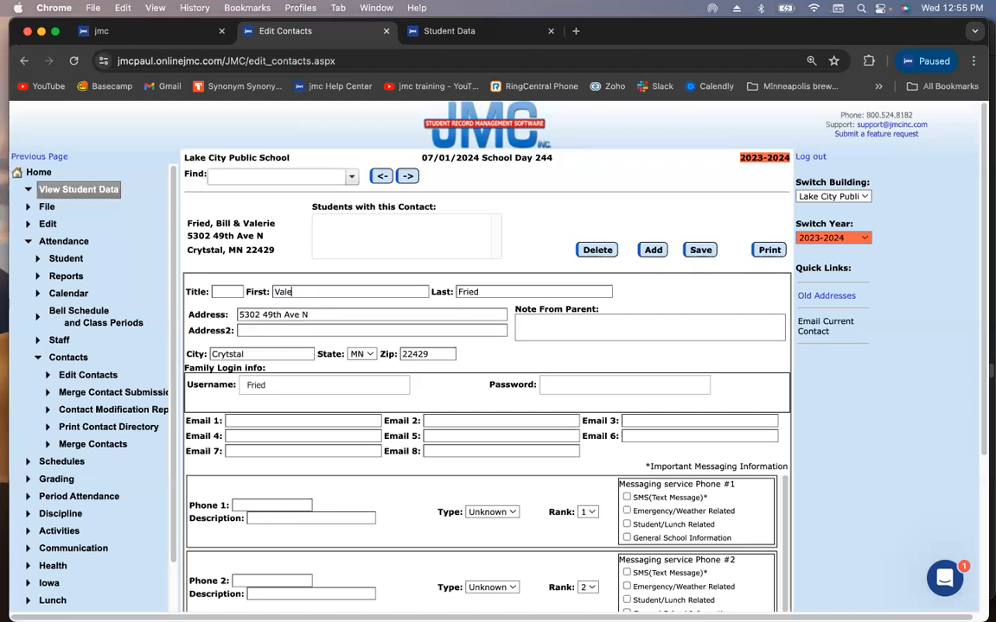
left_click(703, 251)
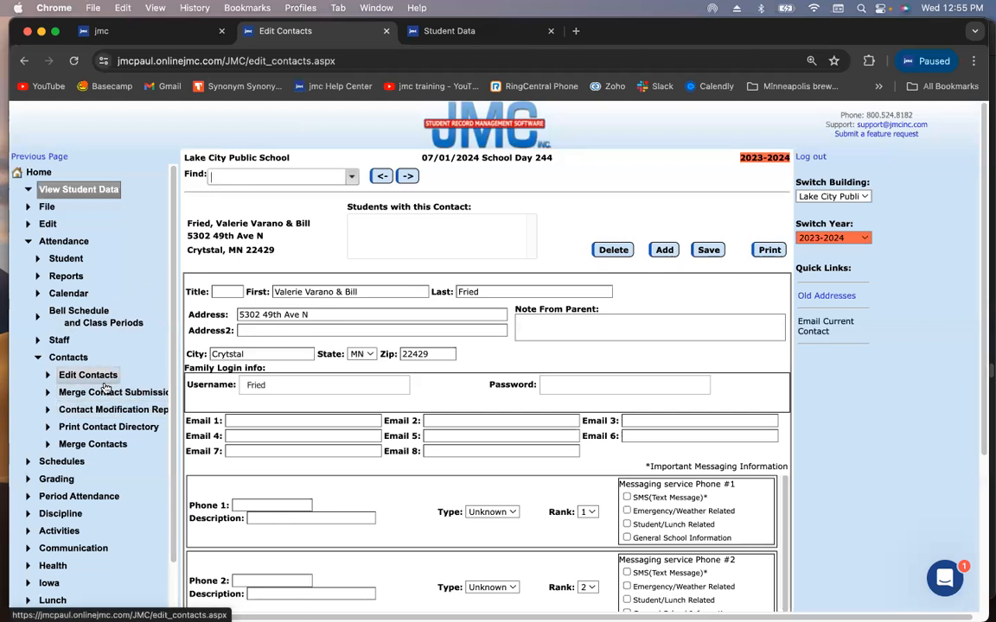
Open Attendance > Student > Mailing Labels and set student selection to By Random
left_click(74, 267)
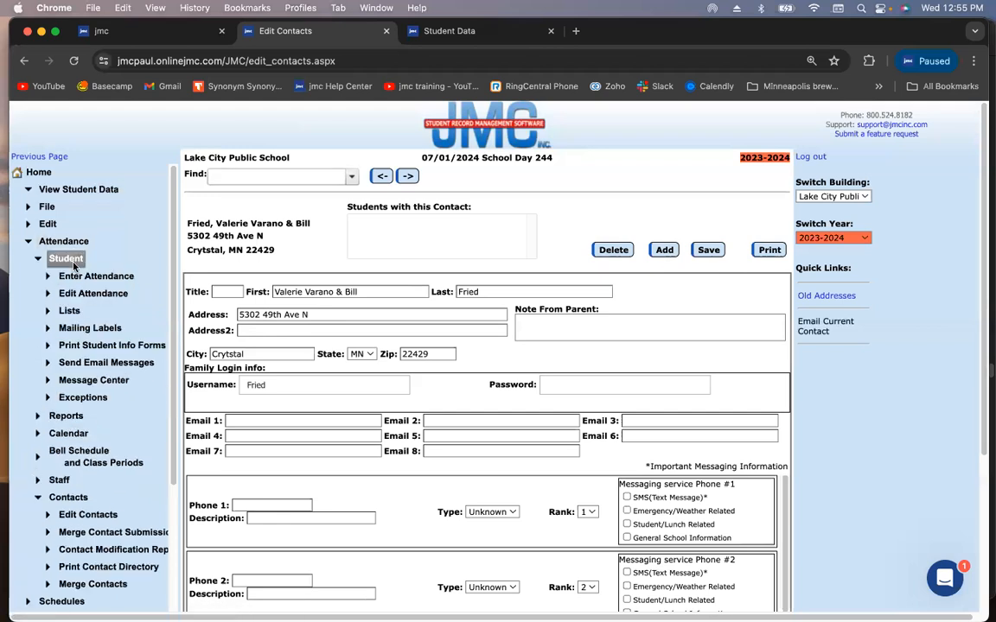
left_click(86, 328)
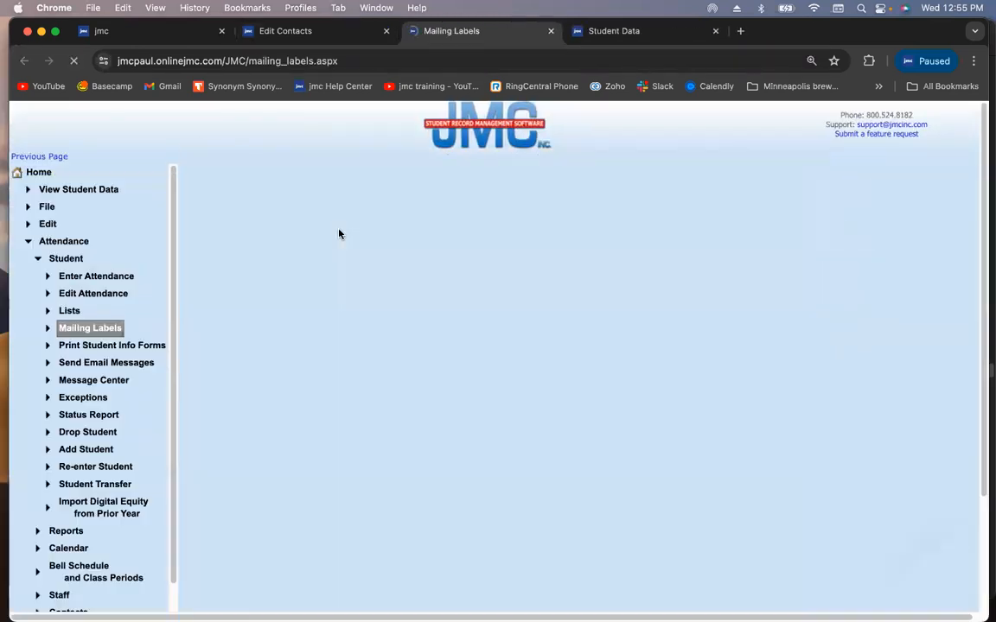
left_click(197, 213)
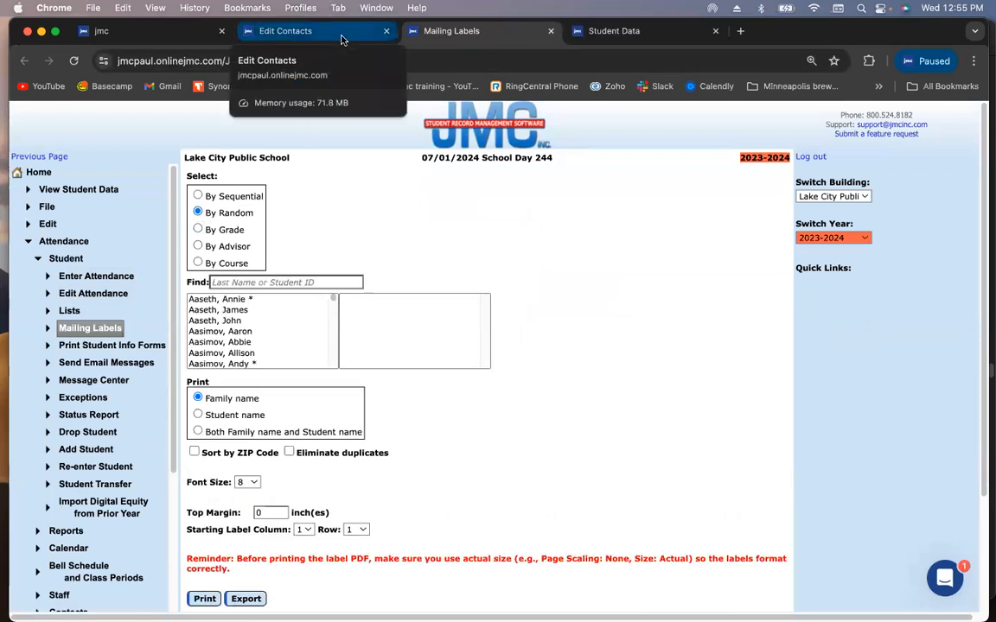
Move the Mailing Labels tab to the end and save the contact again
left_click(341, 39)
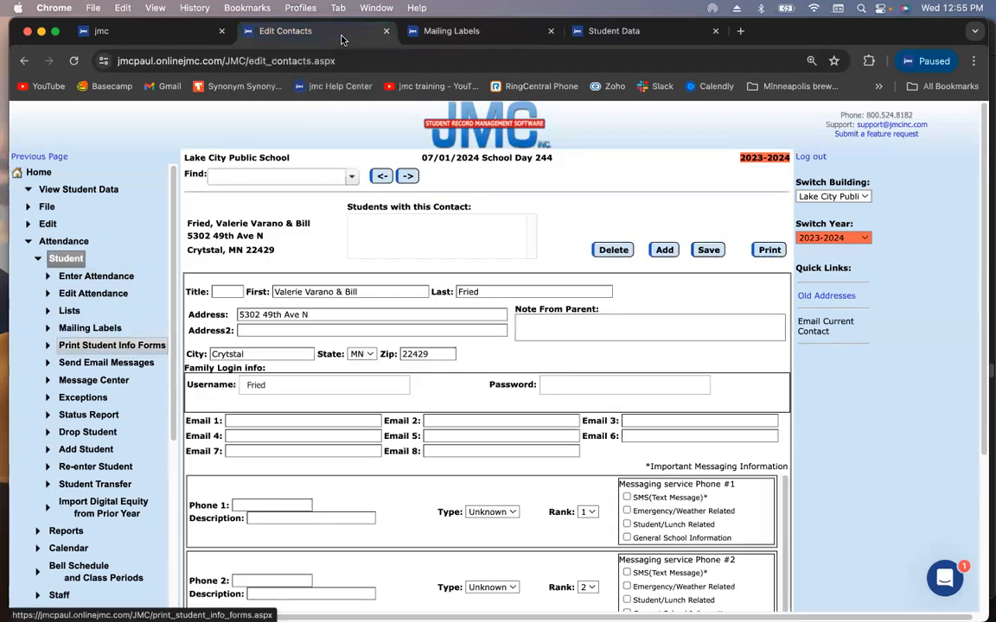
left_click_drag(436, 31, 581, 32)
left_click(314, 33)
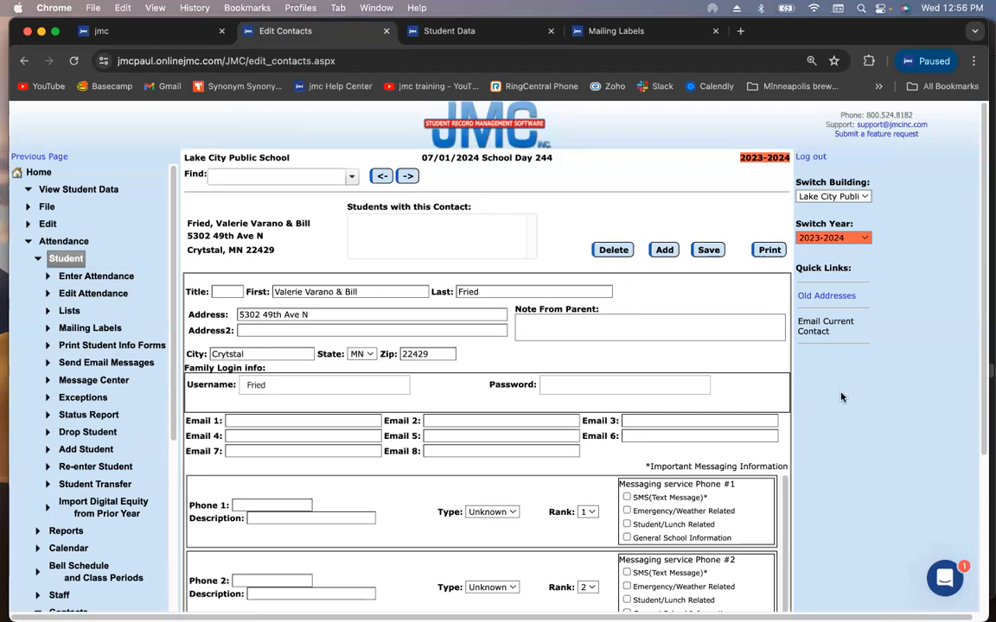
left_click(709, 249)
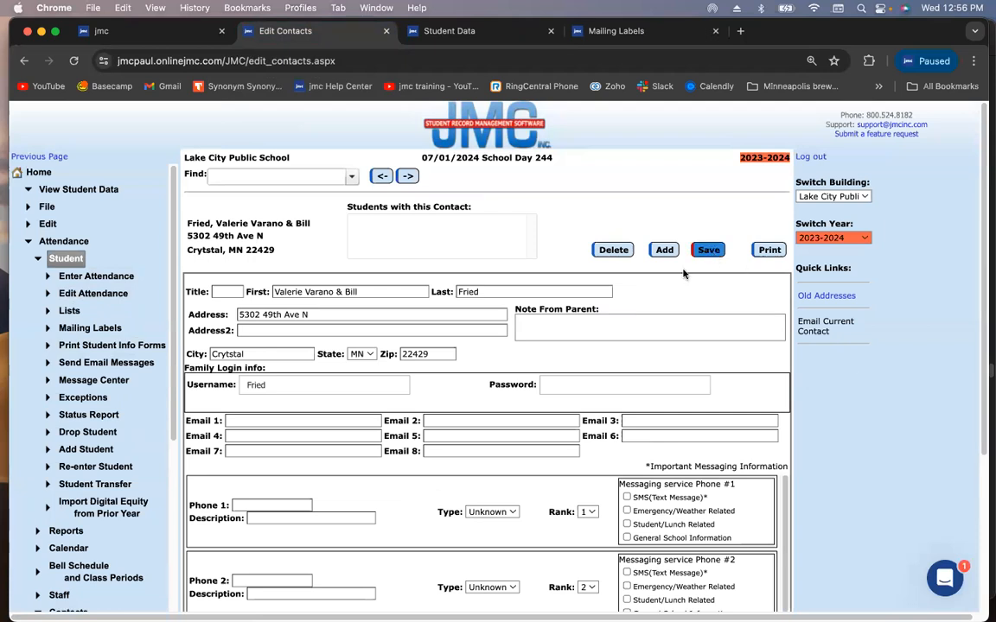
Check the family login username and password fields, then go to the jmc portal home
left_click(275, 384)
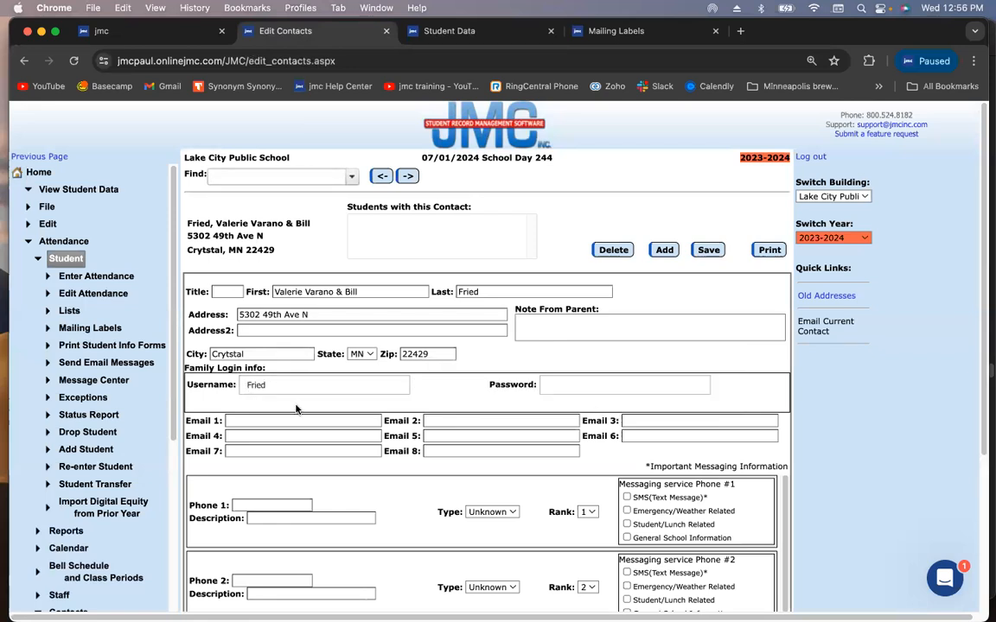
left_click(570, 386)
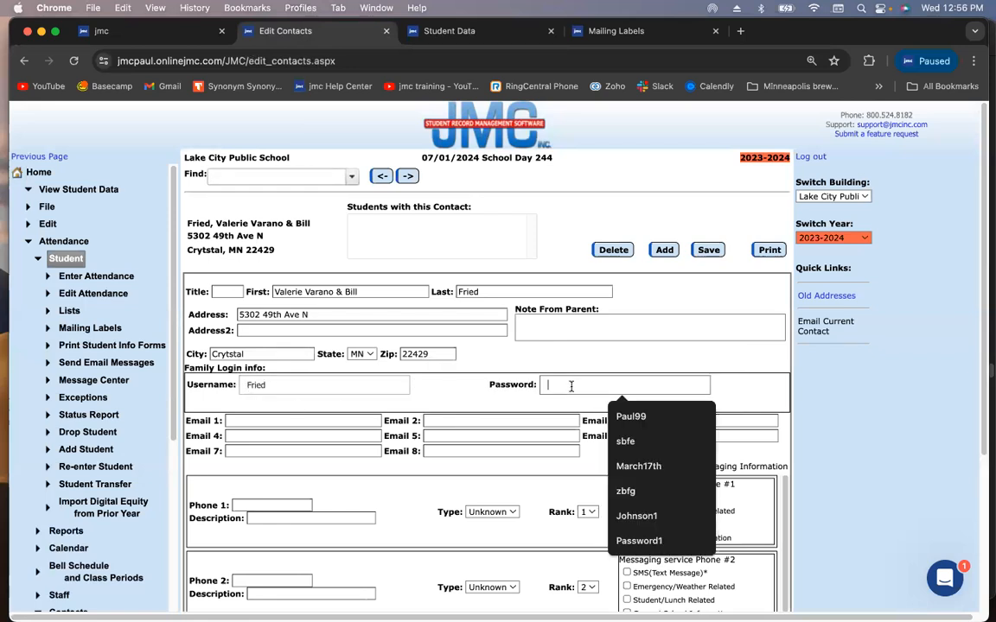
left_click(742, 386)
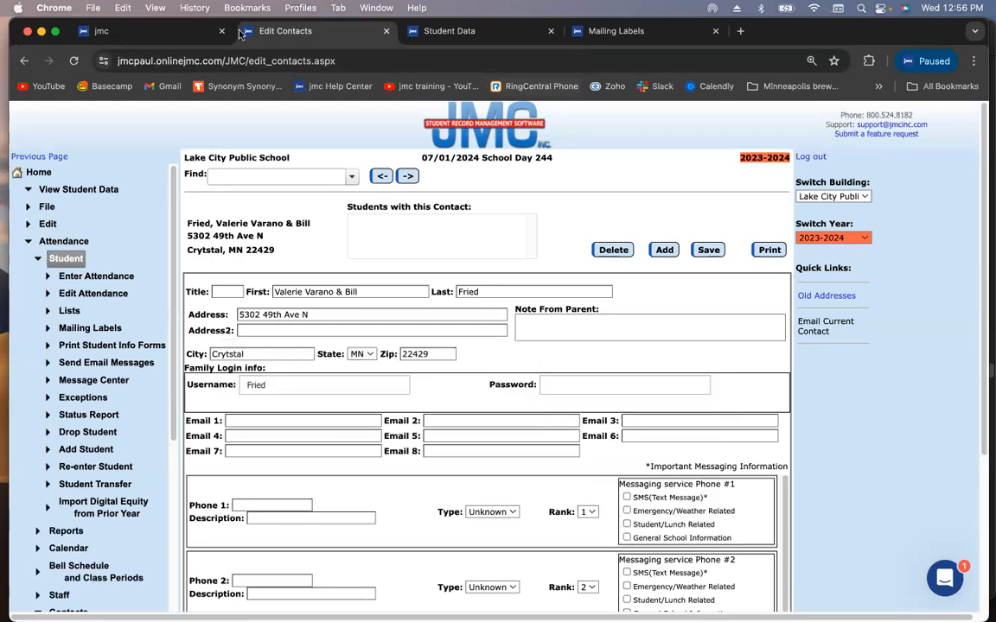
left_click(173, 31)
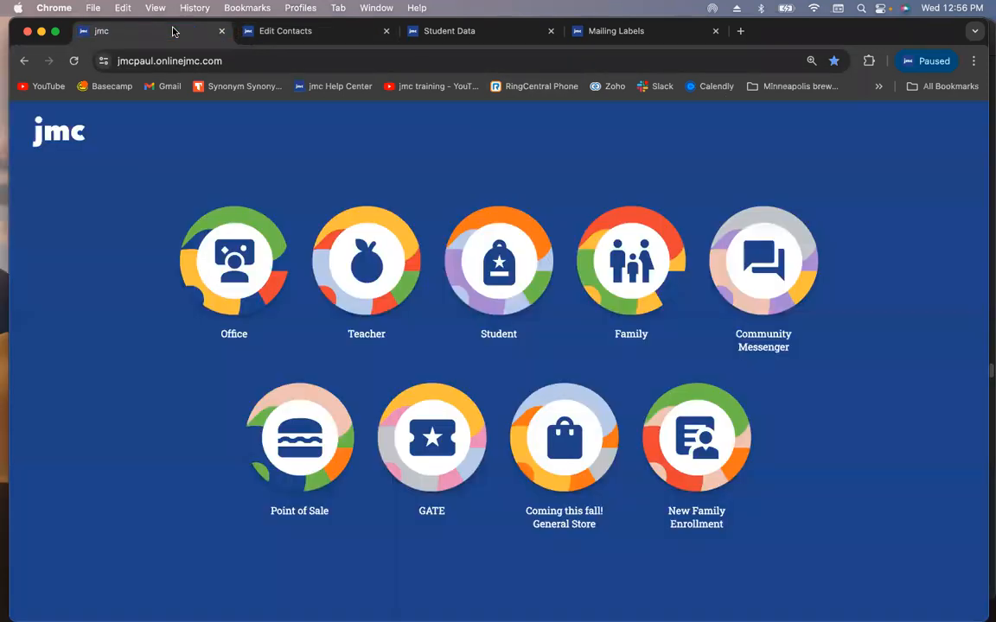
Open the Family login portal, then return to the Edit Contacts page
left_click(605, 256)
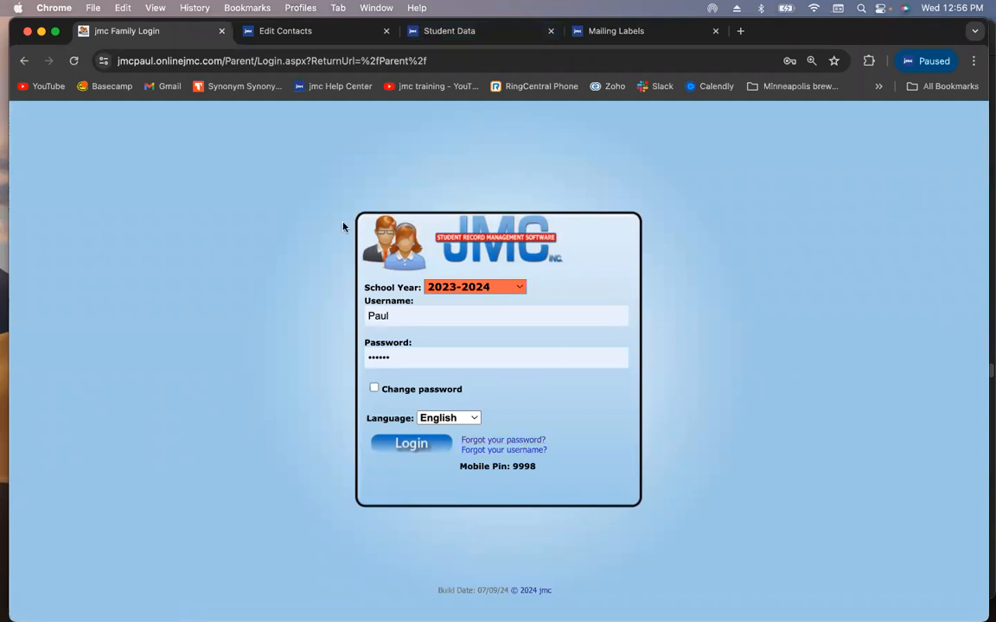
left_click(346, 32)
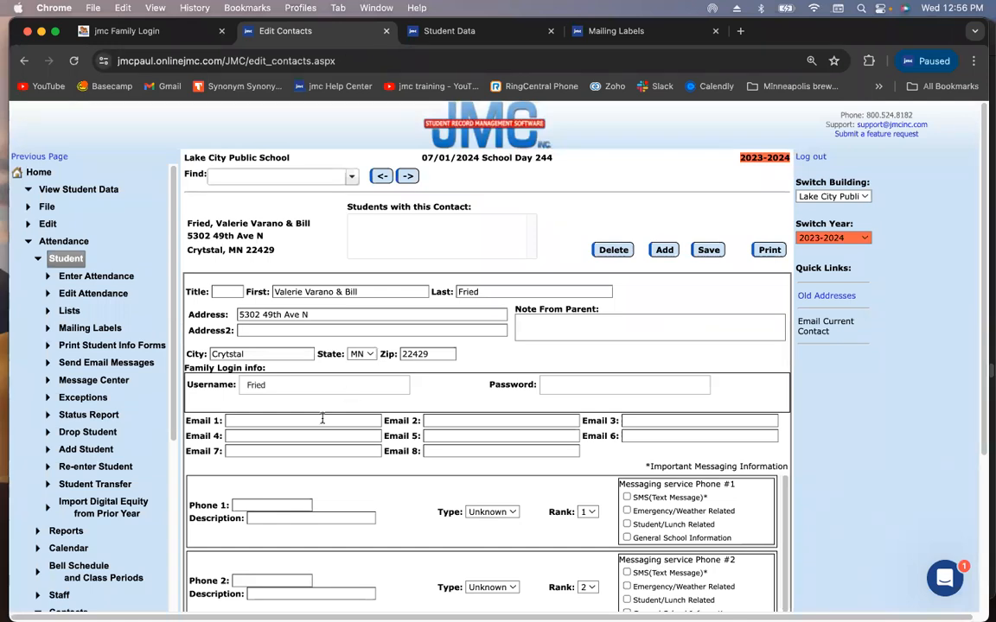
Enter the contact's phone number in Phone 1
scroll(400, 523, "down", 2)
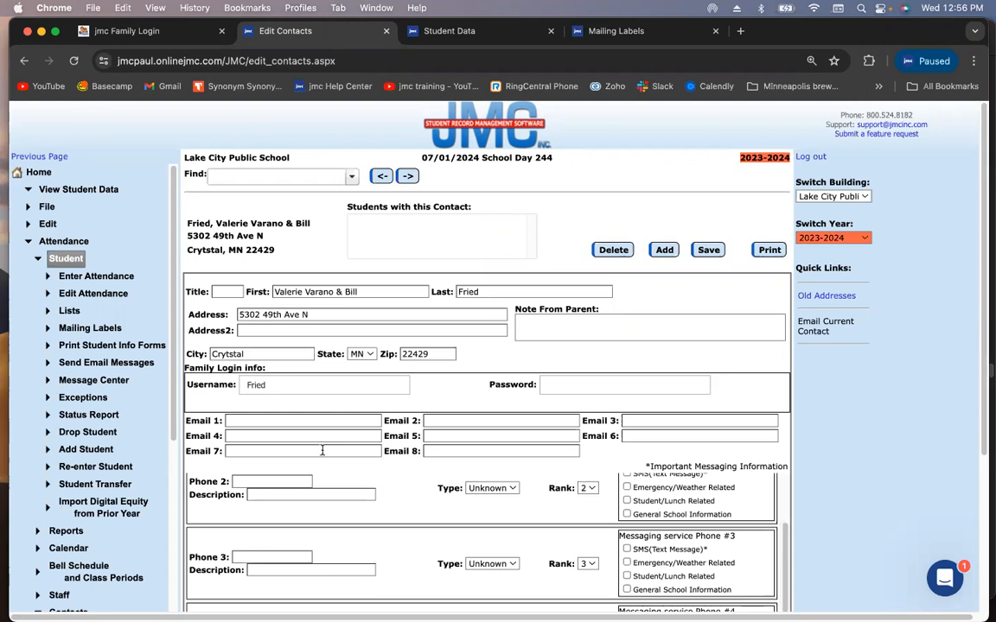
scroll(756, 495, "up", 1)
left_click(261, 505)
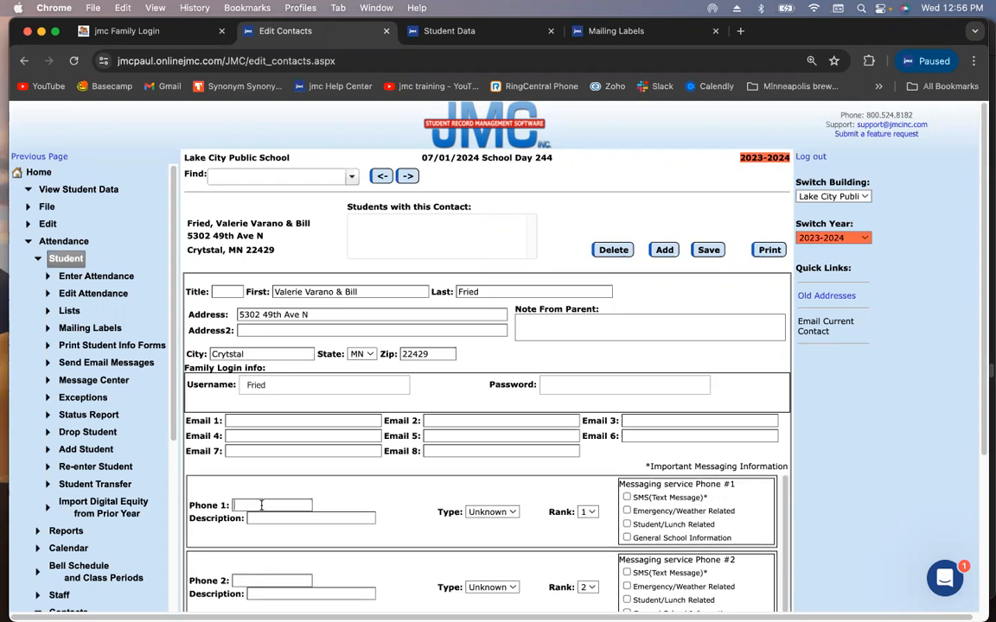
type("555-555-1234")
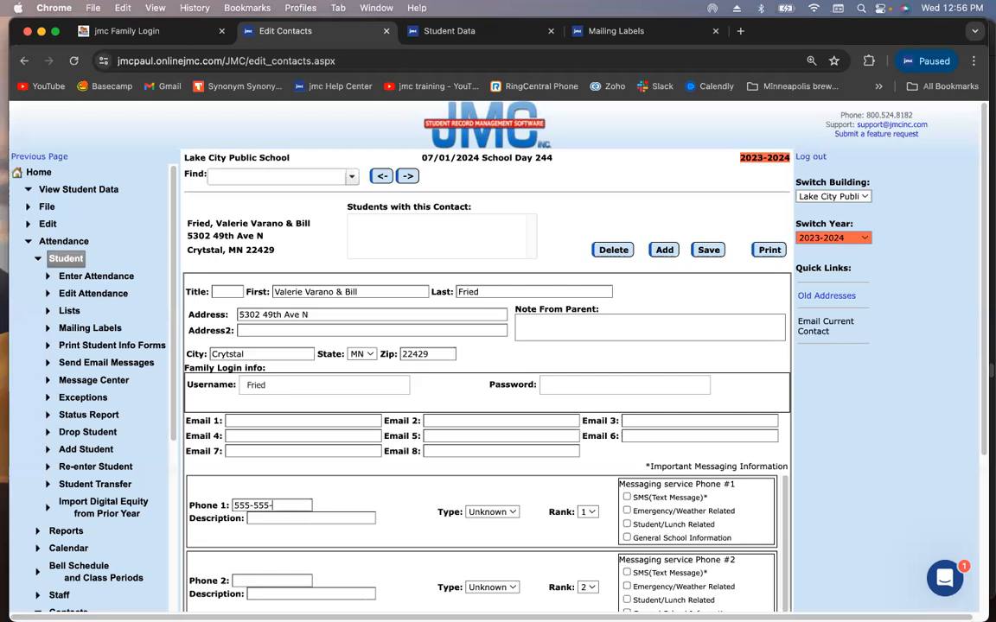
Set Phone 1's type to Cell 1 and its description to 'Mom's Cell'
left_click(497, 512)
left_click(487, 580)
left_click(312, 518)
type("Mom's Cell")
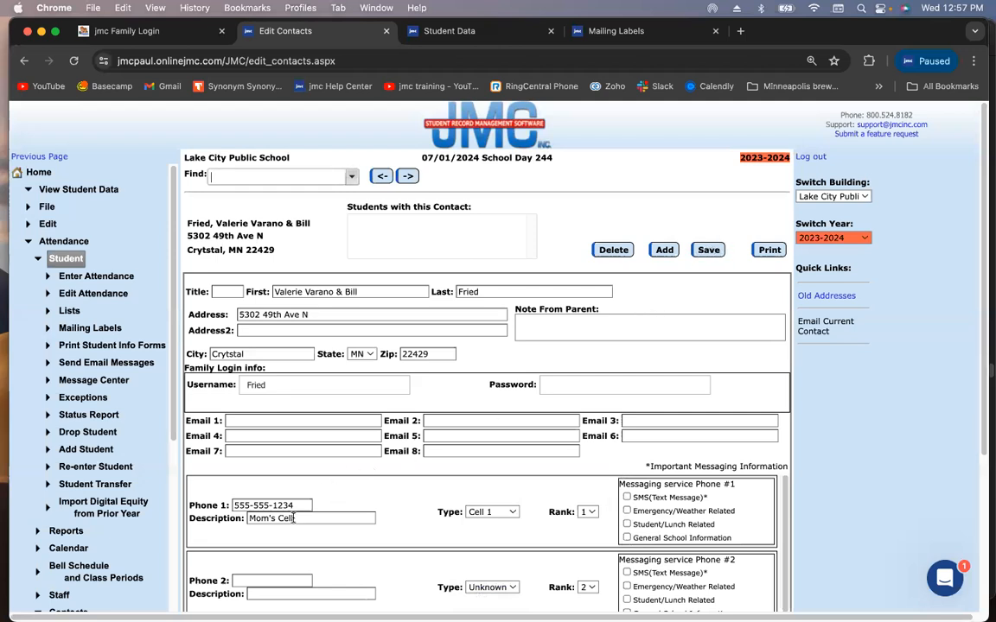
scroll(377, 501, "down", 1)
scroll(378, 502, "down", 1)
scroll(377, 500, "up", 1)
scroll(377, 505, "down", 1)
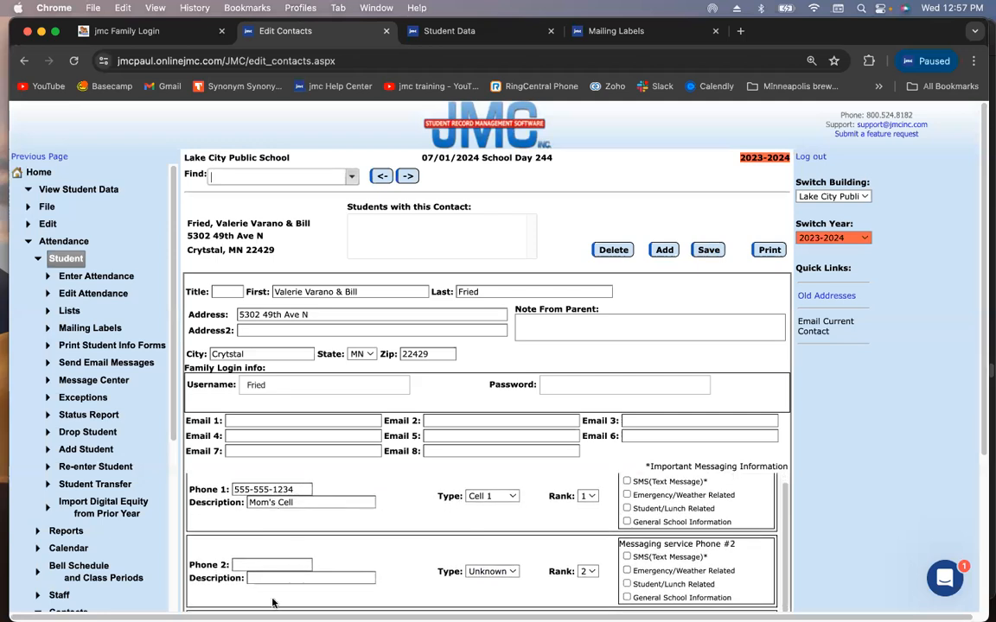
scroll(356, 550, "up", 1)
mouse_move(754, 465)
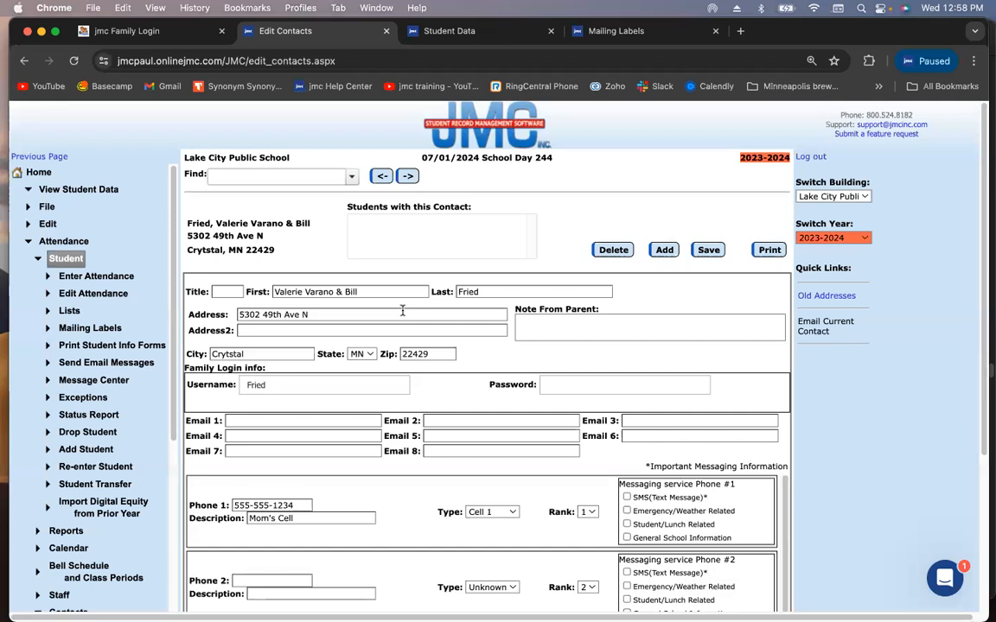
Correct the ending of the Last name spelling and save the contact
left_click(494, 292)
key("BackSpace")
key("BackSpace")
type("id")
left_click(707, 251)
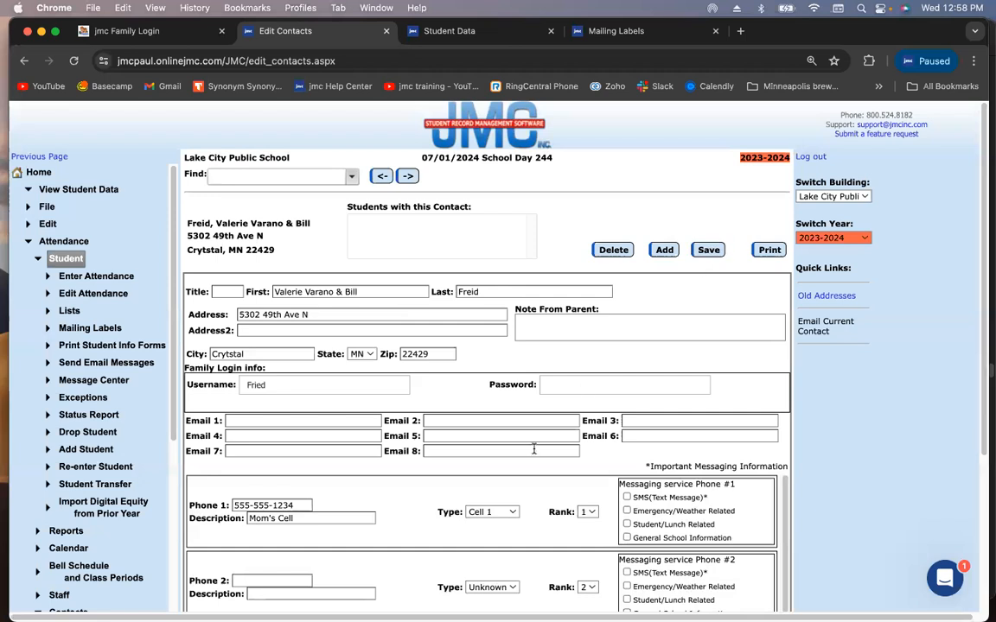
Change the Phone 1 description to 'Mom's Work - Winnebago' and save
left_click(351, 520)
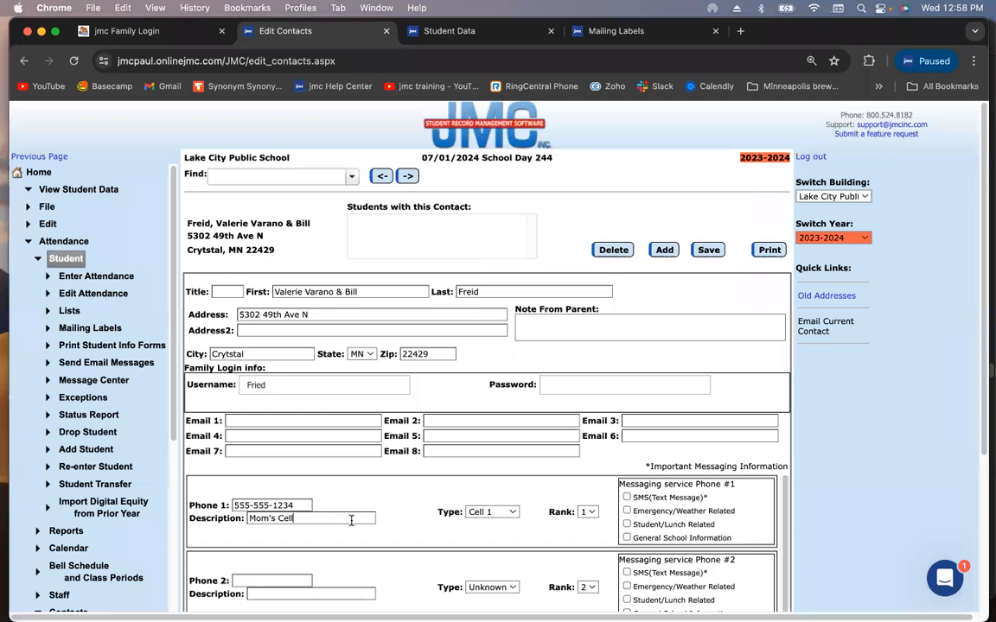
double_click(350, 520)
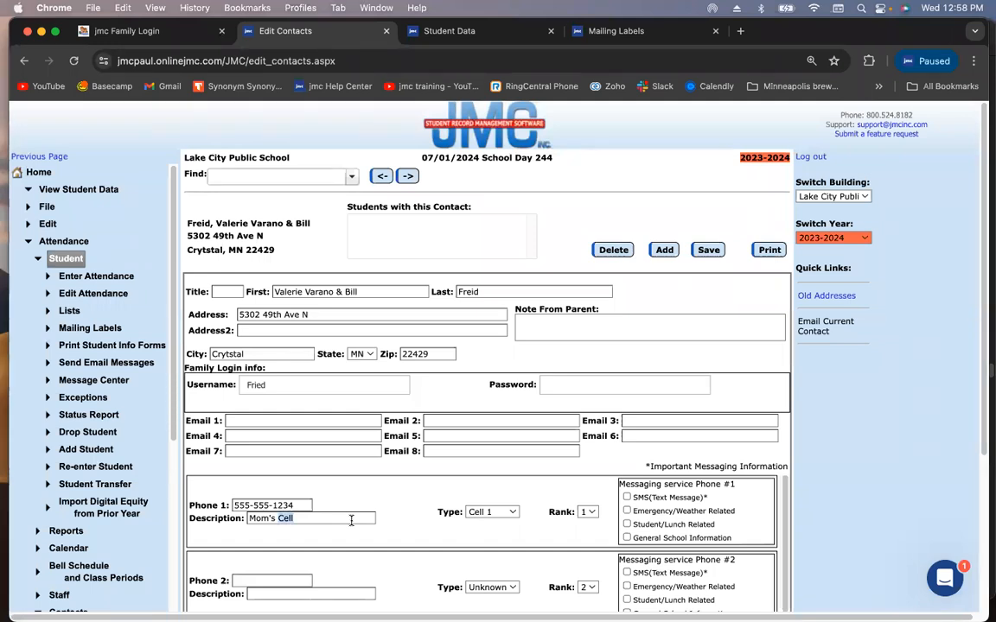
type("Work")
type(" - Winn")
type("egao")
key("BackSpace")
key("BackSpace")
key("BackSpace")
type("bago")
left_click(706, 250)
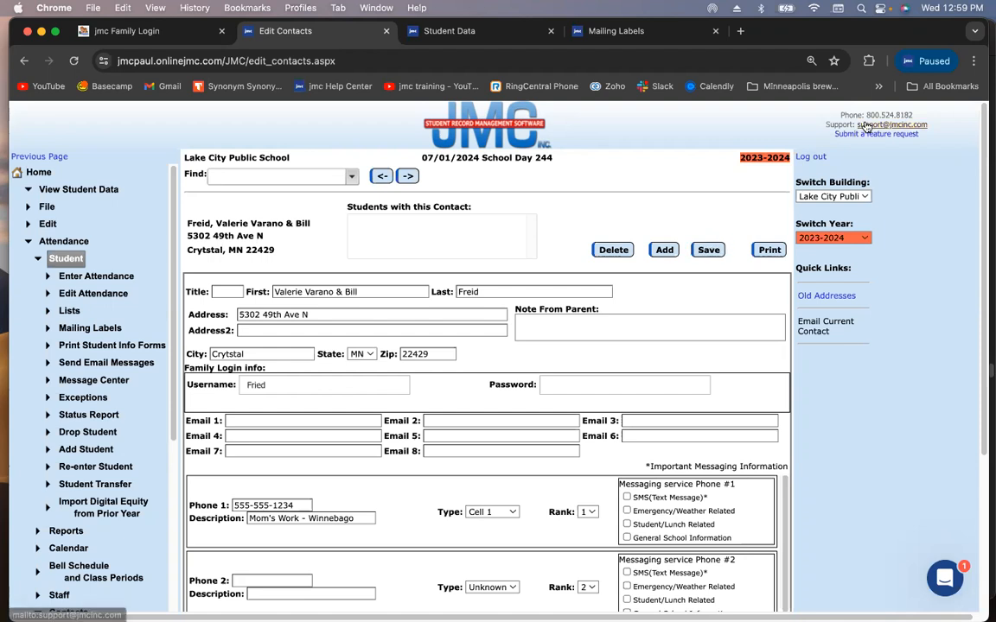
left_click(990, 198)
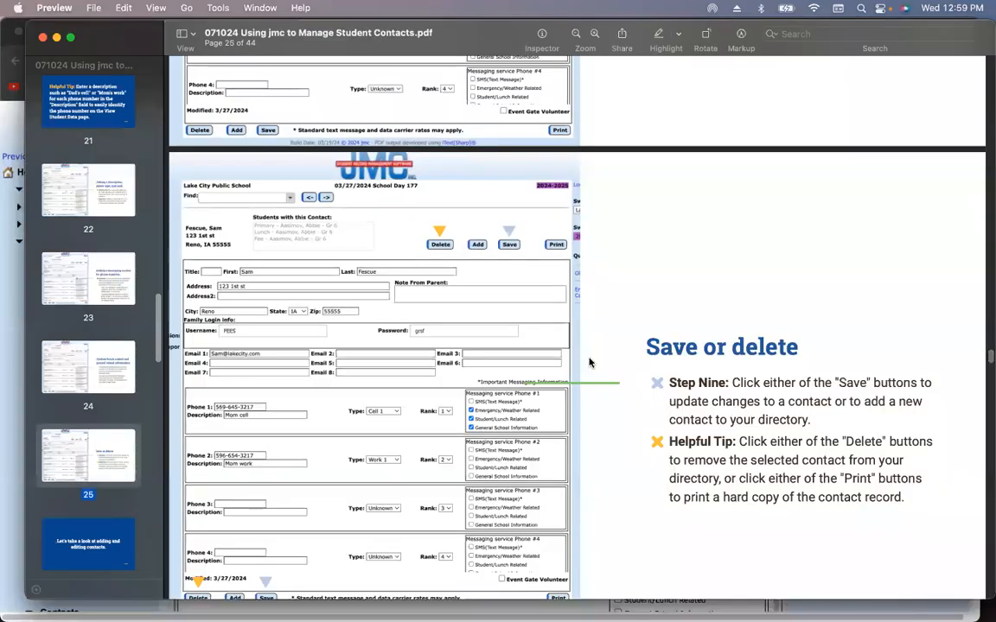
Show the page 27 Q&A slide as a slideshow, exit, and bring jmc forward
left_click(94, 529)
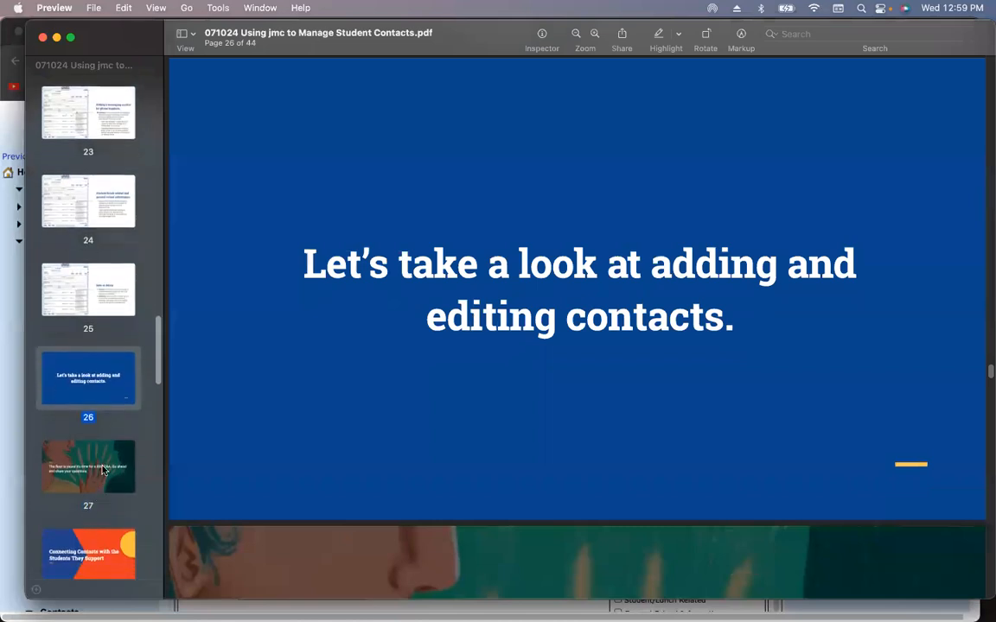
left_click(102, 469)
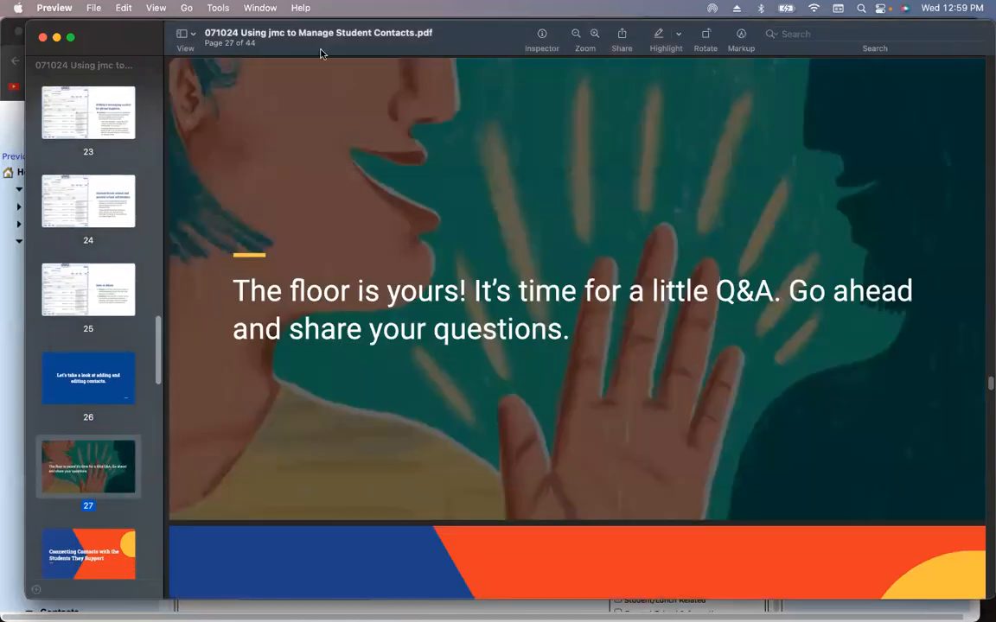
left_click(154, 8)
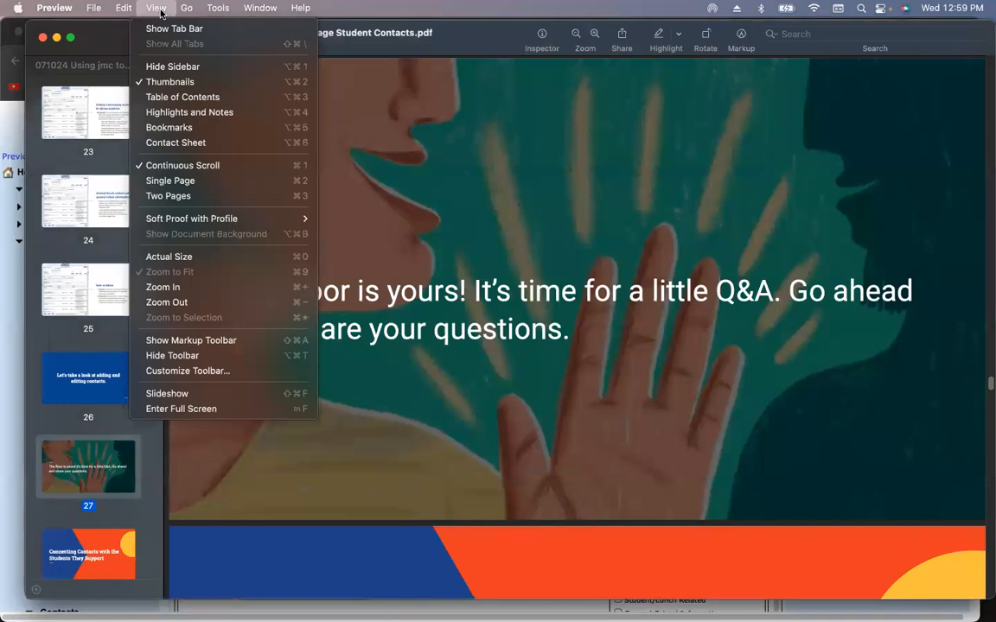
left_click(173, 409)
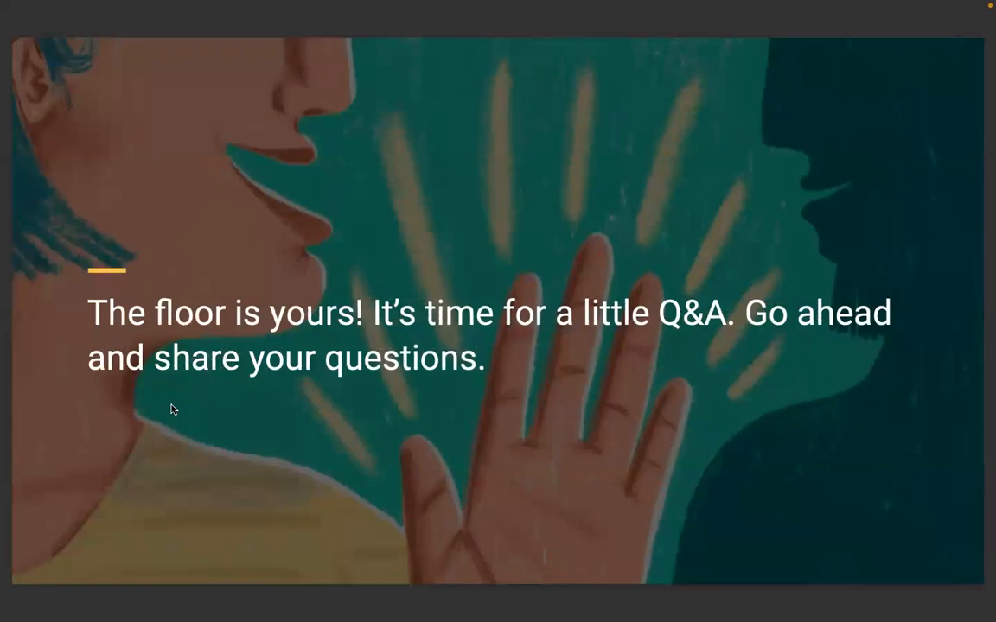
key("Escape")
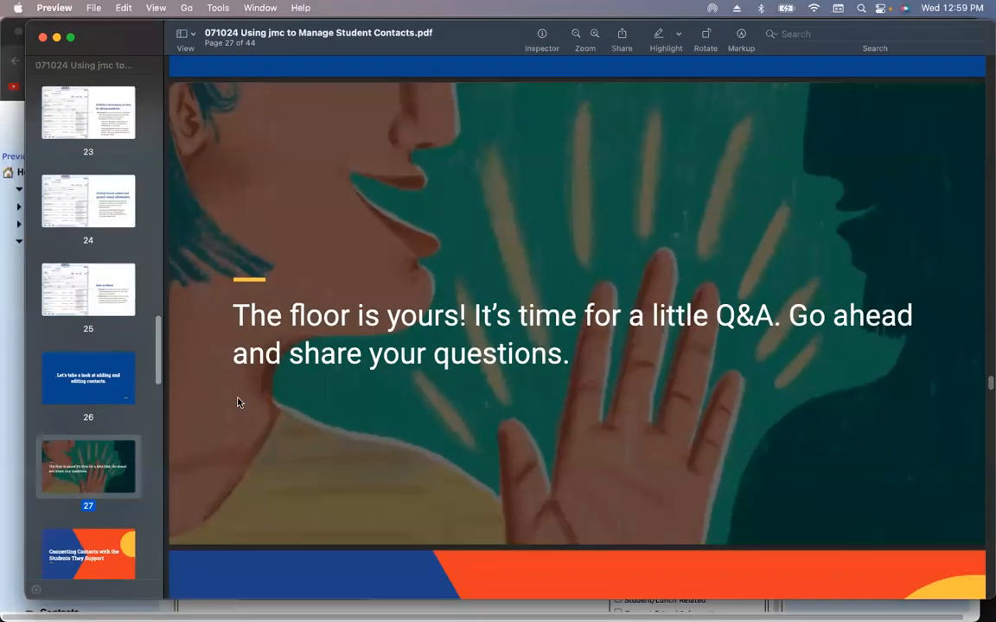
left_click(15, 337)
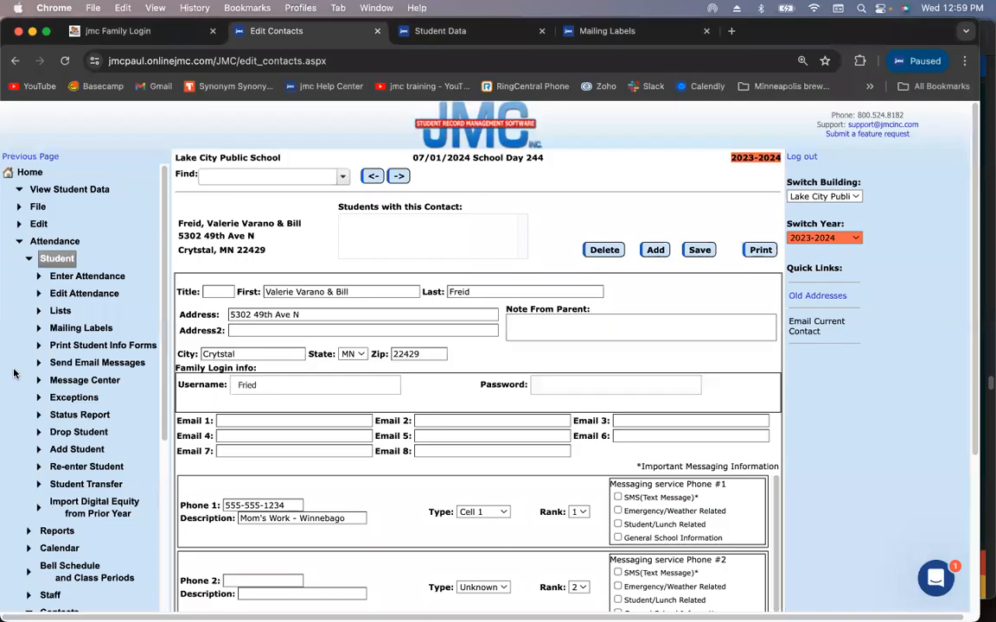
Open the Print Contact Directory page from the Contacts section of the sidebar
left_click(52, 244)
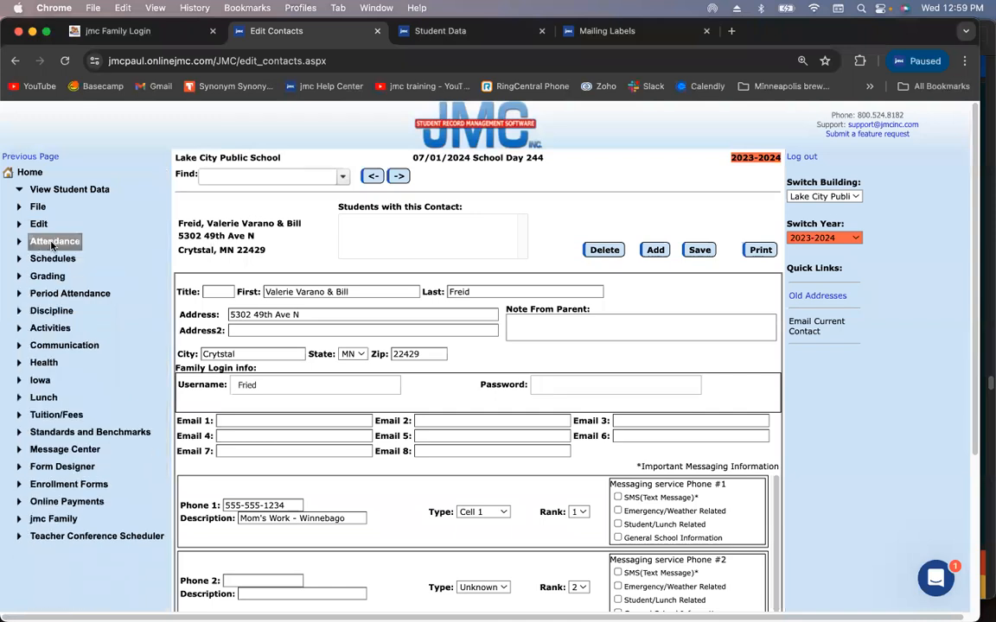
left_click(52, 245)
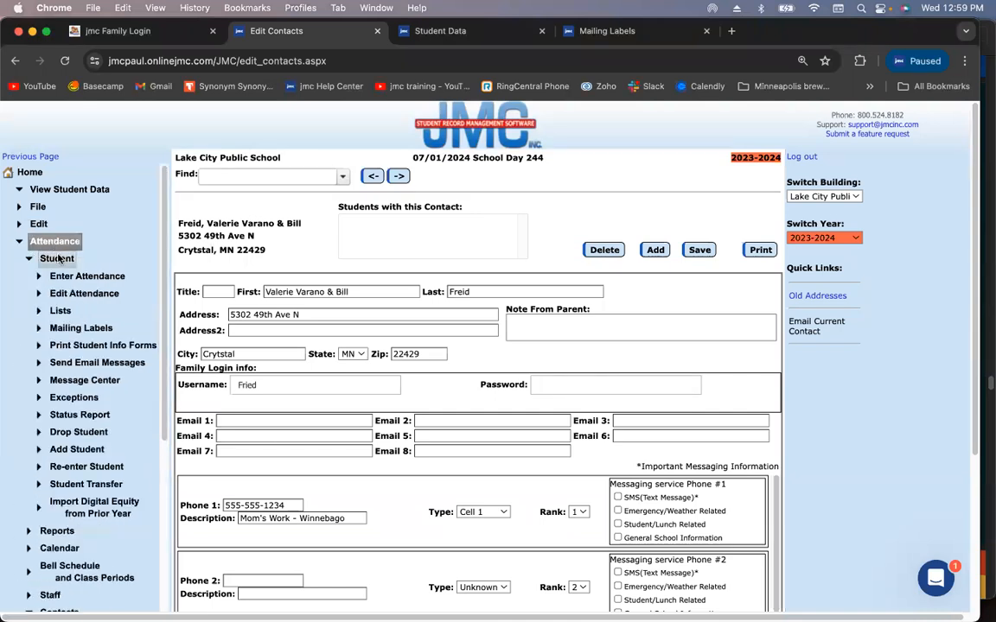
left_click(51, 258)
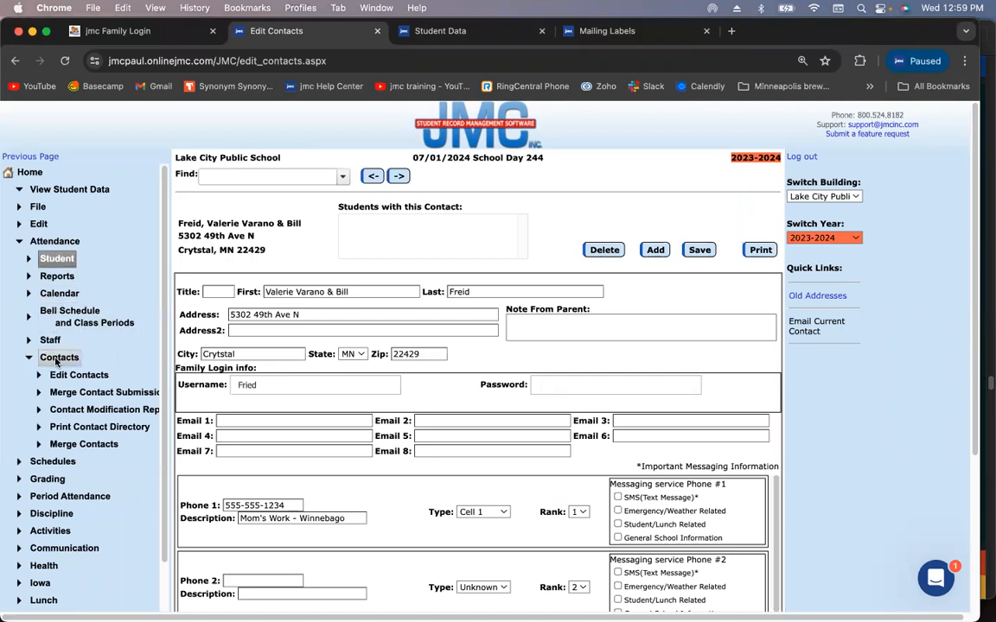
left_click(136, 427)
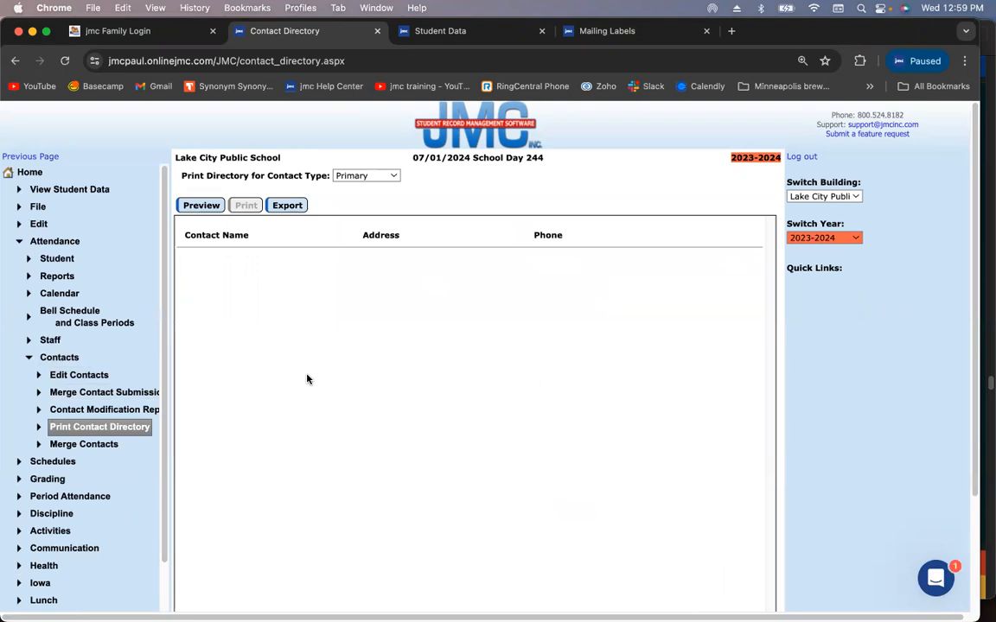
Preview the Primary contacts directory, then return to the jmc Home page
left_click(201, 204)
left_click(191, 205)
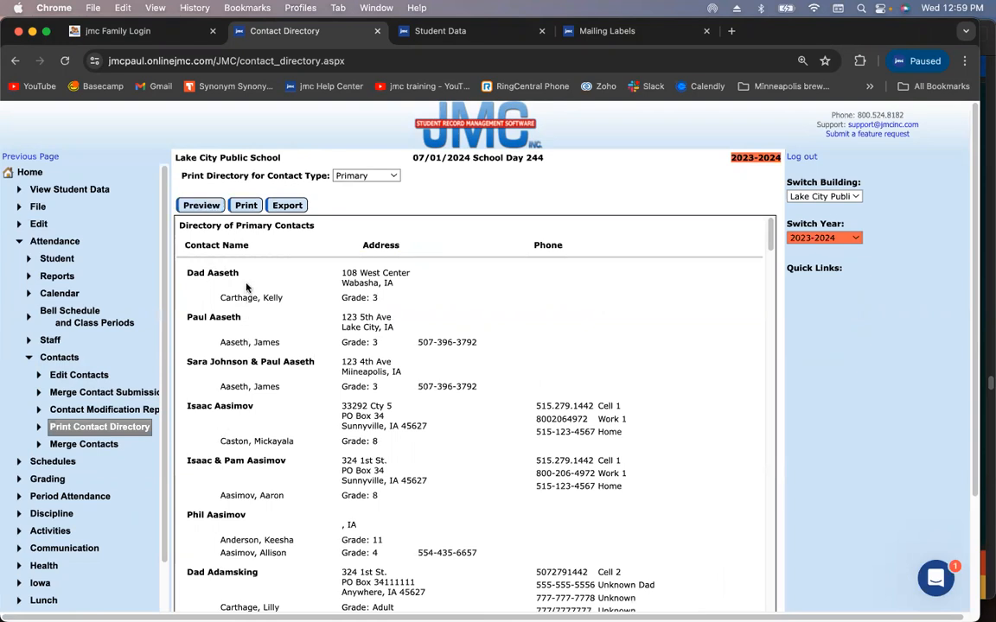
scroll(581, 462, "down", 5)
scroll(581, 463, "up", 5)
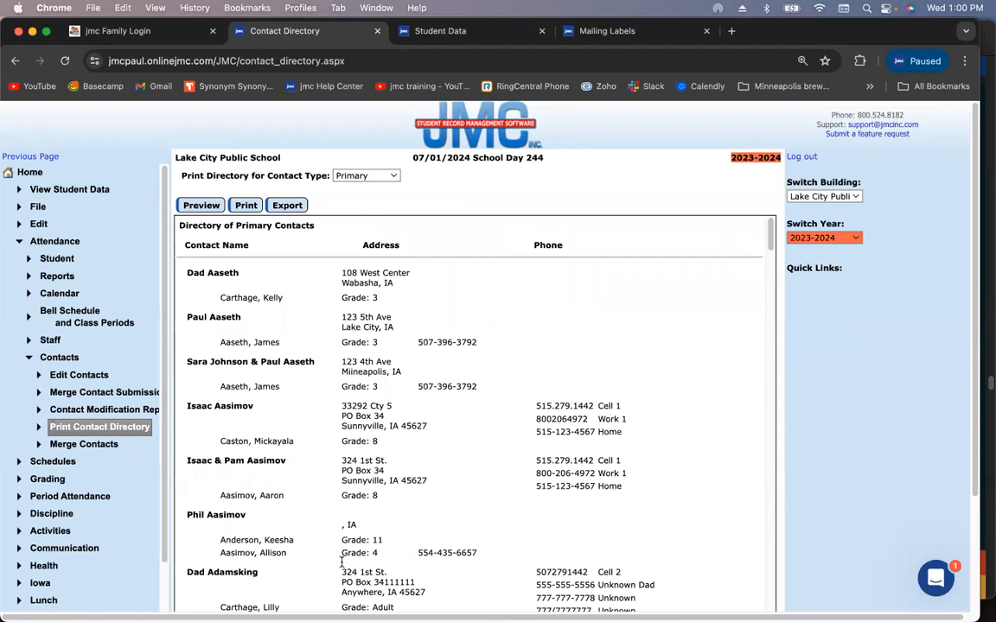
left_click(34, 175)
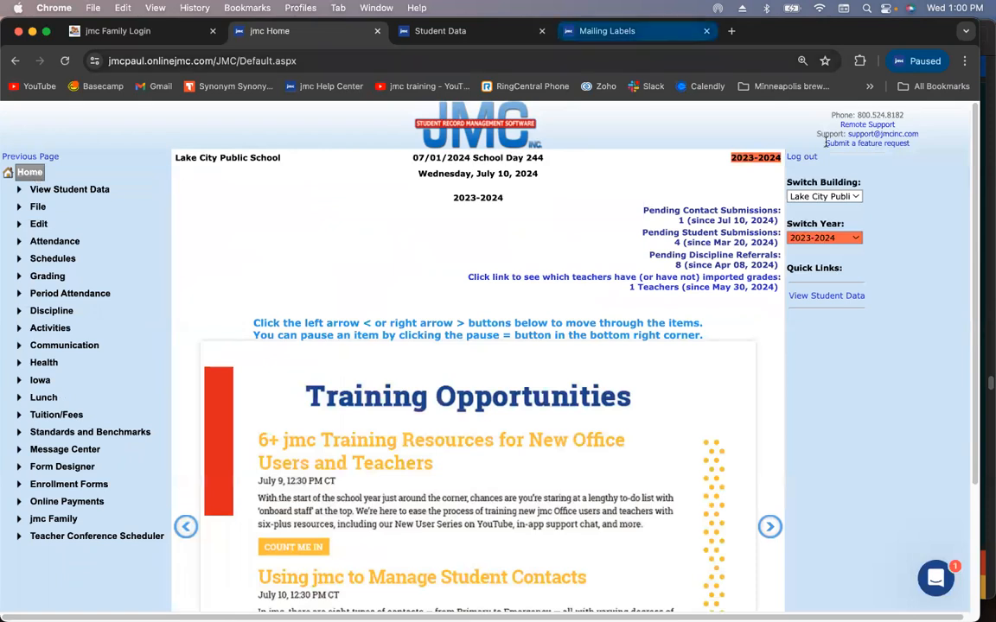
Present the slides full screen and advance to page 30, connecting students to contacts
key("super+Tab")
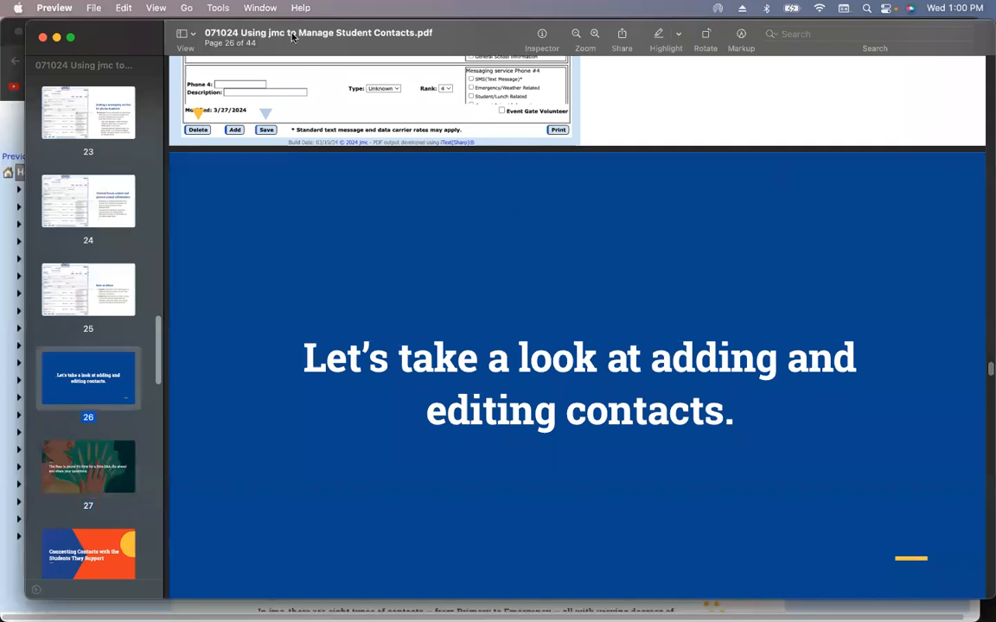
left_click(154, 11)
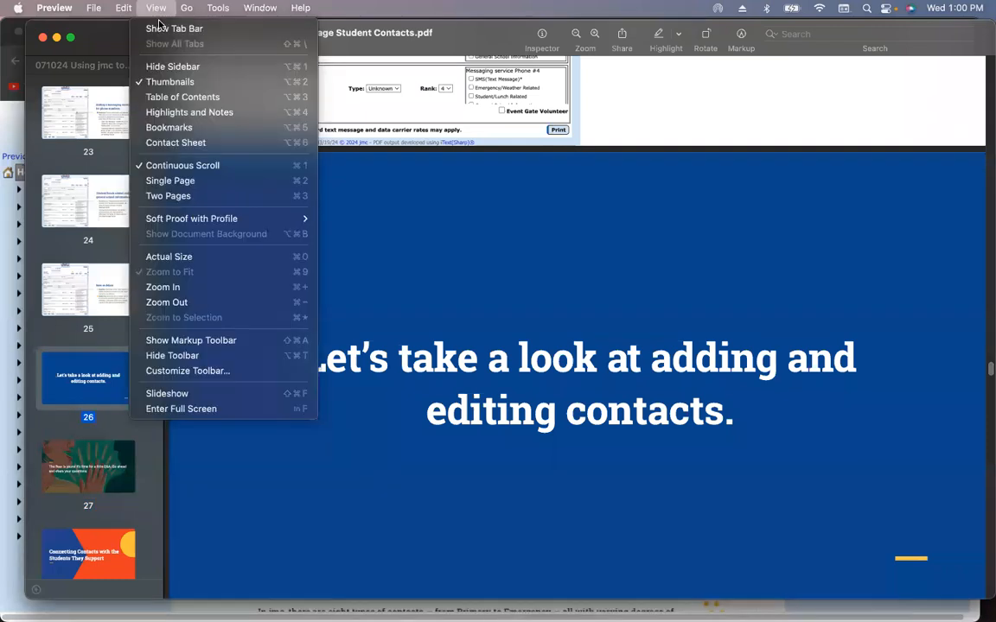
left_click(206, 406)
key("Right")
key("Right")
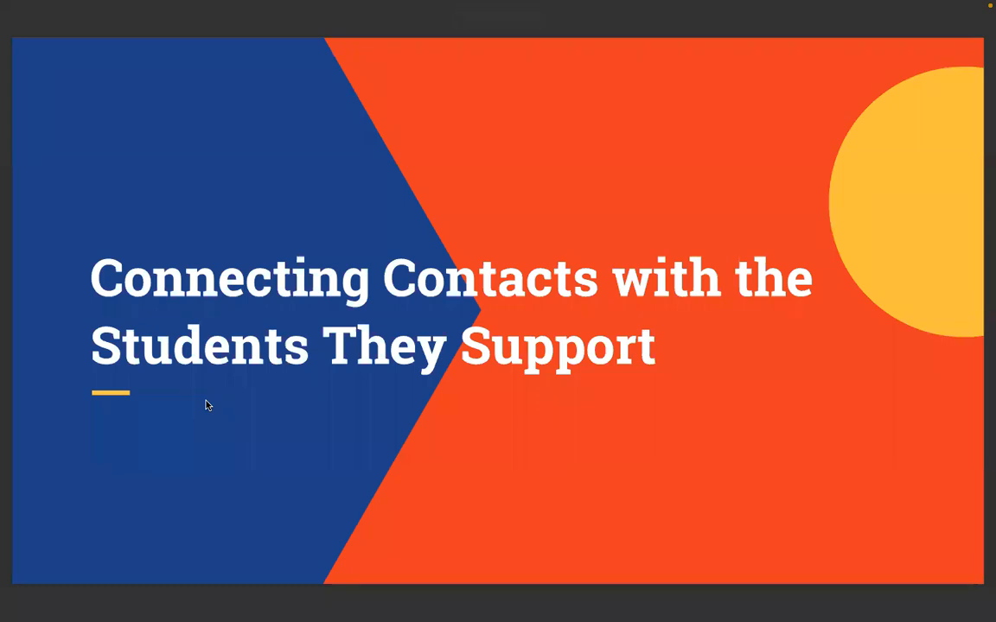
key("Right")
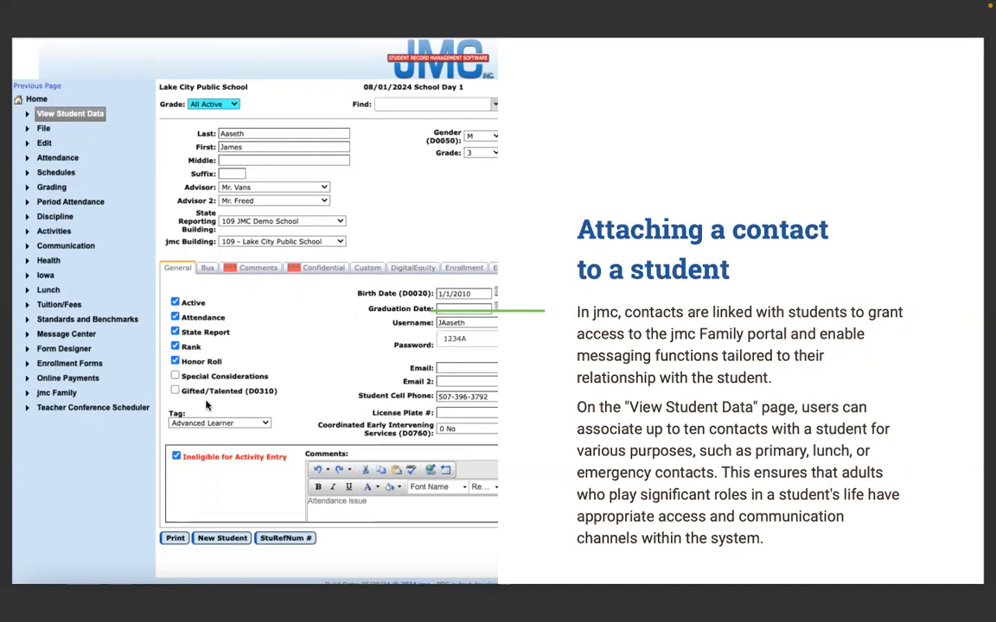
key("Right")
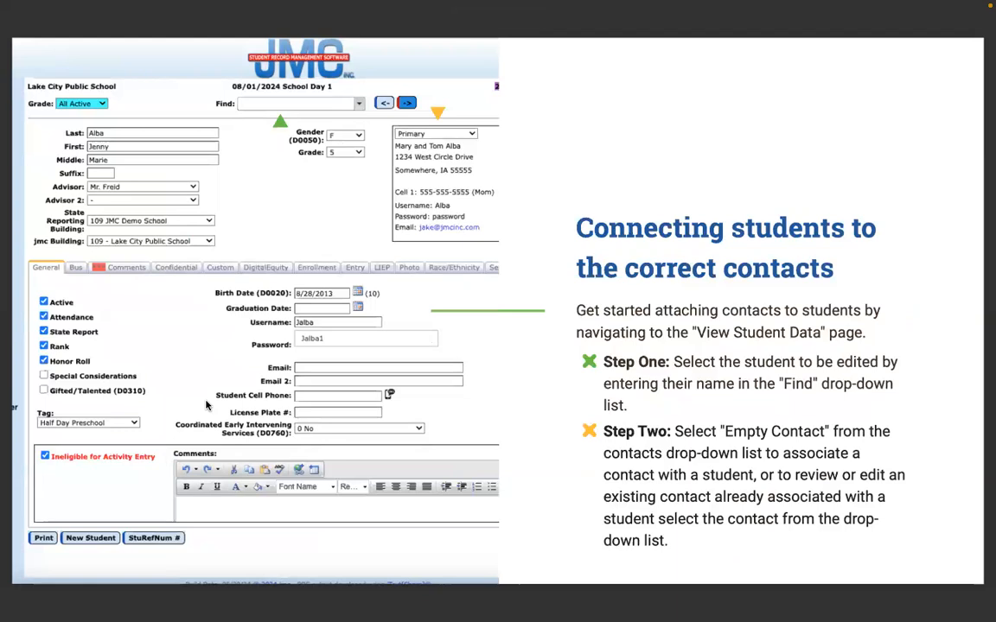
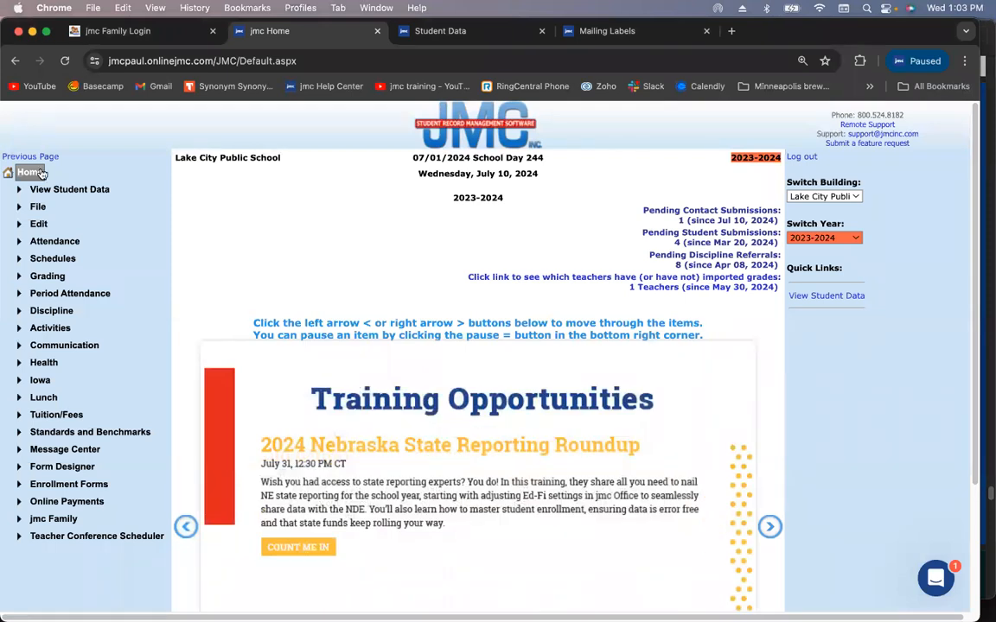
Start the New Student Wizard from the Edit menu
left_click(39, 224)
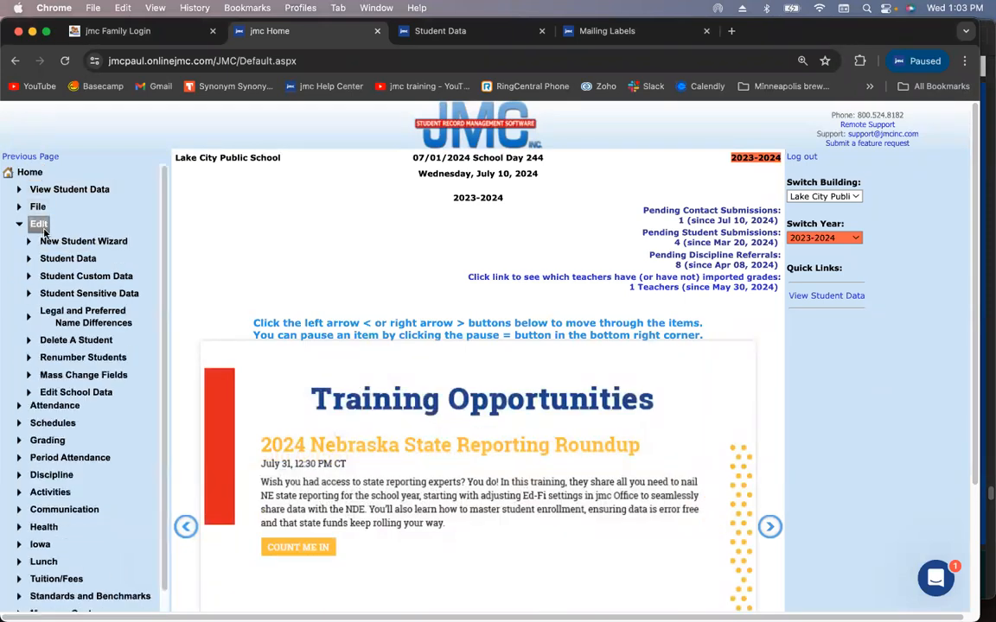
left_click(50, 242)
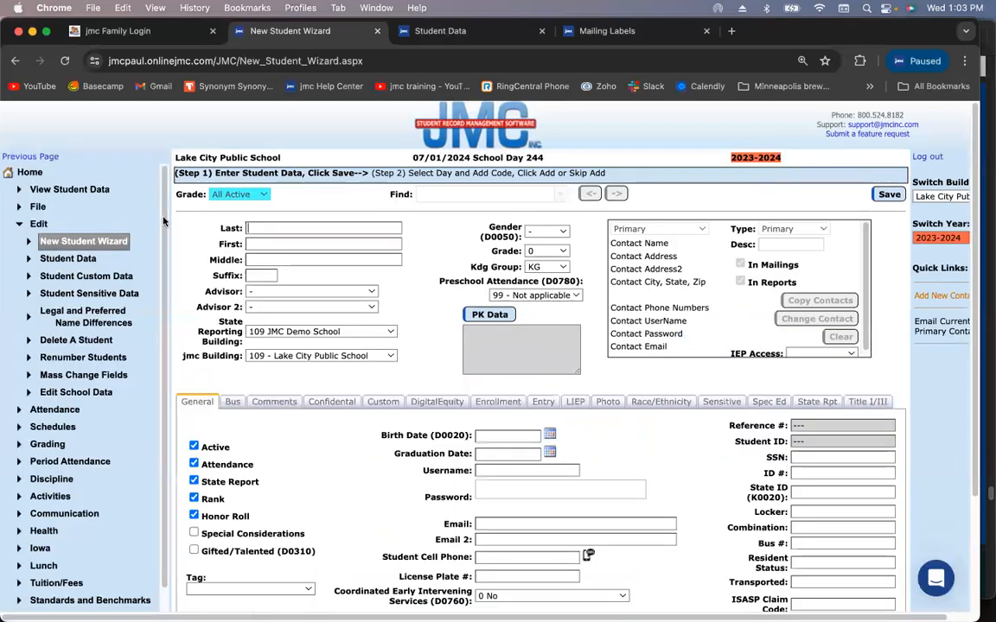
left_click(403, 428)
Enter the student's last and first name, set gender to F, save, and decline next year's data
left_click(303, 230)
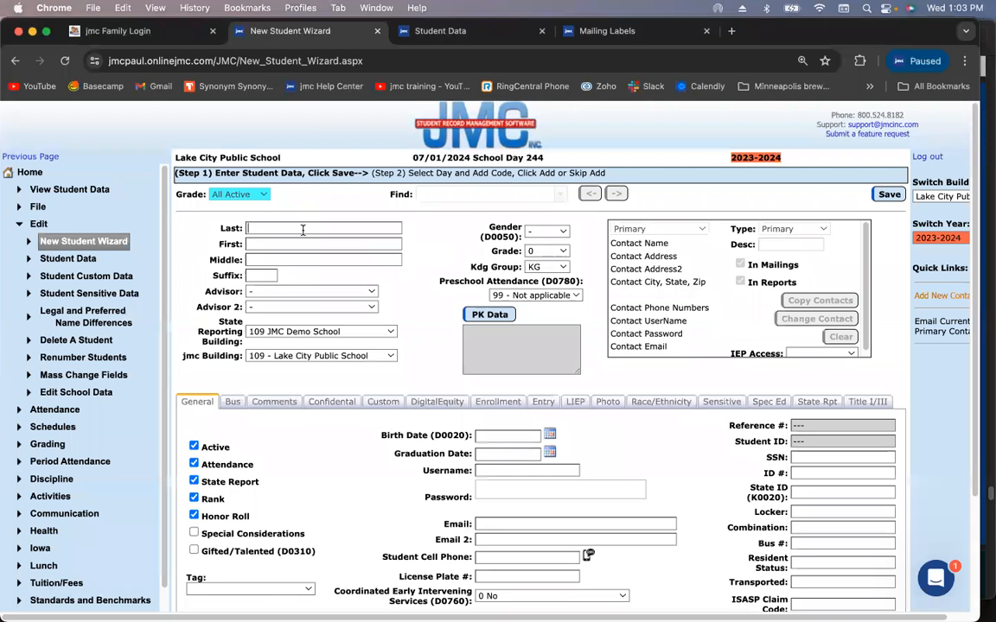
left_click(546, 231)
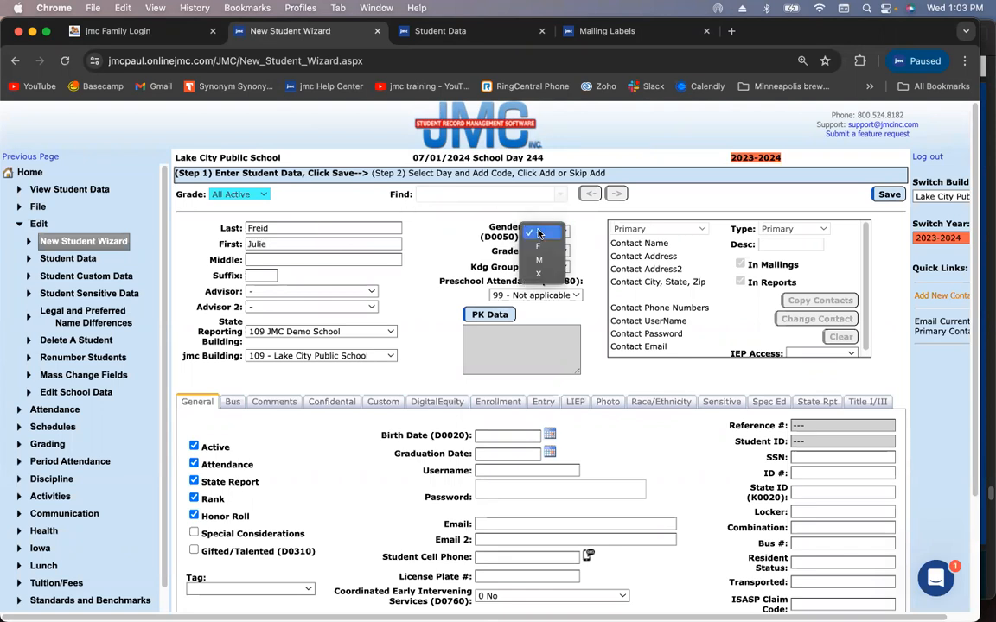
left_click(540, 246)
left_click(891, 194)
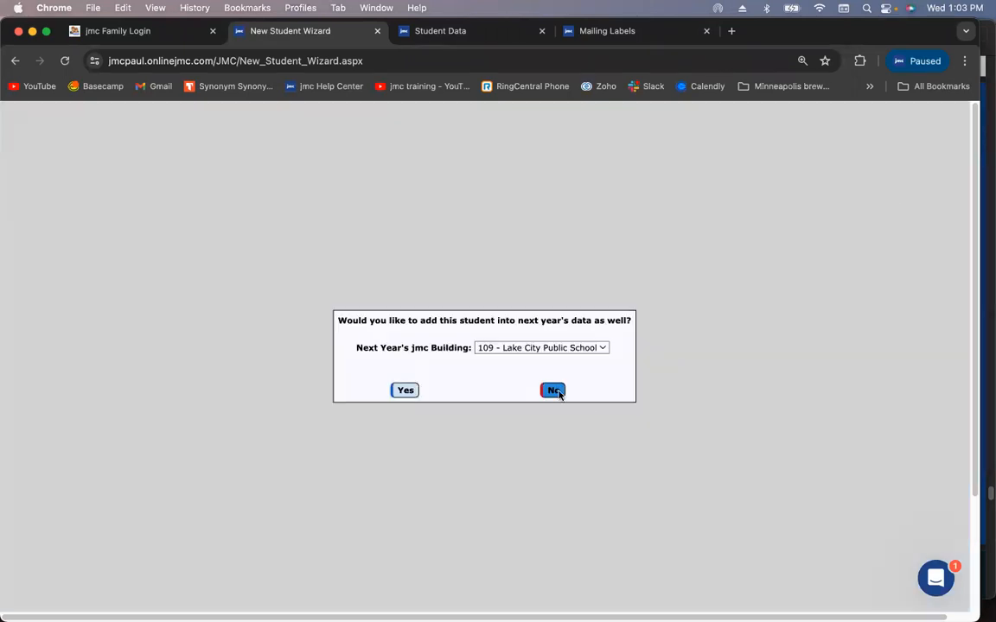
left_click(407, 390)
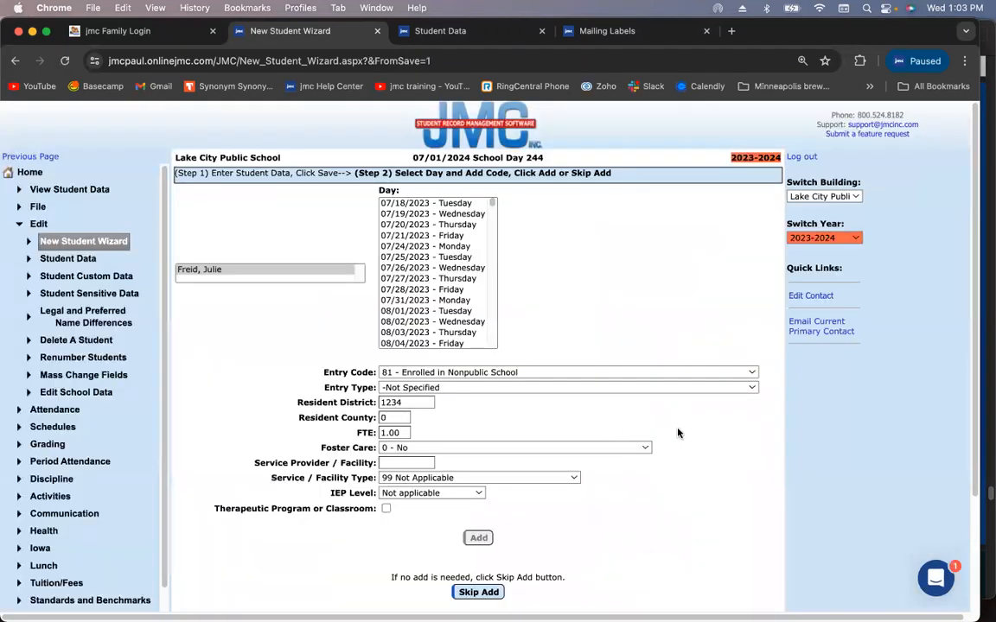
Skip the entry-code step, then set the new student's grade to 8 and save
scroll(529, 554, "down", 1)
left_click(493, 569)
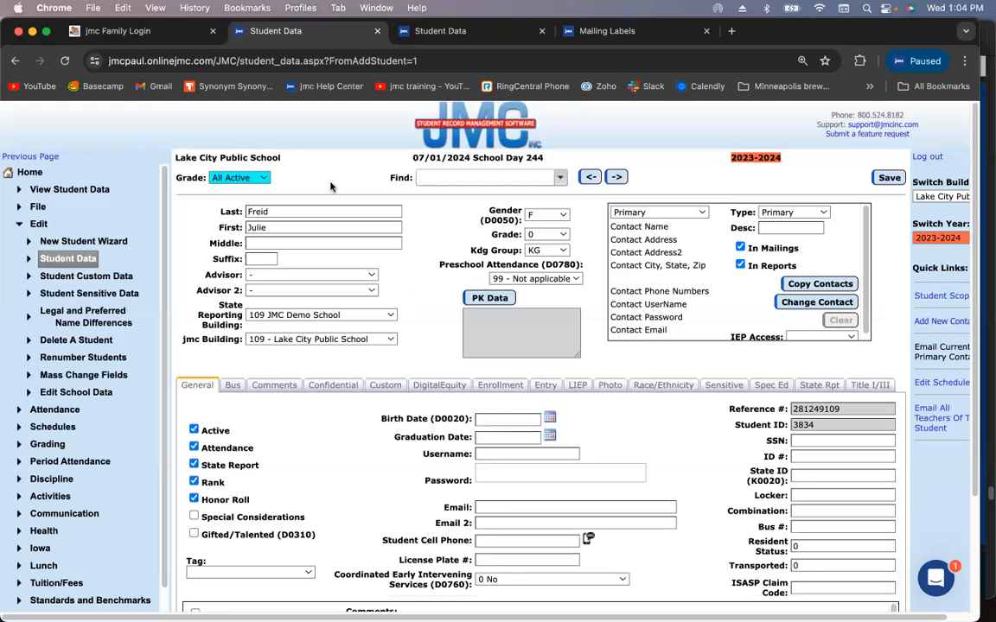
left_click(548, 235)
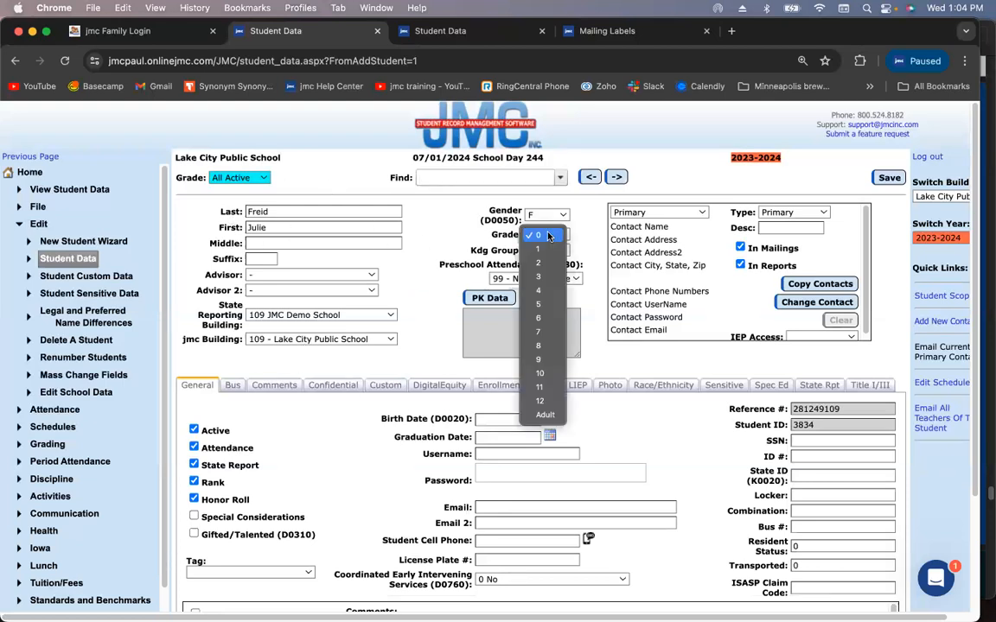
left_click(539, 346)
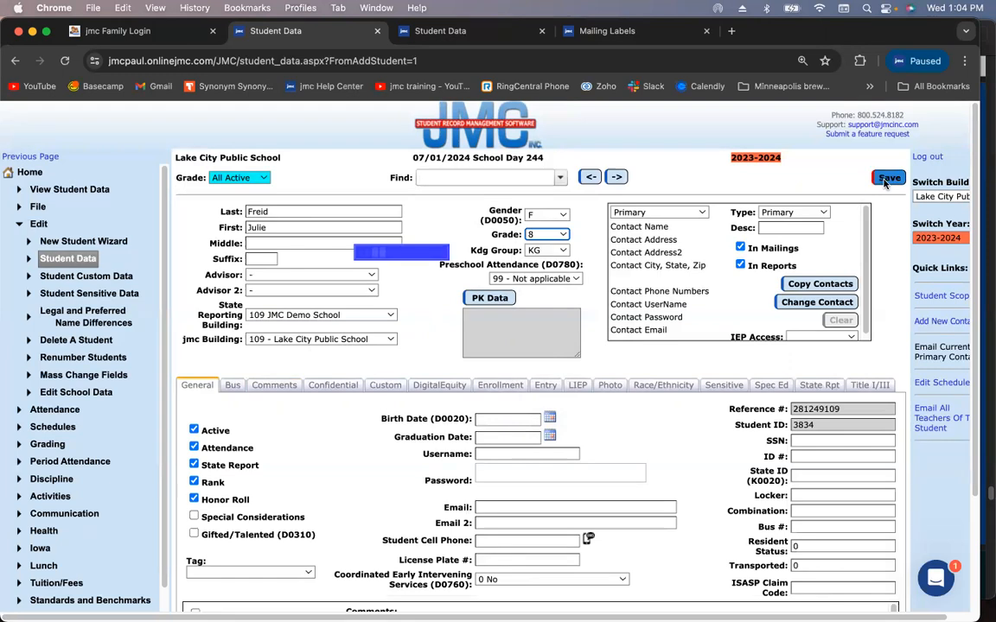
left_click(887, 179)
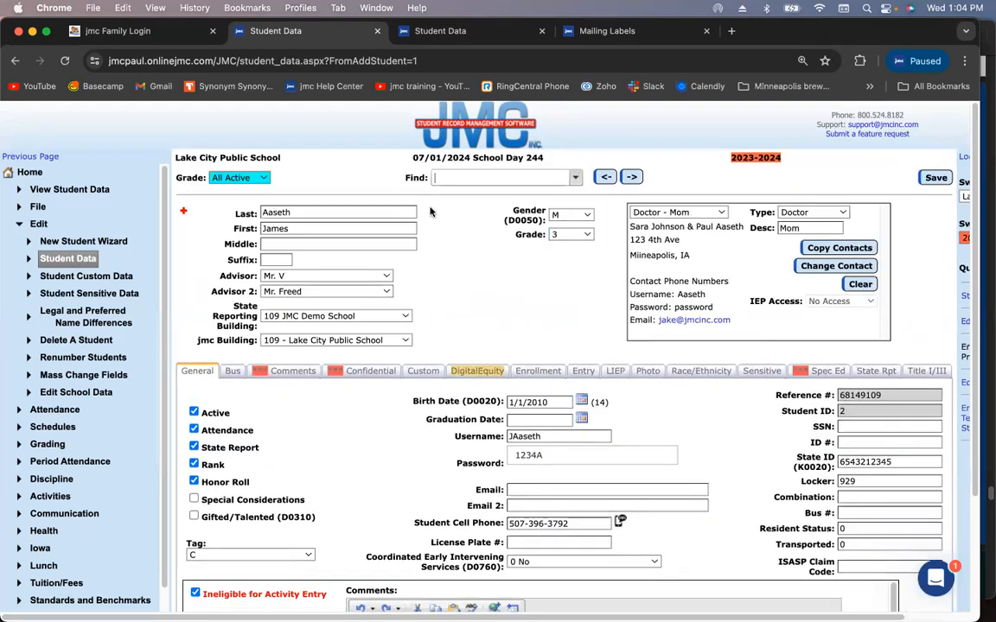
Find the new student by name, open her record, and check her contact slots are empty
left_click(478, 179)
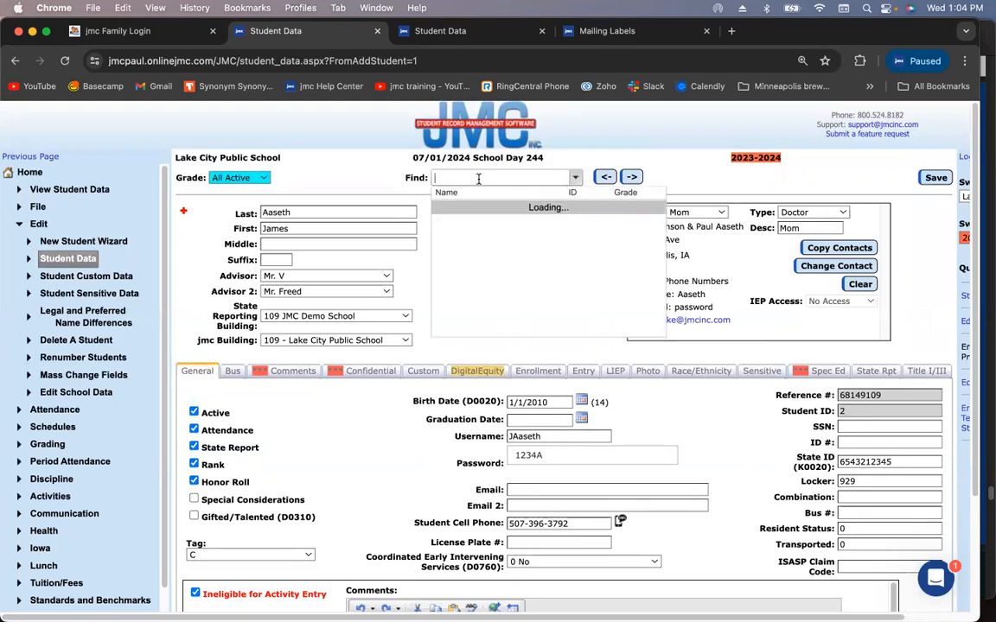
type("juli")
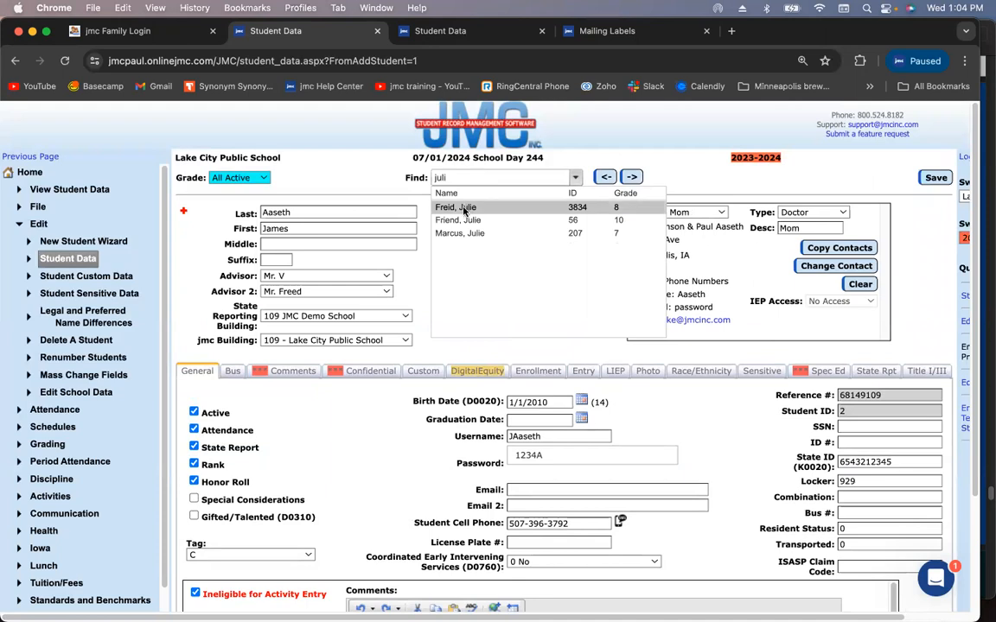
left_click(455, 207)
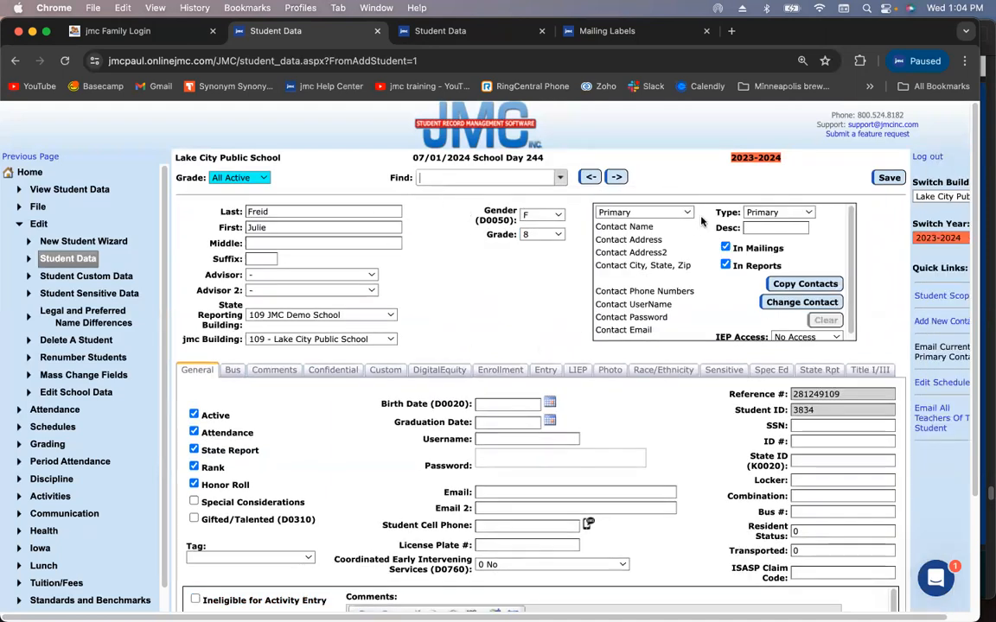
left_click(655, 214)
left_click(654, 214)
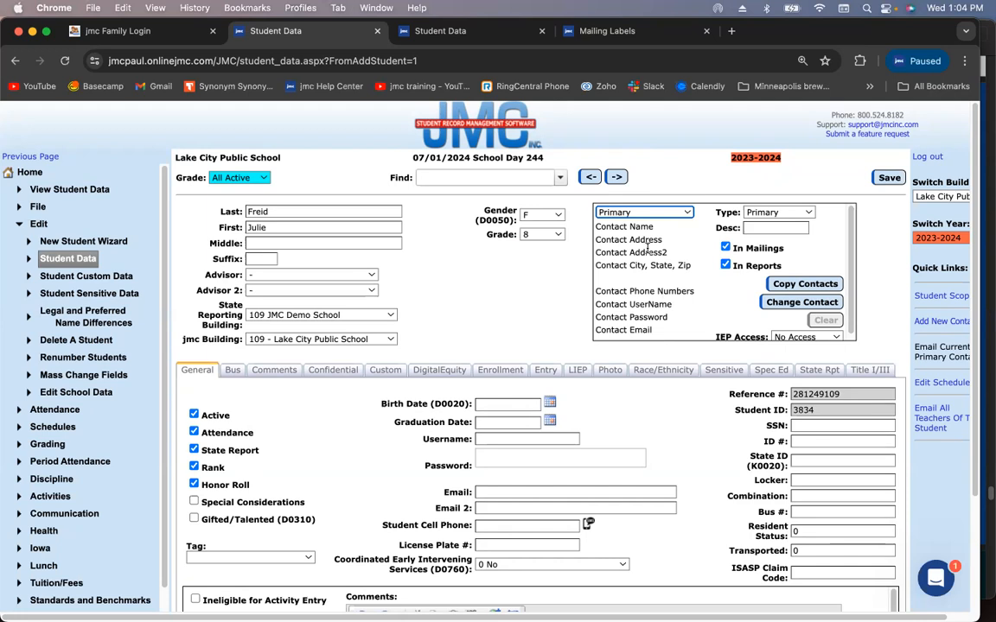
left_click(817, 304)
left_click(815, 286)
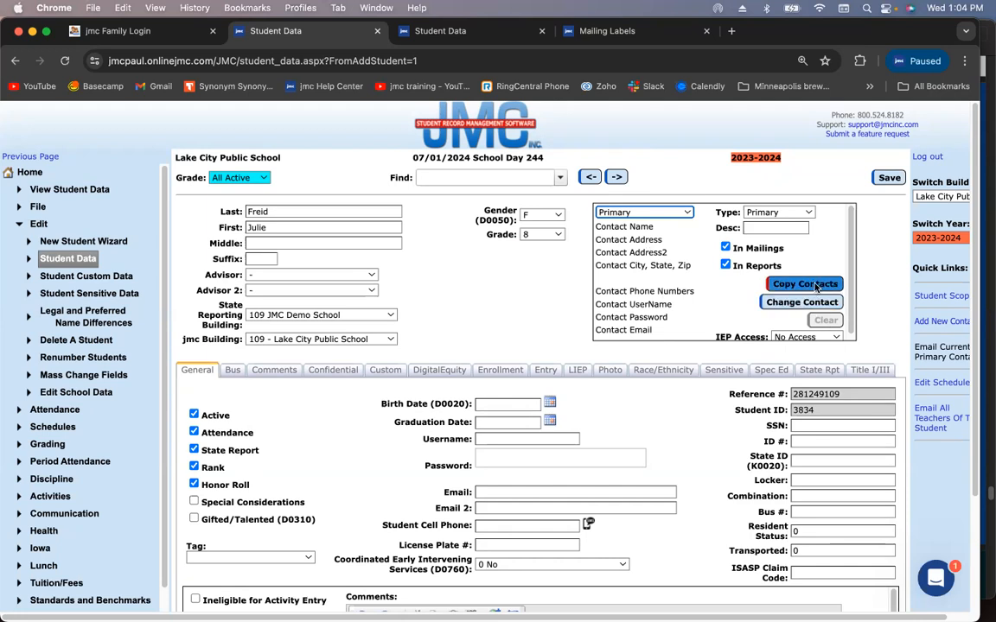
Copy contacts from her sibling, found by surname, accepting the overwrite warning
left_click(815, 286)
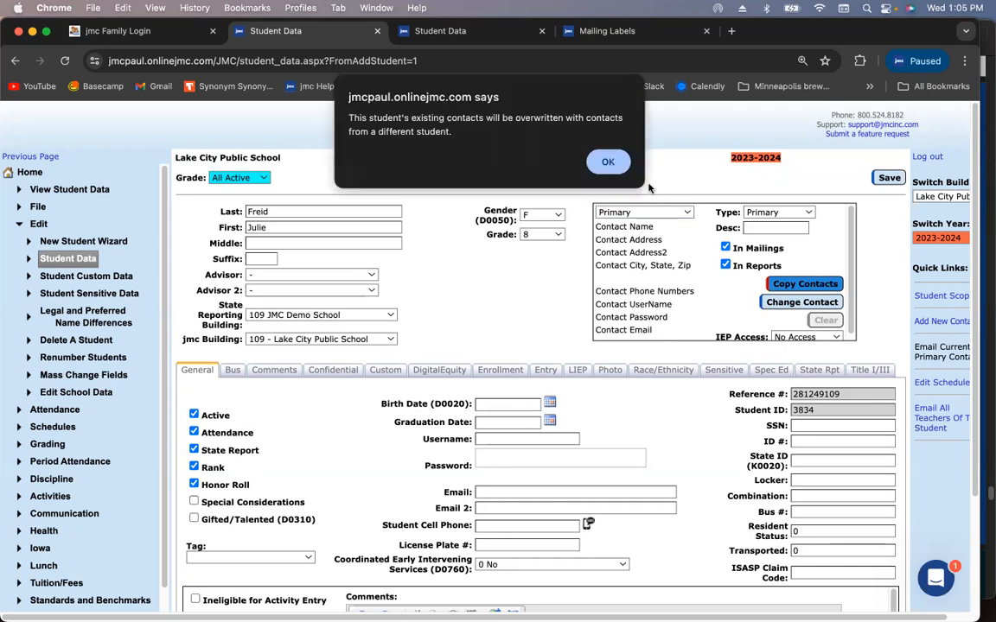
left_click(605, 162)
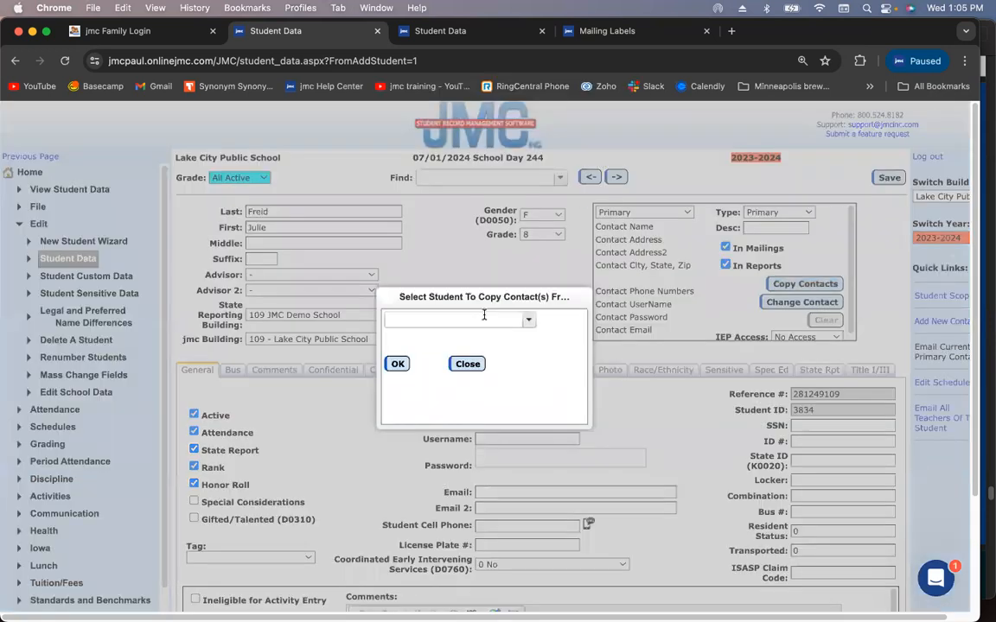
left_click(484, 317)
type("freid")
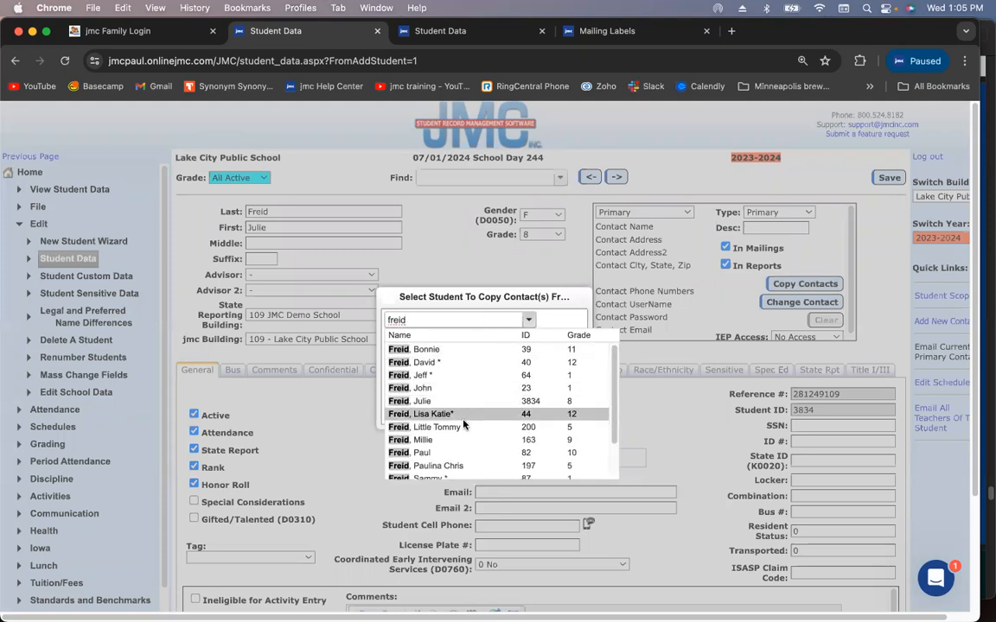
left_click(456, 452)
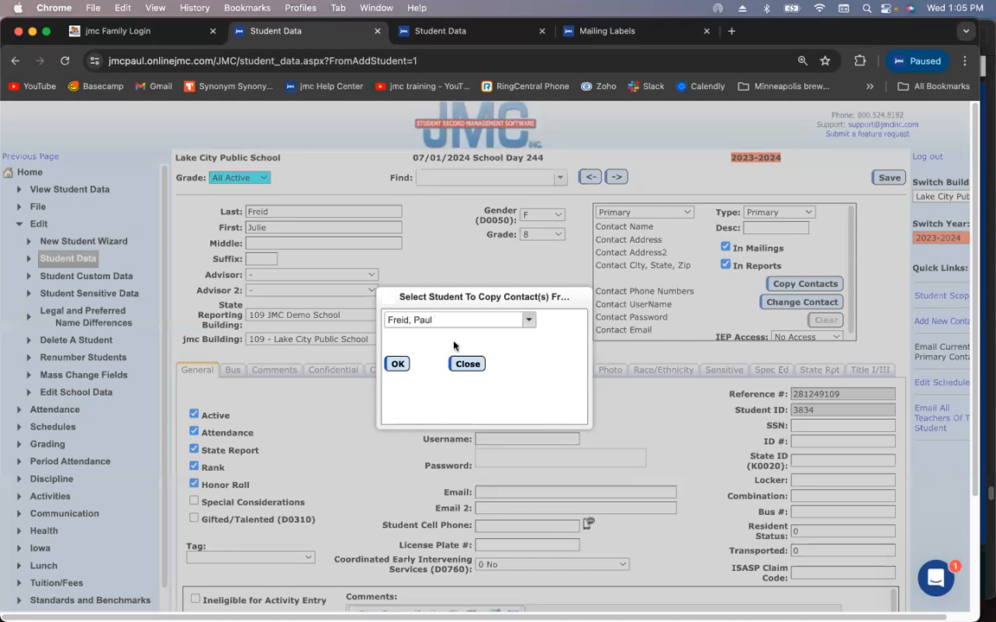
left_click(397, 363)
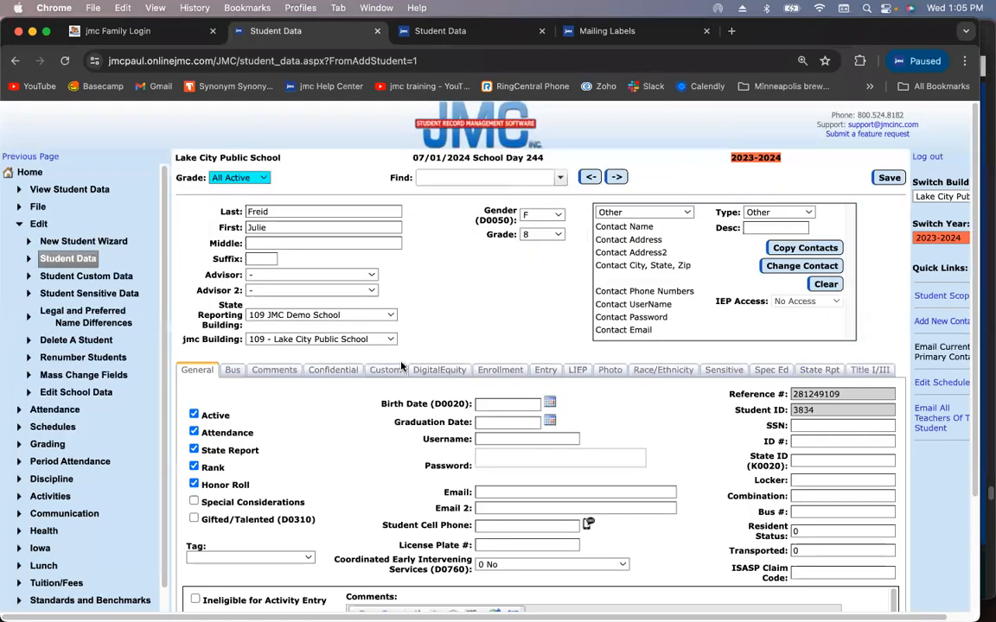
Review the copied Primary, Lunch and Fee contacts, ending on Primary
left_click(671, 216)
left_click(664, 215)
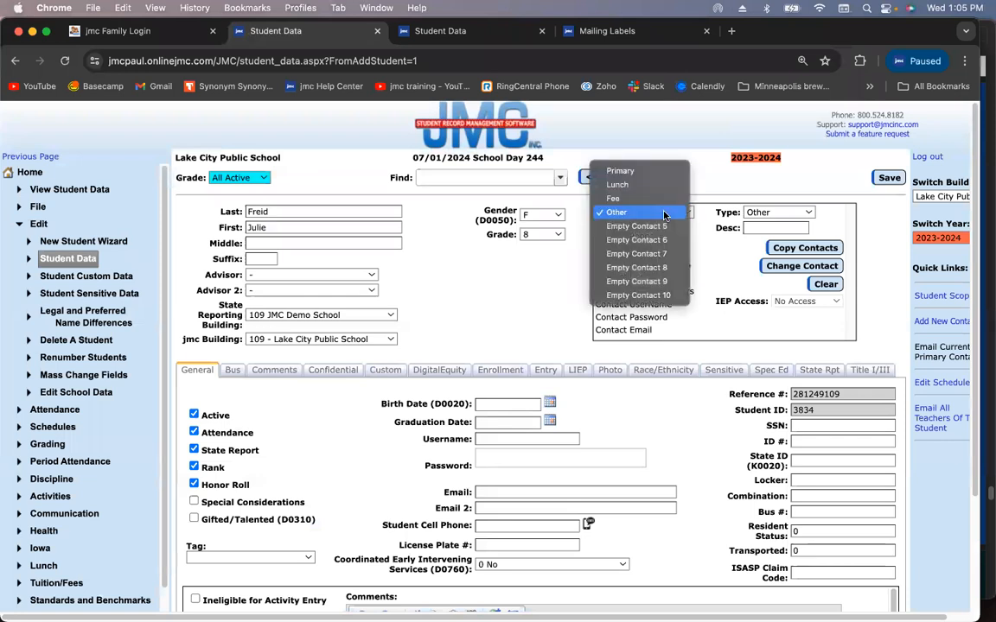
left_click(669, 170)
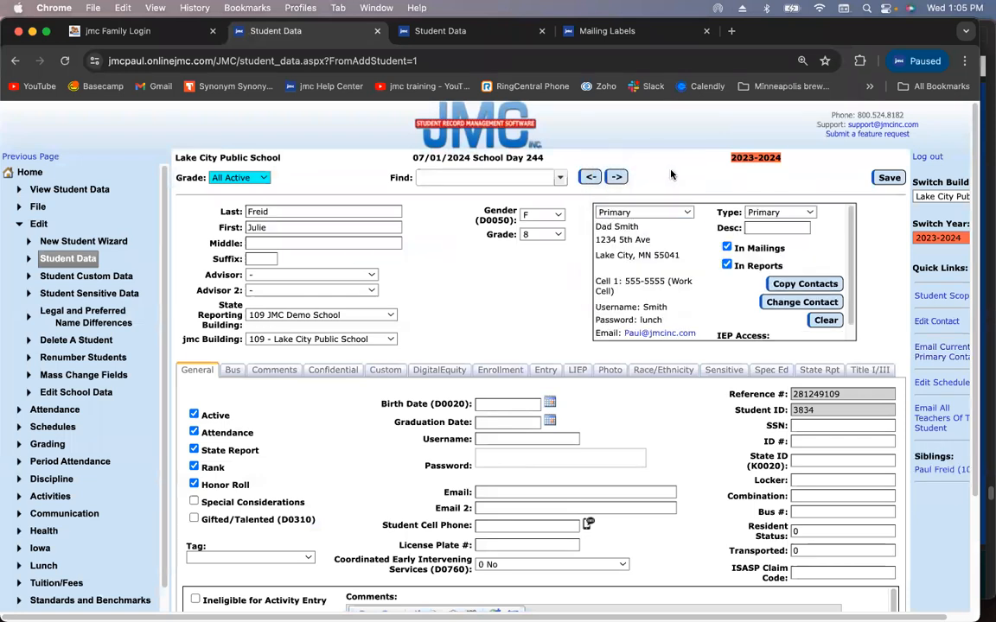
left_click(659, 213)
left_click(665, 225)
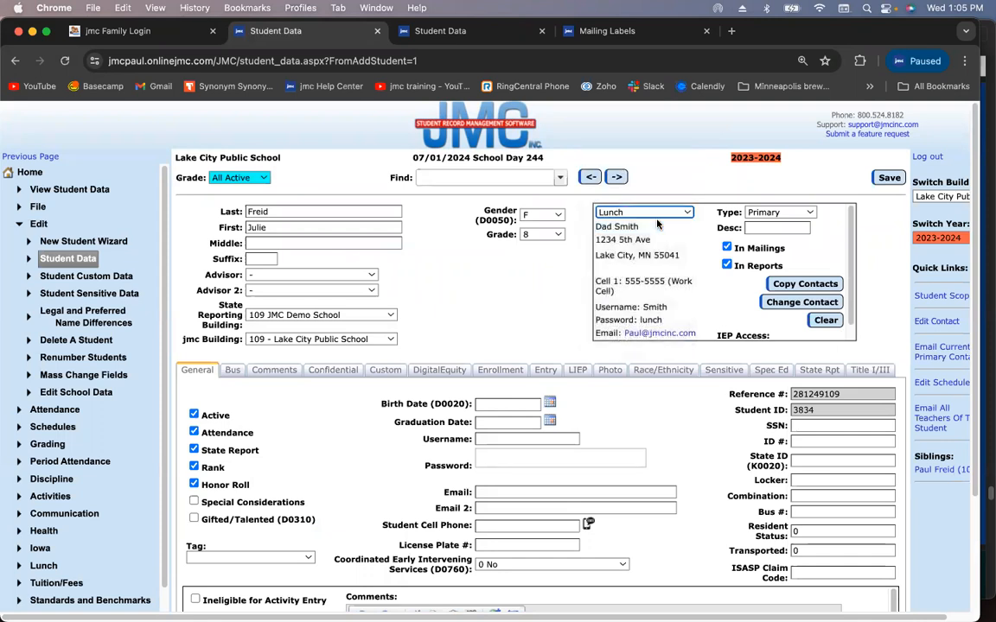
left_click(668, 214)
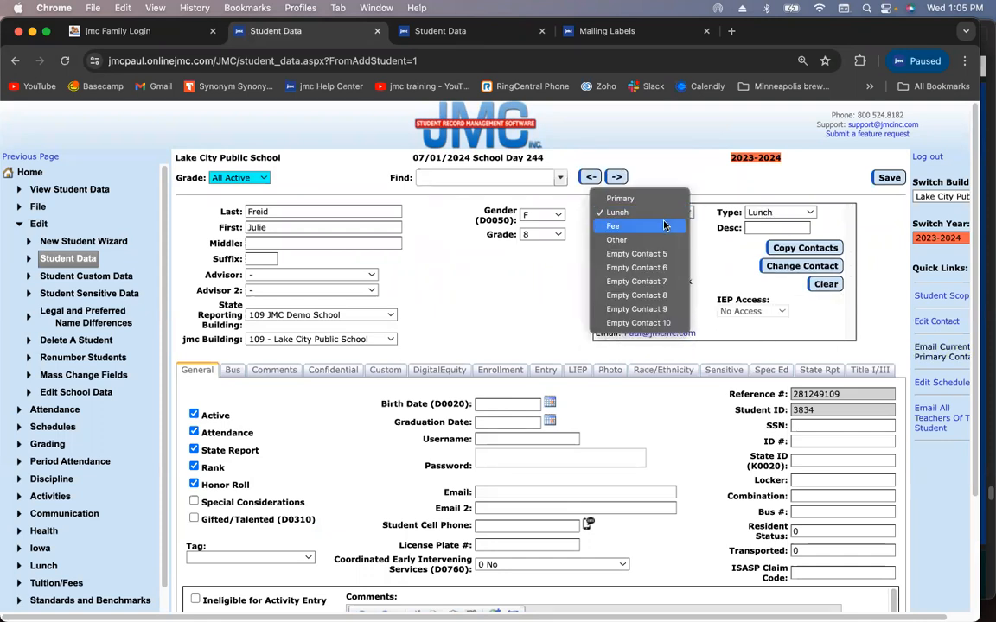
left_click(664, 225)
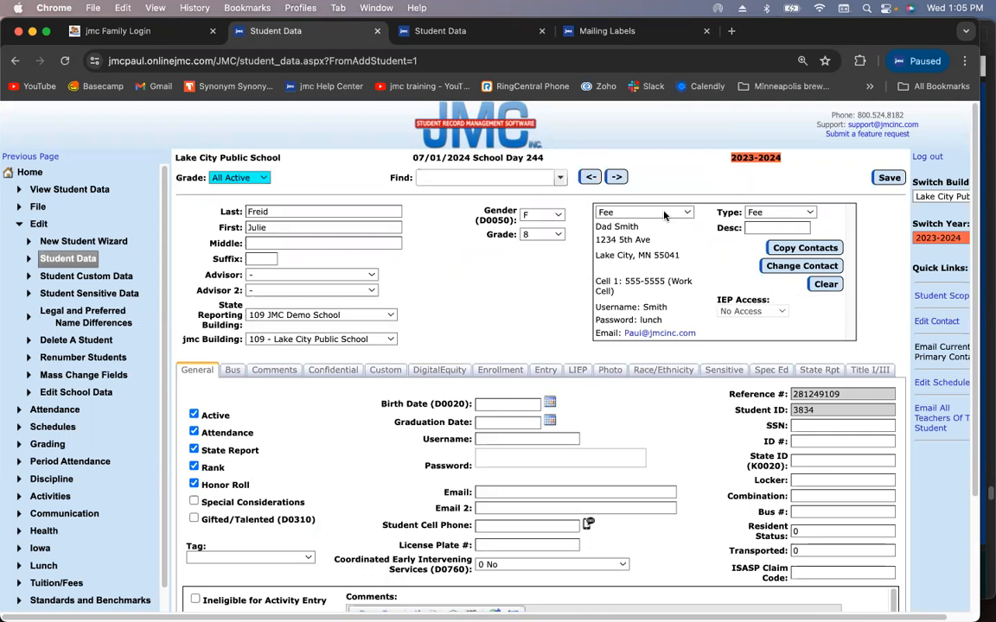
left_click(666, 213)
left_click(660, 188)
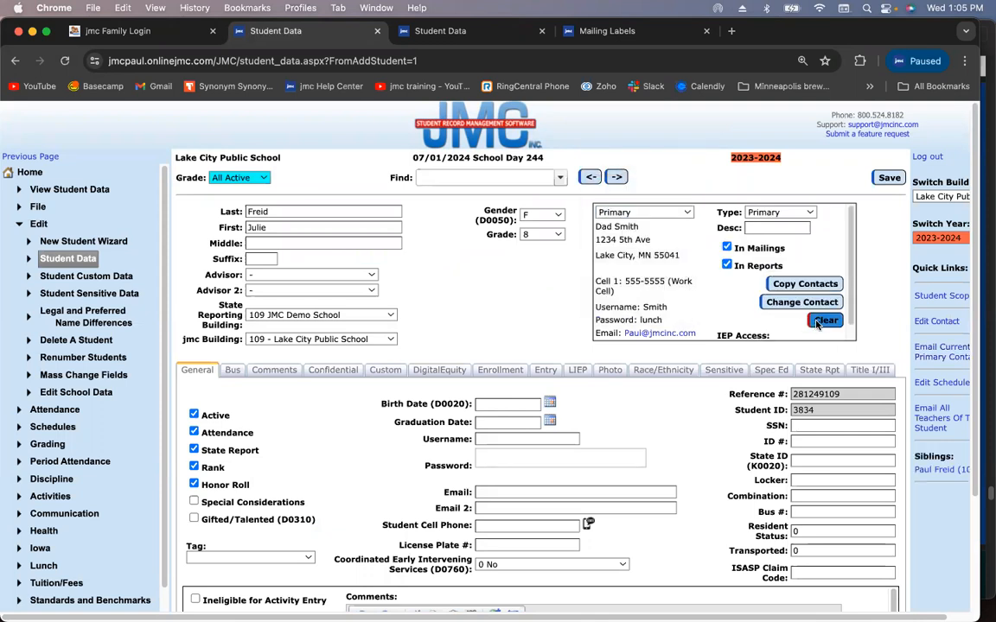
Clear the copied Primary, Lunch and Fee contacts and save the record
left_click(823, 321)
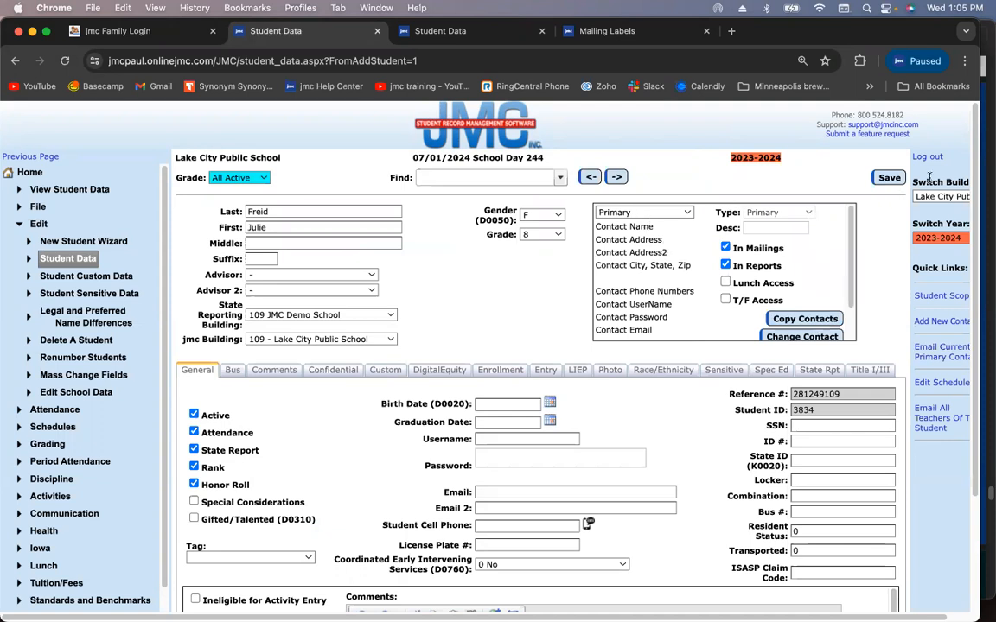
left_click(682, 214)
left_click(622, 224)
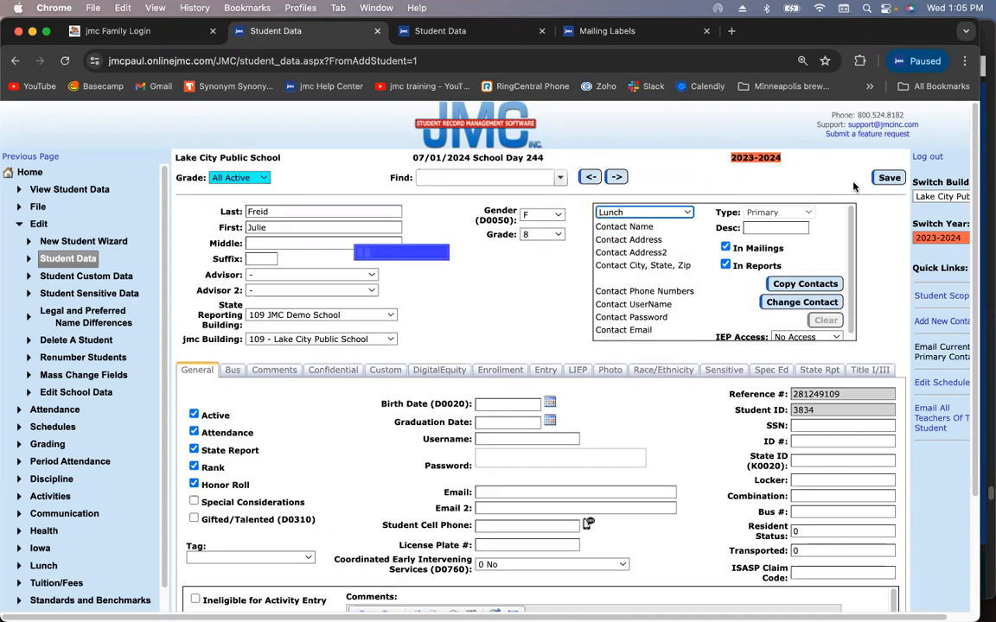
left_click(827, 288)
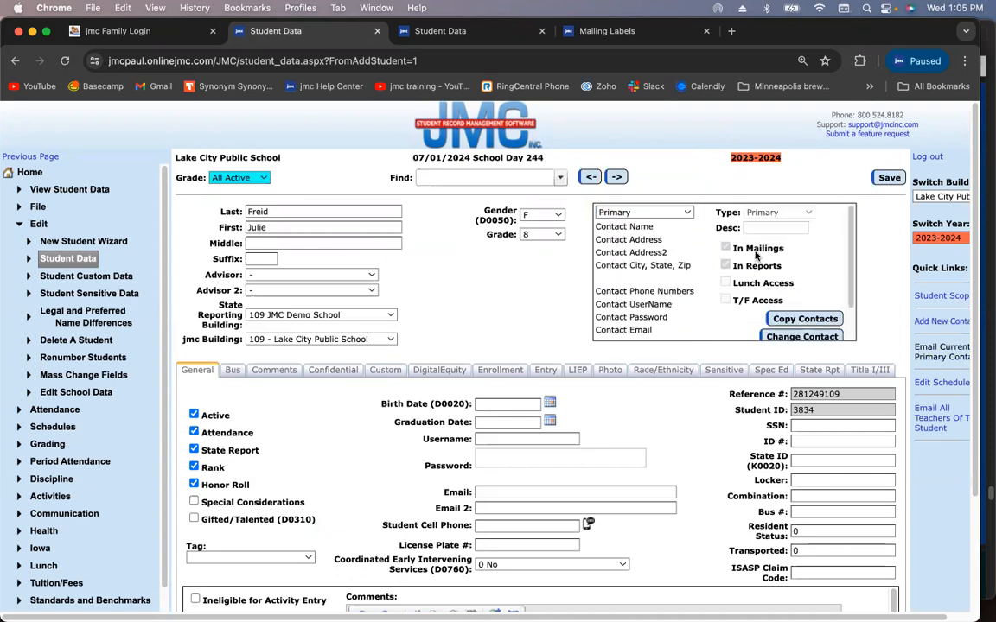
left_click(683, 213)
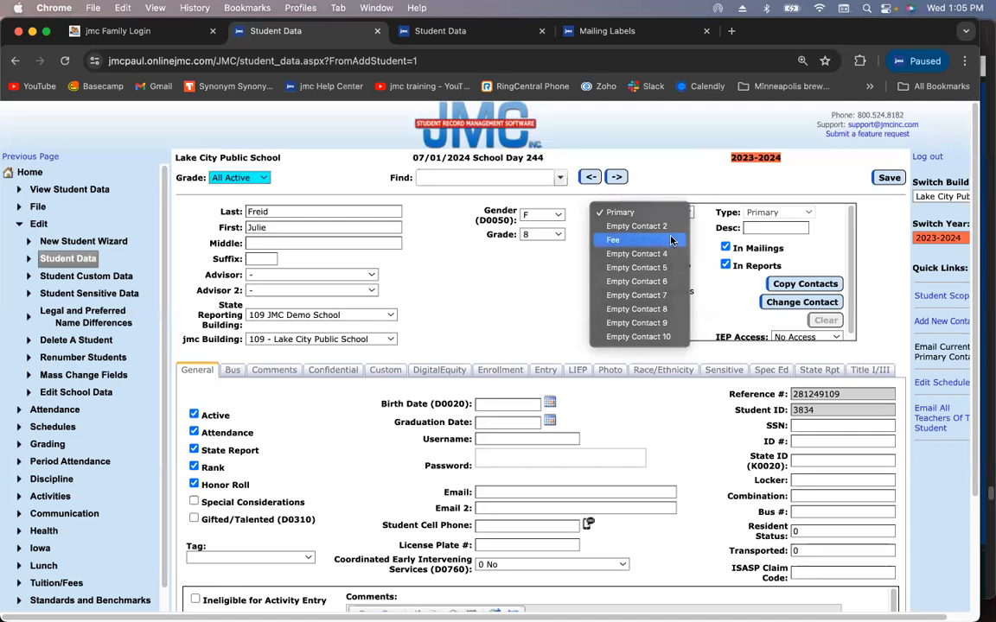
left_click(673, 239)
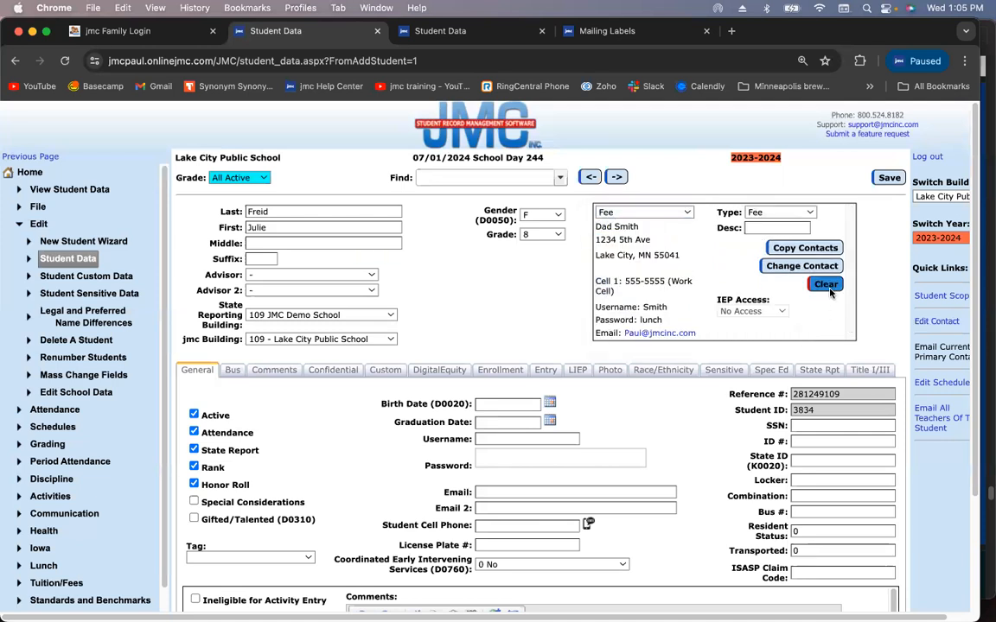
left_click(826, 286)
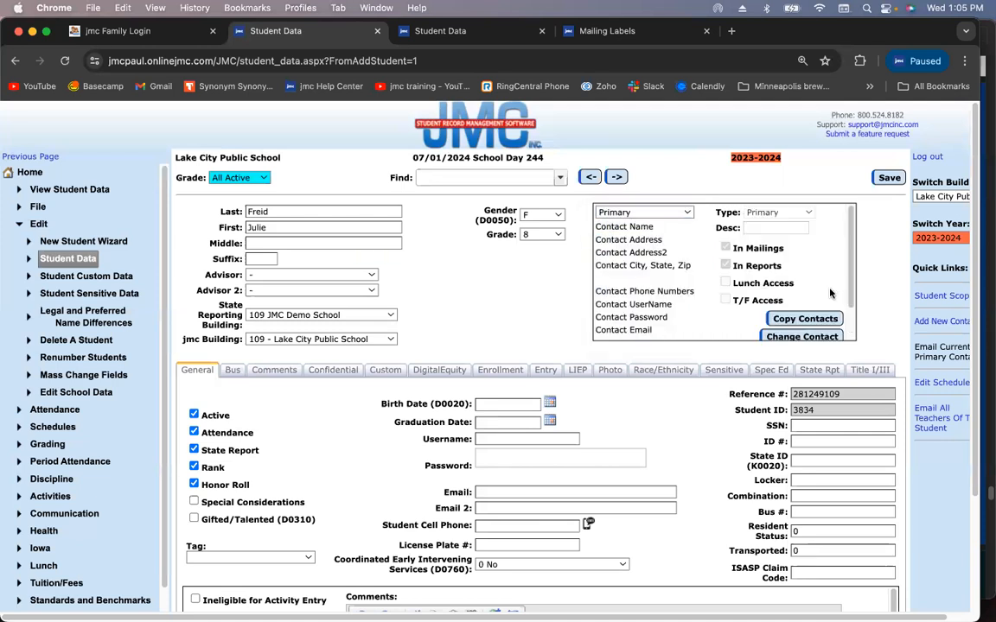
left_click(889, 179)
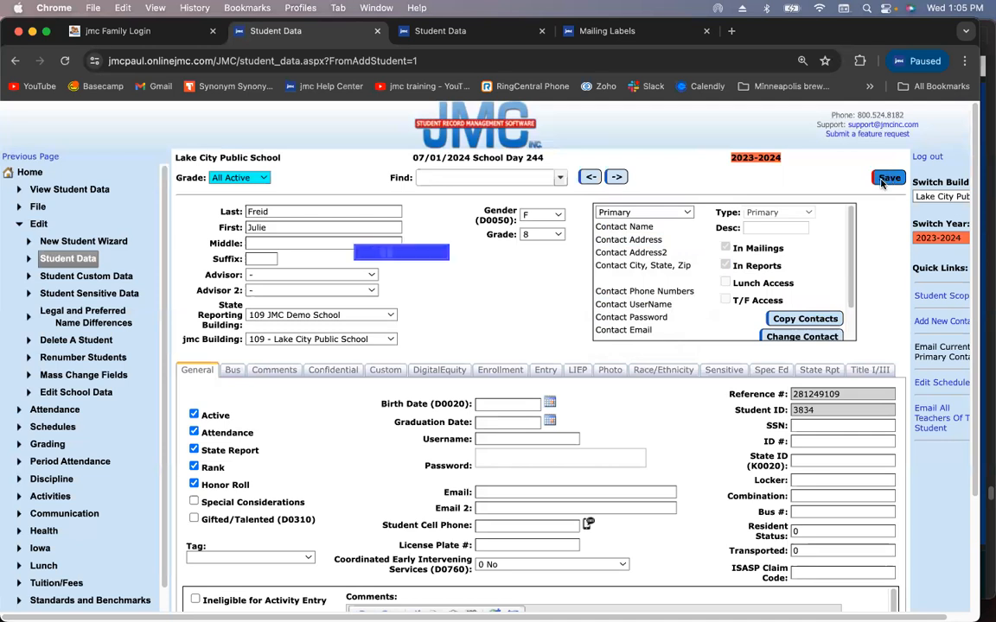
Leave Primary selected and switch to the other Student Data tab
left_click(674, 215)
left_click(674, 216)
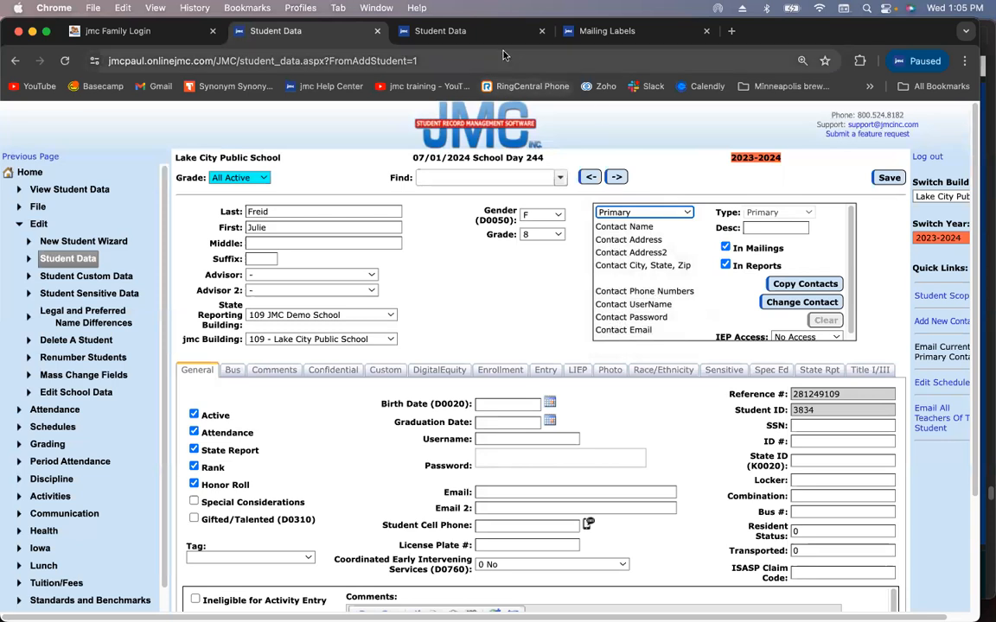
left_click(447, 34)
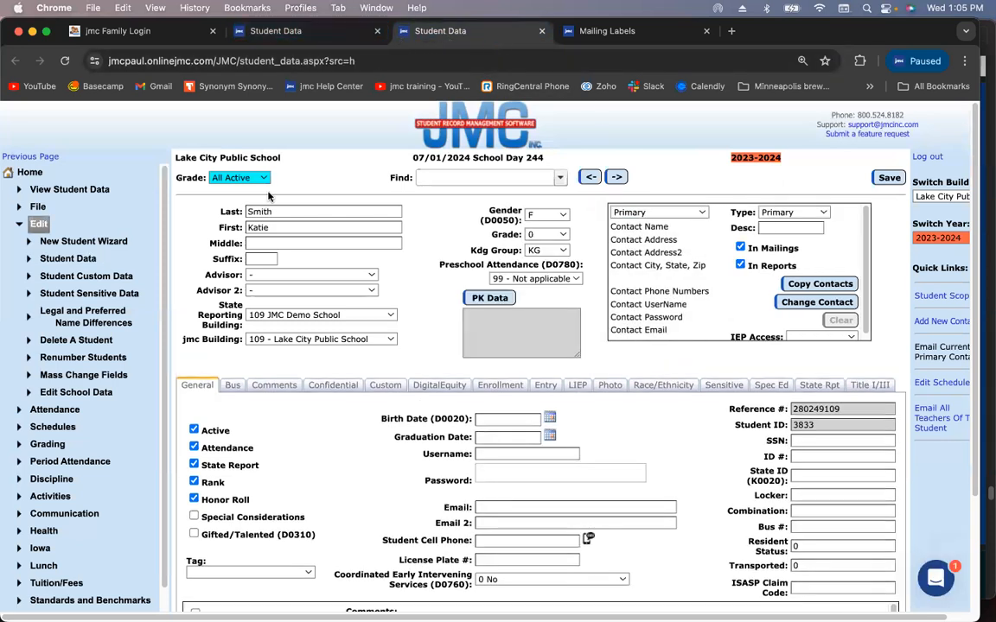
Open Edit Contacts under Attendance > Contacts and load the parents' joint contact by surname
left_click(39, 223)
left_click(50, 242)
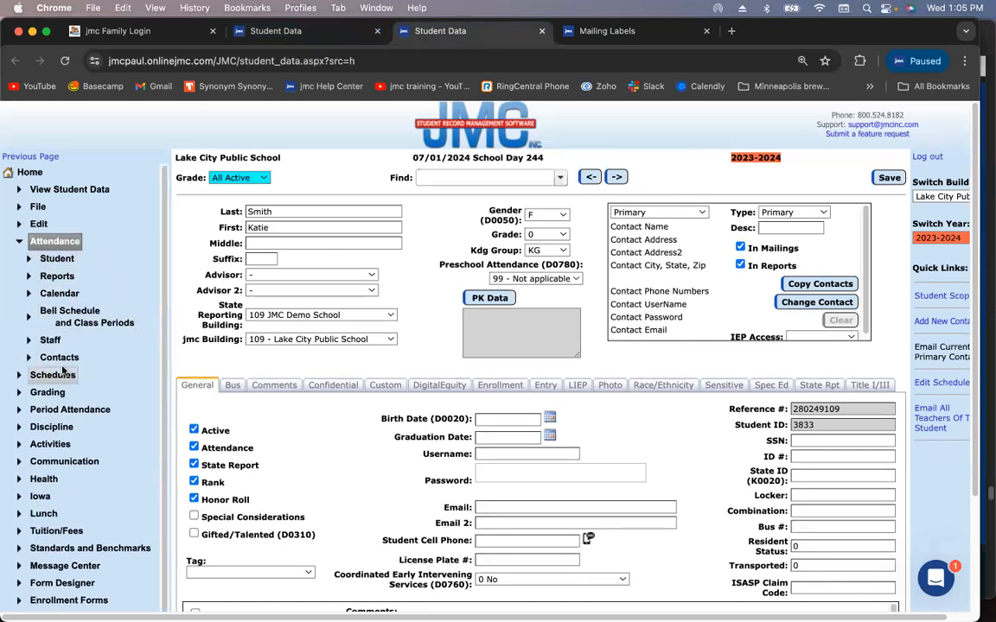
left_click(59, 357)
left_click(70, 375)
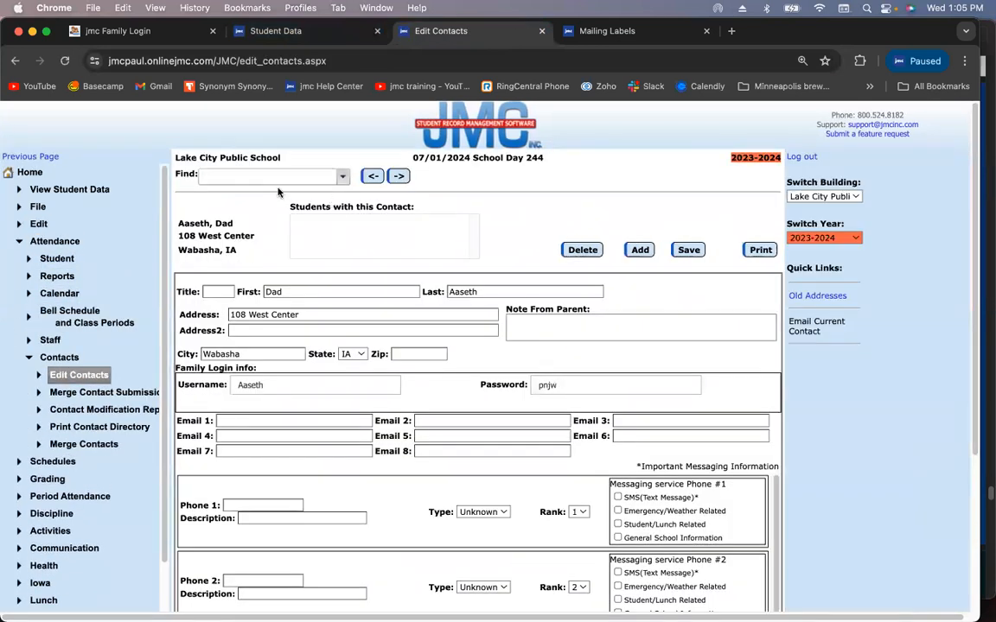
type("freid")
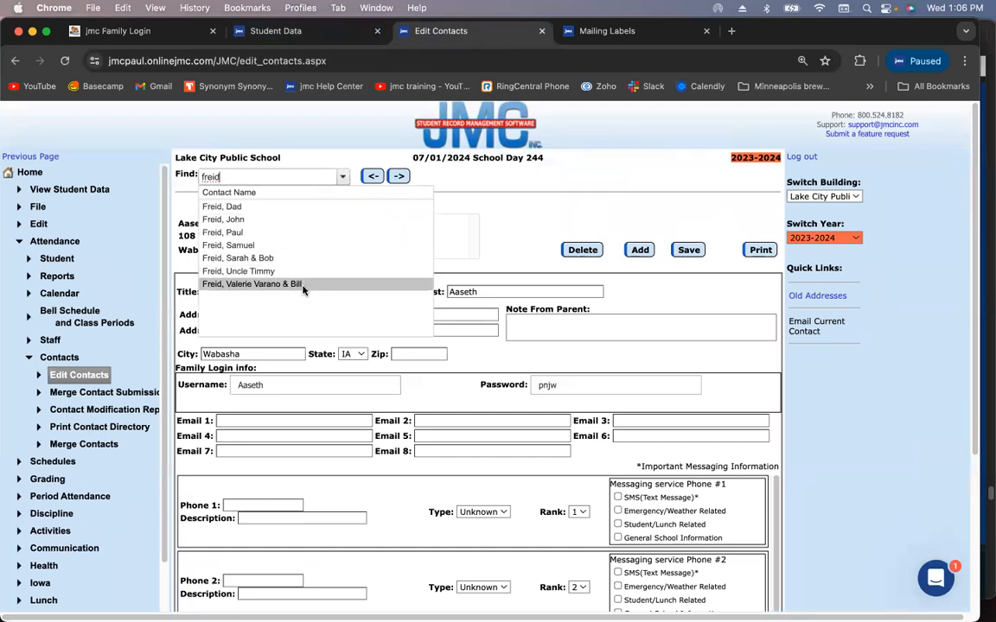
left_click(302, 285)
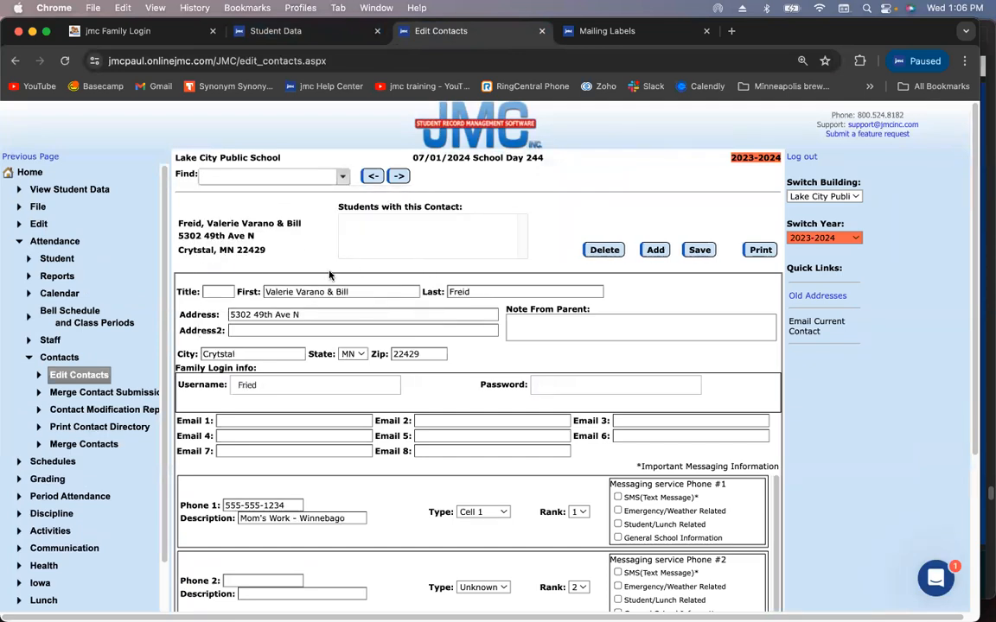
left_click(313, 35)
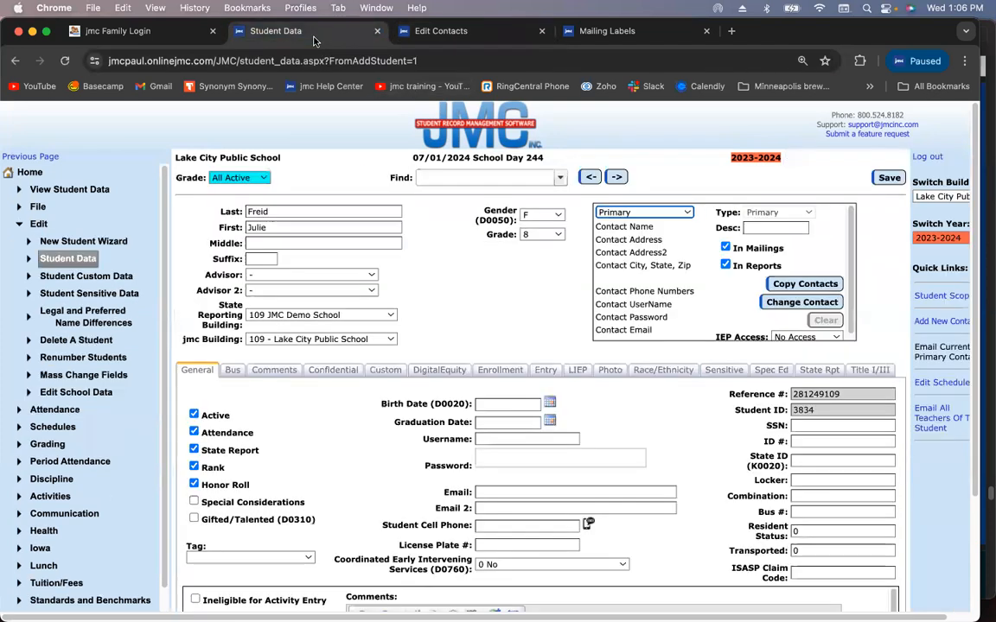
left_click(398, 31)
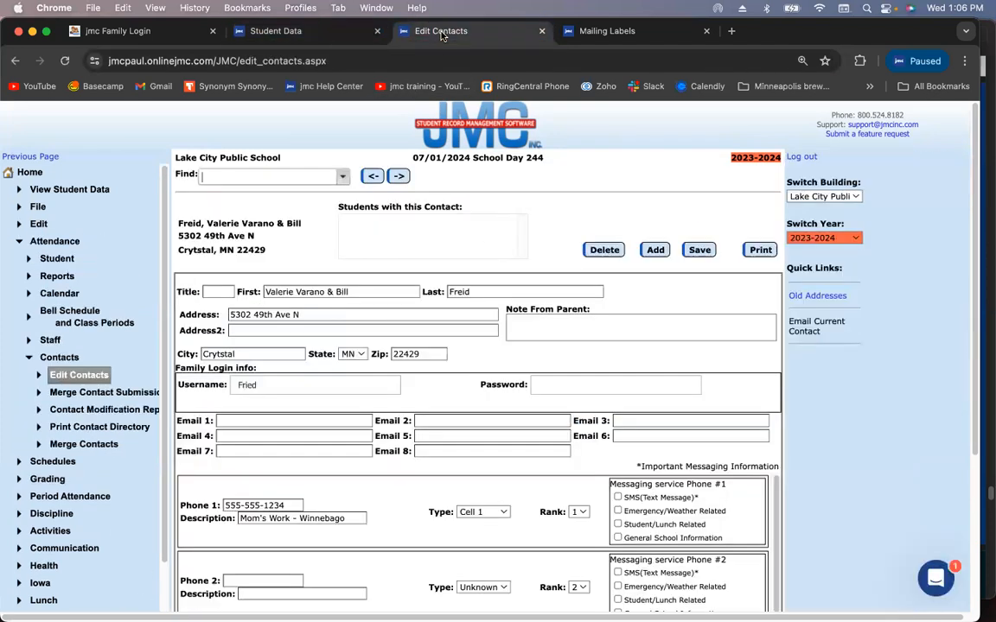
left_click(316, 38)
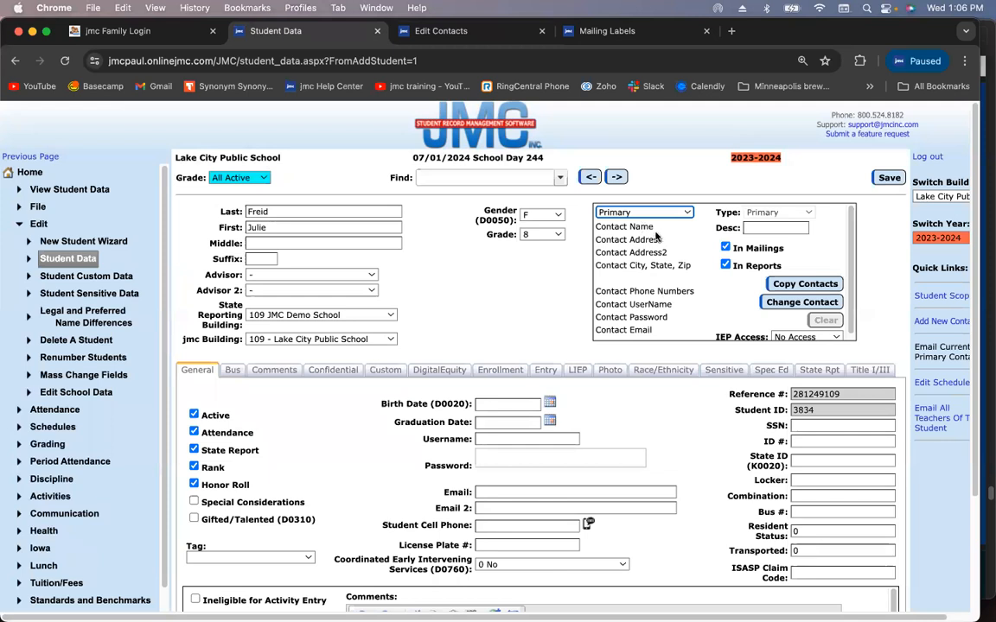
left_click(939, 322)
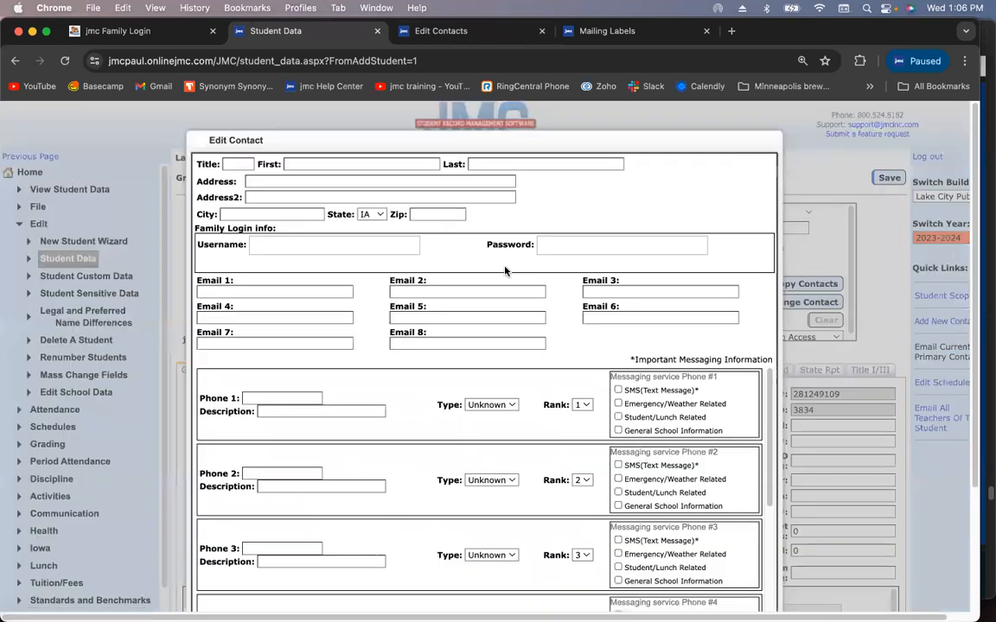
scroll(504, 269, "down", 3)
scroll(505, 271, "up", 3)
scroll(473, 261, "down", 3)
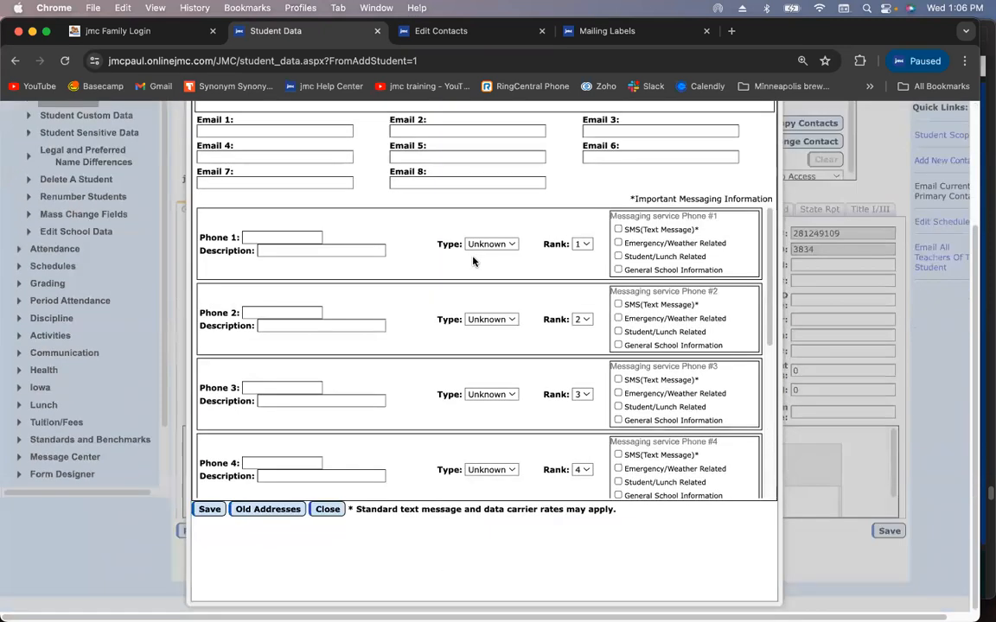
left_click(327, 509)
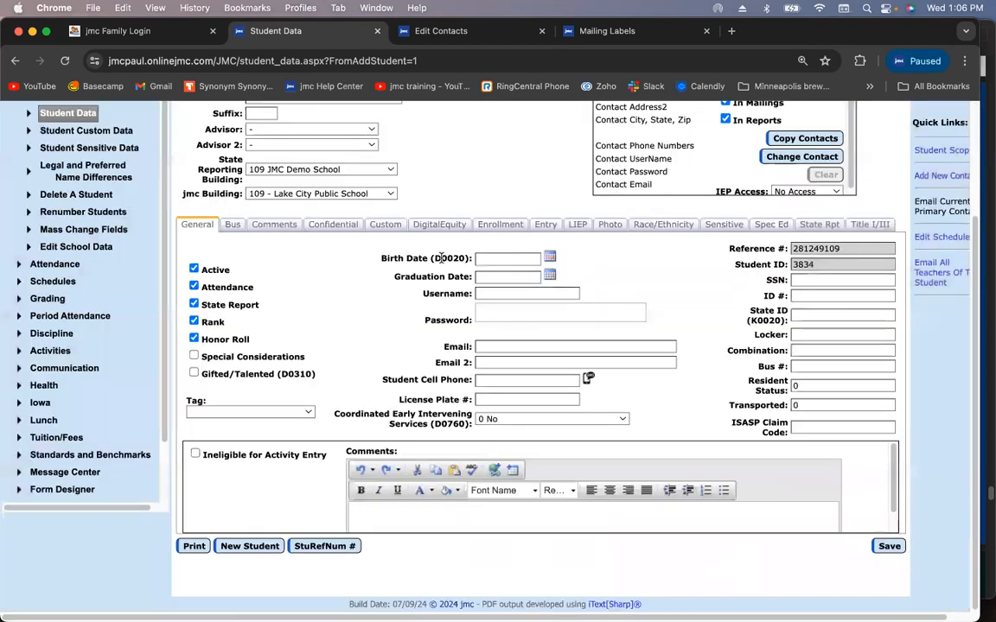
scroll(432, 259, "up", 3)
left_click(454, 34)
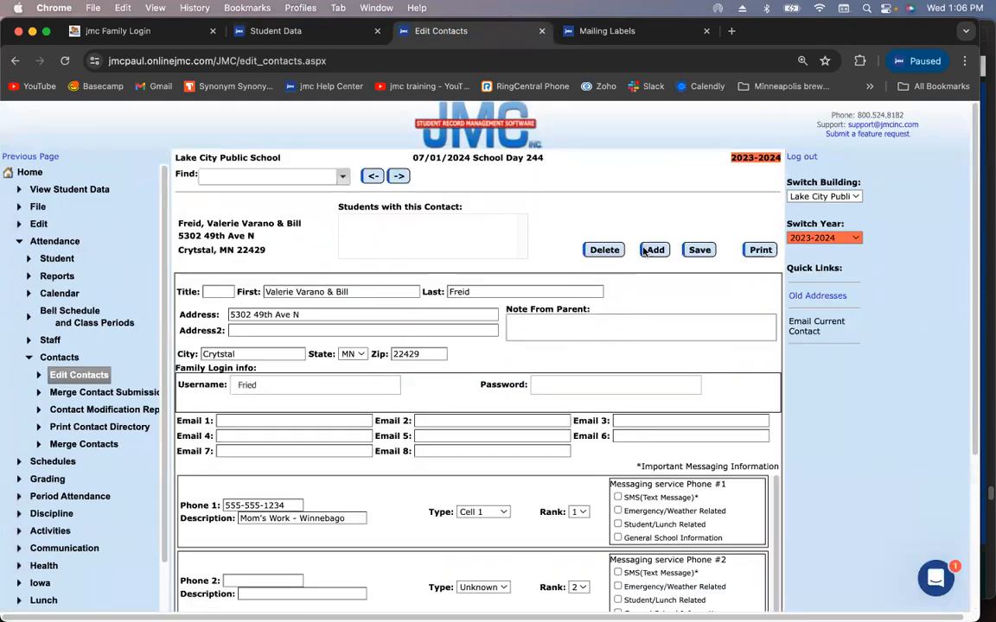
Save the parents' contact, then make it the student's Primary contact and save
left_click(704, 251)
left_click(303, 33)
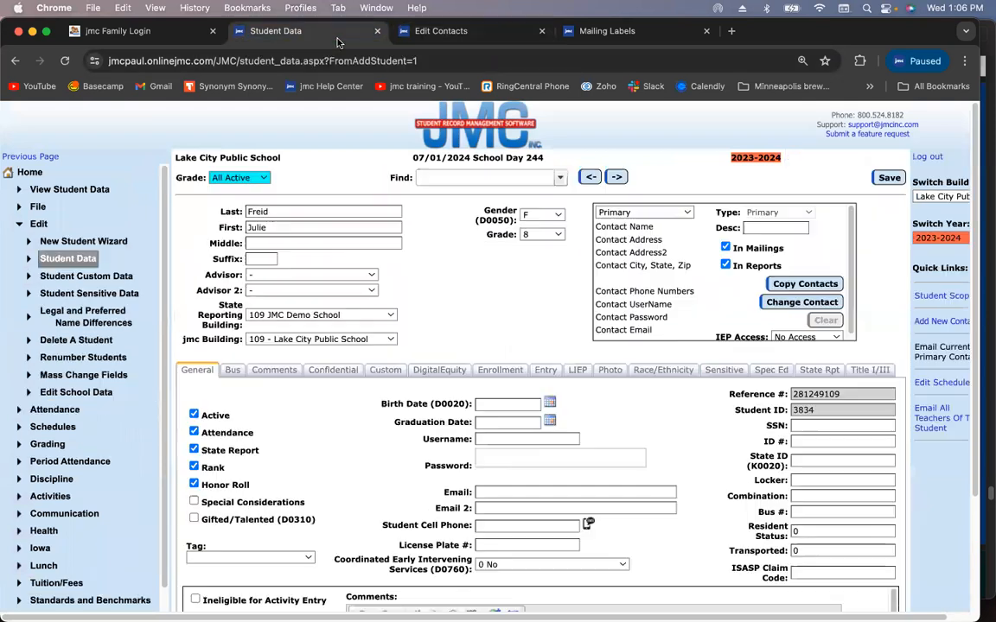
left_click(797, 302)
left_click(529, 319)
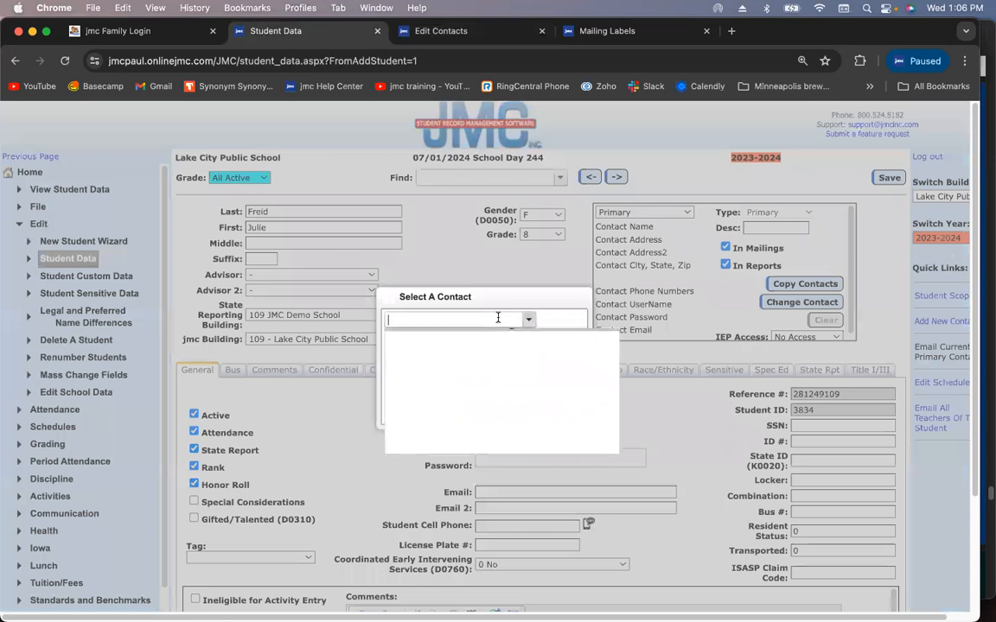
type("freid")
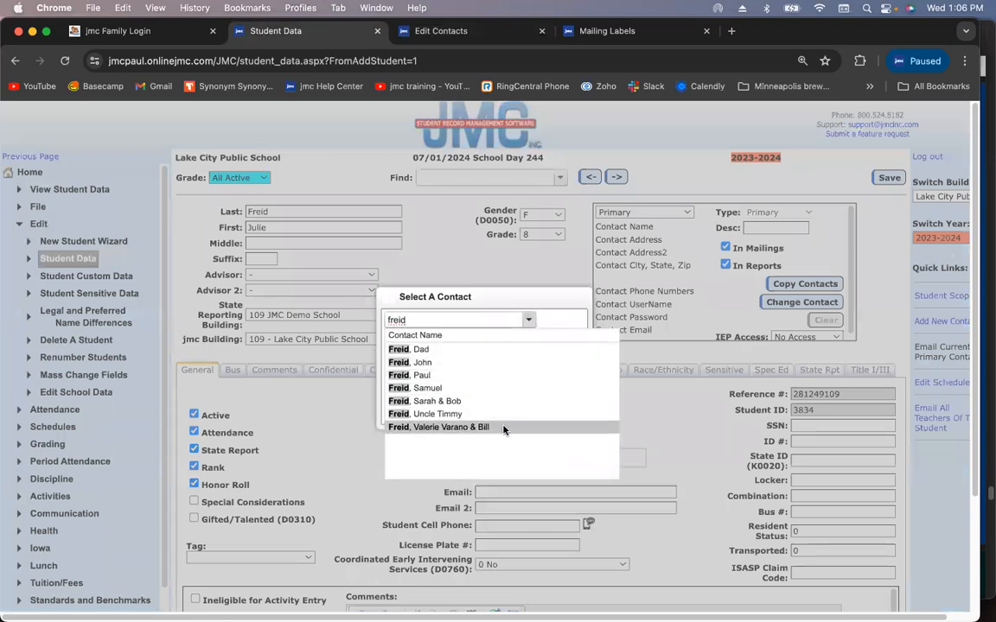
left_click(508, 428)
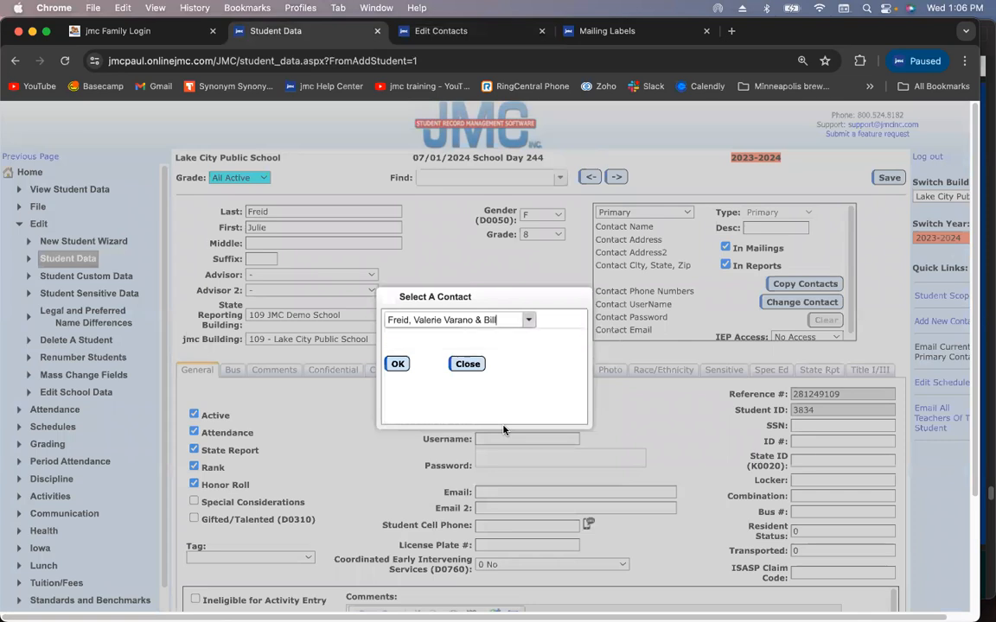
left_click(398, 364)
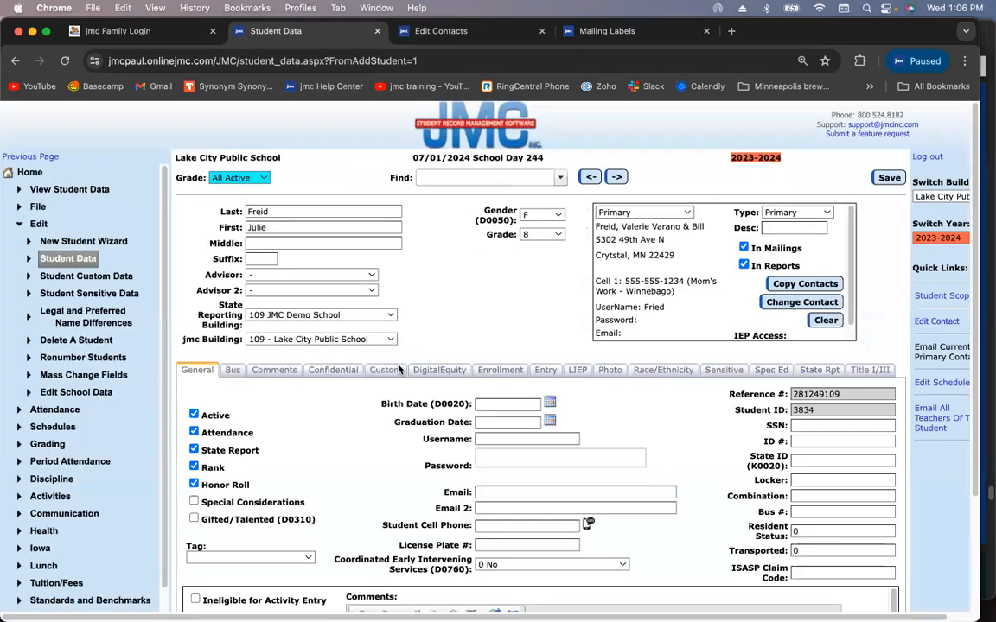
left_click(889, 178)
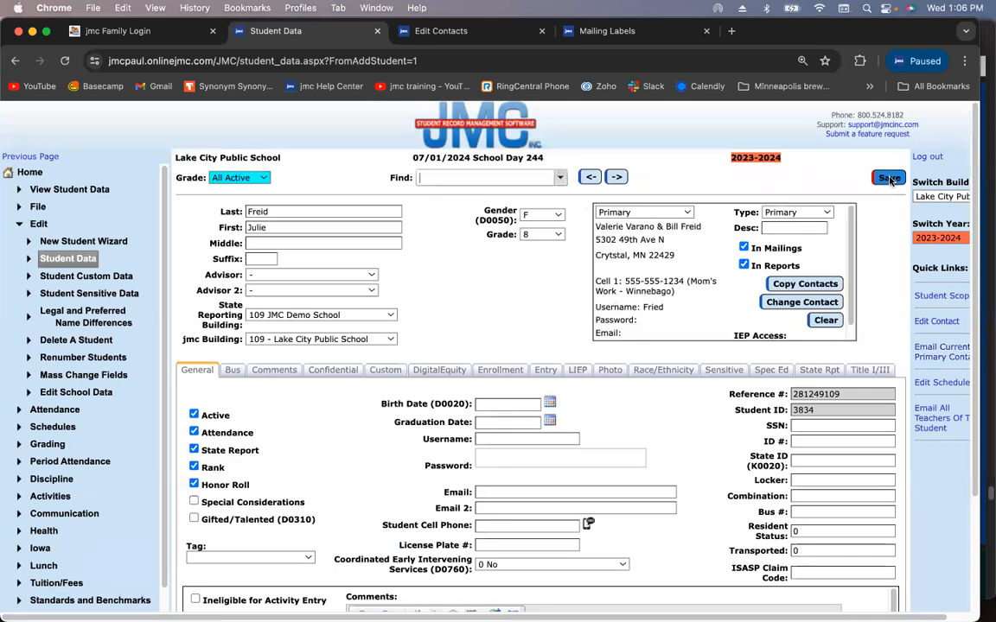
Describe the Primary contact as 'Parents' and save
left_click(775, 227)
type("Parents")
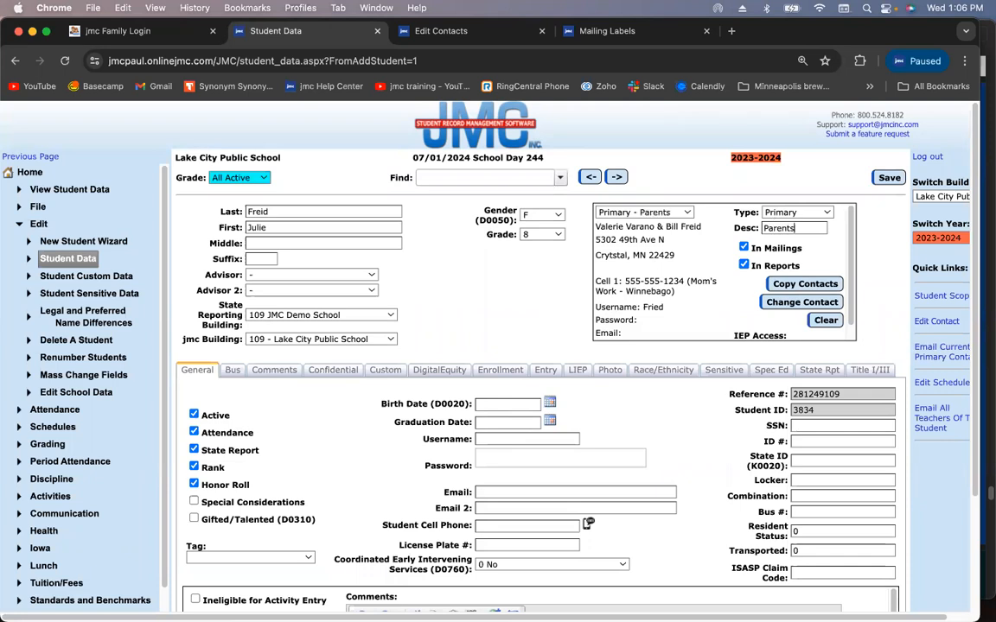
left_click(888, 178)
left_click(440, 30)
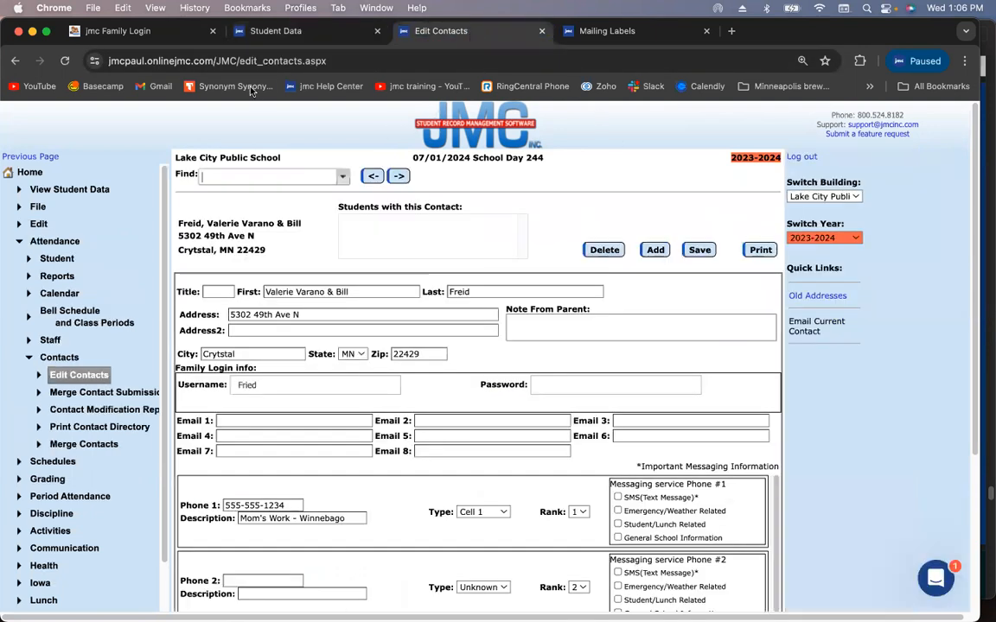
left_click(65, 61)
left_click(197, 175)
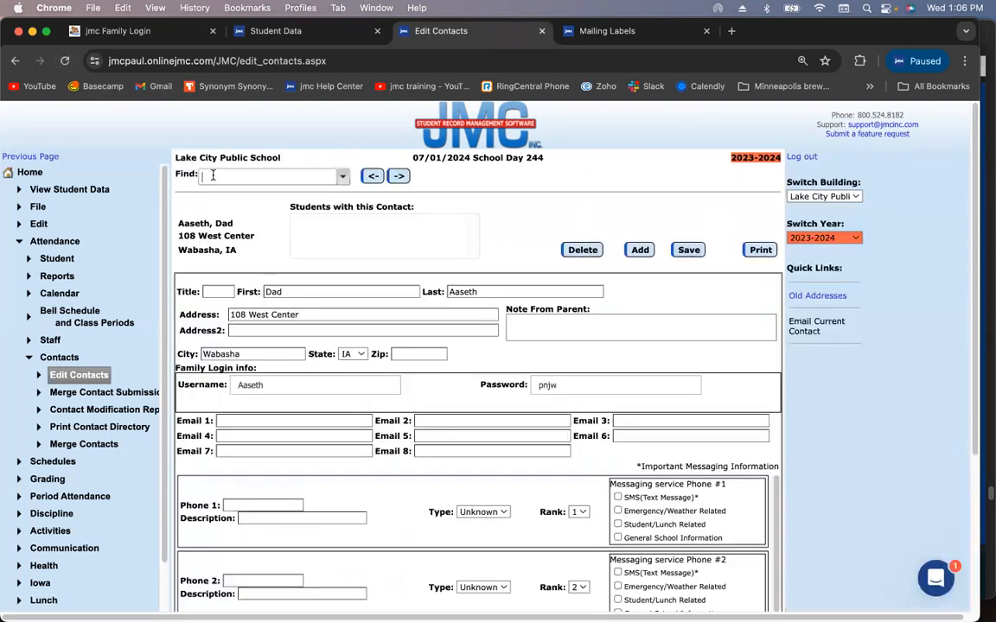
type("va")
key("BackSpace")
key("BackSpace")
type("frei")
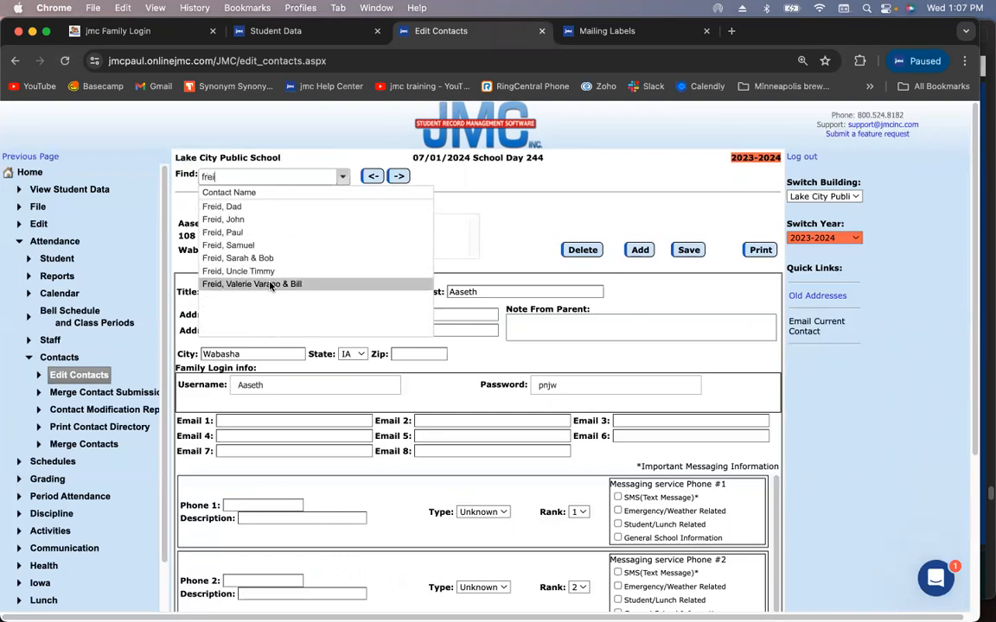
left_click(271, 285)
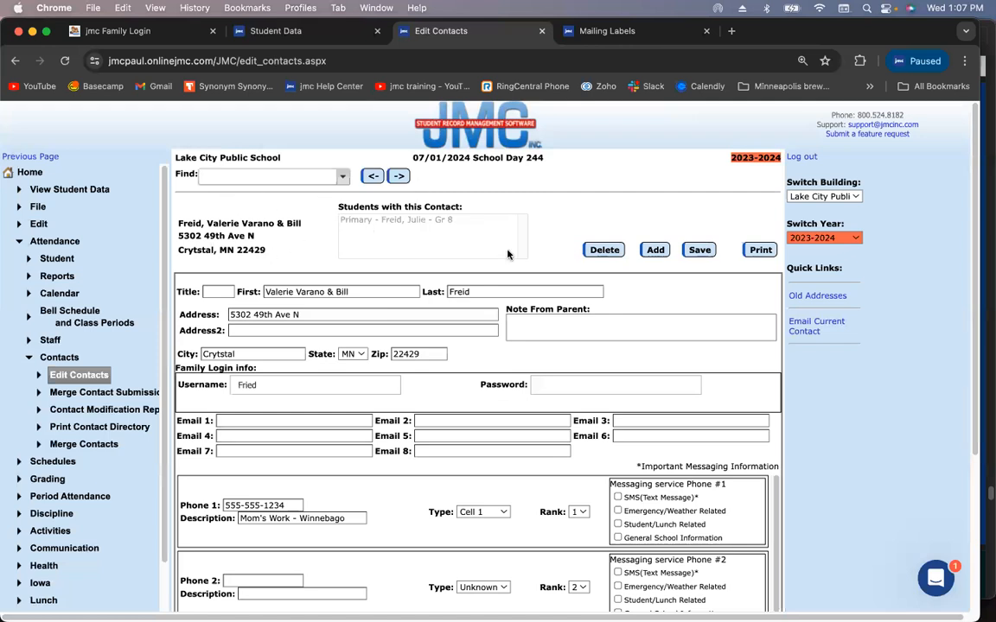
left_click(304, 31)
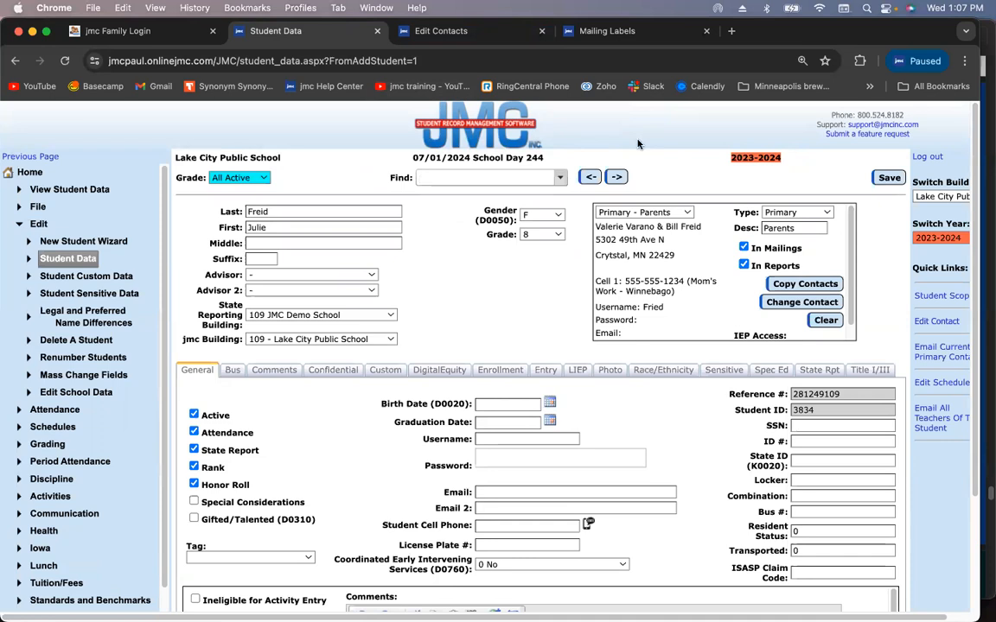
Select the empty Contact 2 slot and set its type to Secondary
left_click(668, 212)
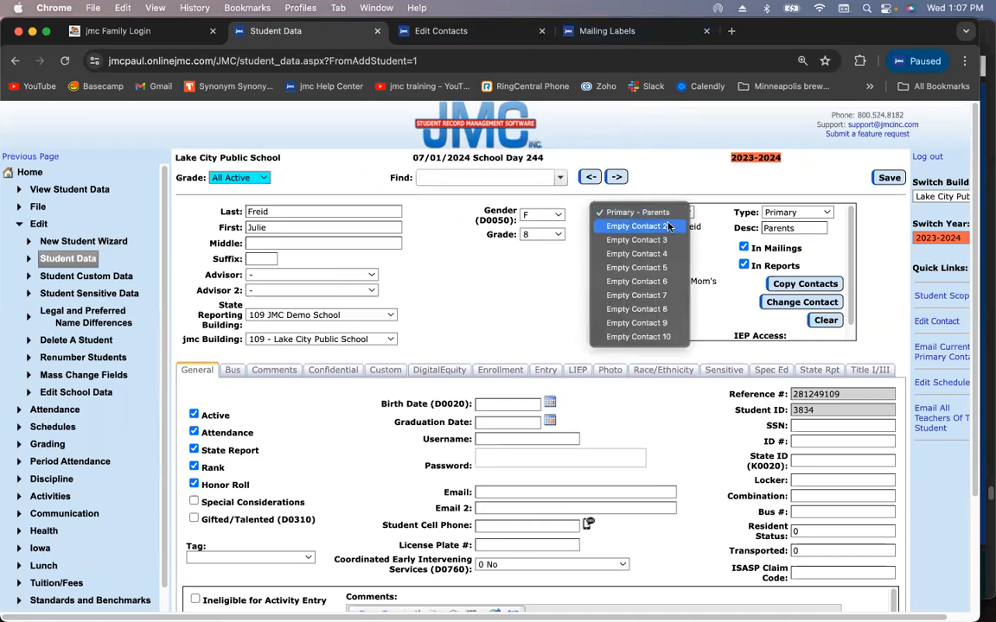
left_click(667, 225)
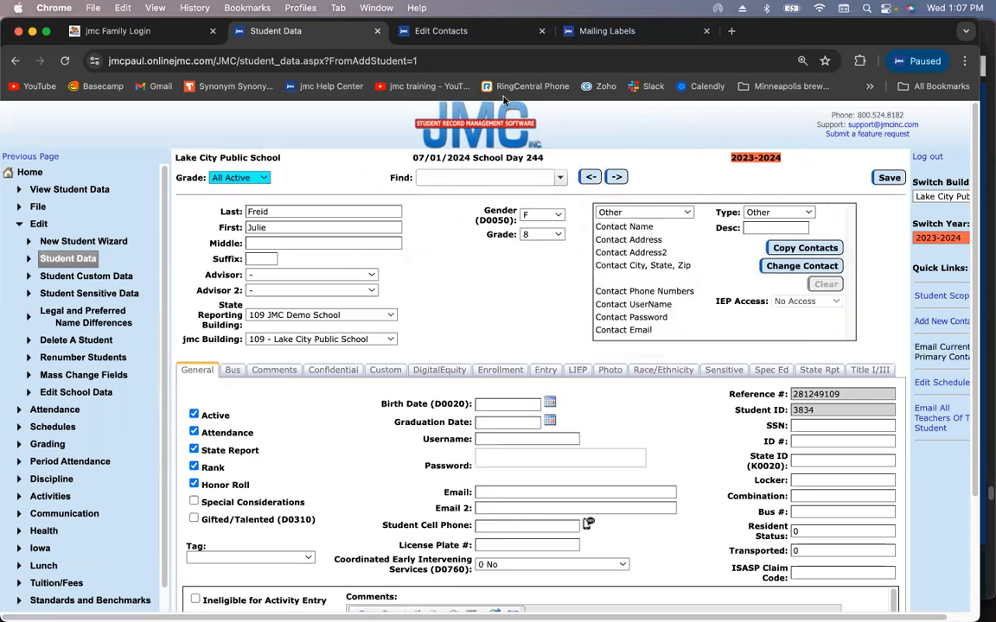
left_click(478, 33)
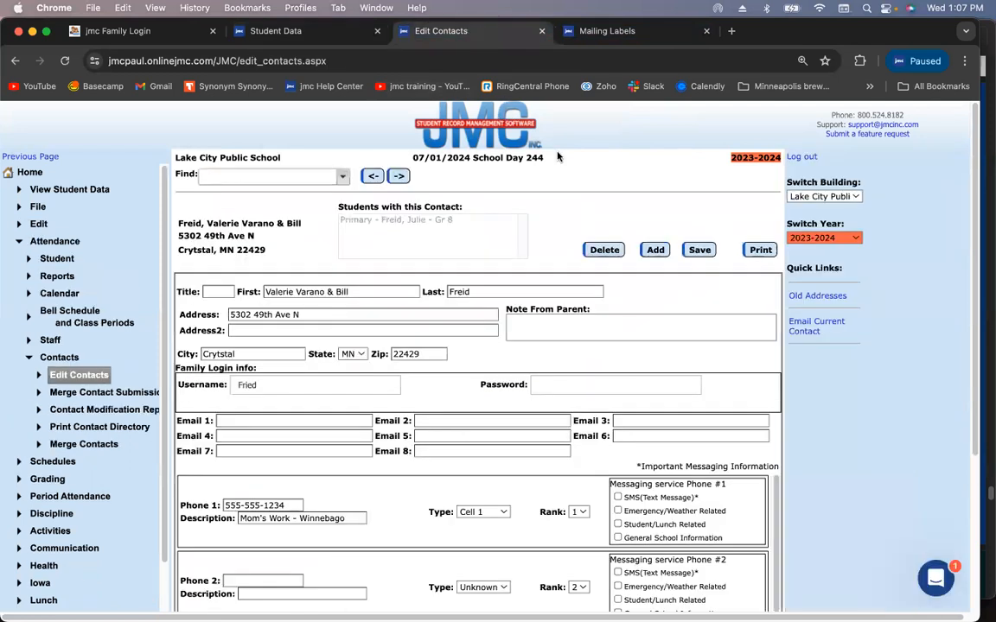
left_click(276, 31)
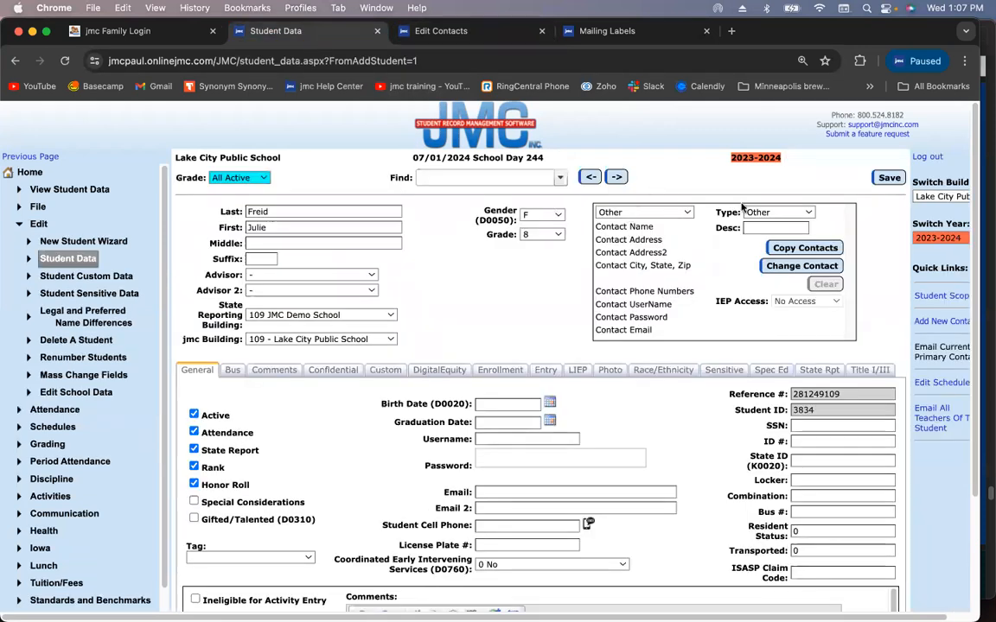
left_click(779, 215)
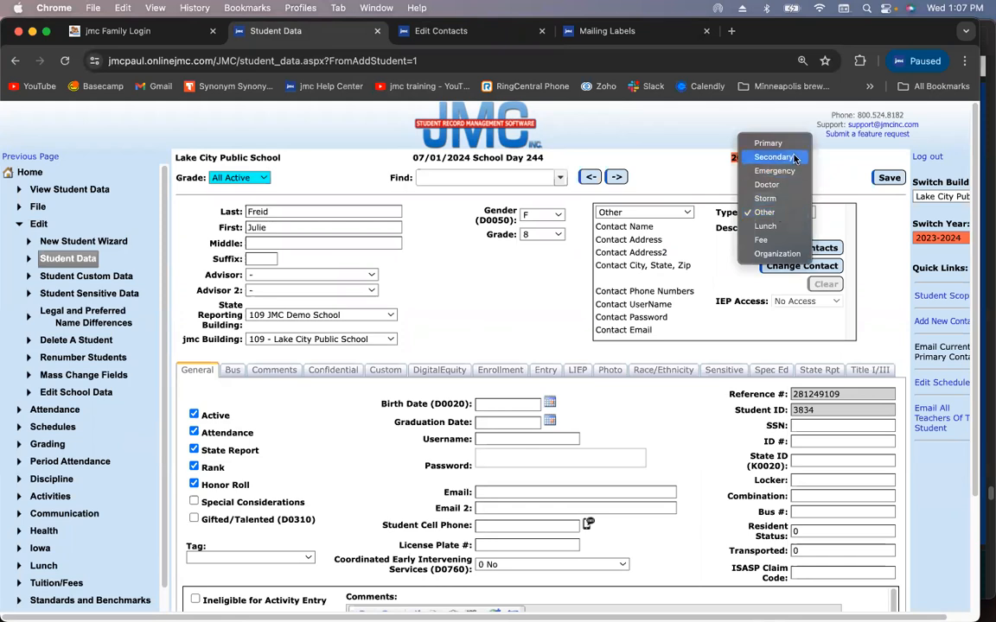
left_click(795, 159)
Attach the aunt's family contact to that slot, describe it as 'Aunt', and save
left_click(797, 265)
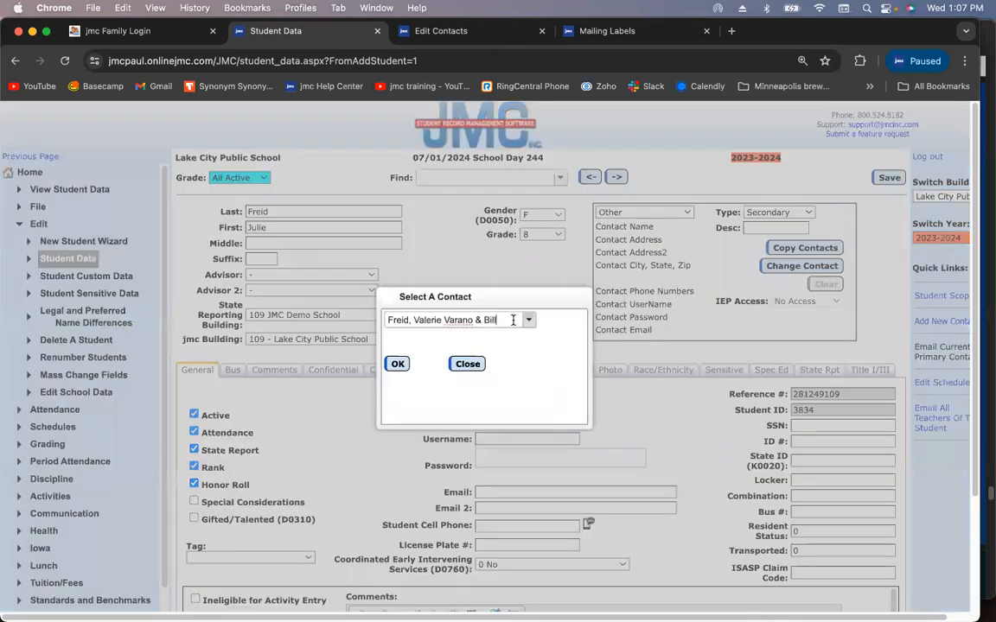
left_click(513, 320)
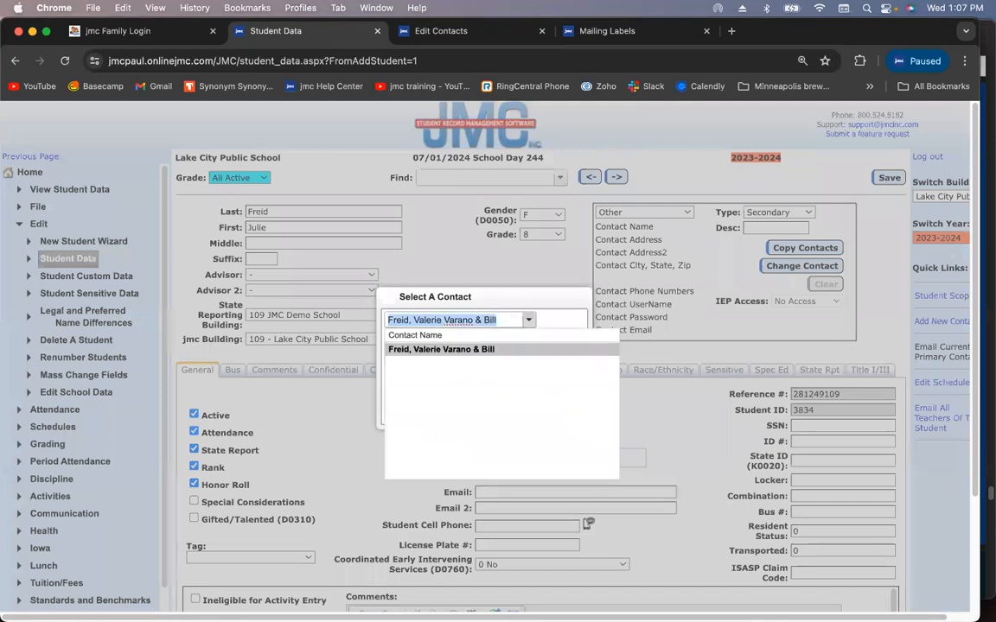
type("frei")
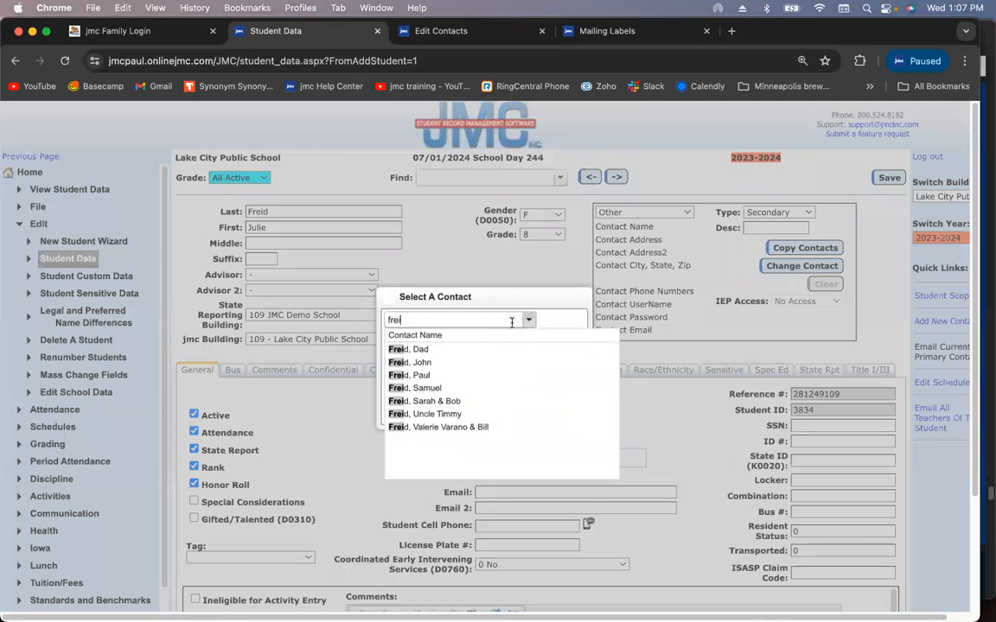
left_click(419, 387)
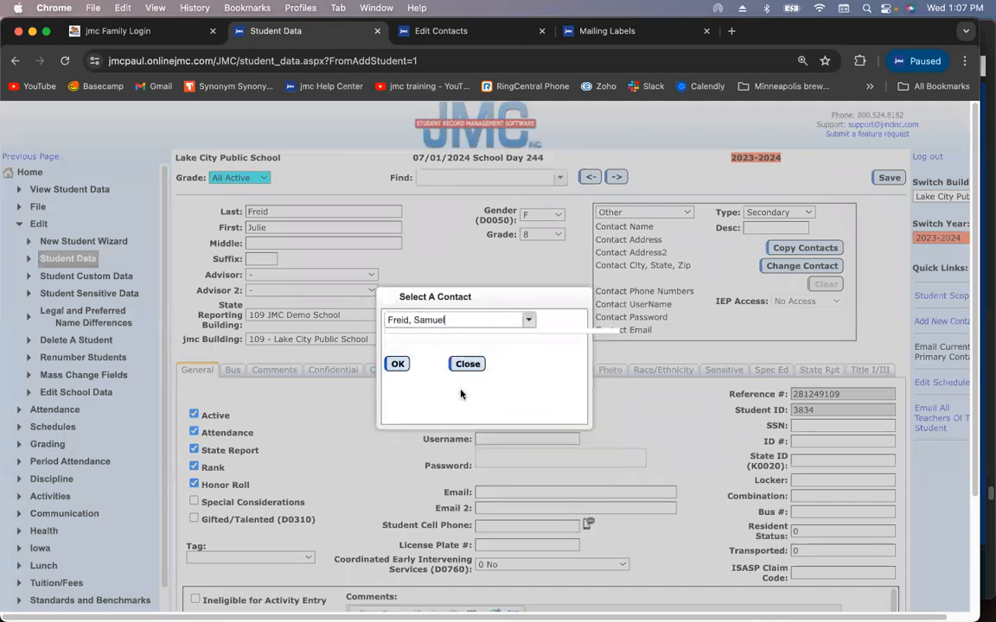
left_click(397, 364)
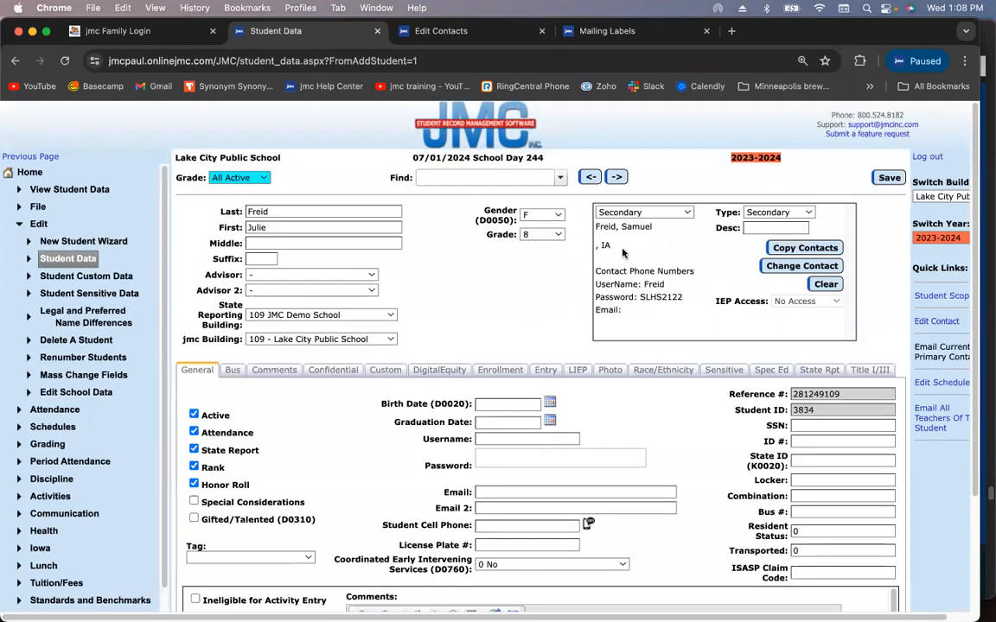
left_click(764, 229)
type("Aunt")
left_click(888, 179)
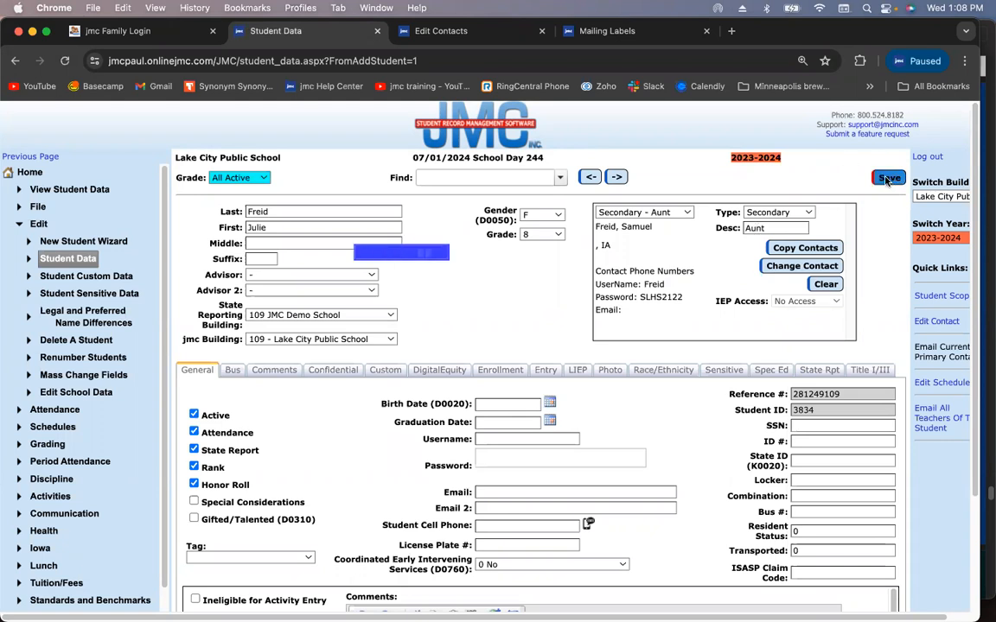
Fill the empty Contact 3 slot with the grandparents' household contact
left_click(673, 214)
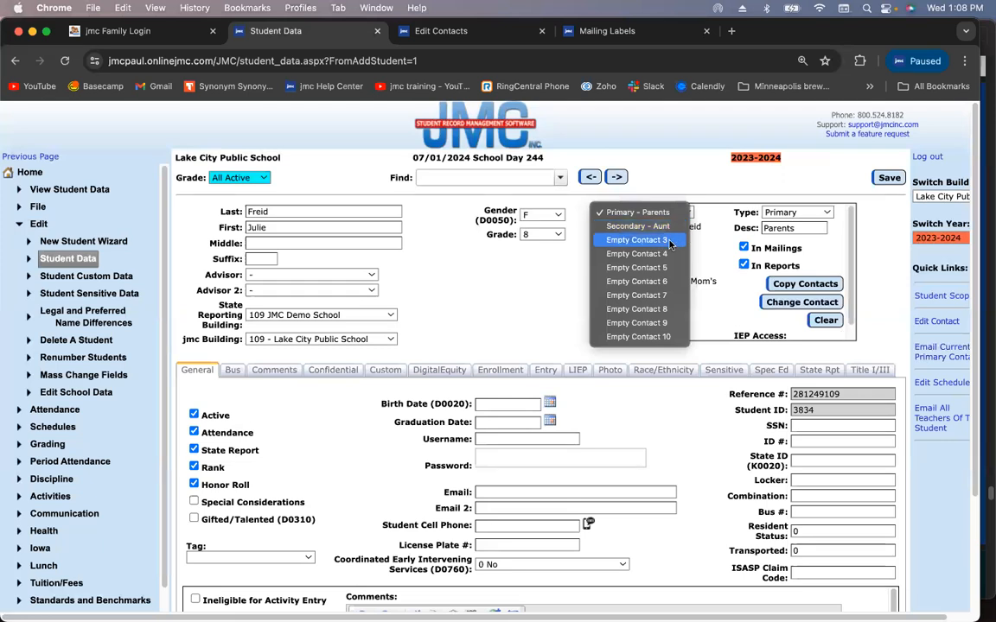
left_click(670, 241)
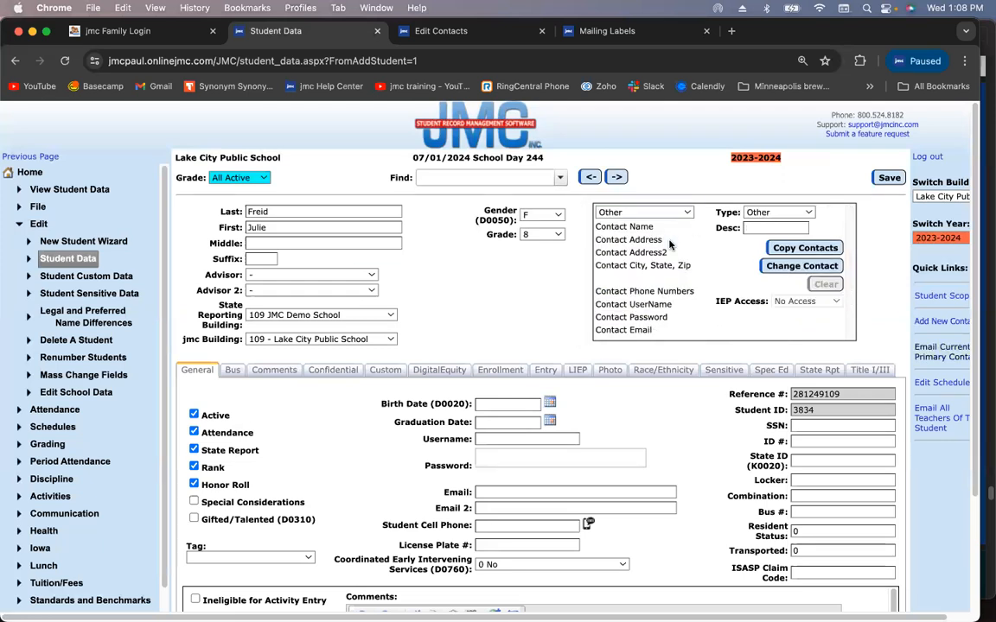
left_click(781, 265)
left_click(450, 320)
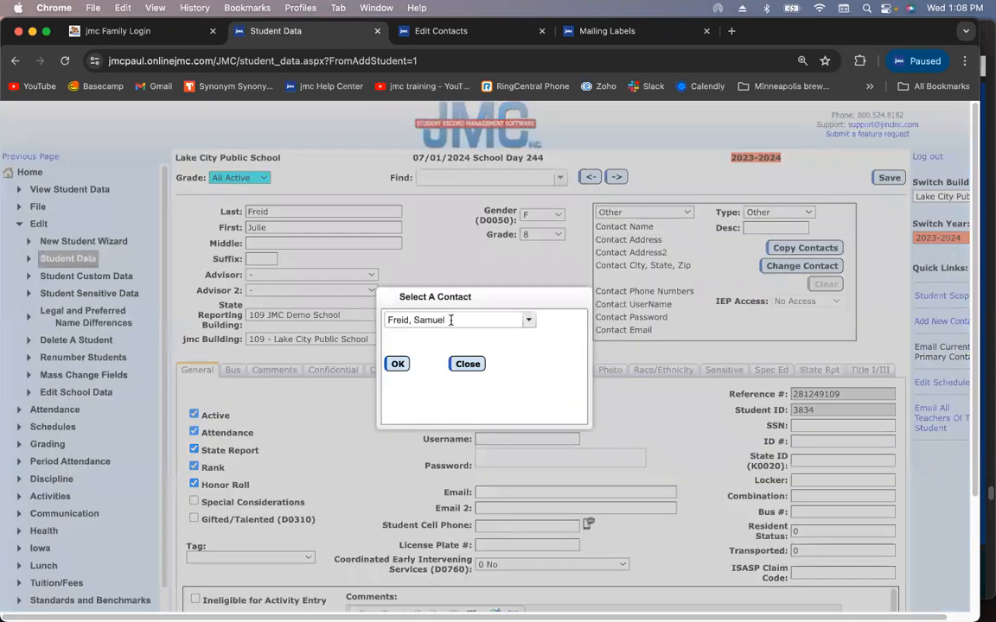
type("freid")
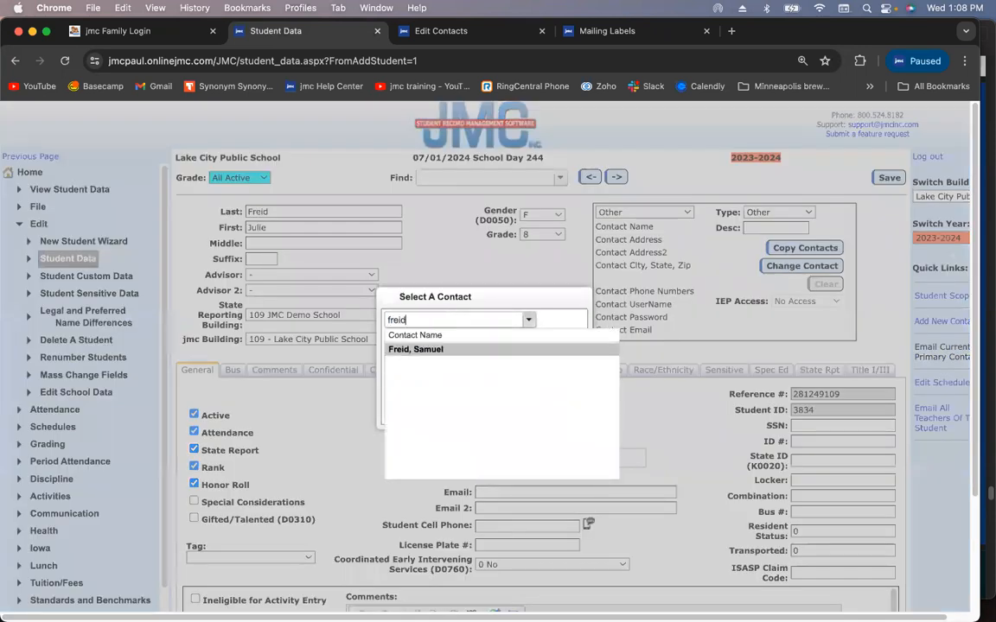
left_click(454, 401)
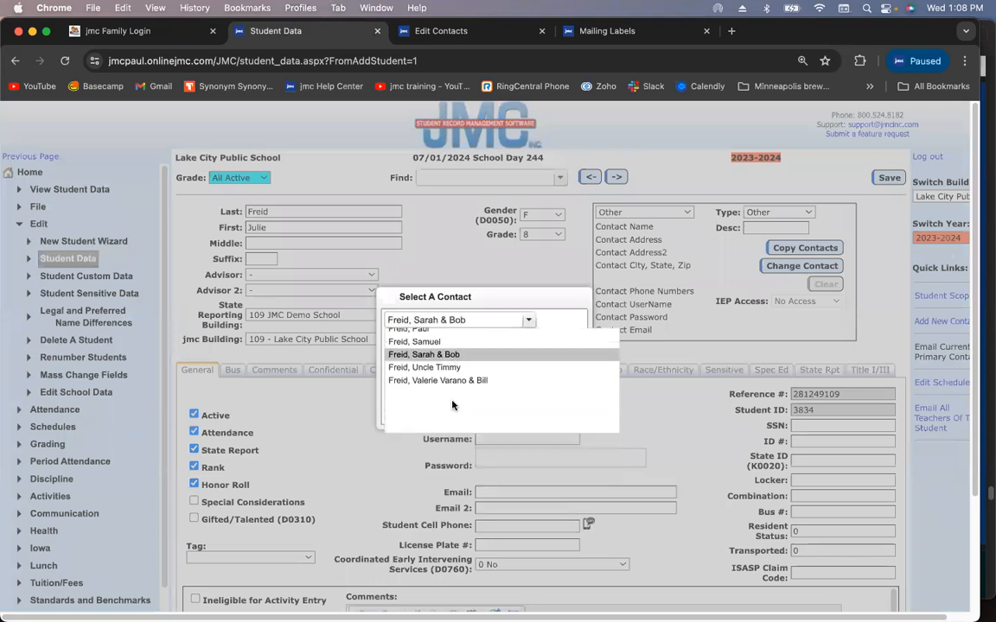
left_click(398, 364)
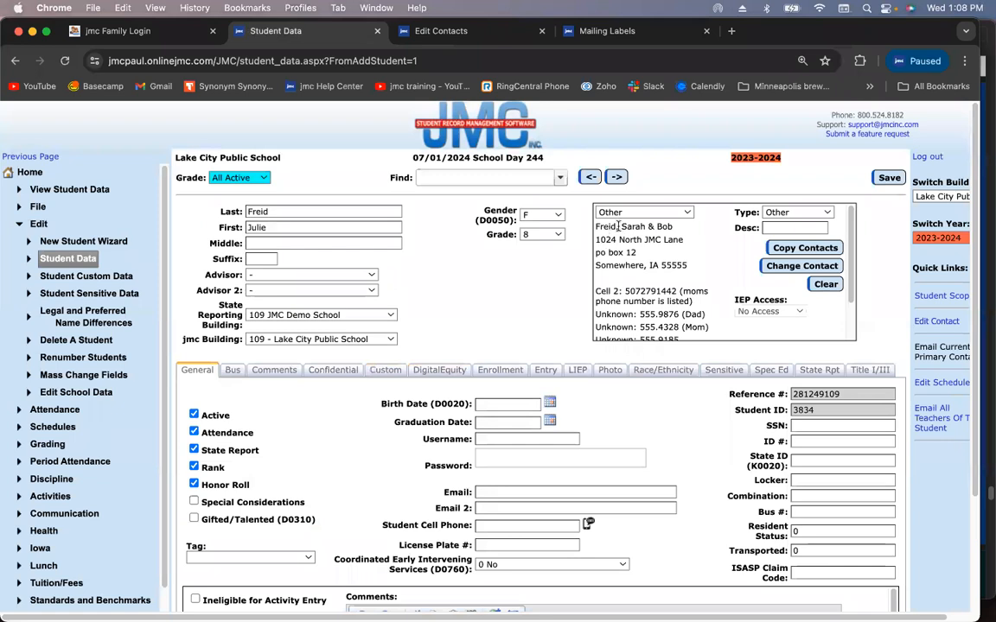
Set that contact's type to Secondary, describe it as 'Grandparents', and save
left_click(796, 213)
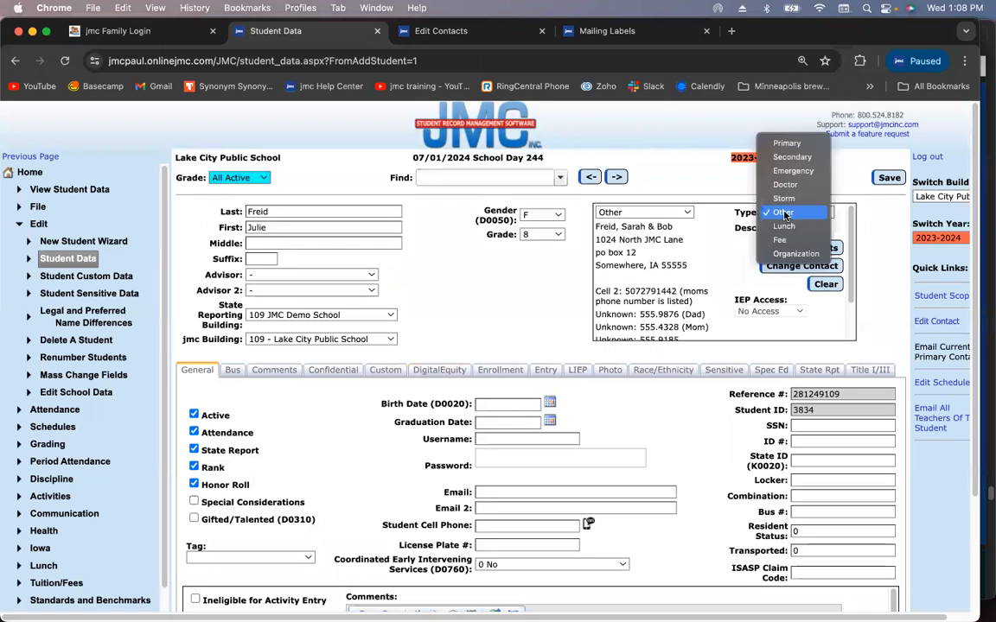
left_click(792, 158)
left_click(782, 226)
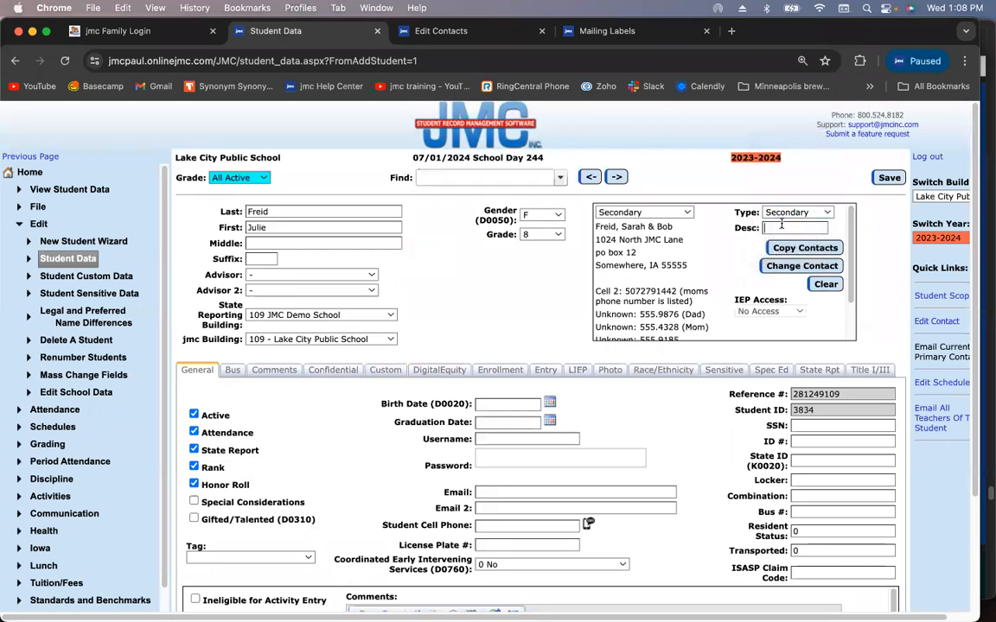
type("Grandparents")
left_click(887, 178)
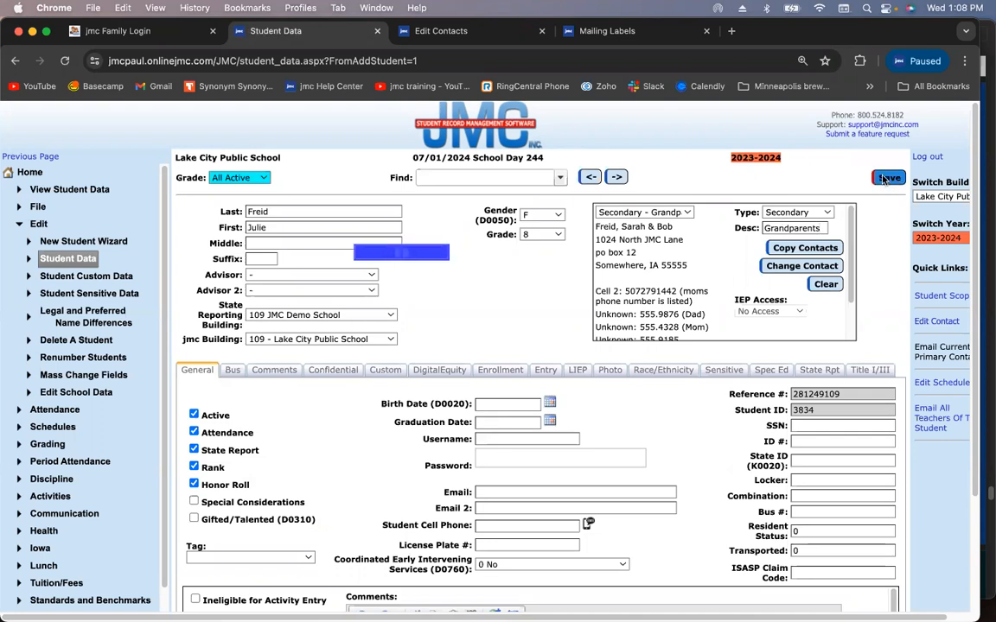
Set the empty Contact 4 slot to Emergency, attach the selected family contact, and save
left_click(666, 212)
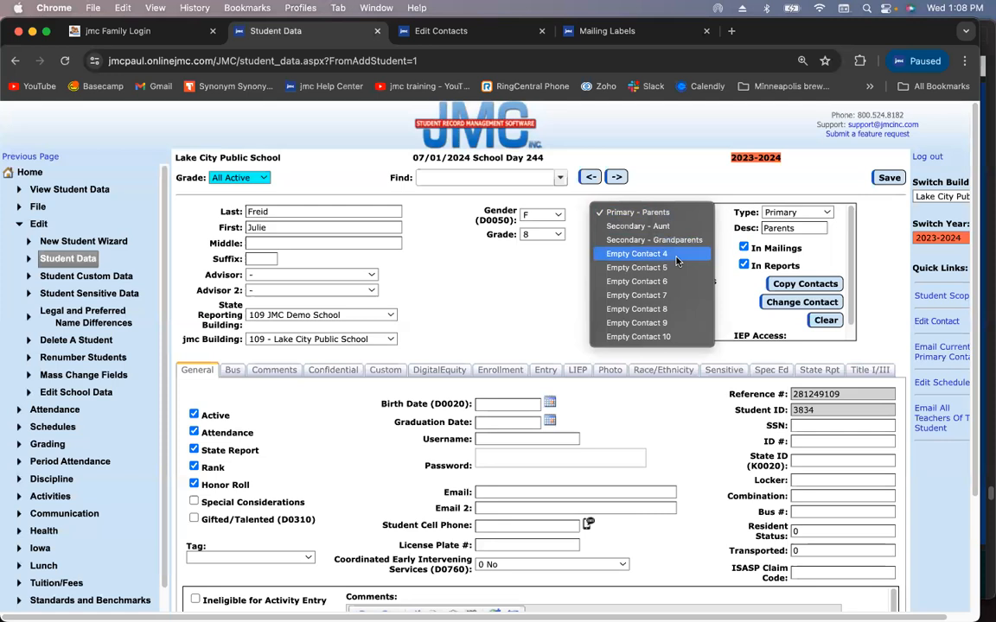
left_click(677, 254)
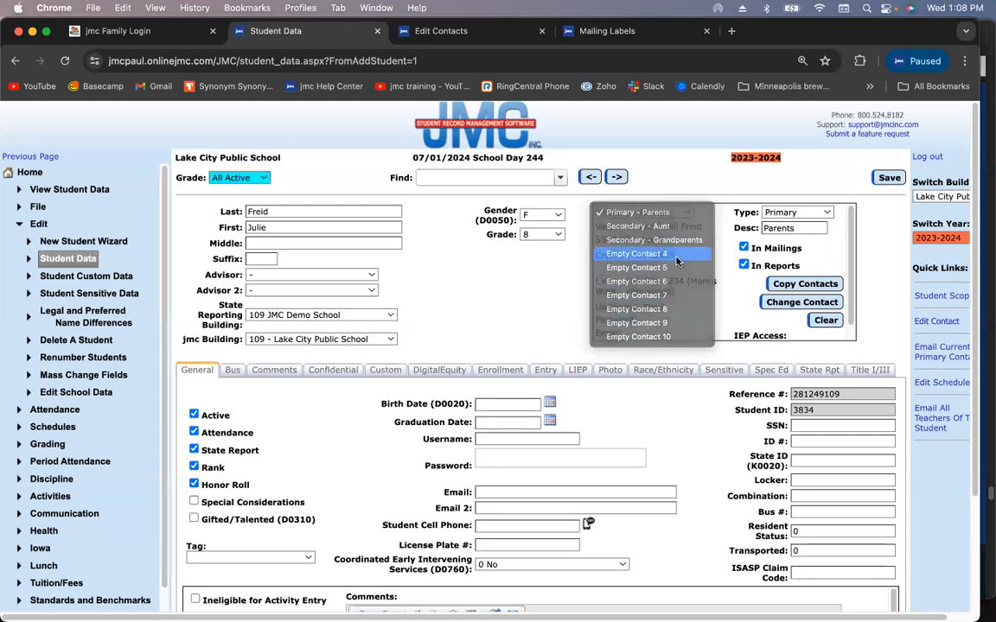
left_click(775, 212)
left_click(769, 171)
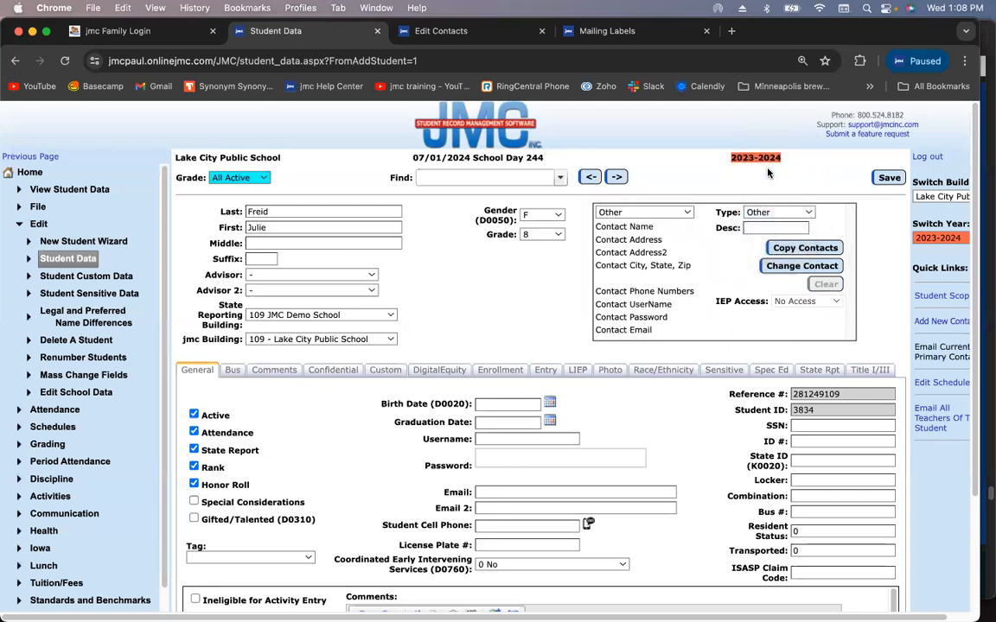
left_click(782, 266)
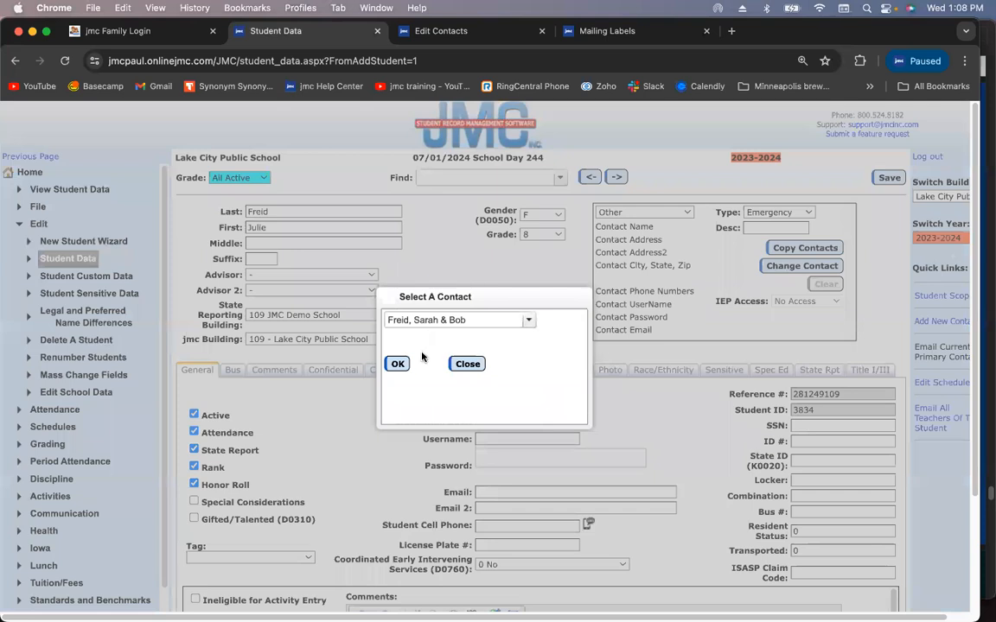
left_click(394, 367)
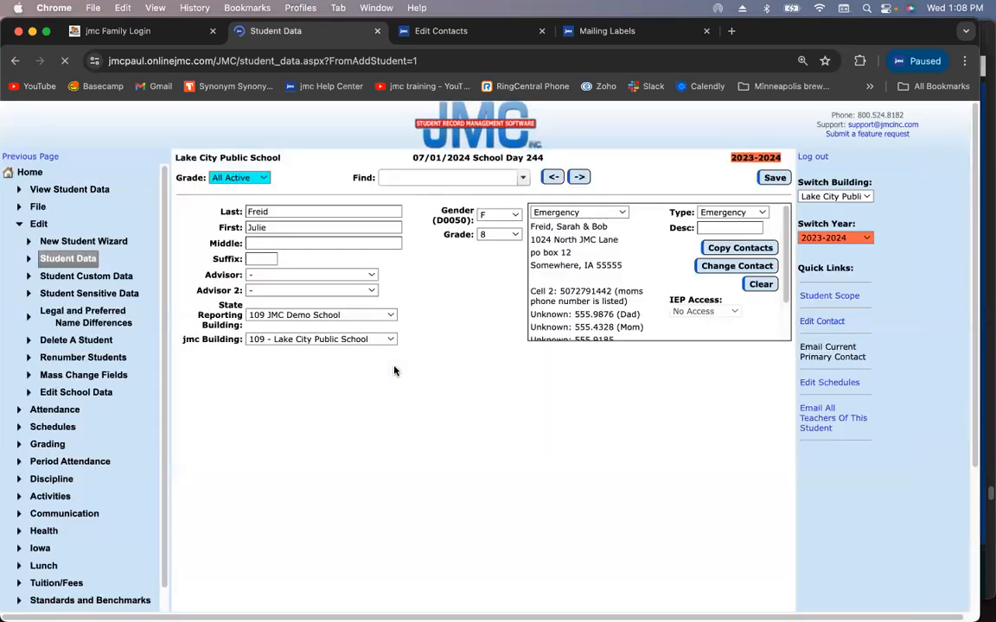
left_click(889, 178)
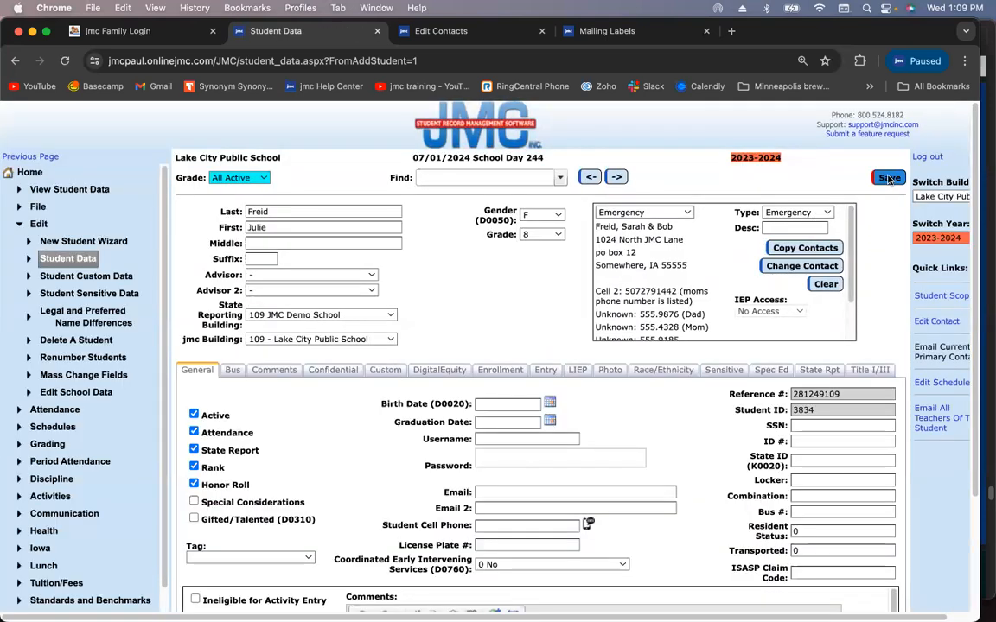
left_click(684, 214)
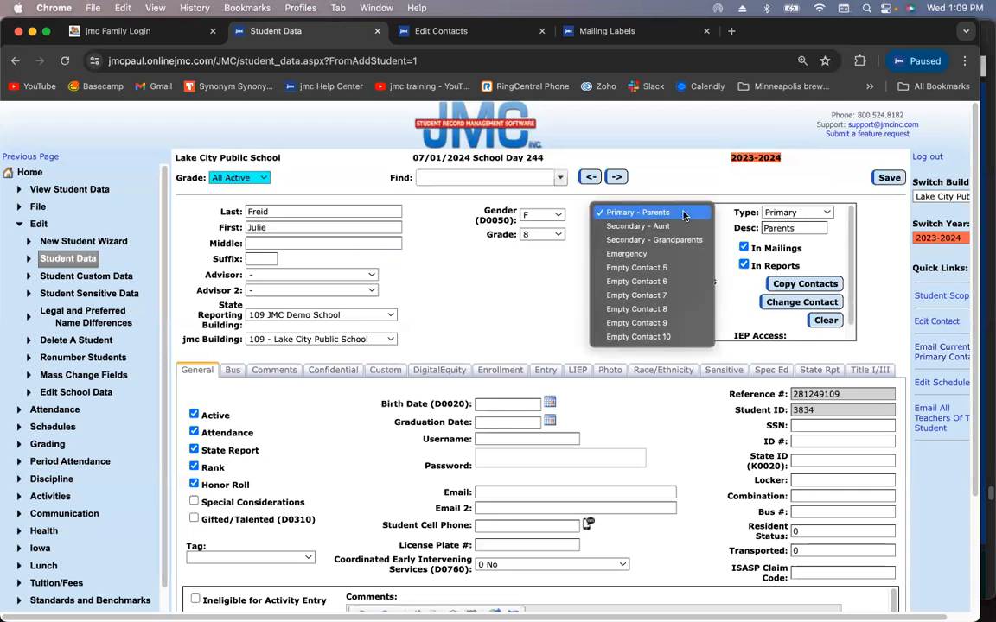
left_click(687, 254)
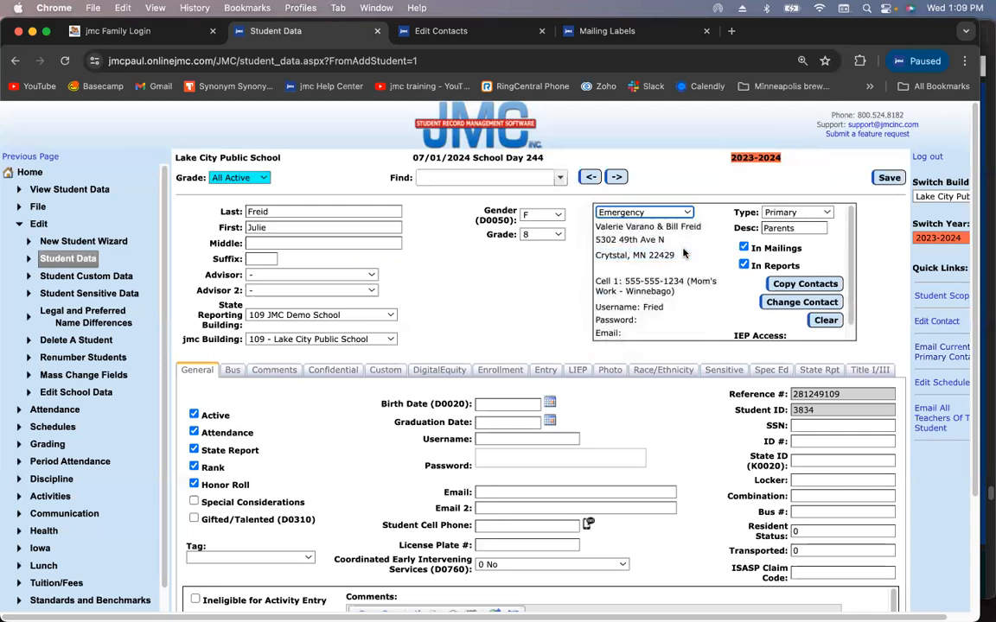
left_click(794, 228)
type("G")
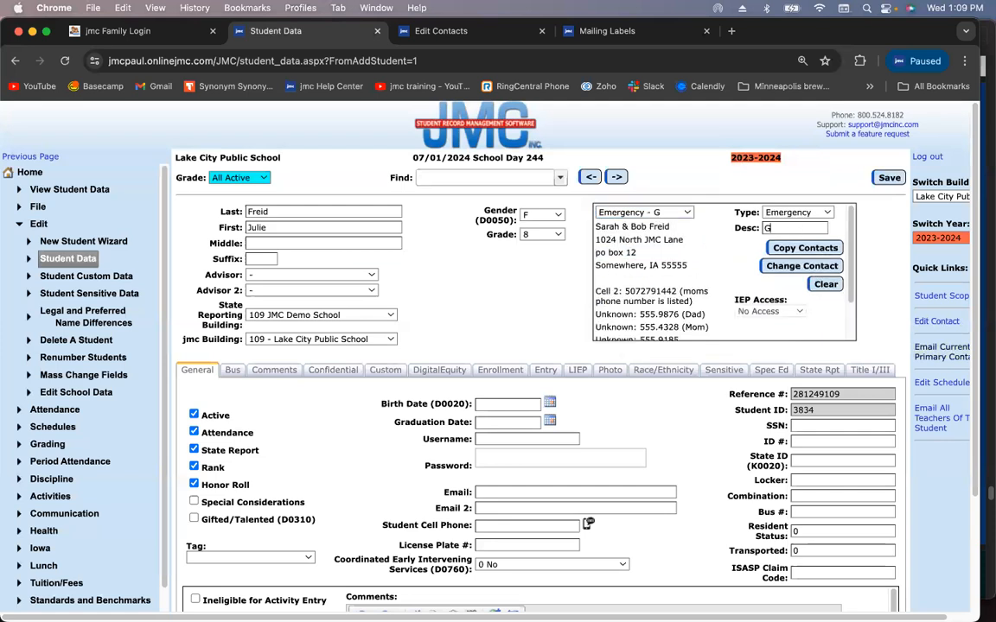
type("randparents")
left_click(875, 177)
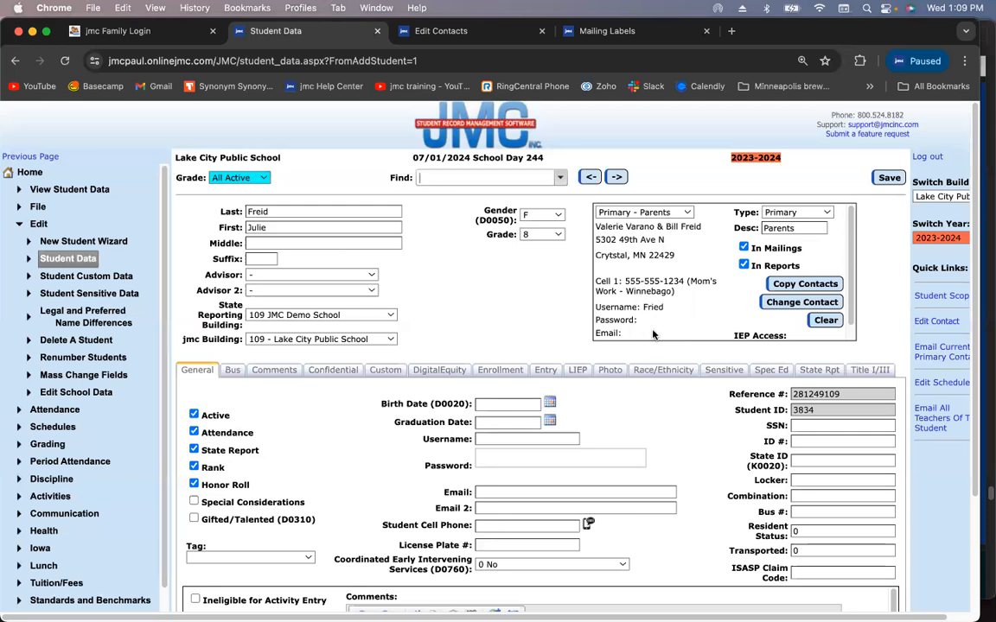
left_click(644, 211)
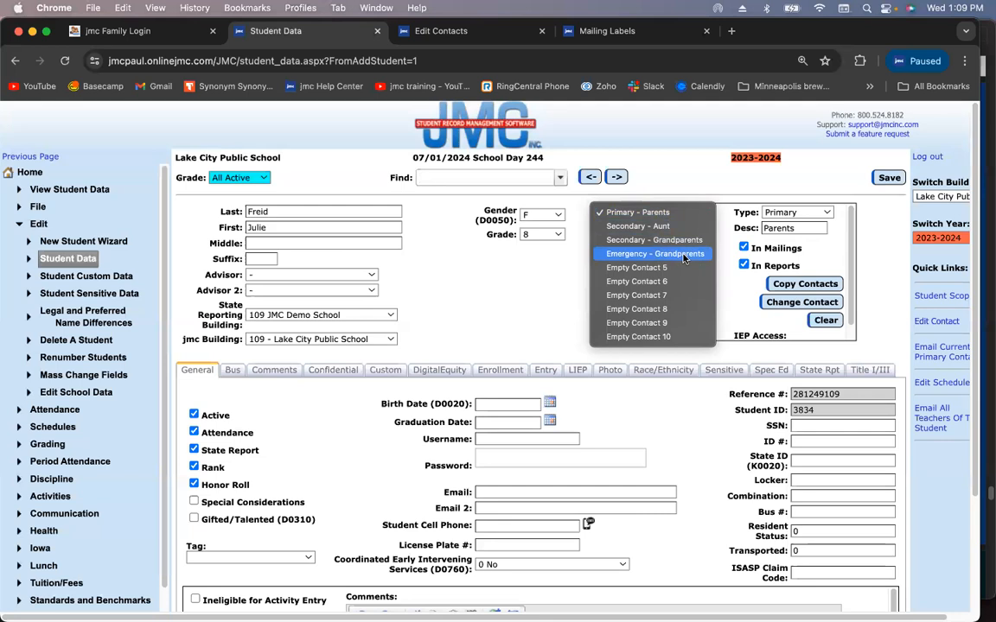
left_click(673, 214)
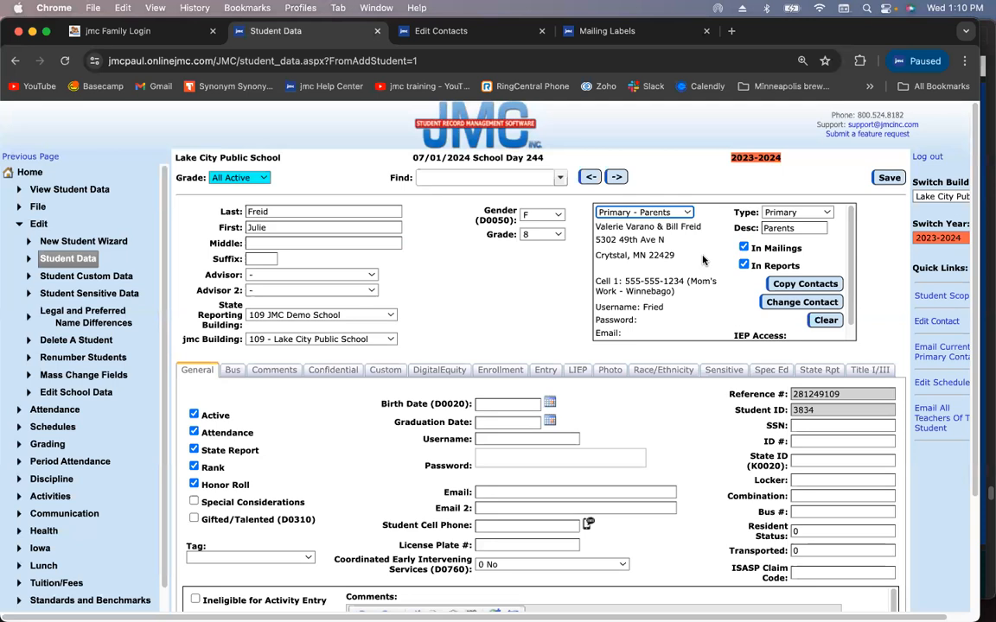
Search for the family surname and open the first-grade sibling's student record
left_click(535, 177)
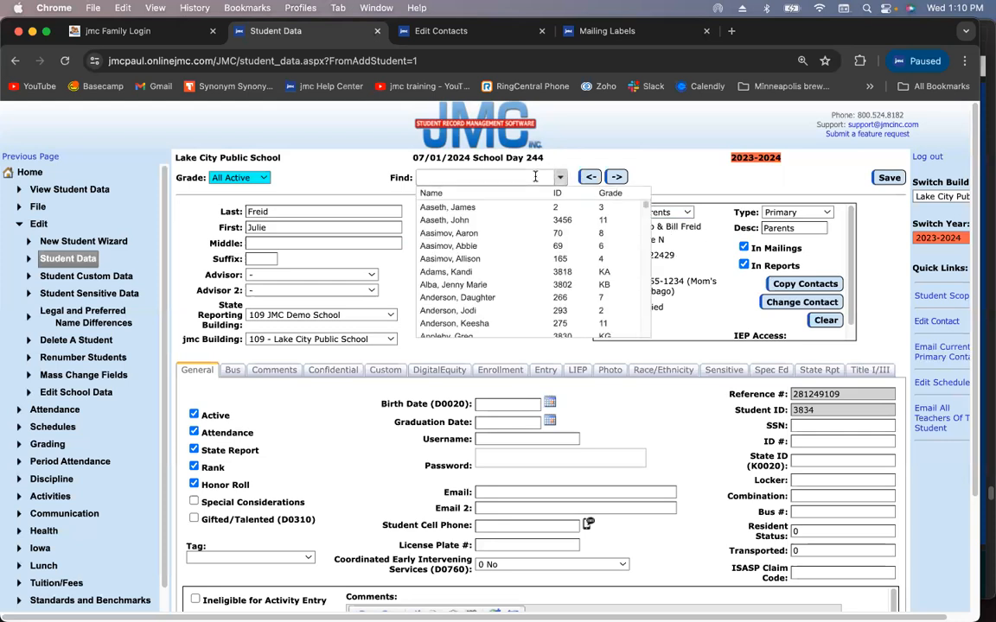
type("freid")
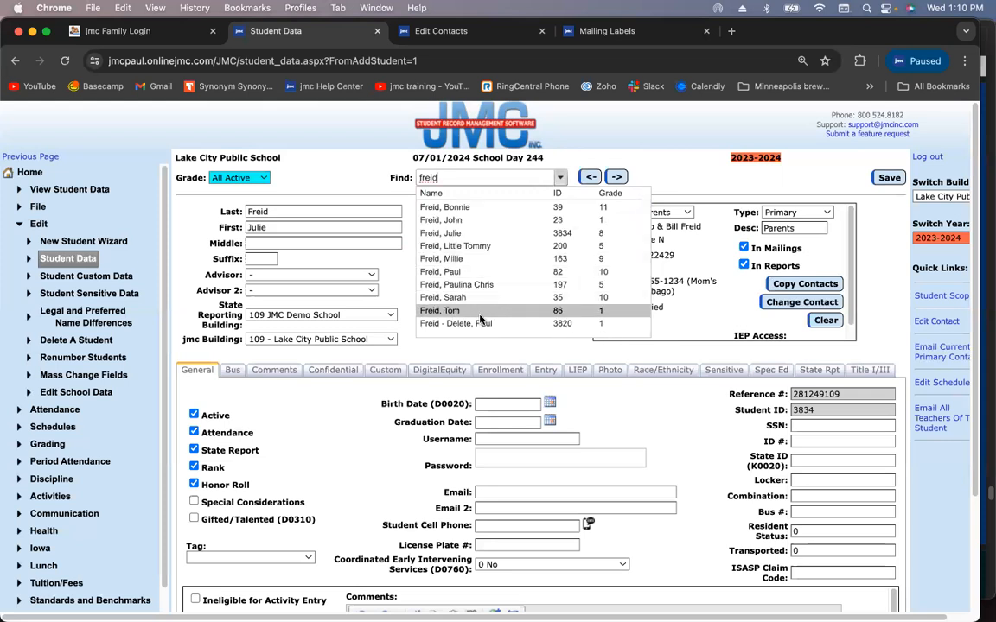
left_click(479, 312)
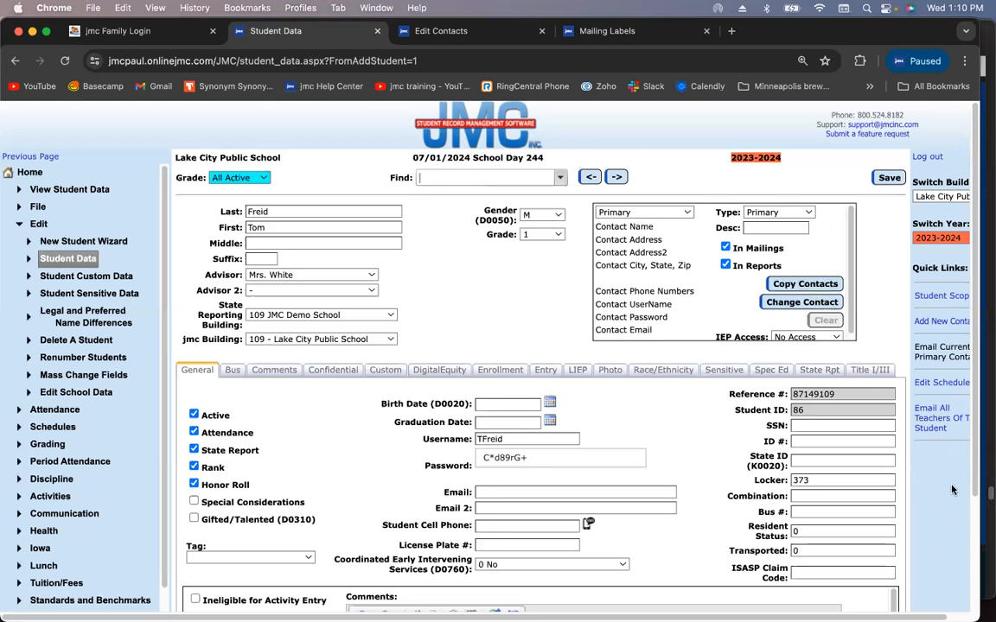
Copy contacts from the grade 8 sibling, overwriting existing contacts, and save the record
left_click(806, 286)
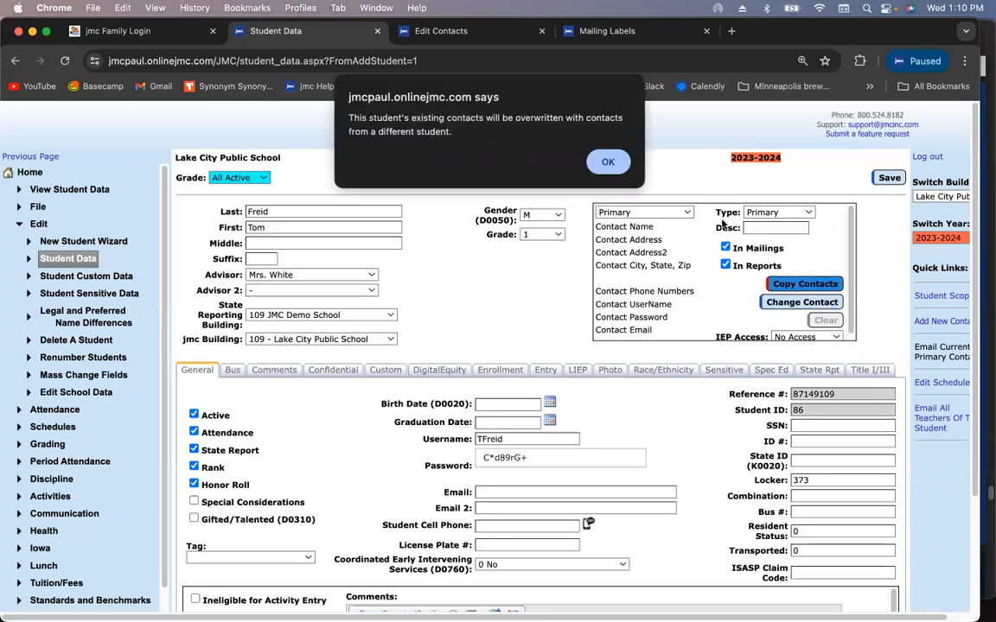
left_click(605, 162)
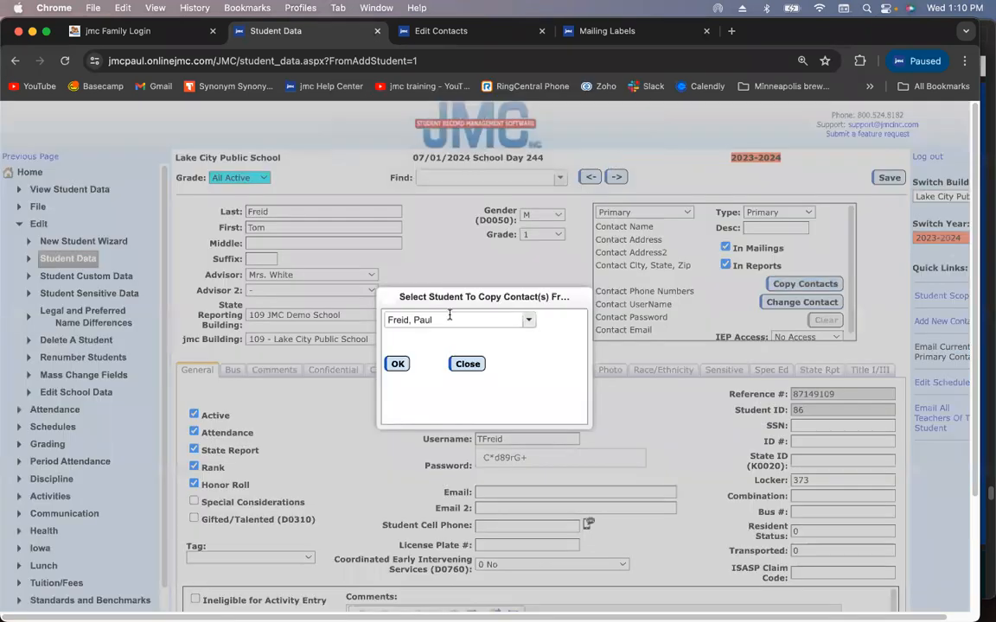
left_click(449, 318)
type("julie")
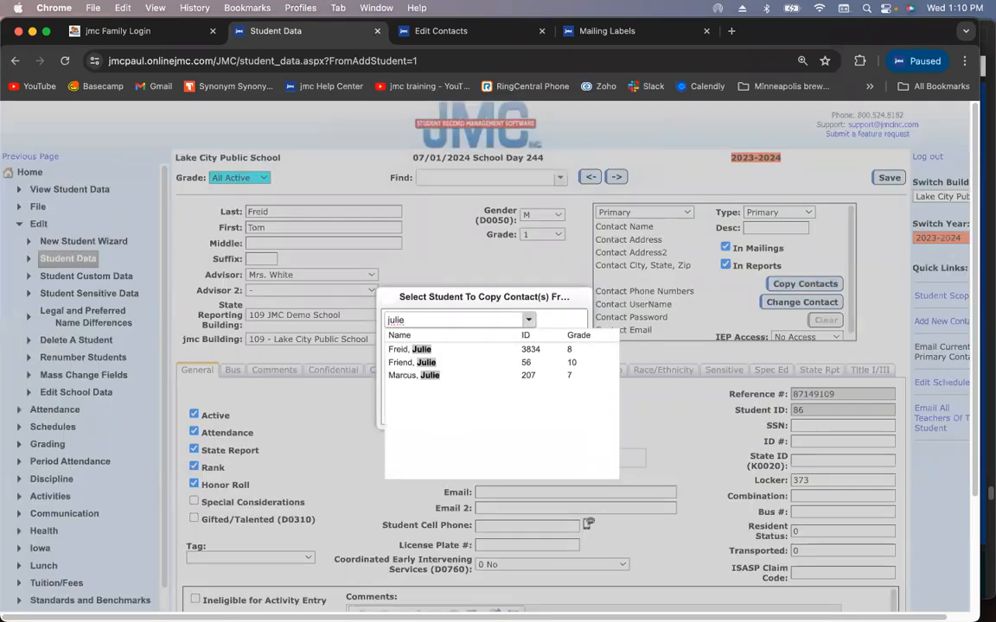
left_click(456, 348)
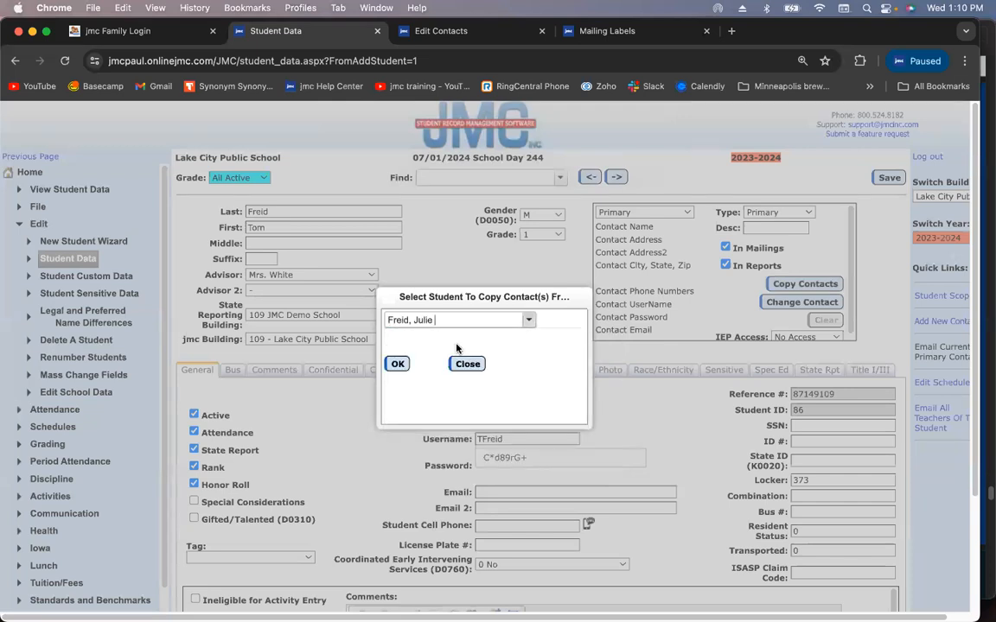
left_click(394, 364)
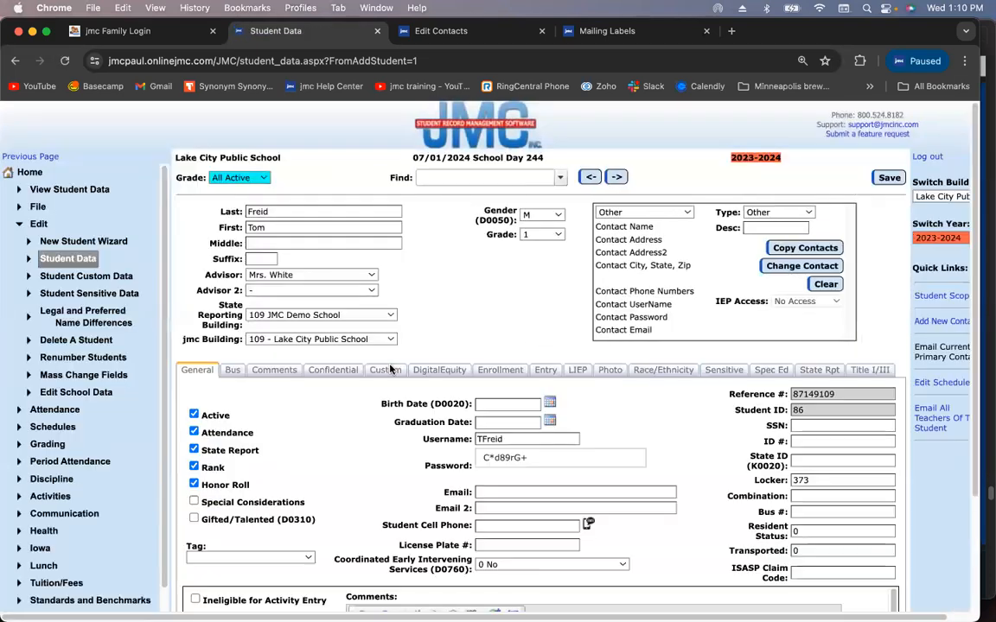
left_click(881, 179)
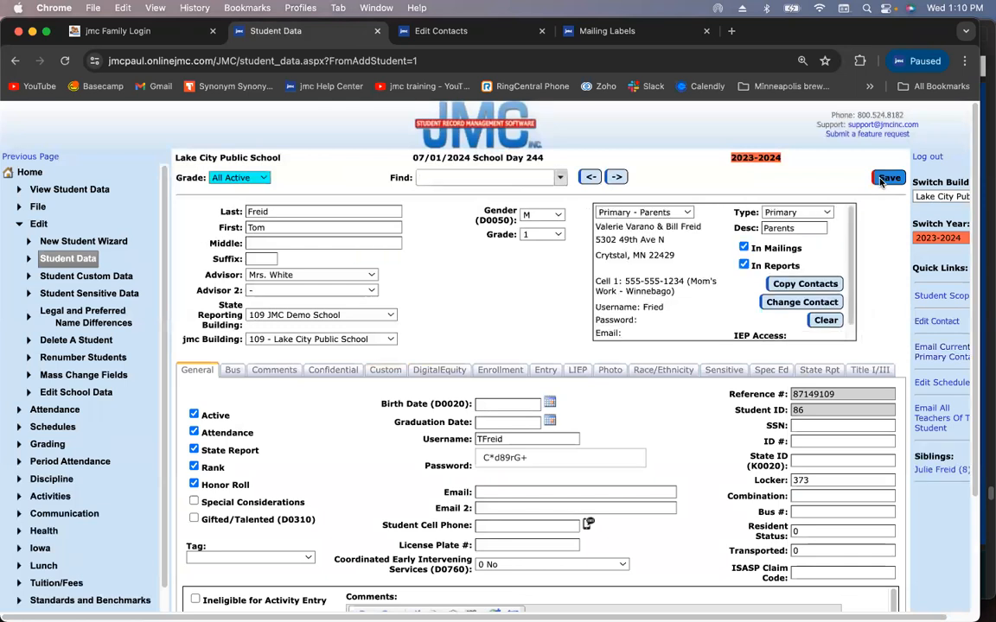
Confirm Primary - Parents in the copied contacts, then open the grade 8 sibling's record
left_click(649, 214)
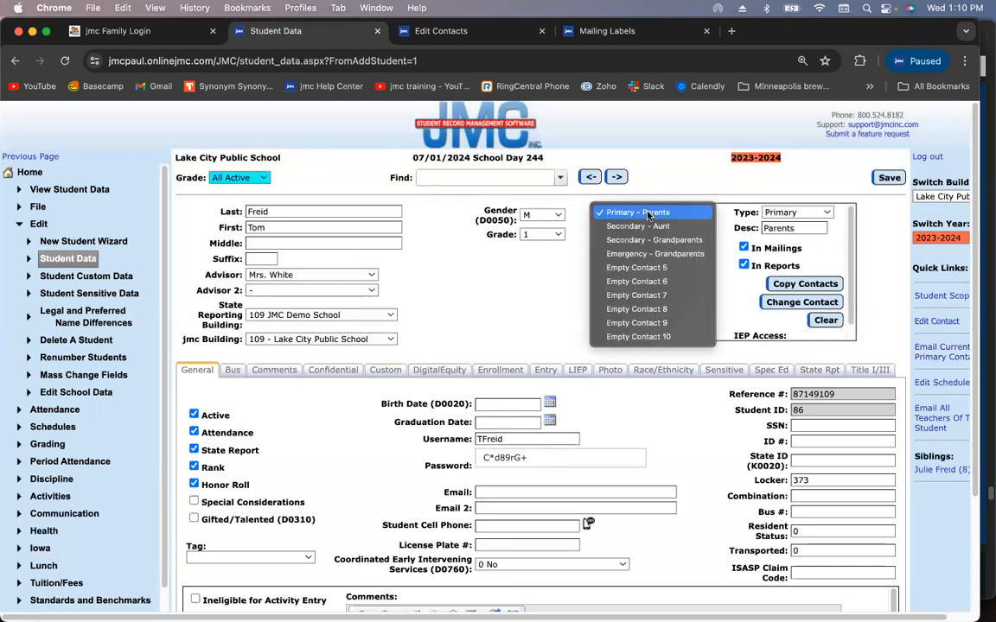
left_click(649, 213)
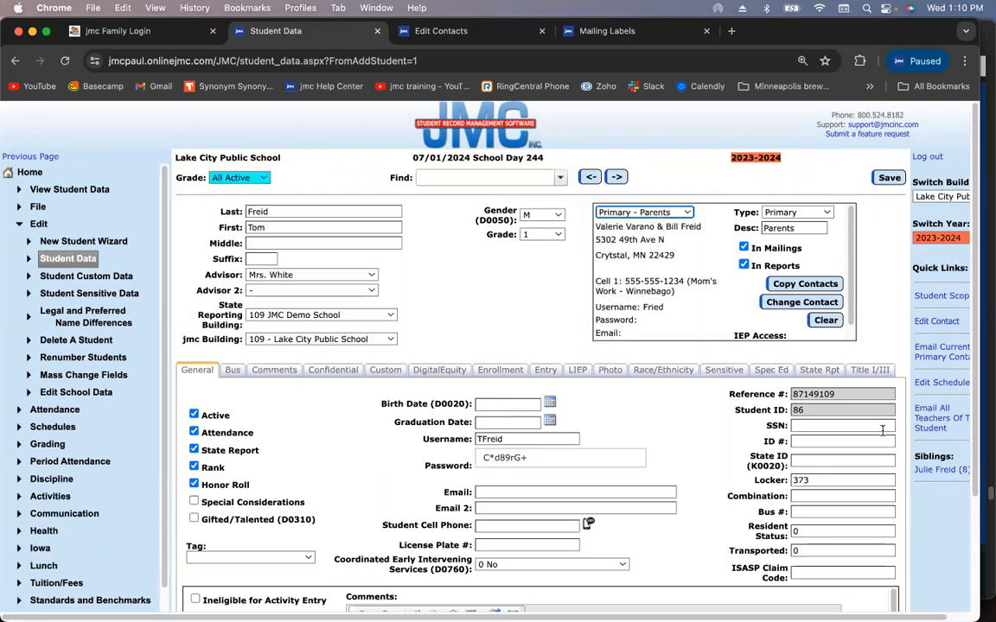
left_click(940, 472)
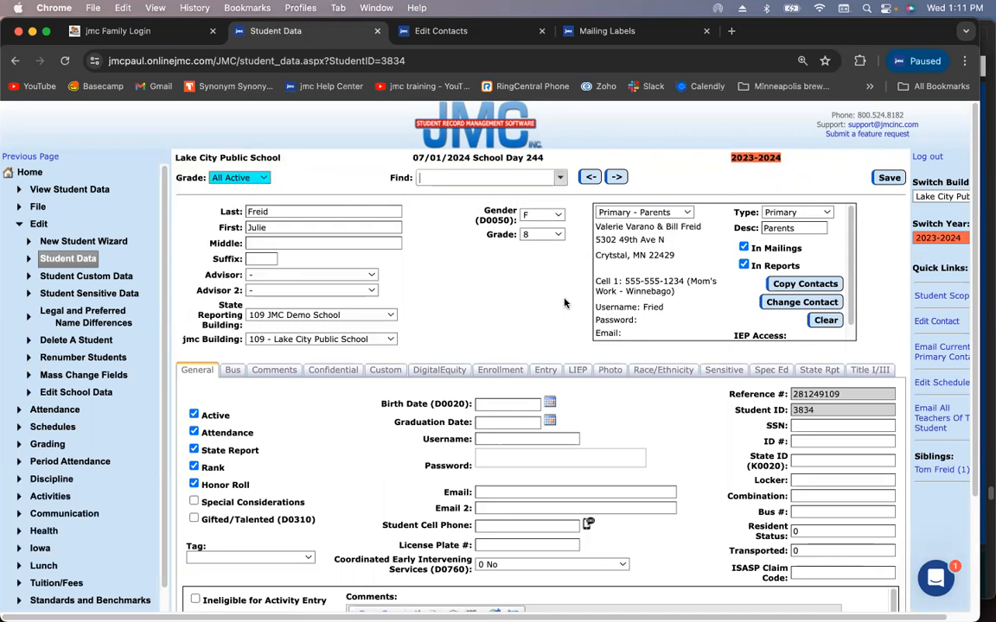
Review the grade 8 sibling's contact slots, leaving Primary - Parents unchanged
left_click(657, 213)
left_click(661, 216)
left_click(661, 216)
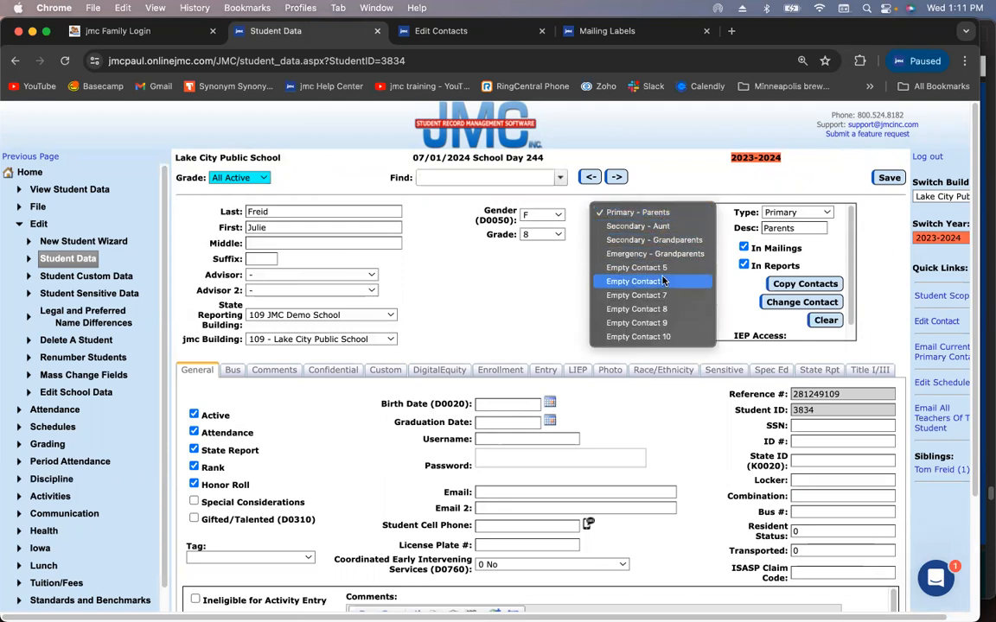
double_click(499, 210)
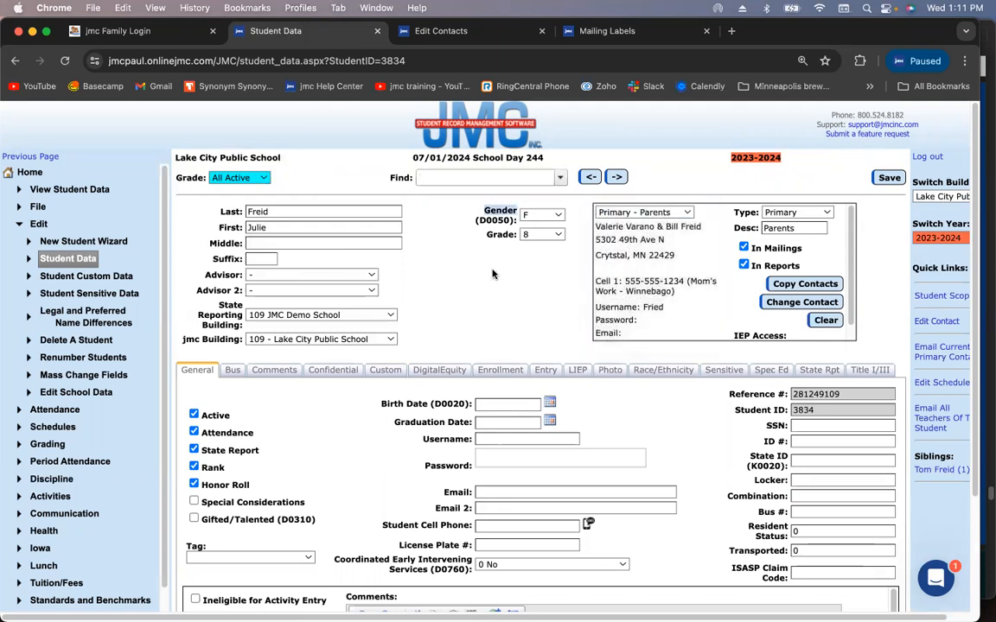
left_click(531, 299)
mouse_move(18, 249)
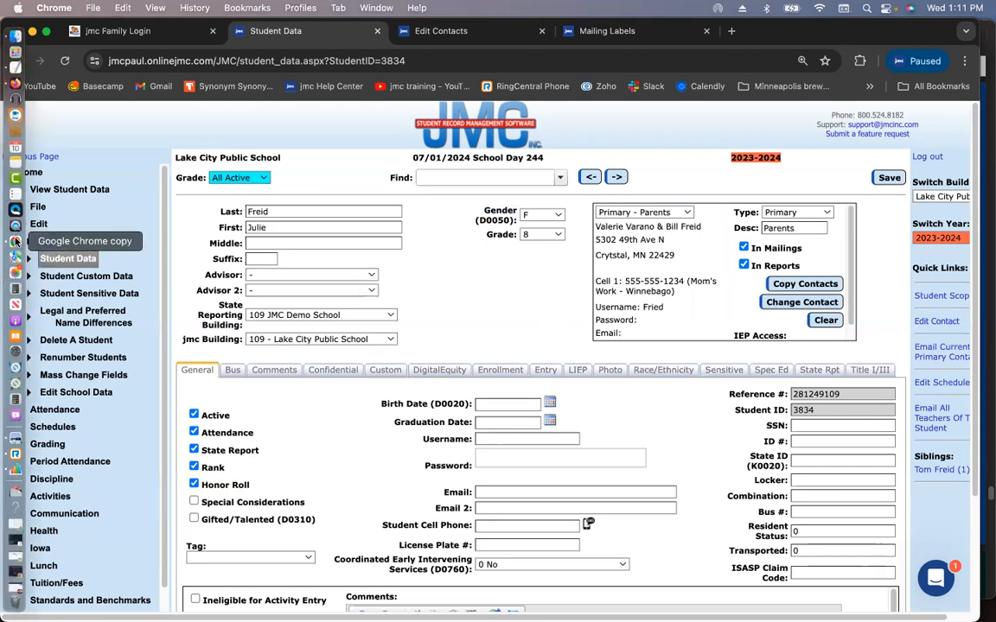
Show the training PDF's page 37 Q&A slide full screen in Preview
left_click(985, 124)
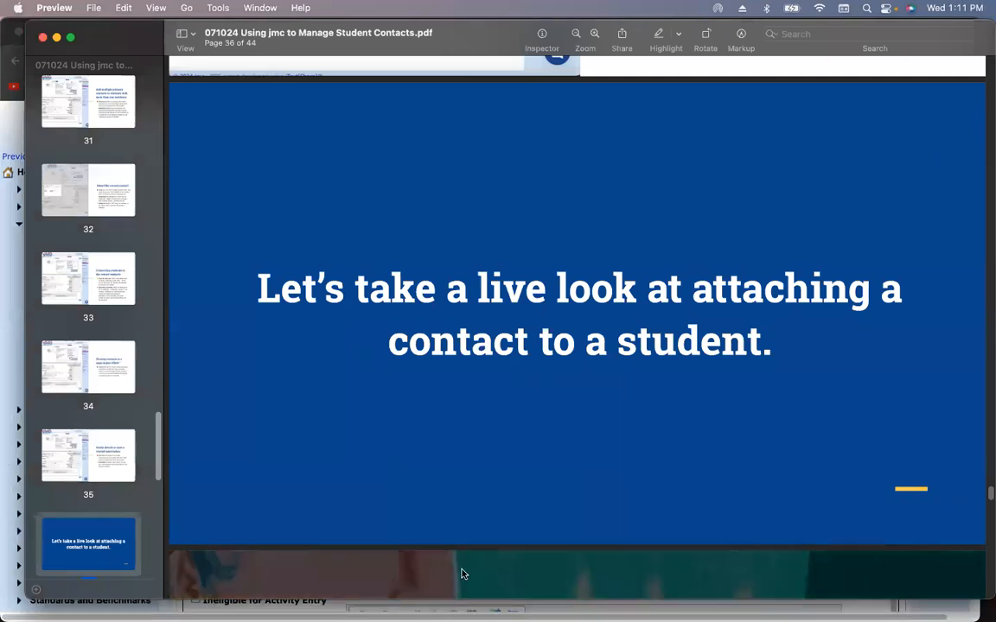
scroll(461, 570, "down", 2)
scroll(461, 568, "down", 8)
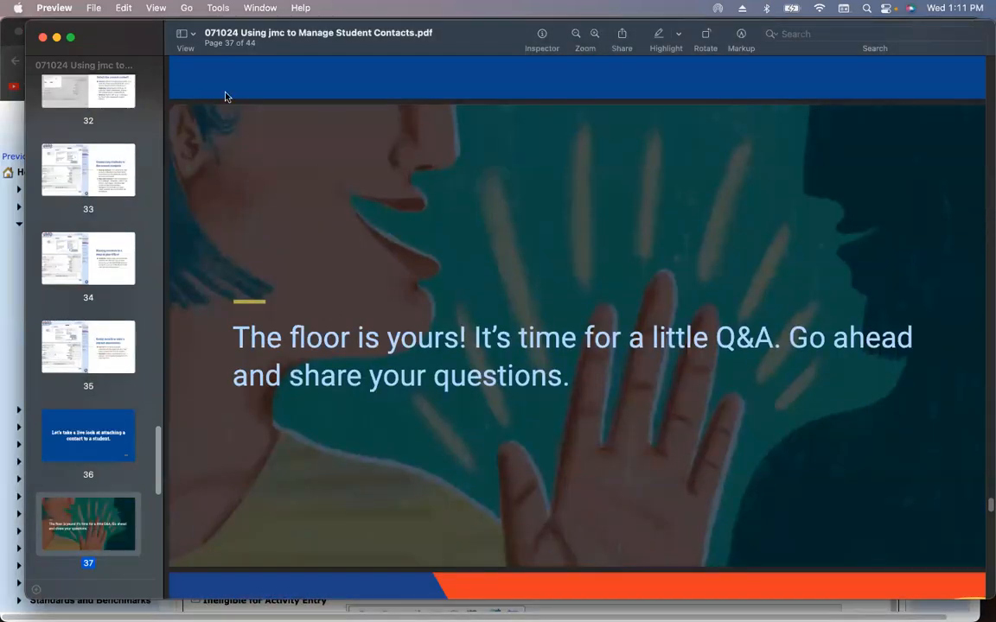
left_click(156, 8)
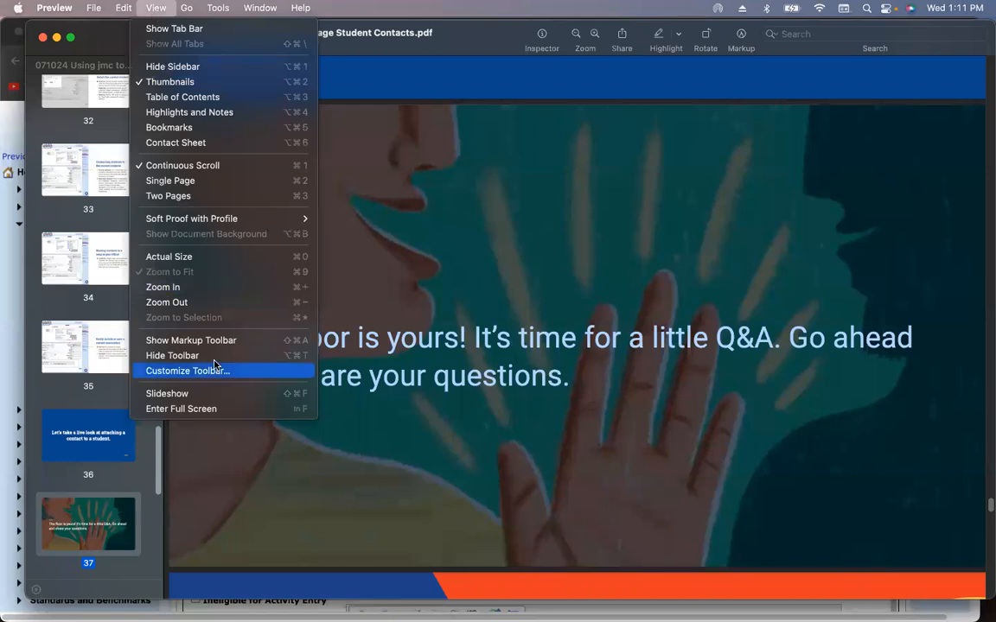
left_click(218, 410)
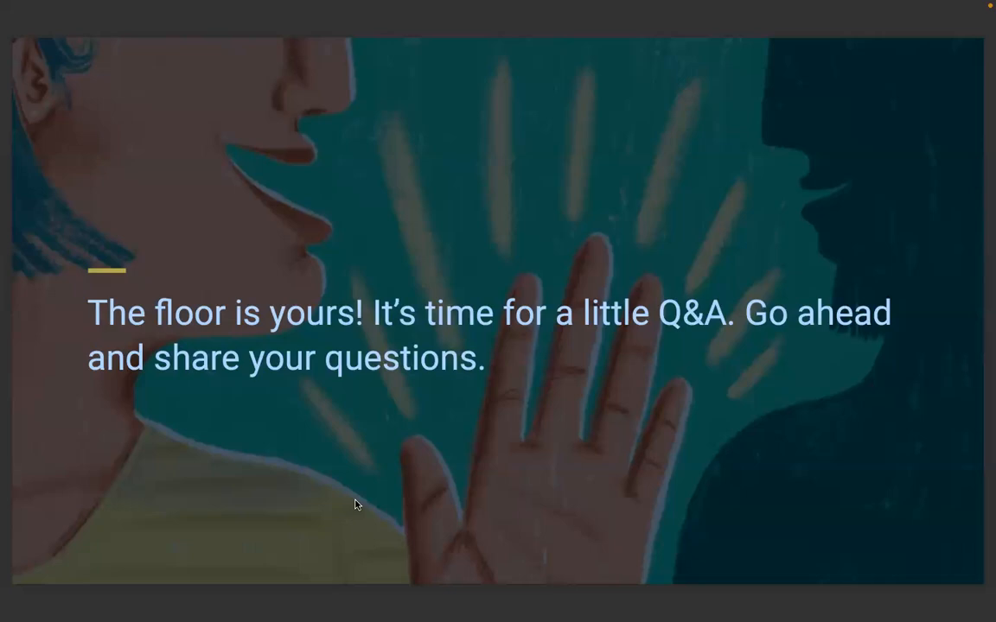
Step to the next slide and back to Q&A, then exit full screen
key("Right")
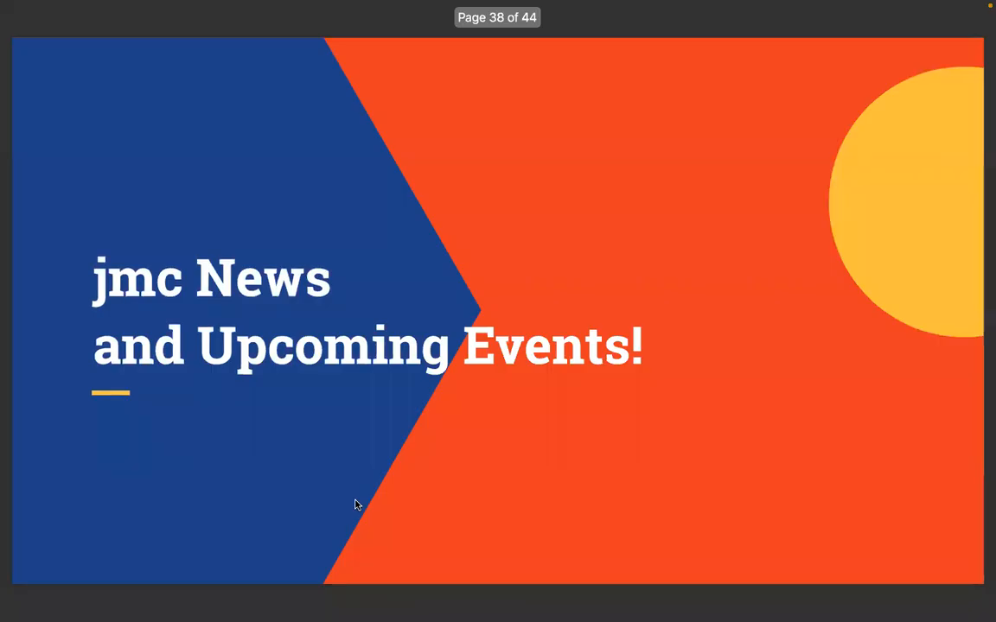
key("Left")
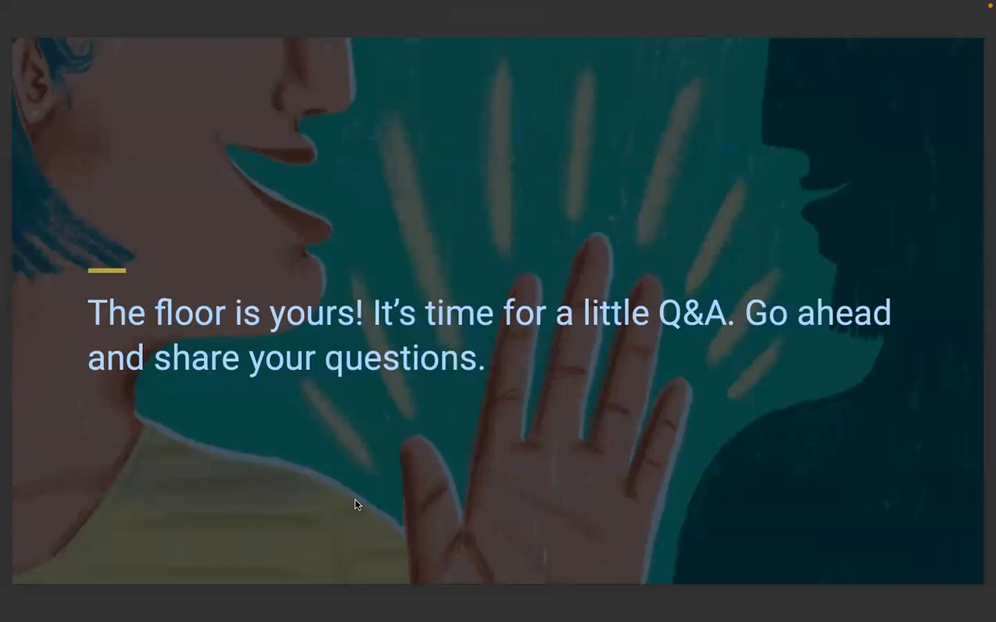
key("Escape")
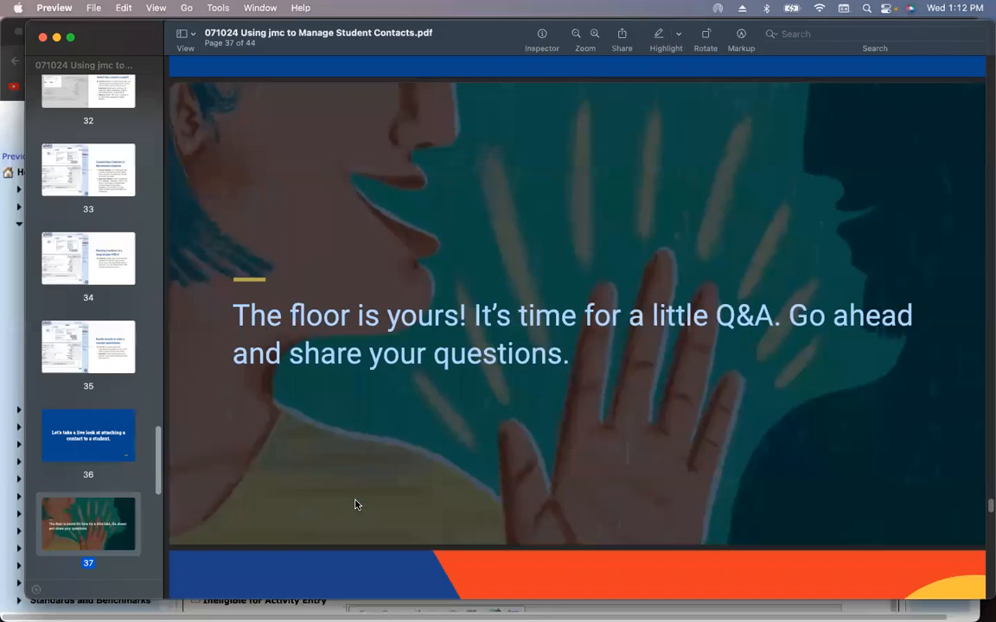
Back in the grade 8 student's record, clear the Secondary - Aunt contact slot
left_click(13, 341)
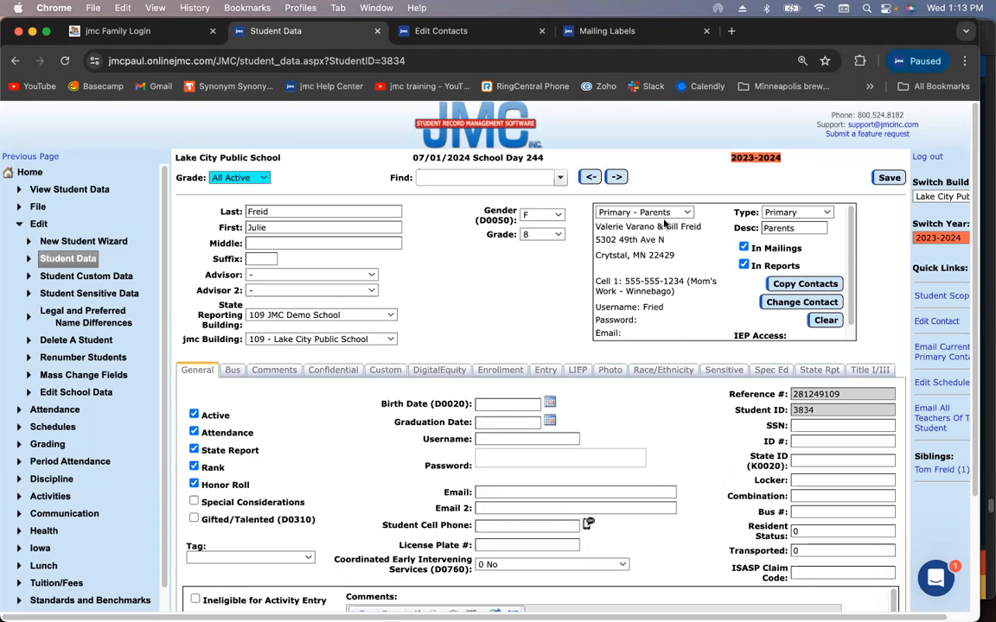
left_click(668, 212)
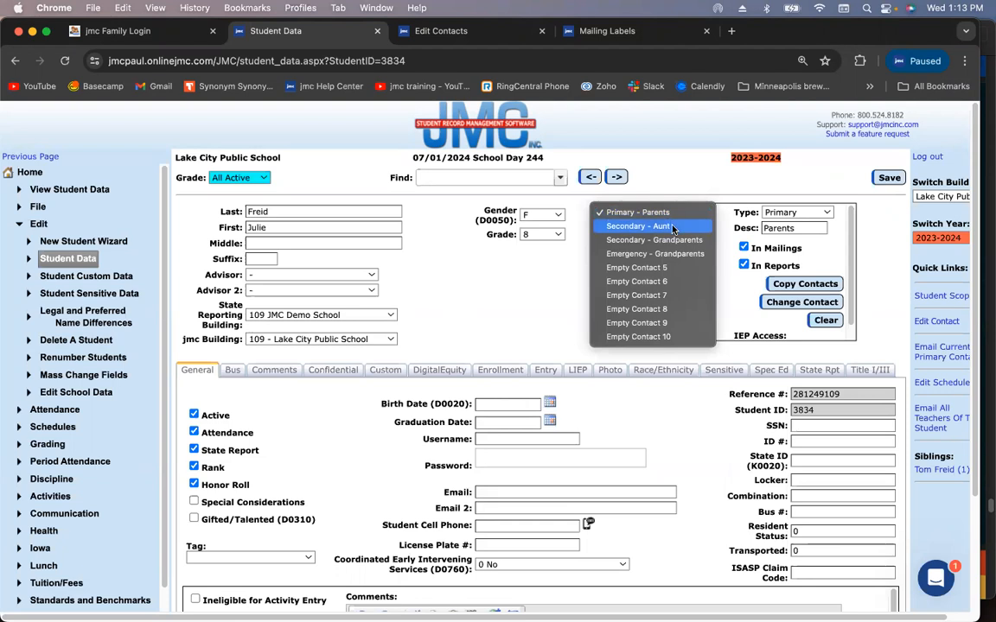
left_click(672, 227)
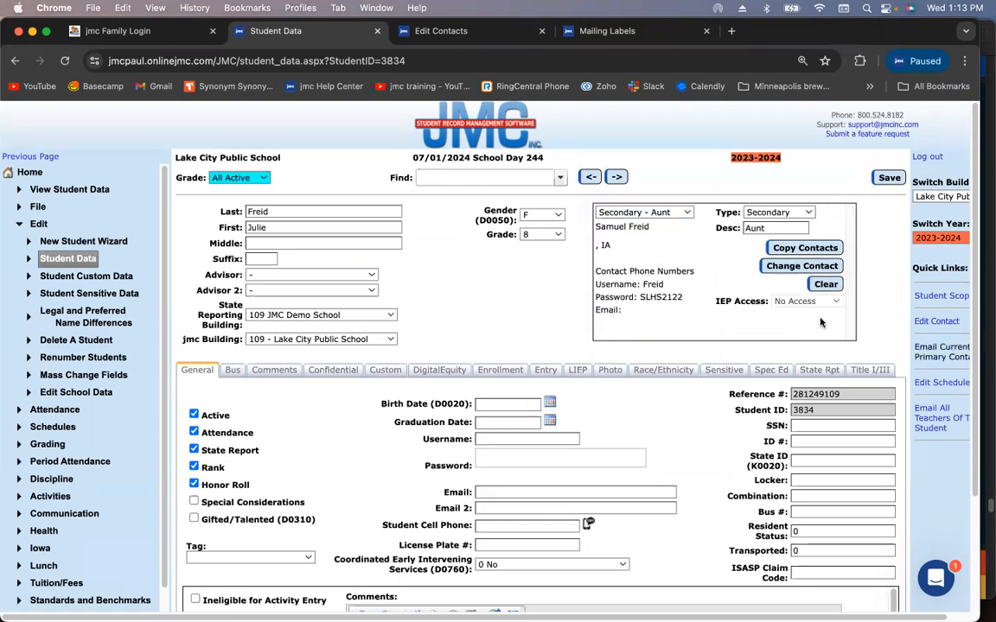
left_click(825, 285)
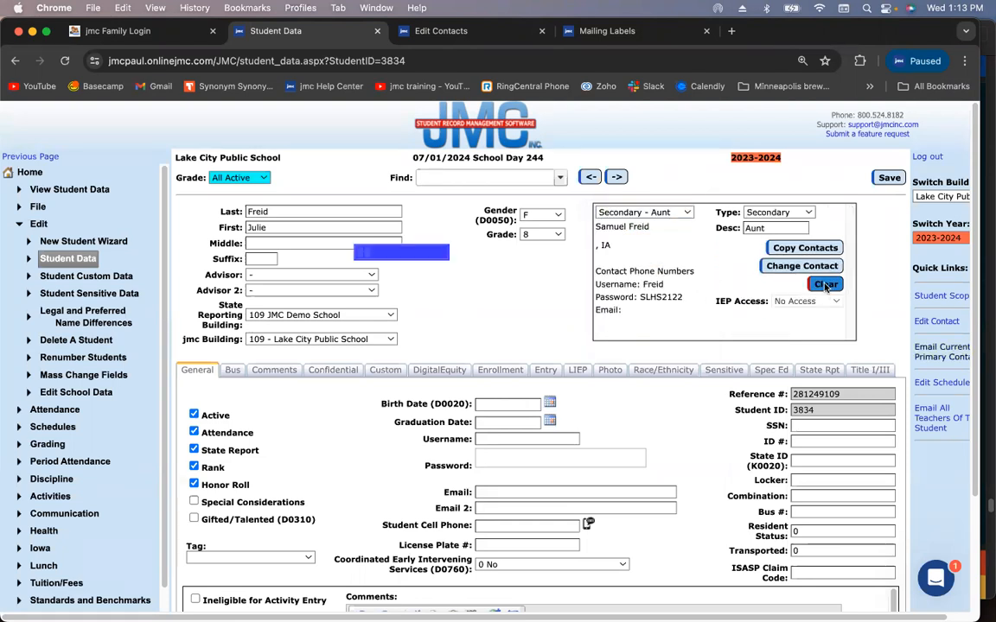
Show the Primary - Parents contact again in the contact dropdown
left_click(661, 214)
left_click(662, 216)
left_click(662, 214)
left_click(653, 198)
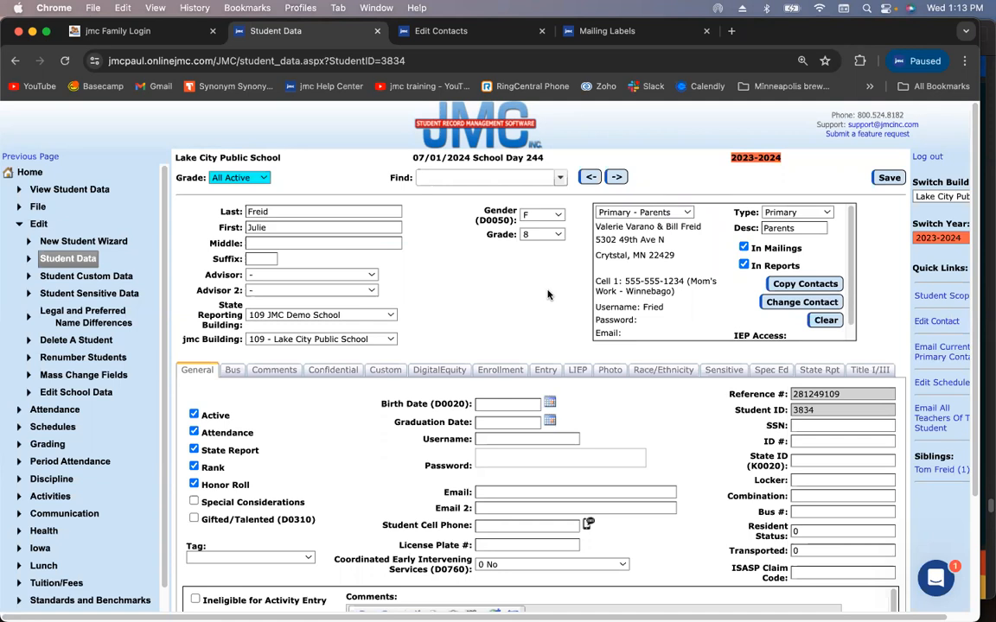
Replace the parents' shared contact's first name with only the father's and save it
left_click(417, 30)
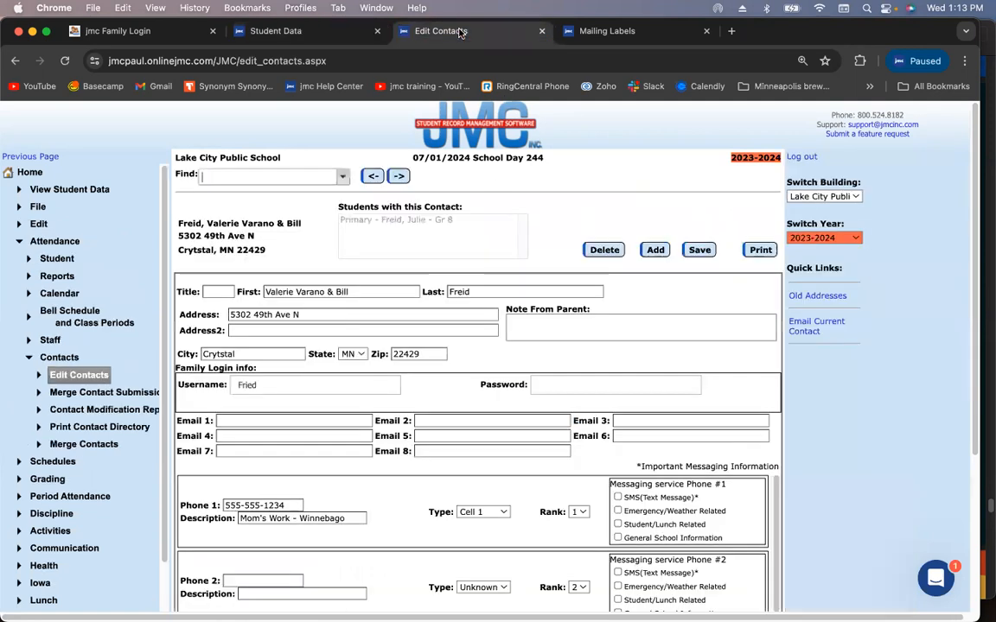
triple_click(351, 291)
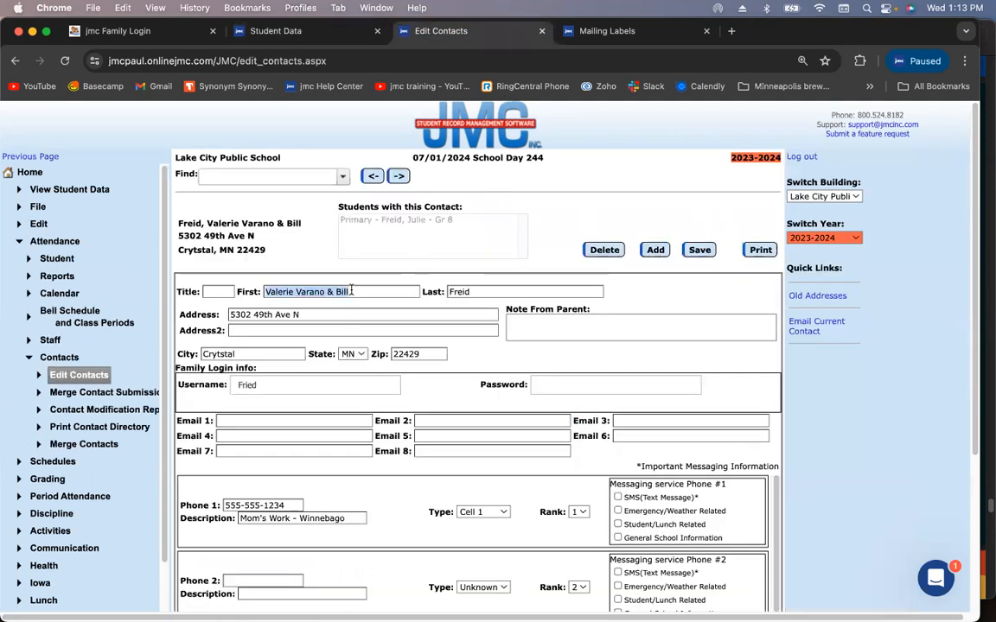
type("Bi")
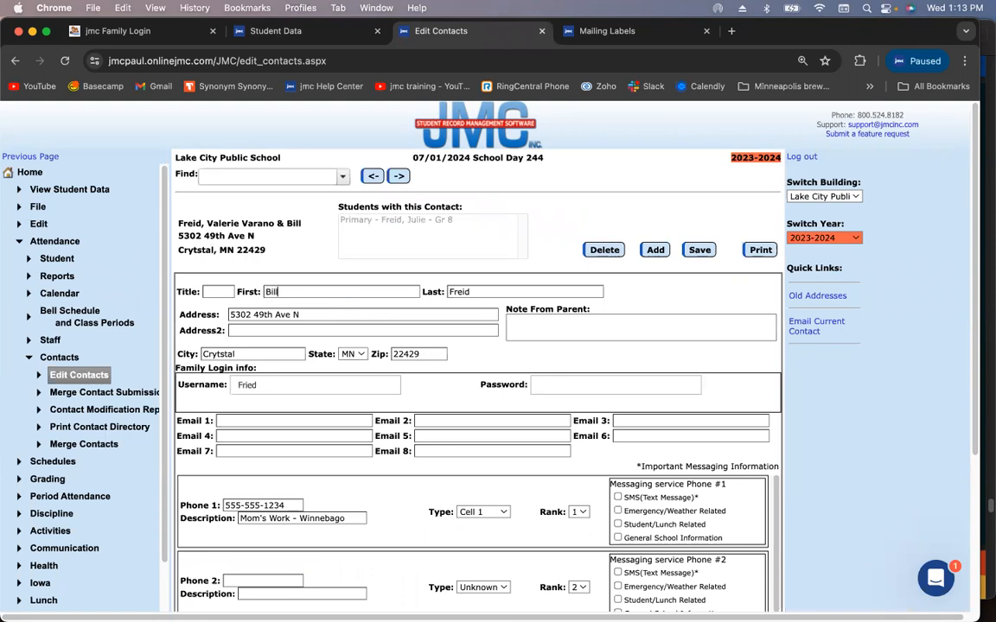
type("ll")
left_click(700, 250)
left_click(319, 35)
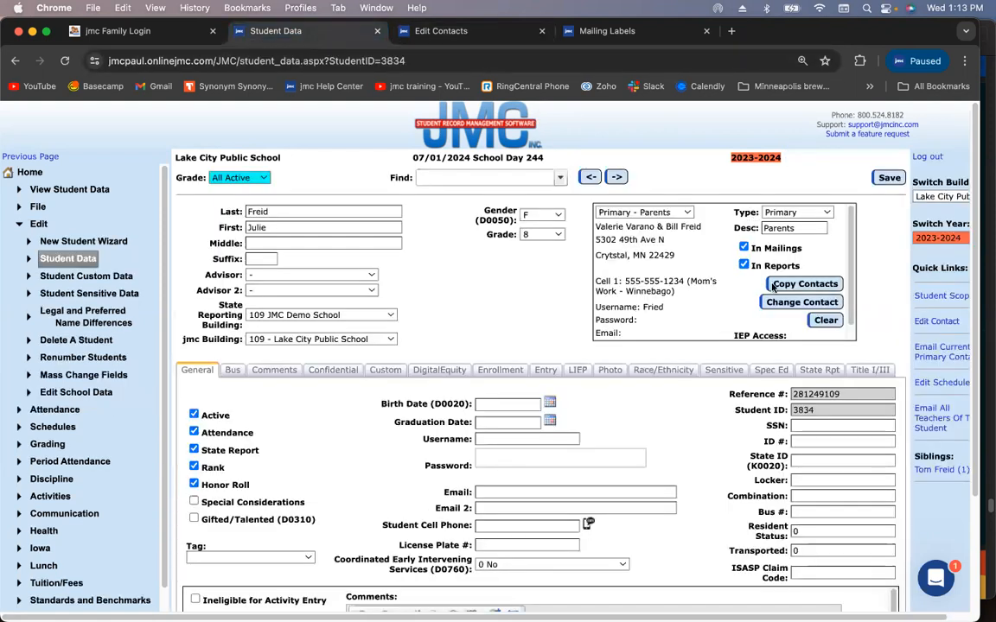
Clear the student's Primary, Secondary - Grandparents and Emergency - Grandparents contact slots
left_click(824, 321)
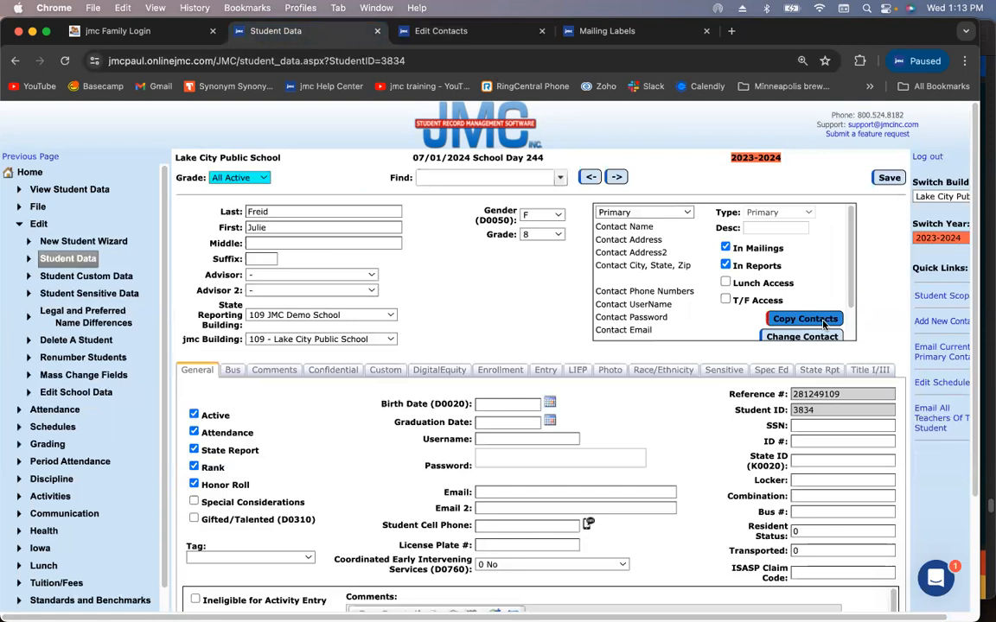
left_click(689, 211)
left_click(683, 241)
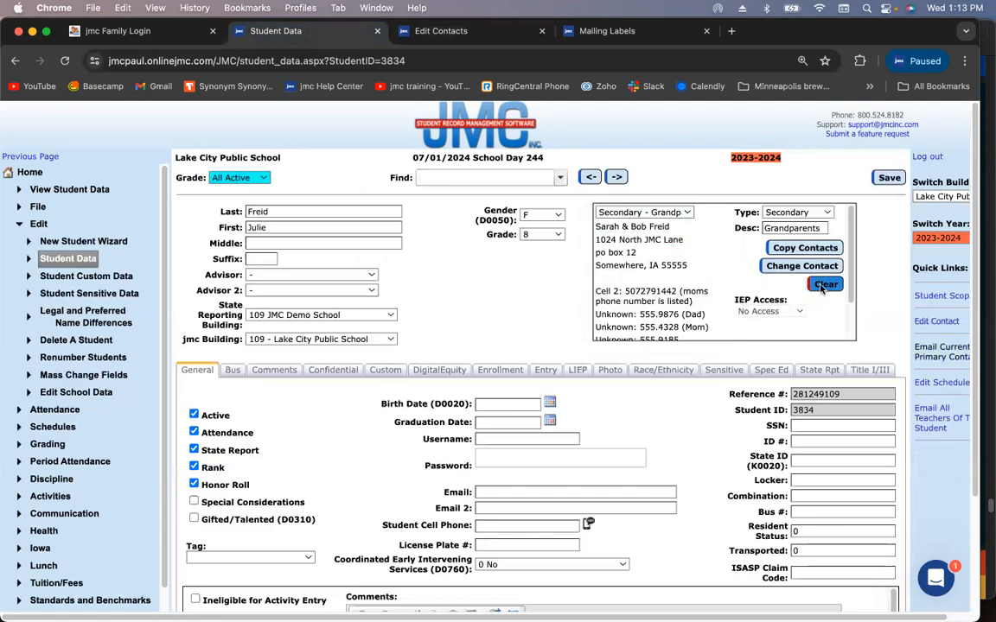
left_click(823, 286)
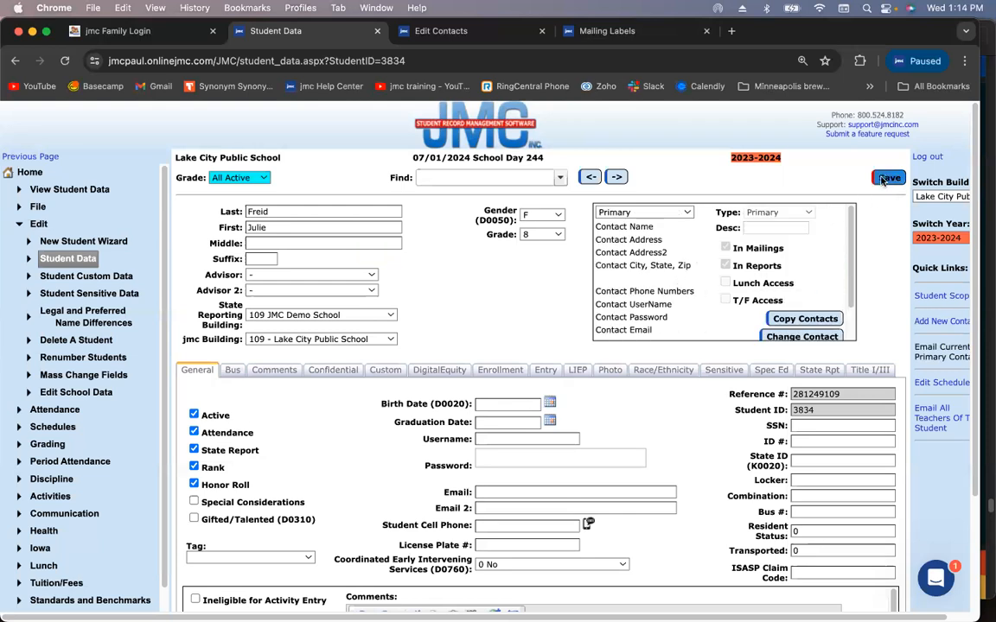
left_click(610, 213)
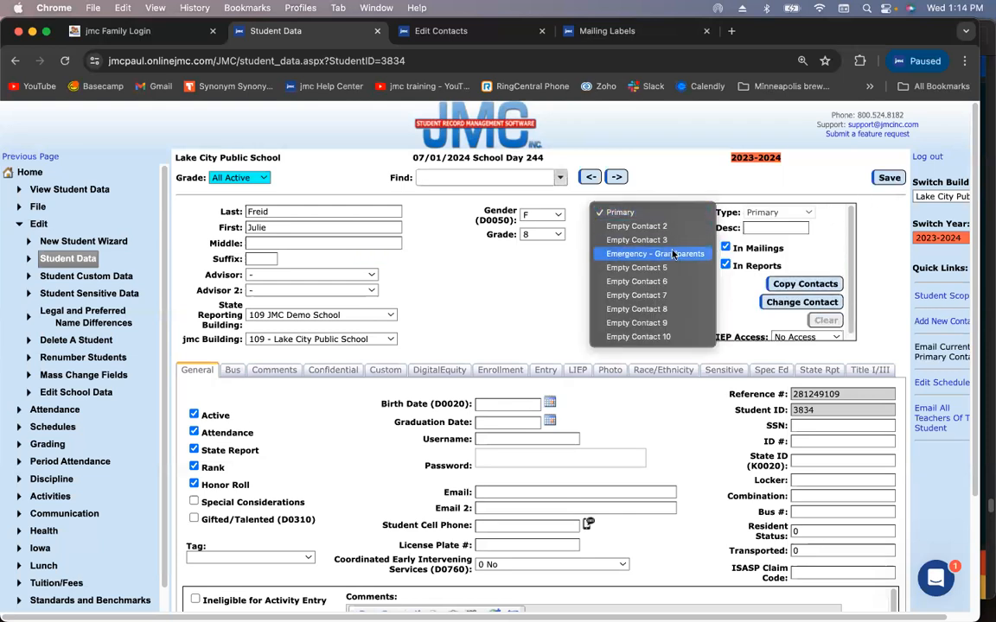
left_click(673, 254)
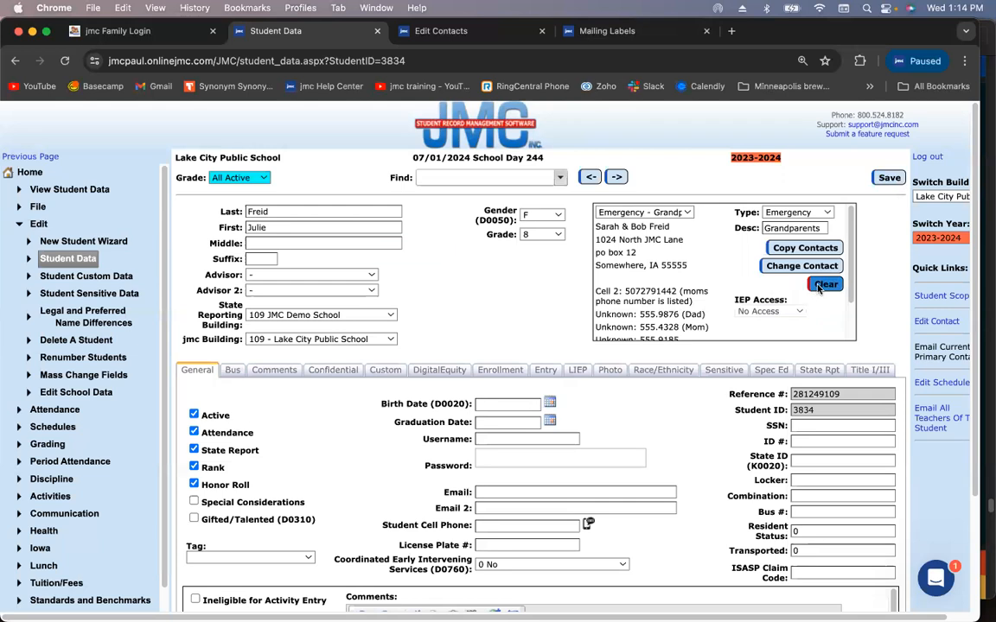
left_click(822, 286)
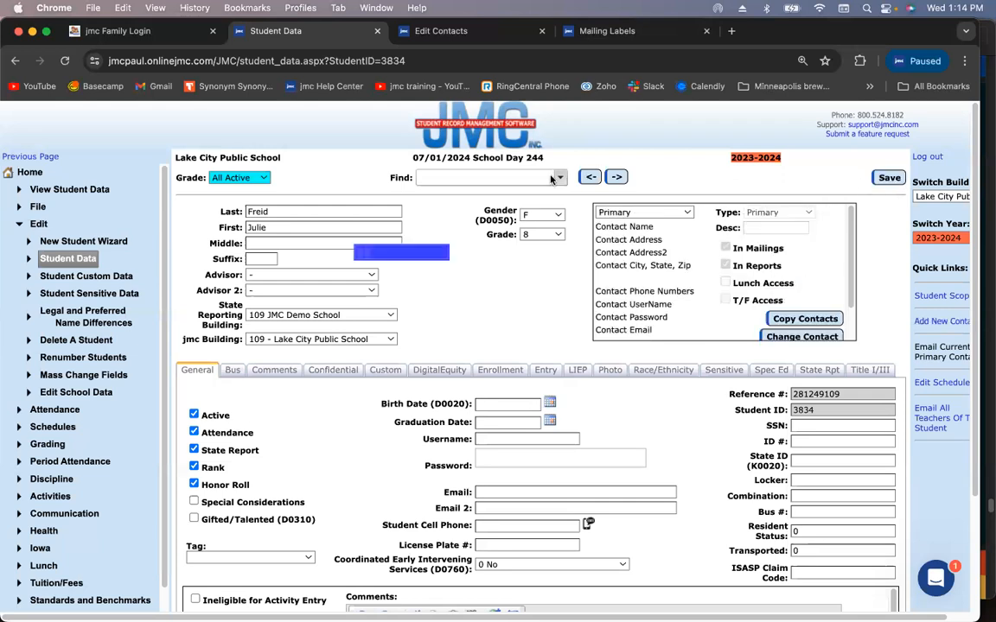
left_click(458, 38)
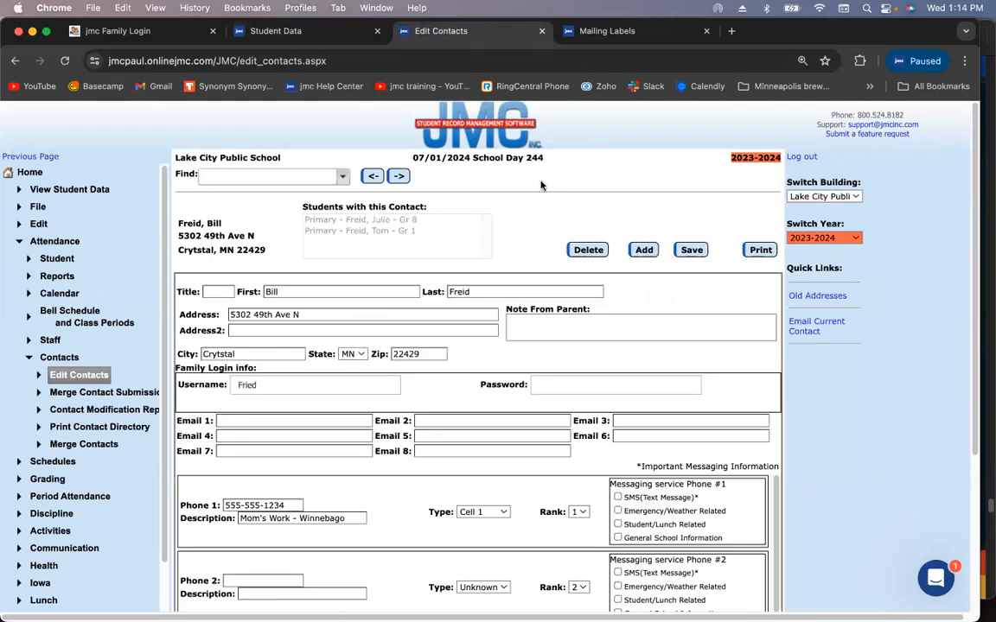
left_click(281, 32)
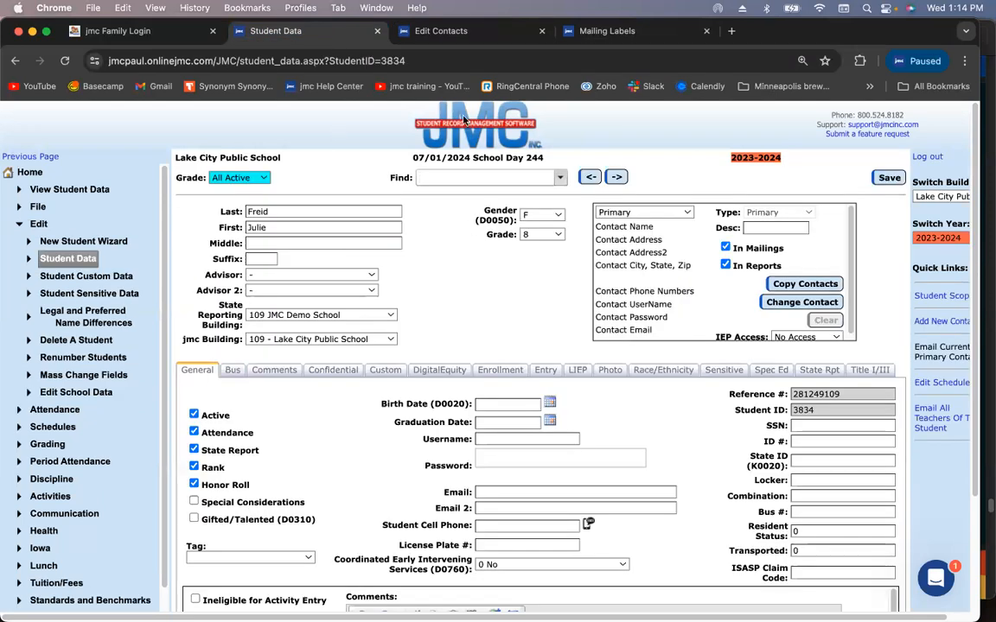
left_click(471, 35)
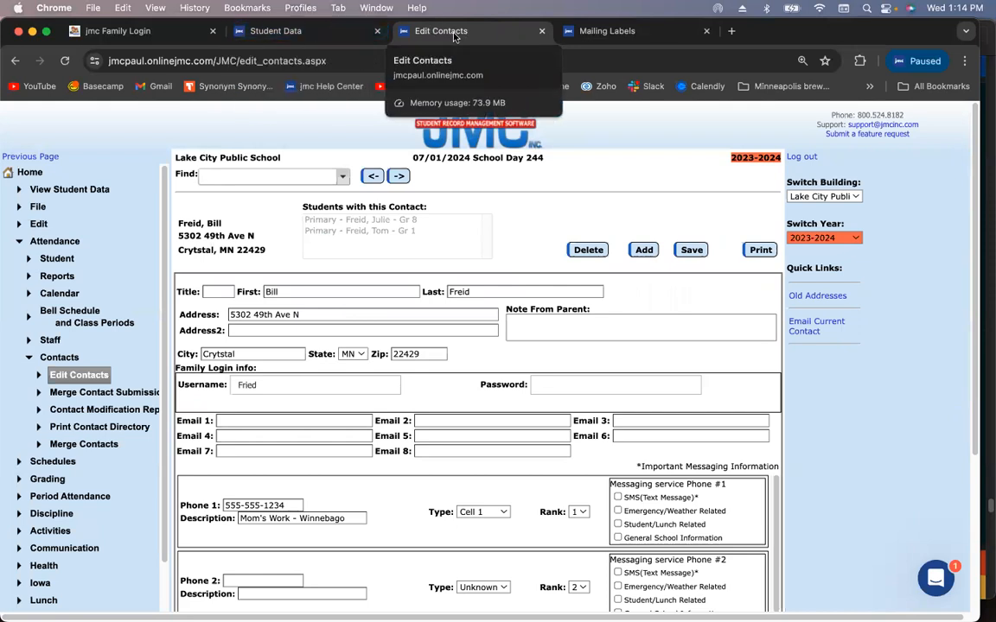
left_click(320, 37)
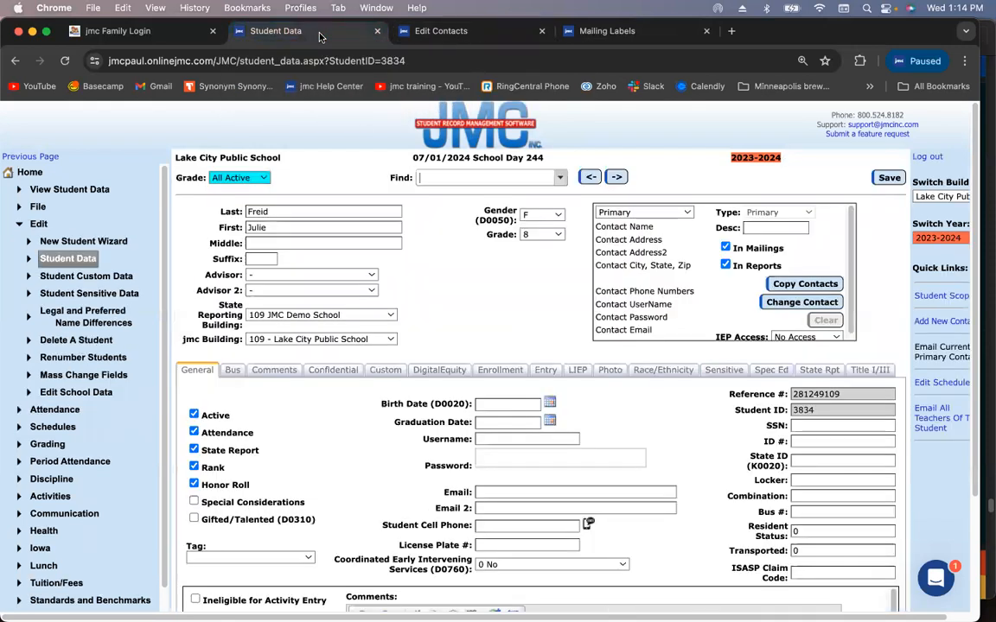
left_click(434, 31)
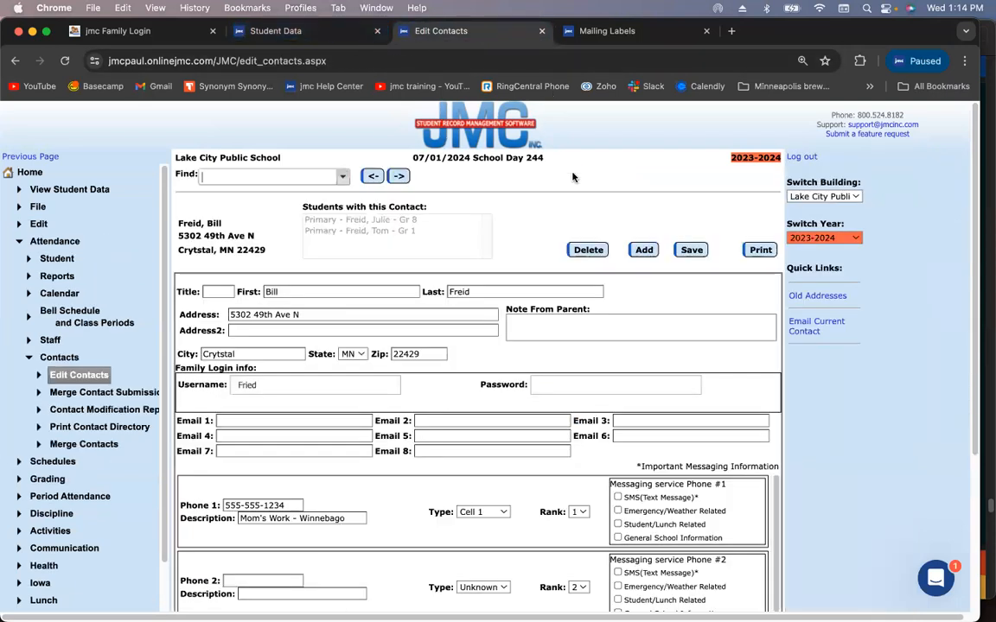
Add and save a mother contact with her first and last name, street address, city, state MN and zip
left_click(644, 250)
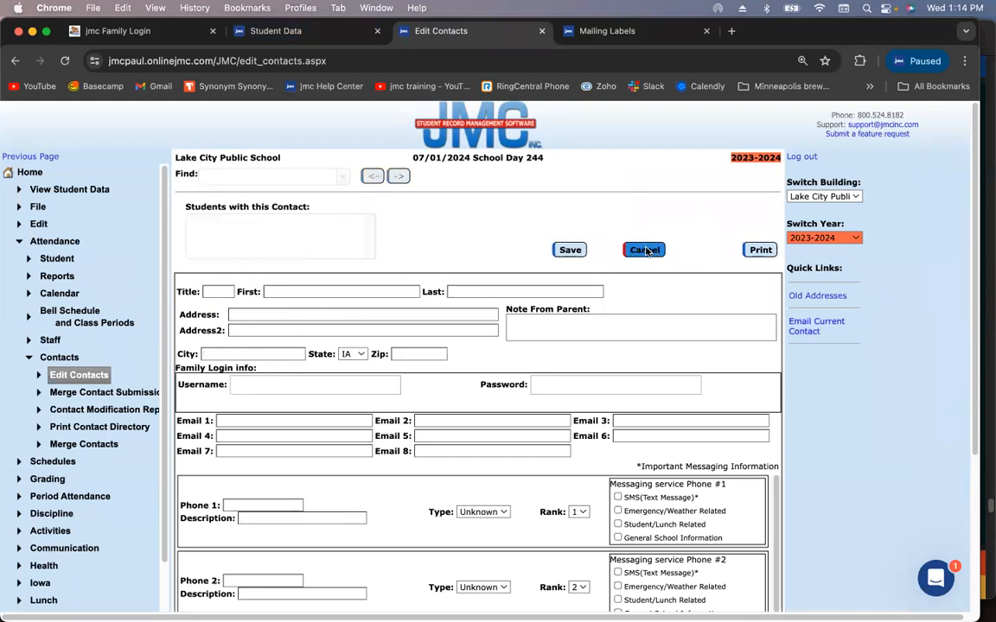
left_click(325, 291)
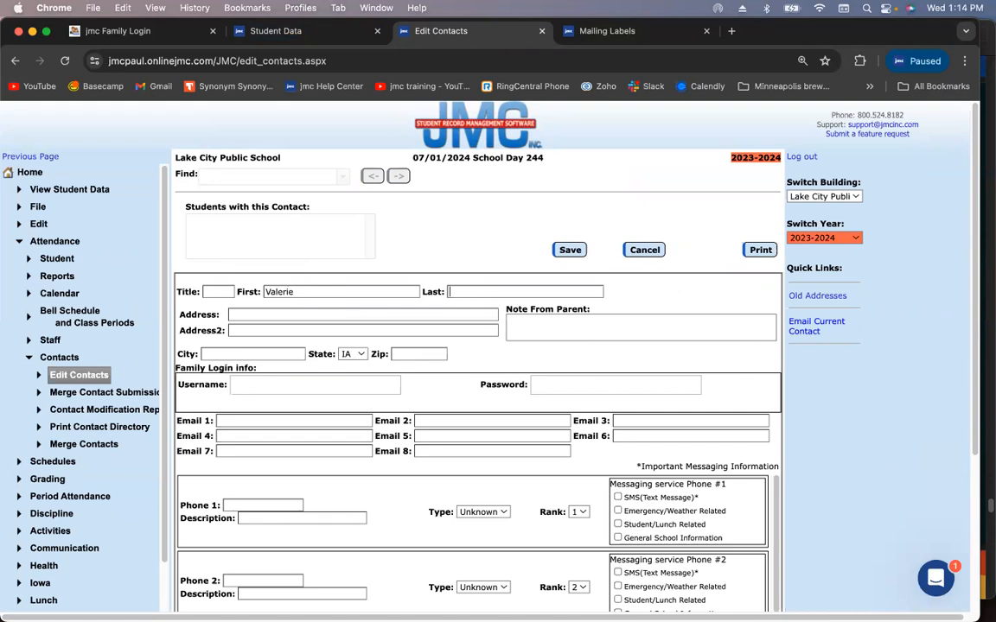
left_click(267, 352)
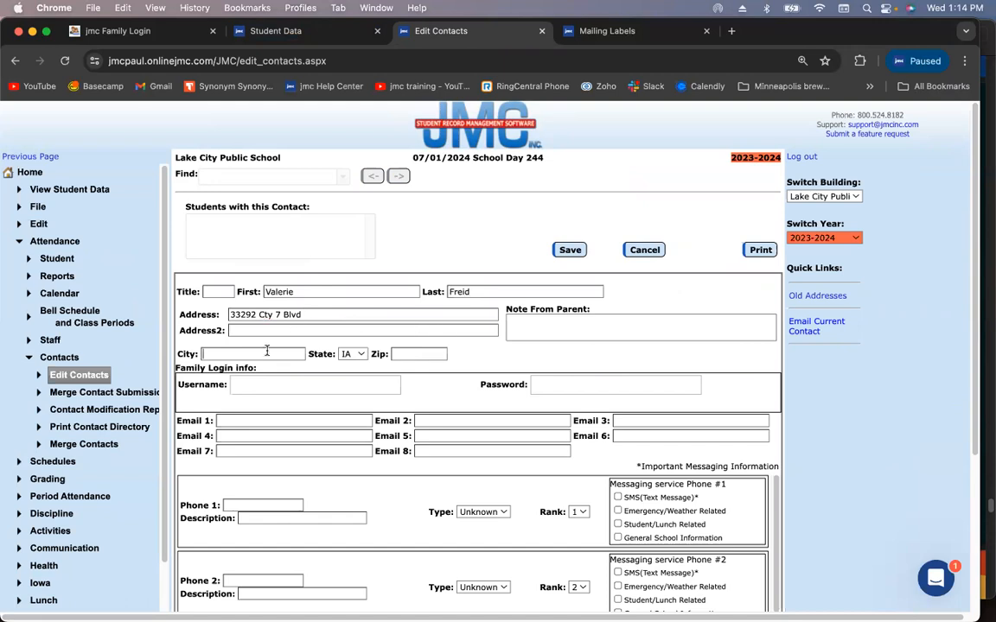
type("Goodhue")
left_click(354, 355)
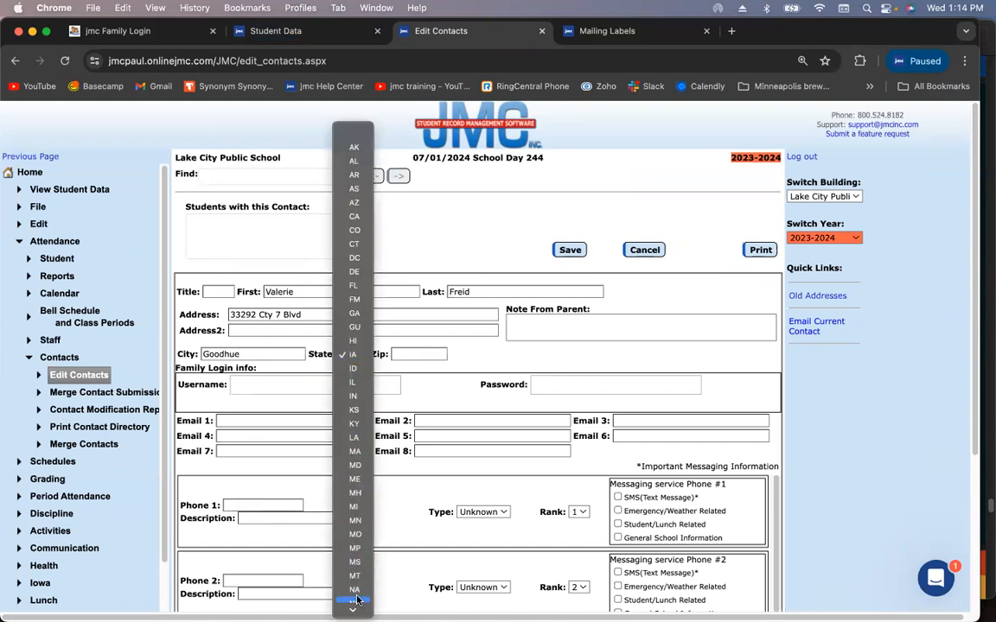
left_click(354, 522)
left_click(423, 350)
type("54321")
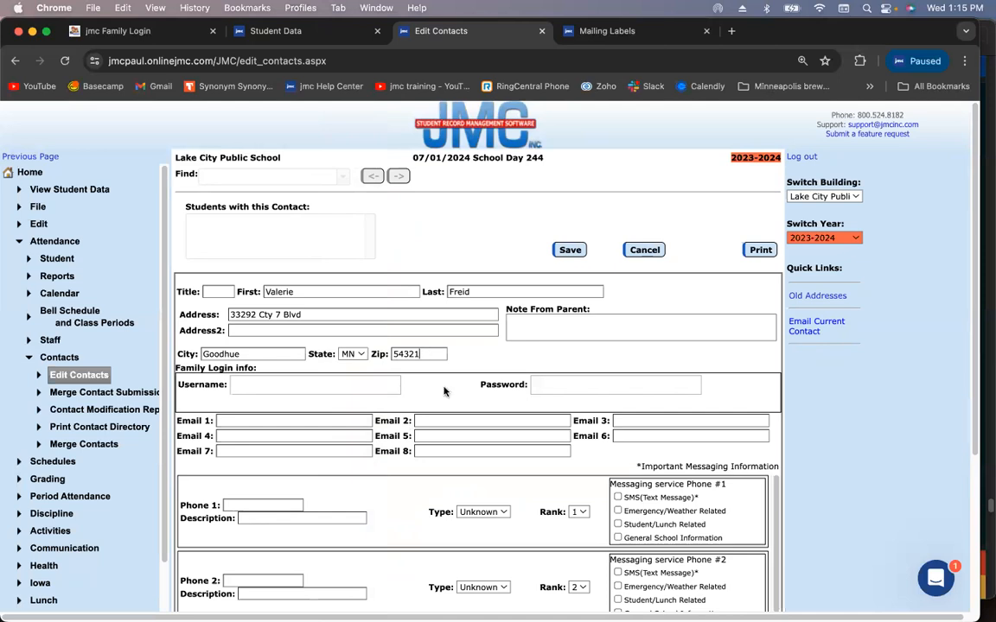
left_click(560, 252)
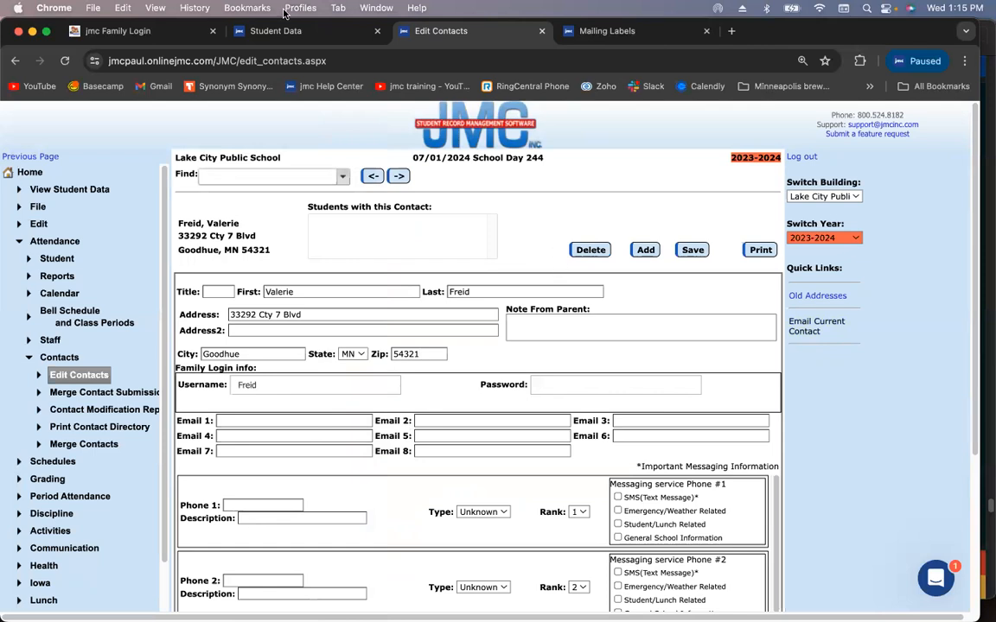
Copy the father's contact from the family-name search into the student's primary slot
left_click(288, 35)
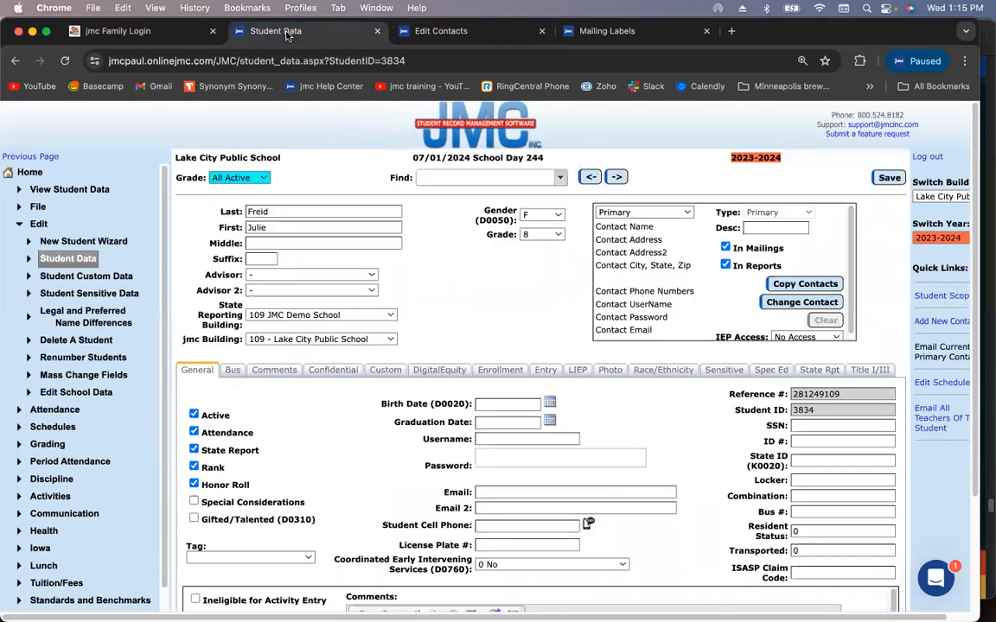
left_click(662, 216)
left_click(663, 215)
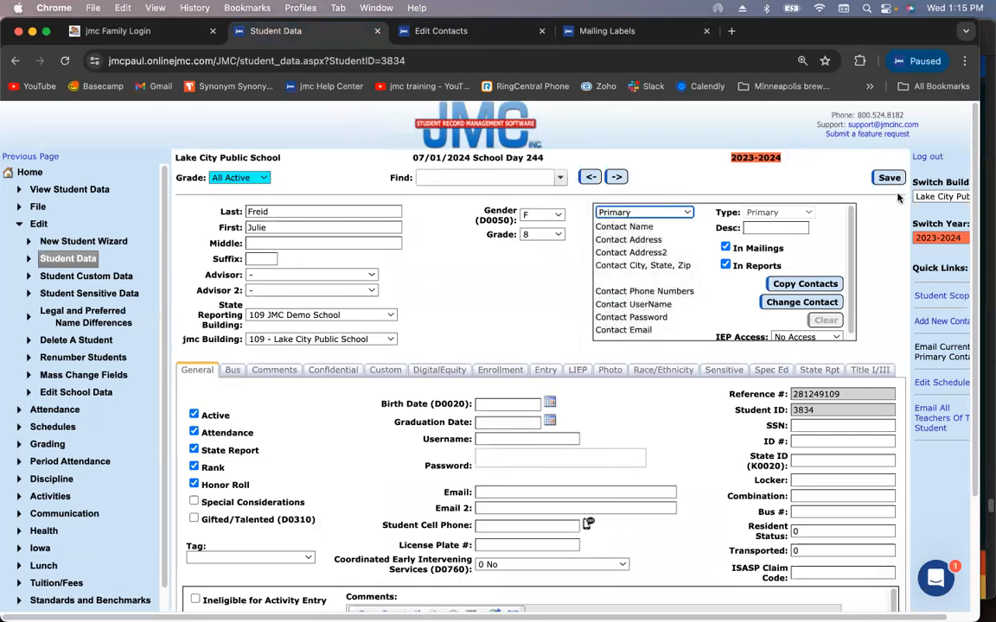
left_click(802, 302)
left_click(455, 319)
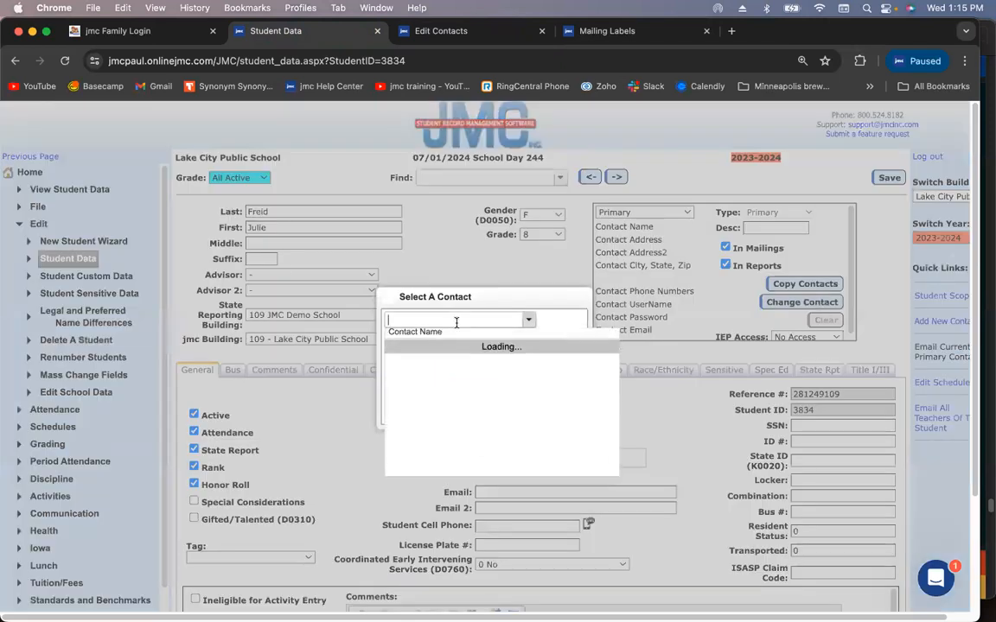
type("Freid")
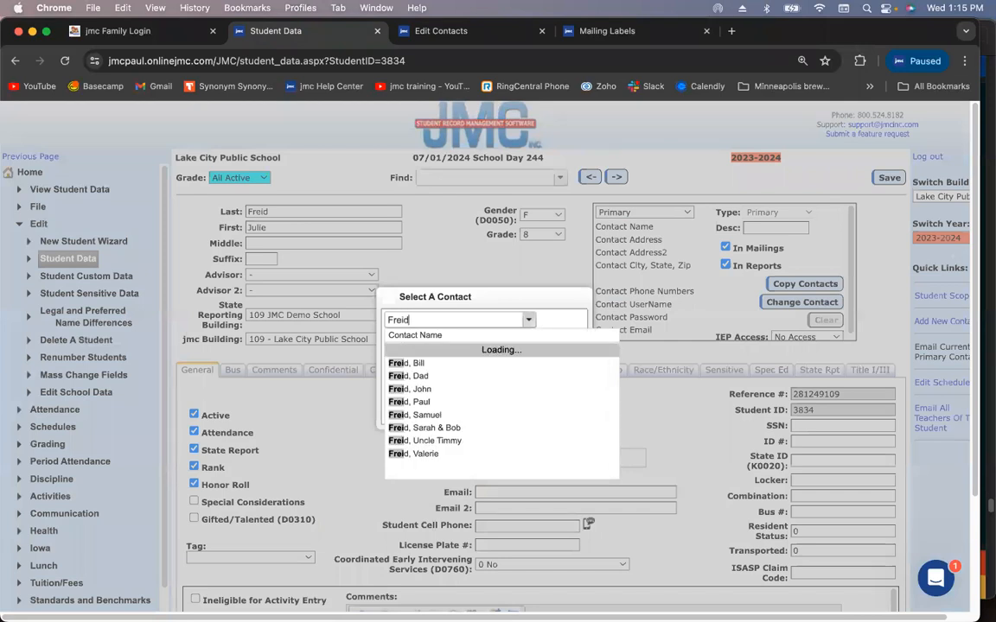
left_click(456, 348)
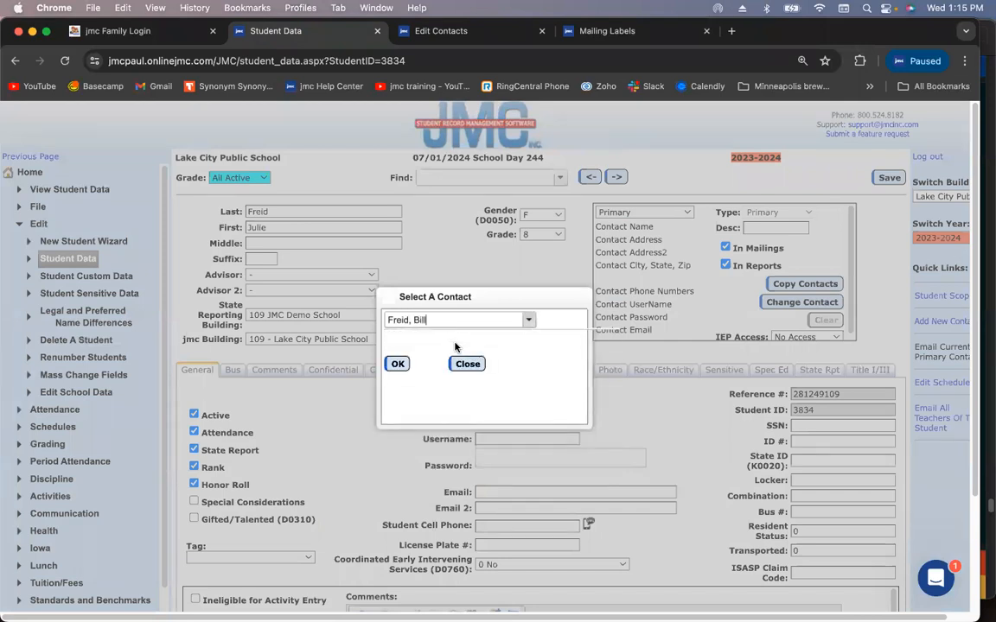
left_click(398, 364)
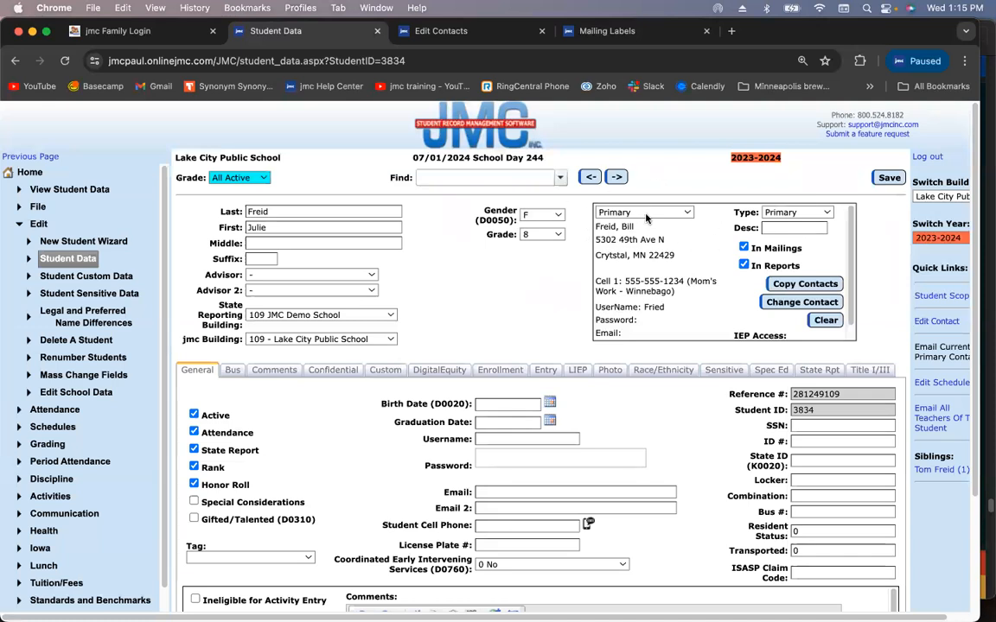
Describe the father's primary contact as Dad - M-F and save the record
left_click(782, 229)
type("Dad ")
type("- Custodial")
key("BackSpace")
key("BackSpace")
key("BackSpace")
key("BackSpace")
key("BackSpace")
key("BackSpace")
type("M")
left_click(887, 178)
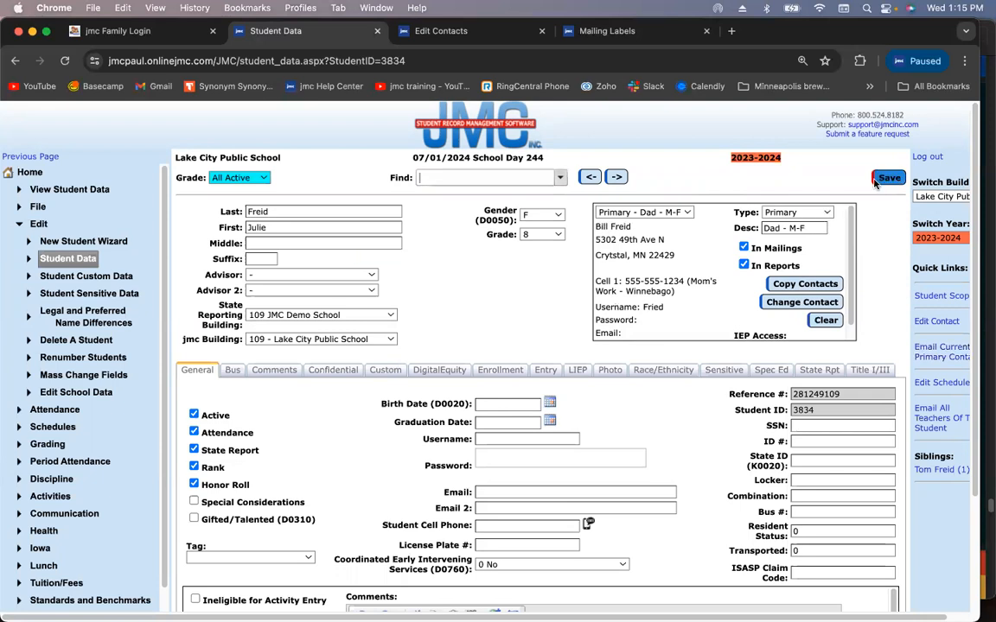
Set the empty second contact slot to Primary and search existing contacts for the mother
left_click(687, 213)
left_click(680, 226)
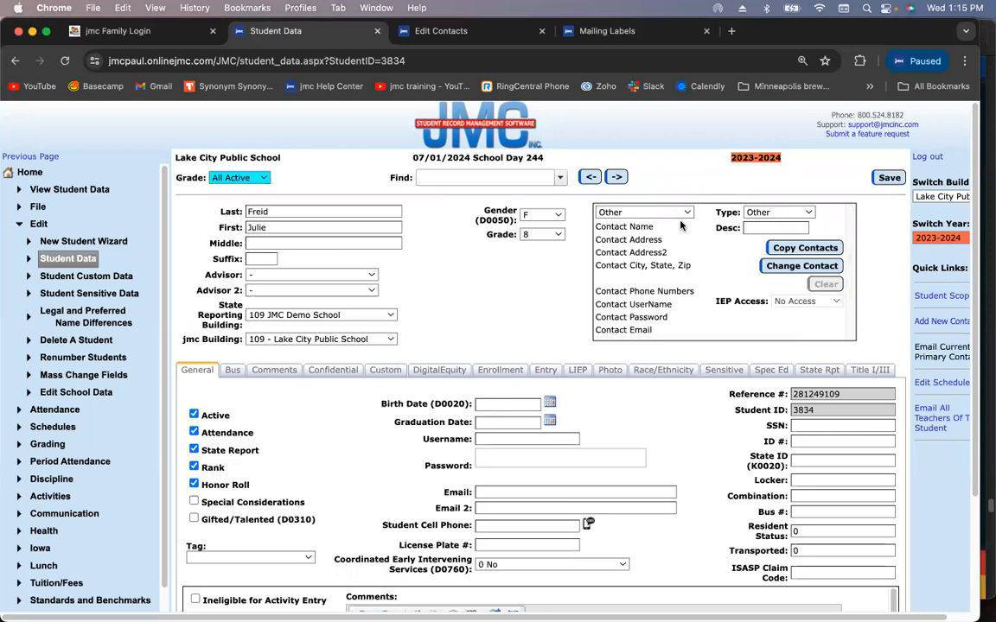
left_click(776, 213)
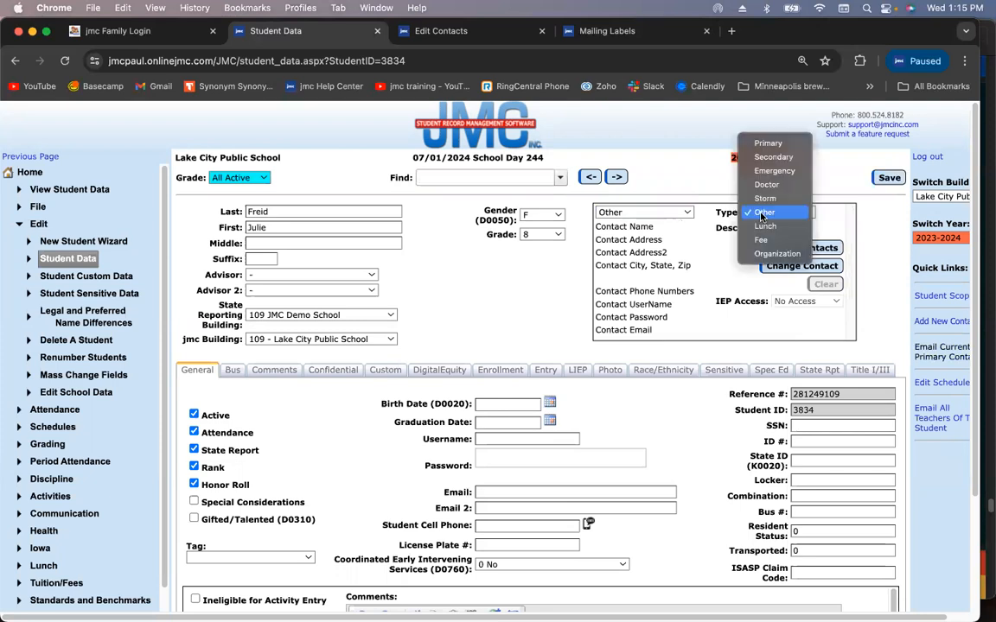
left_click(786, 142)
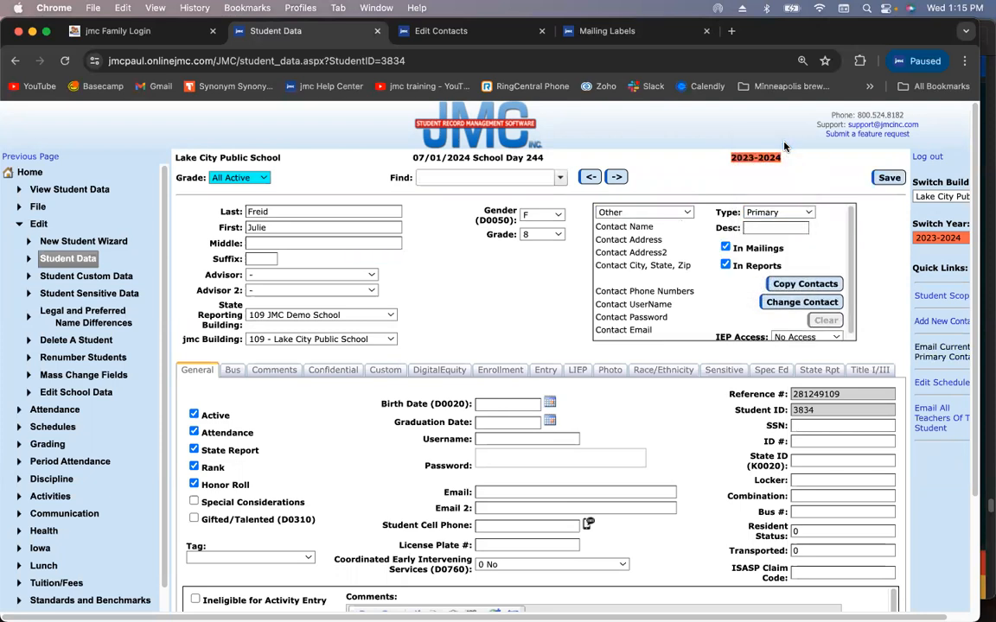
left_click(804, 283)
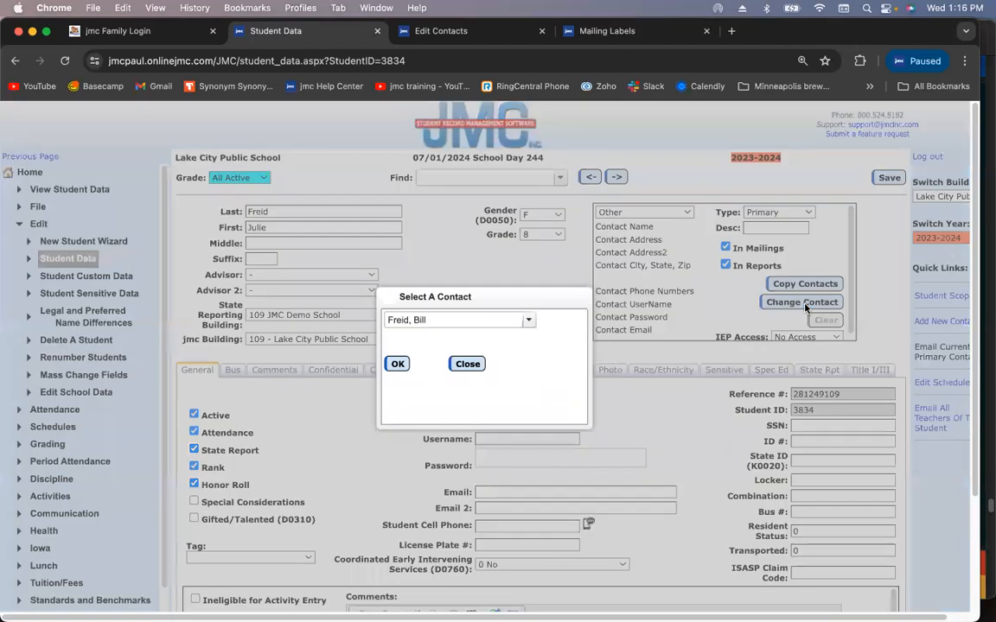
left_click(462, 325)
type("vara")
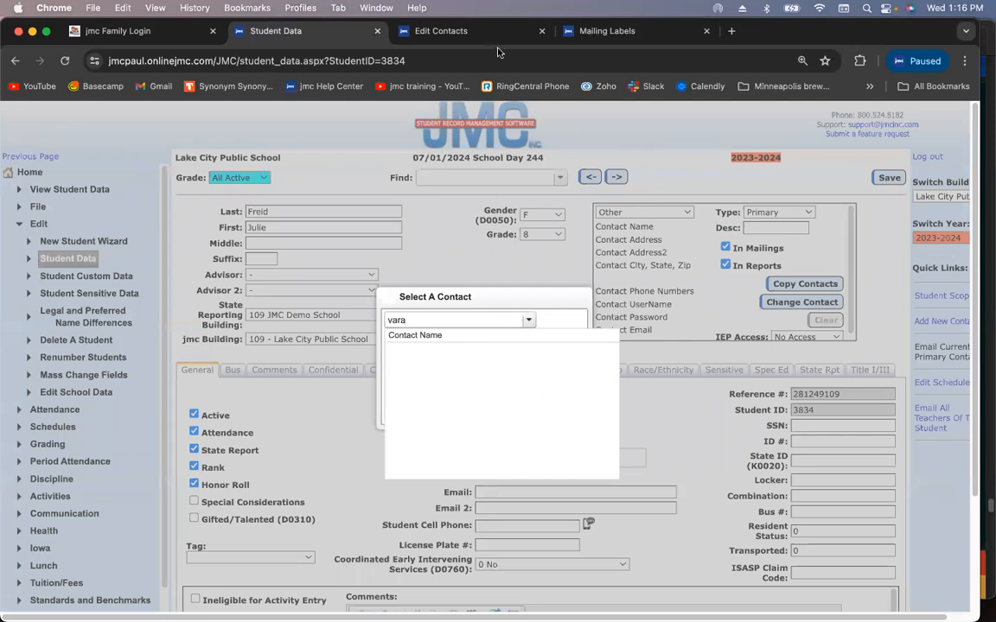
left_click(475, 36)
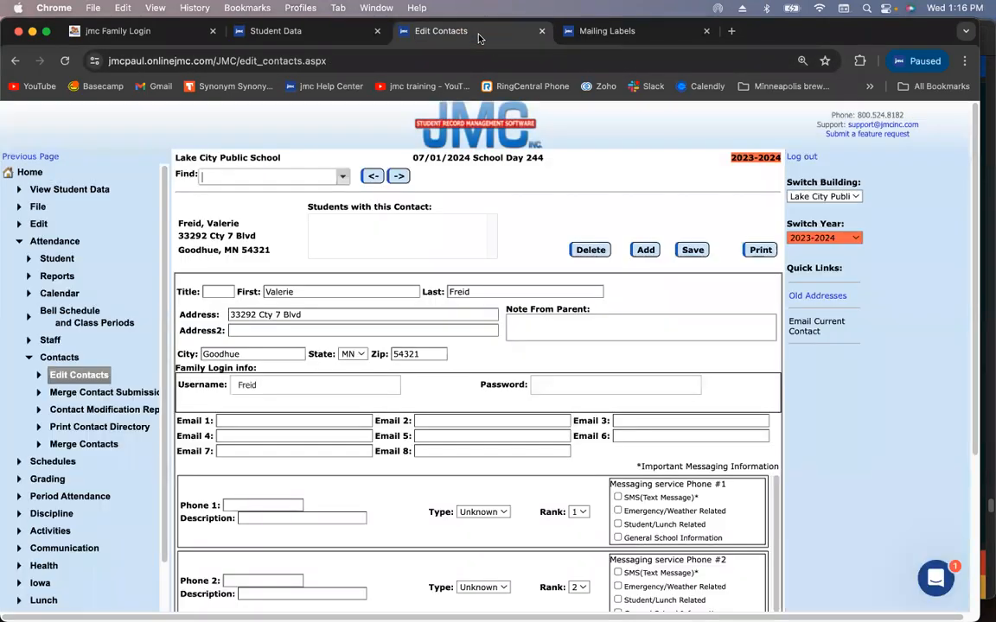
Give the mother's contact a unique last name and save it after the duplicate-name warning
double_click(482, 292)
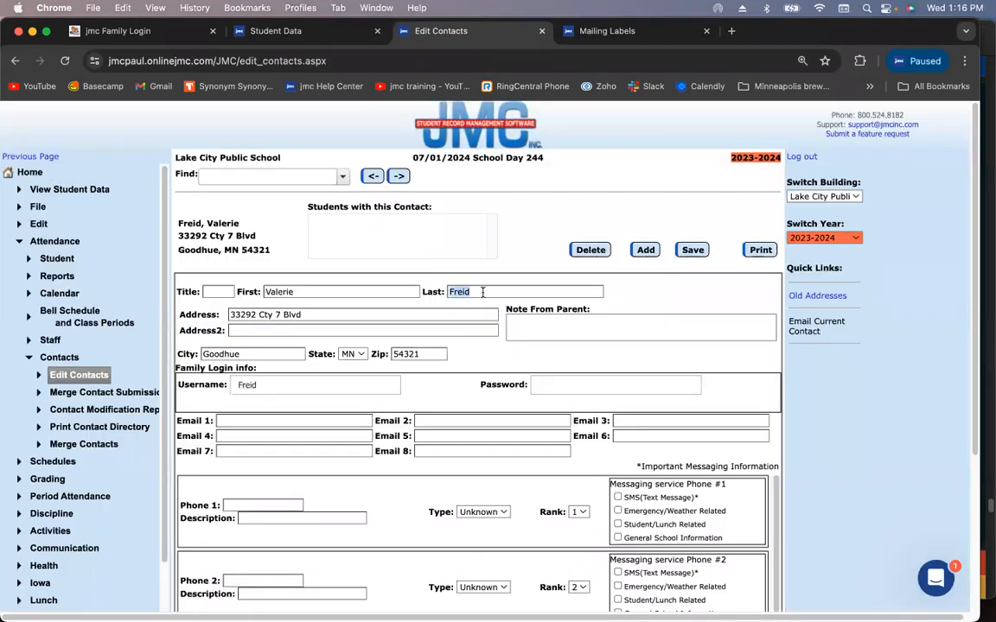
type("Varano")
left_click(694, 251)
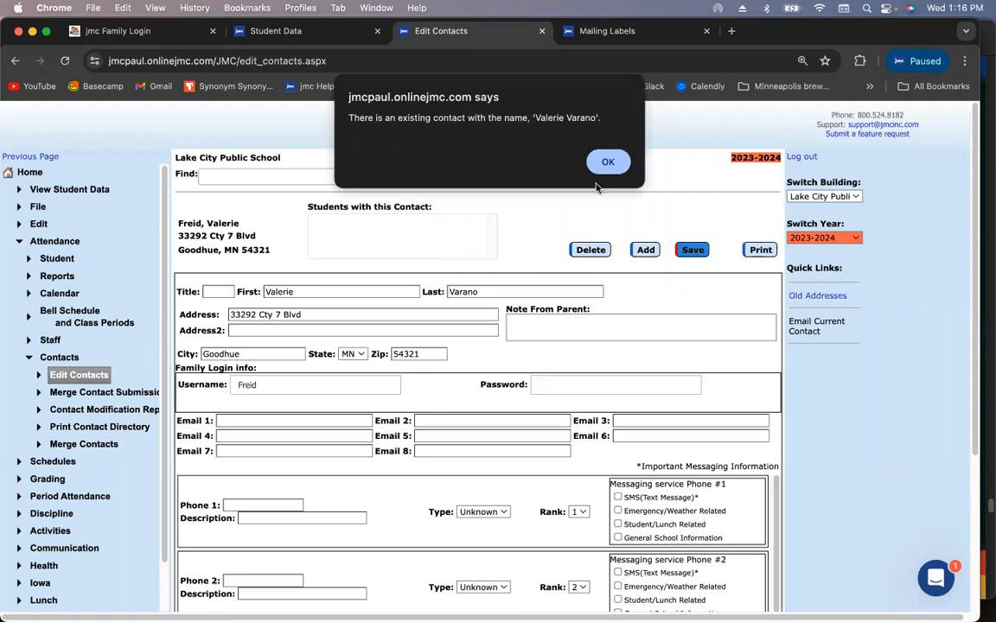
left_click(608, 164)
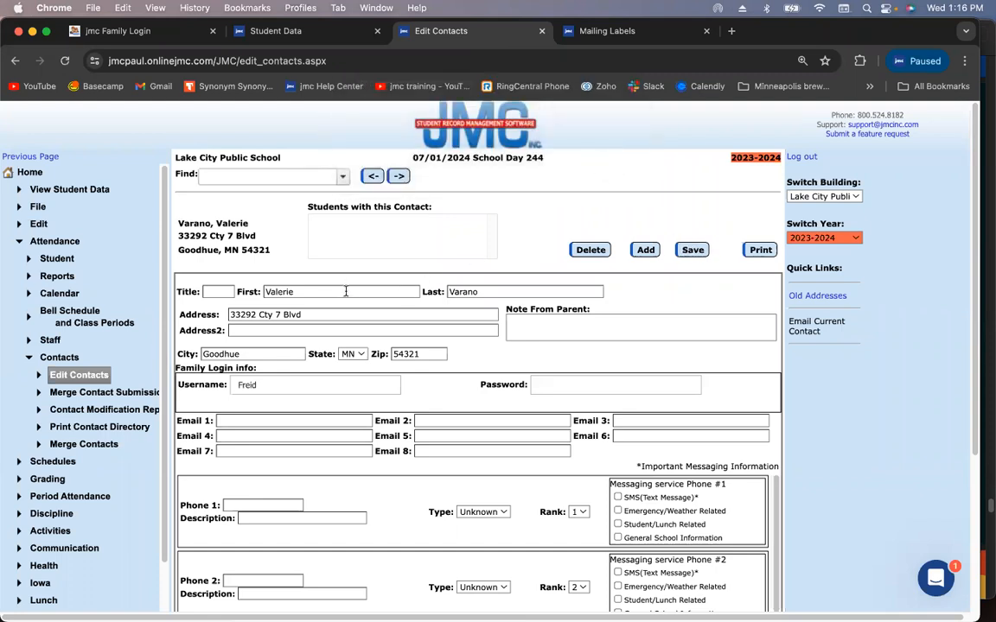
left_click(498, 294)
type("oo")
left_click(692, 250)
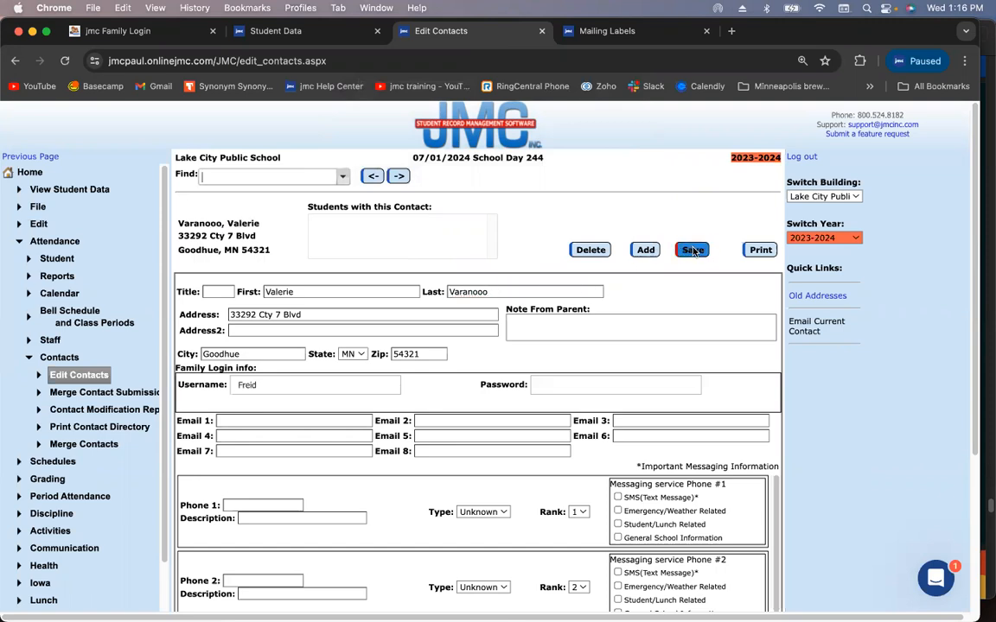
Copy the mother's renamed contact into the second Primary slot, described Mom - S-S, and save
left_click(276, 30)
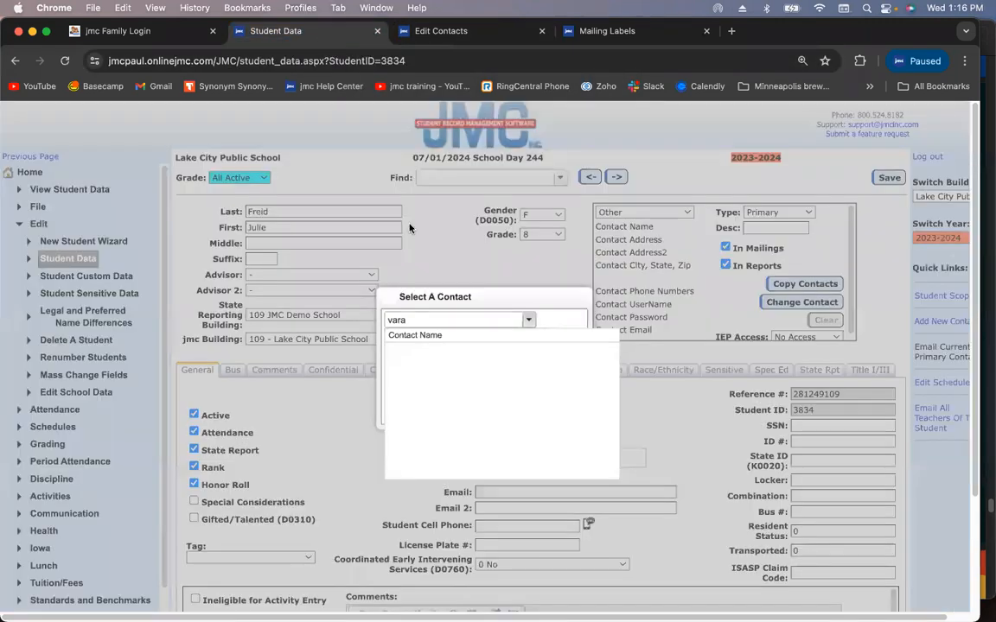
left_click(477, 318)
key("BackSpace")
type("var")
left_click(413, 350)
left_click(398, 364)
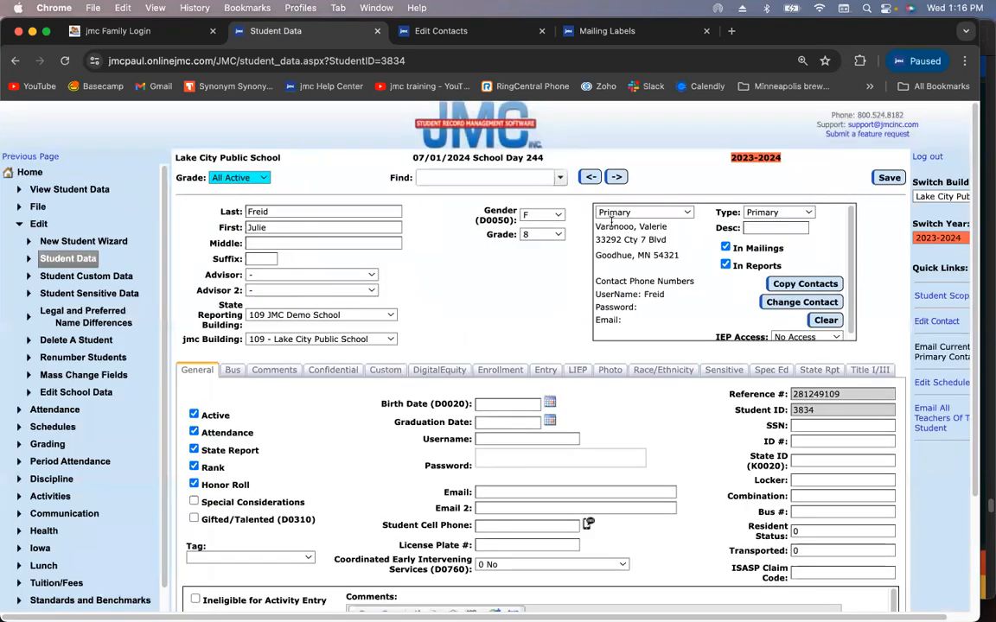
left_click(750, 227)
type("Mom - S-S")
left_click(875, 180)
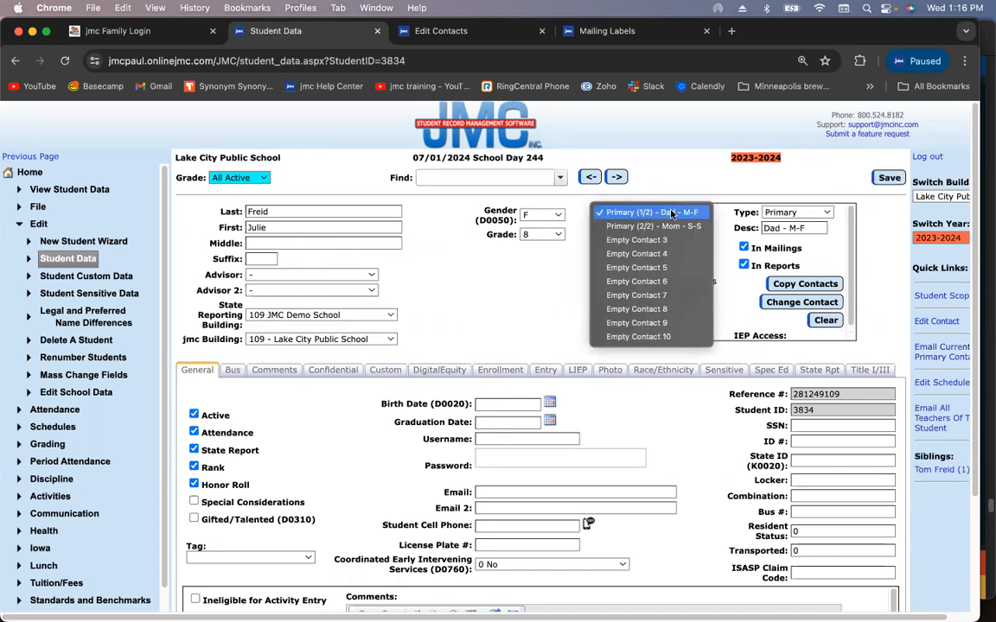
Check both primary contacts, Dad - M-F and Mom - S-S, in the contact dropdown
left_click(668, 213)
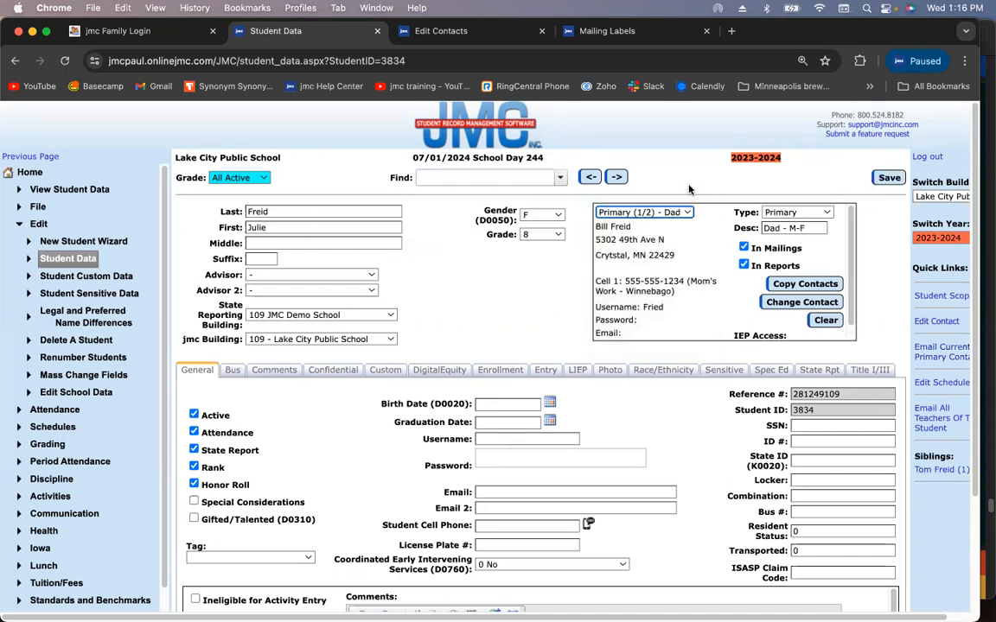
left_click(640, 212)
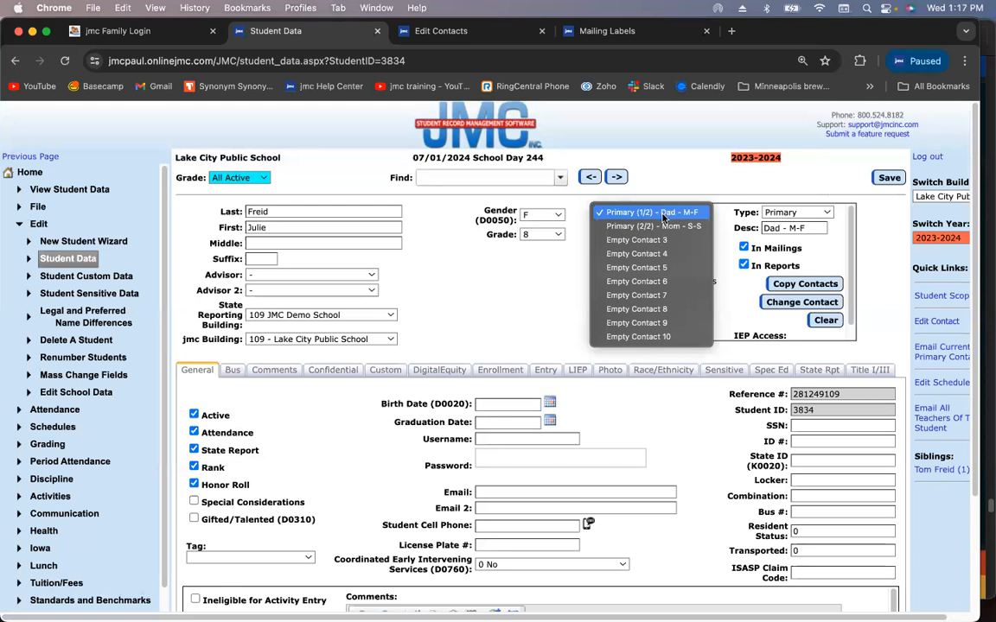
left_click(662, 225)
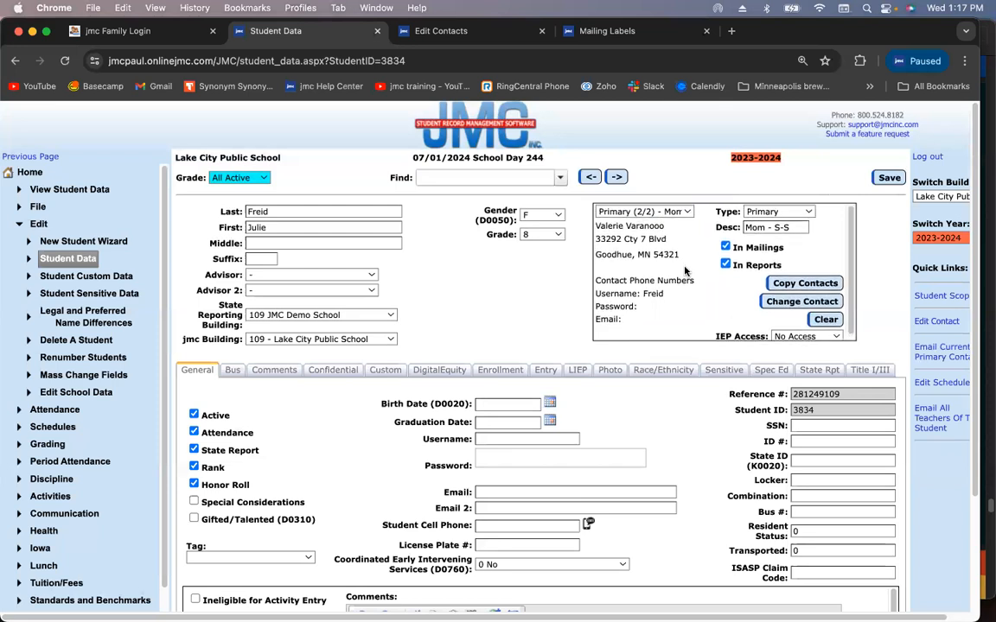
Change Dad's primary contact description to 'Dad - 50/50' and save
left_click(663, 214)
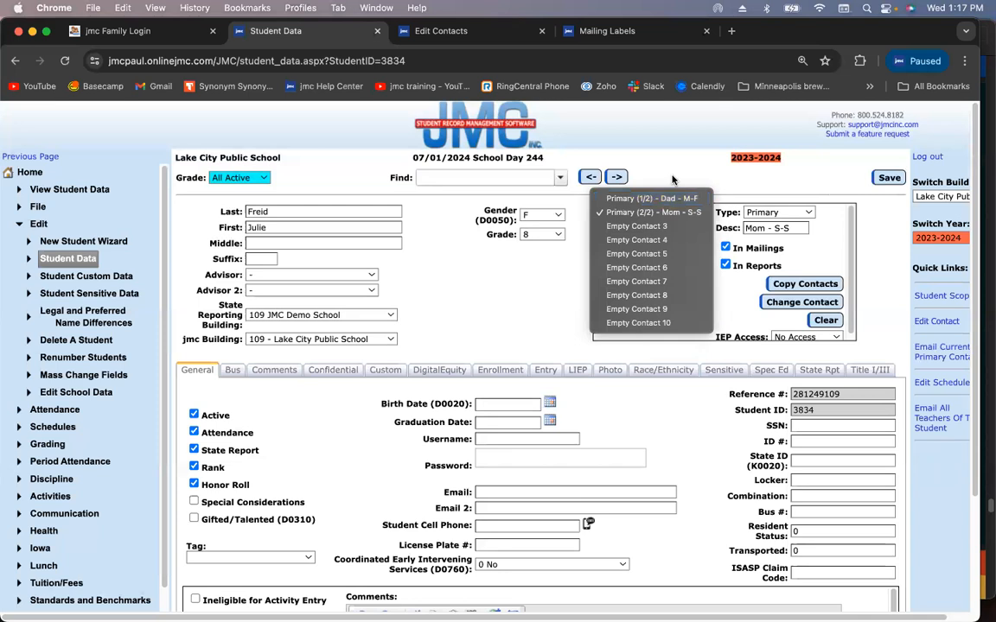
left_click(673, 179)
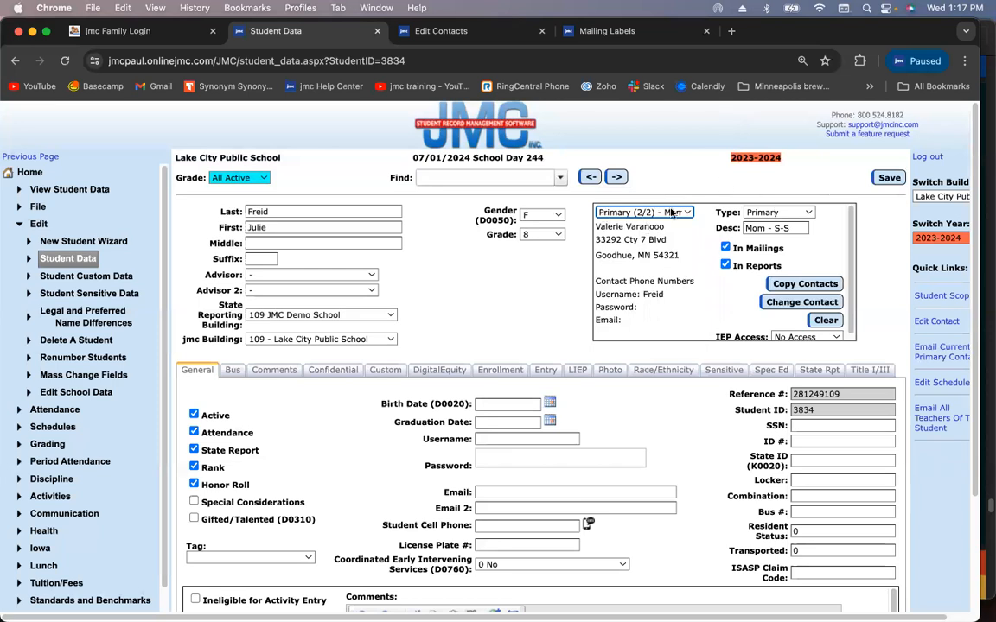
left_click(671, 211)
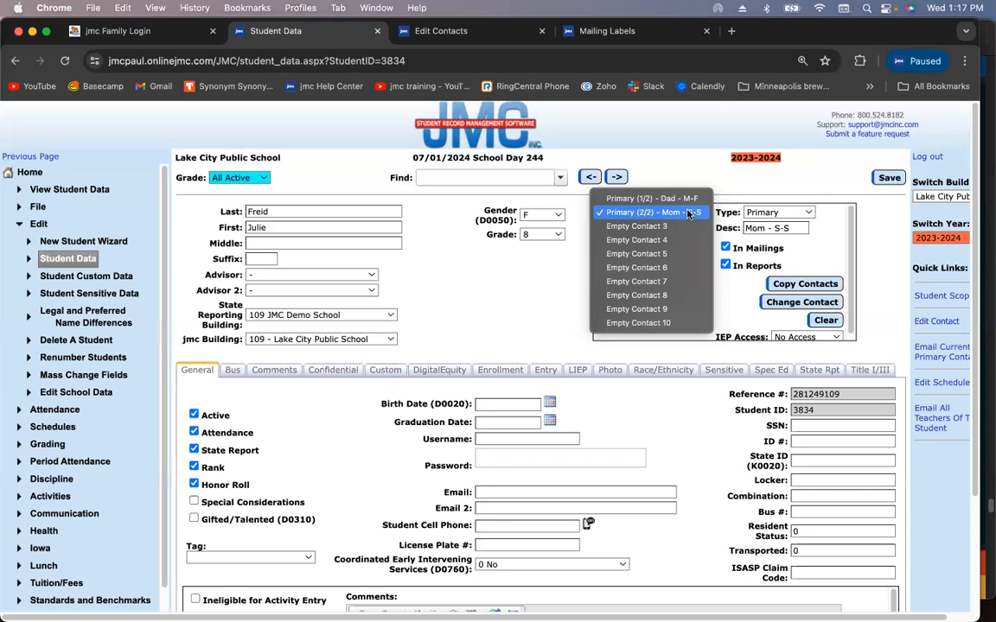
left_click(682, 201)
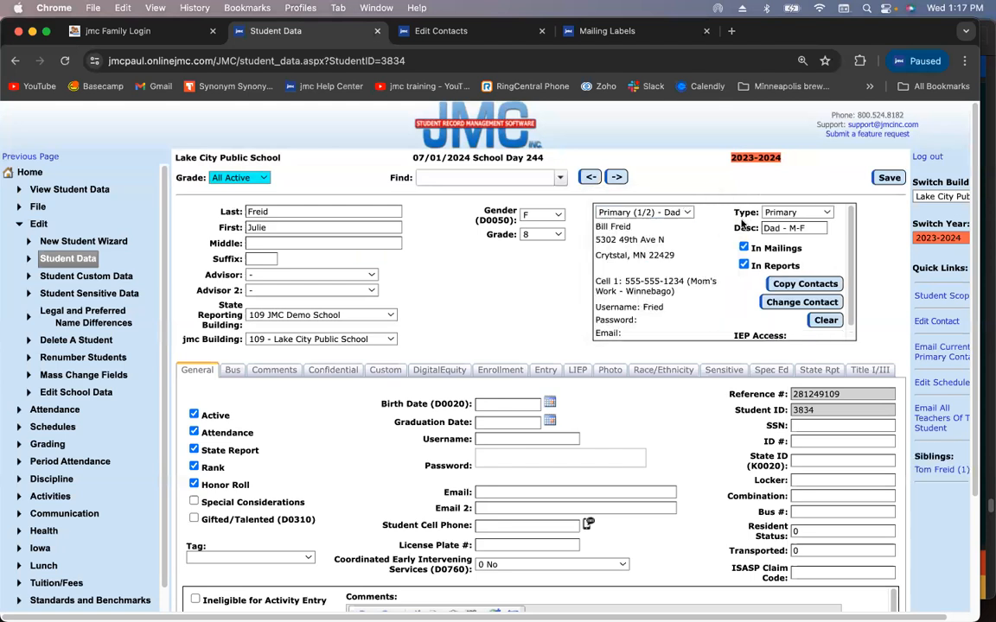
left_click(814, 228)
key("BackSpace")
key("BackSpace")
key("BackSpace")
type("50/50")
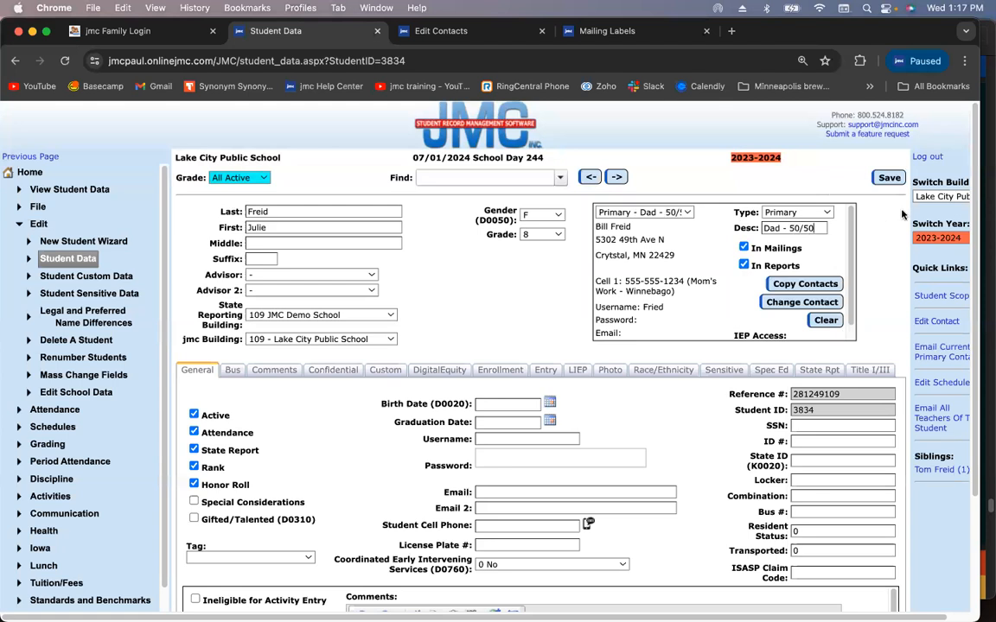
left_click(883, 181)
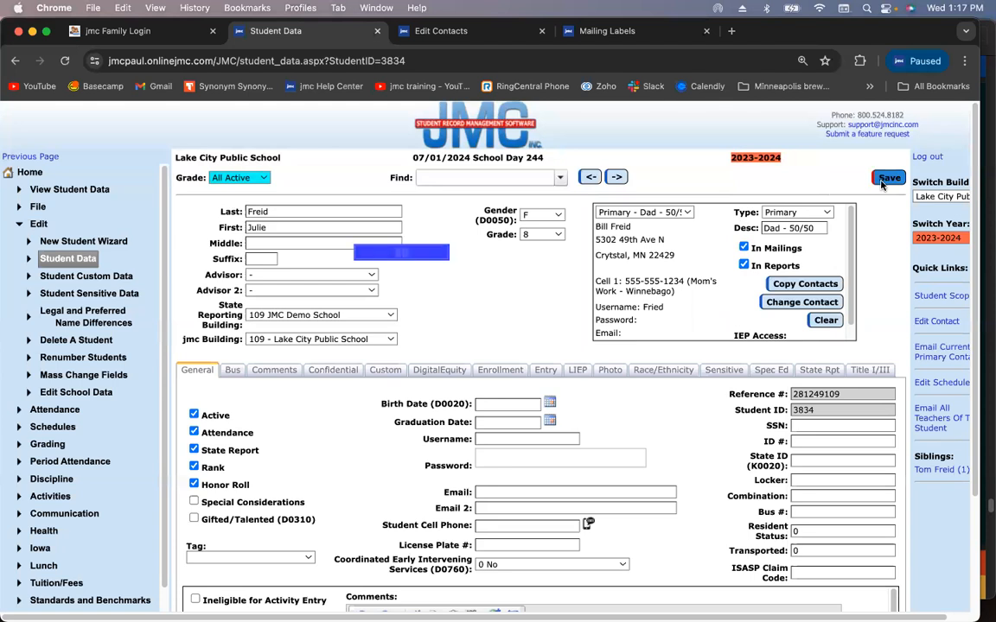
Change Mom's primary contact description to 'Mom - 50/50' and save
left_click(677, 212)
left_click(671, 226)
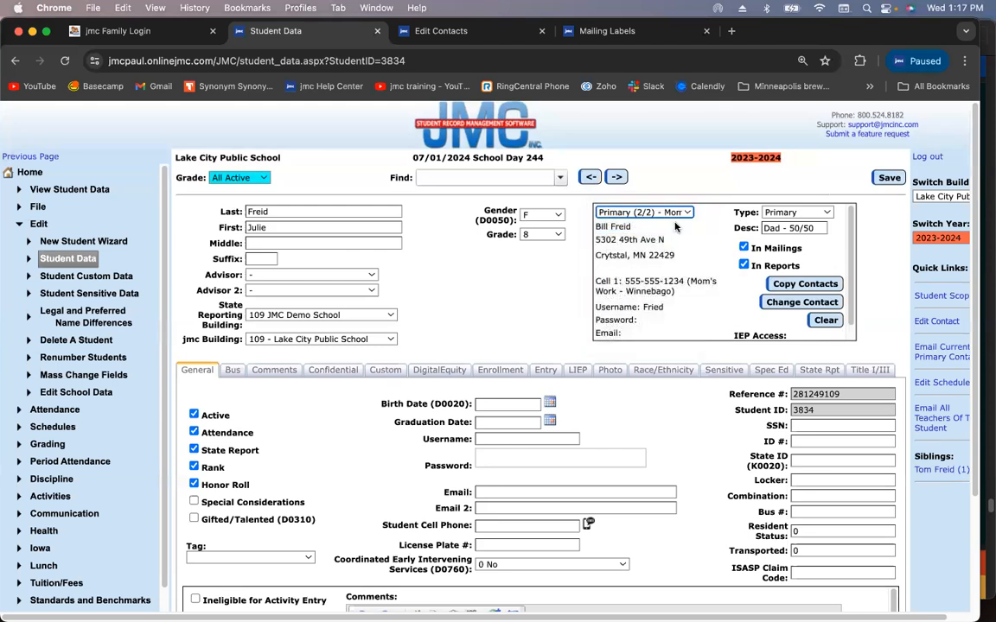
key("BackSpace")
key("BackSpace")
key("BackSpace")
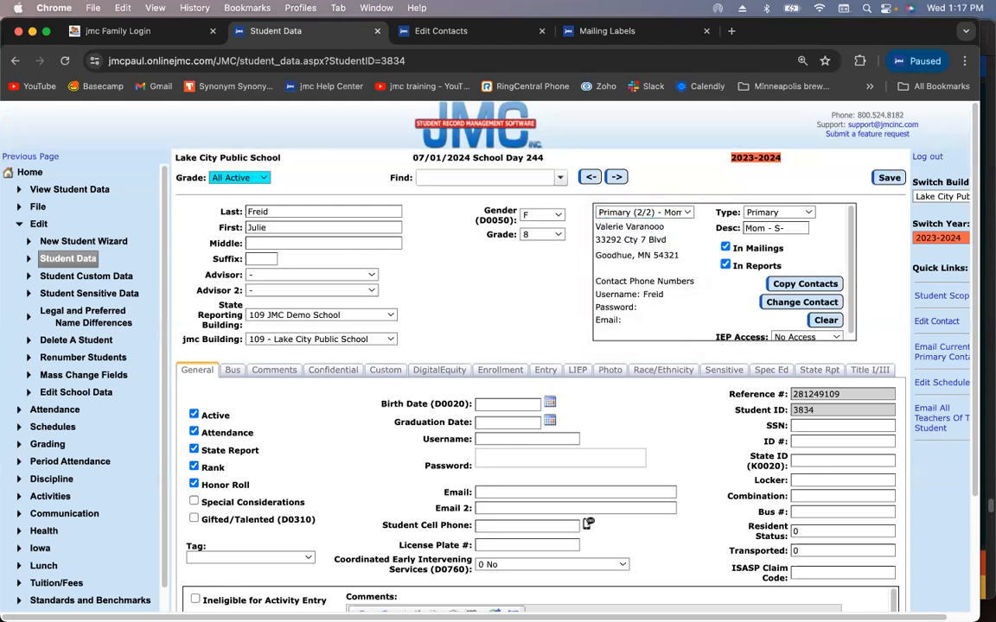
type("50/50")
left_click(887, 178)
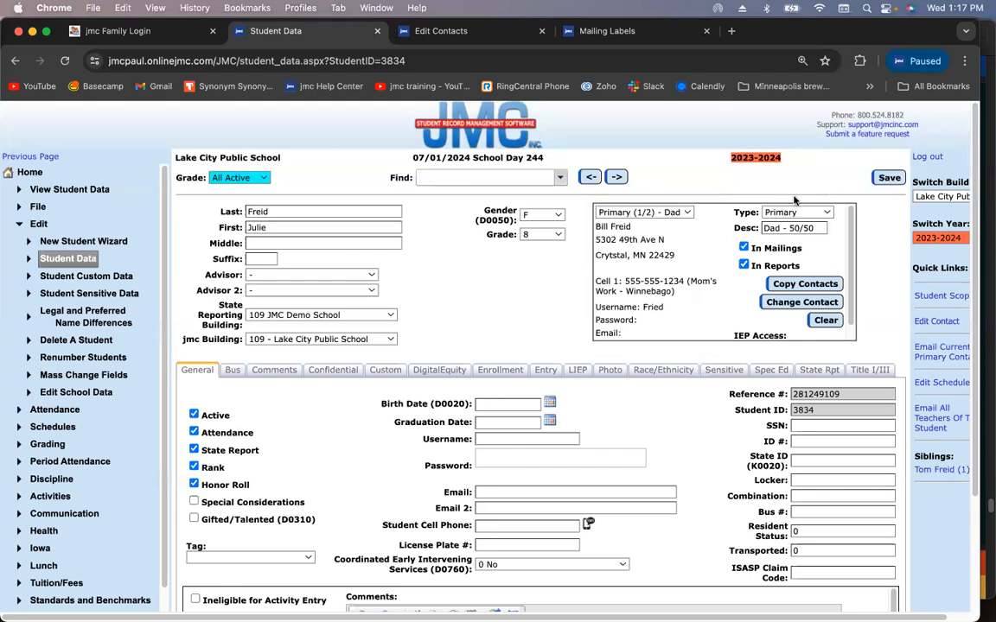
Make an empty contact slot a Lunch contact copied from Dad's entry (found via 'Frei'), then save
left_click(681, 213)
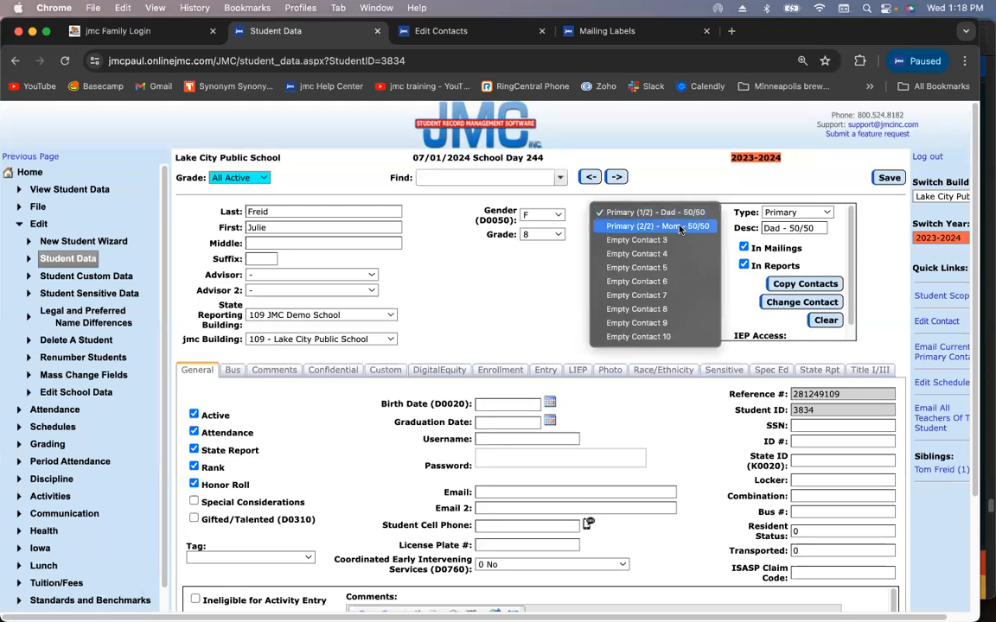
left_click(677, 281)
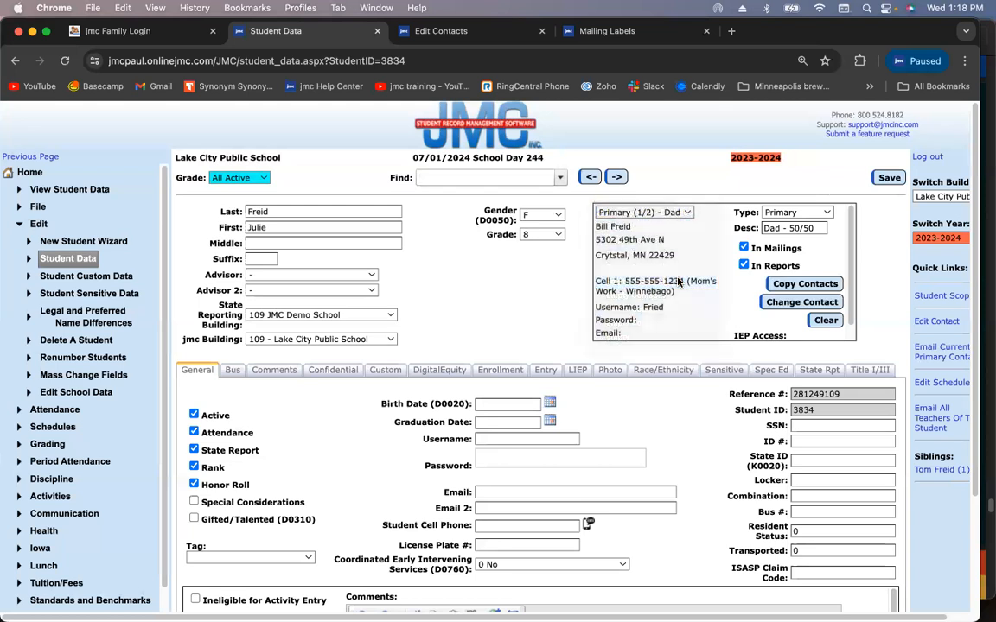
left_click(772, 213)
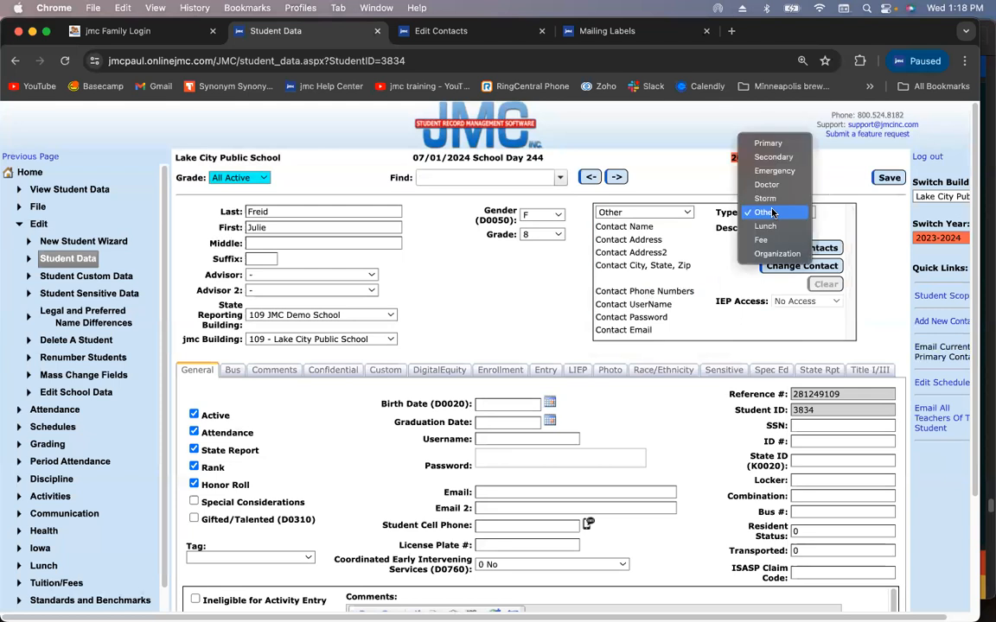
left_click(766, 226)
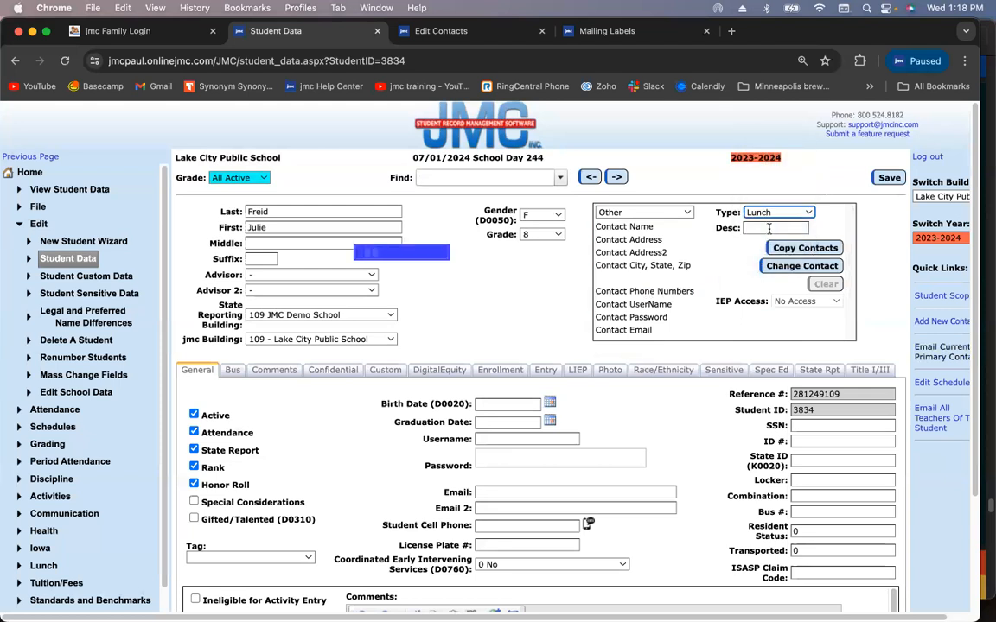
left_click(803, 248)
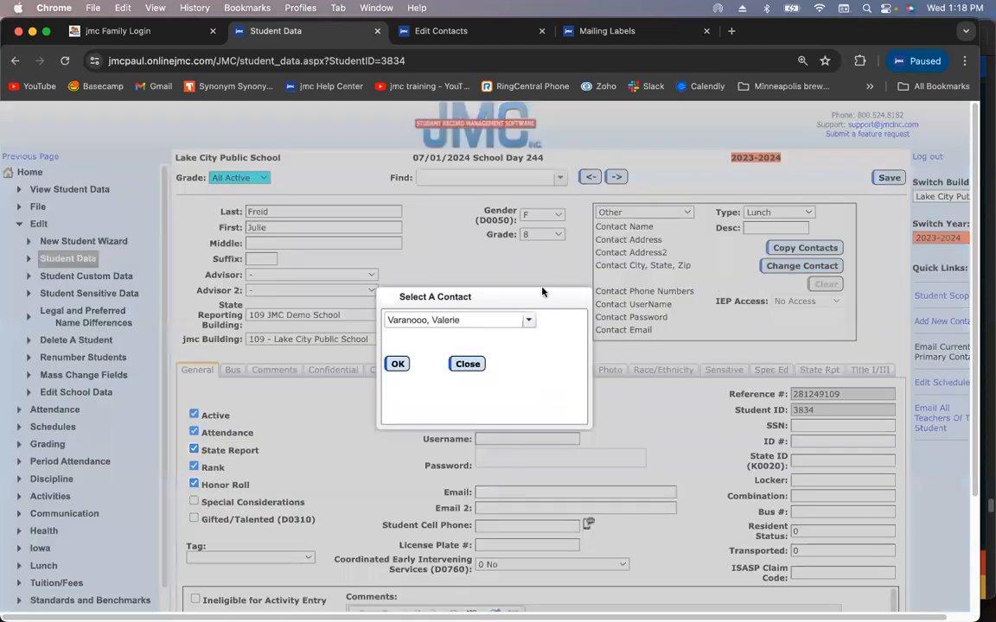
left_click(485, 319)
type("Frei")
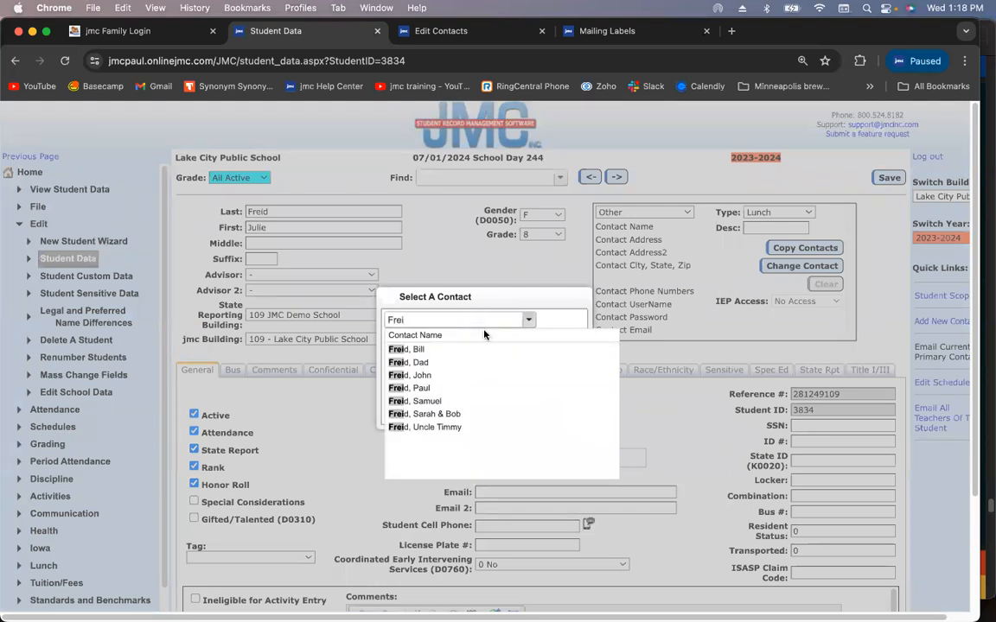
left_click(451, 350)
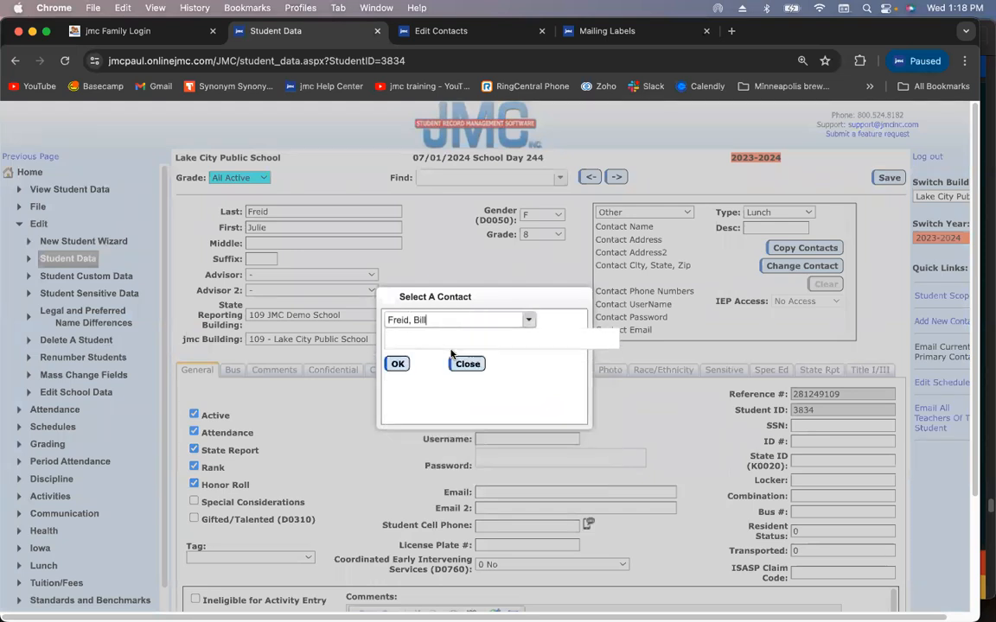
left_click(399, 364)
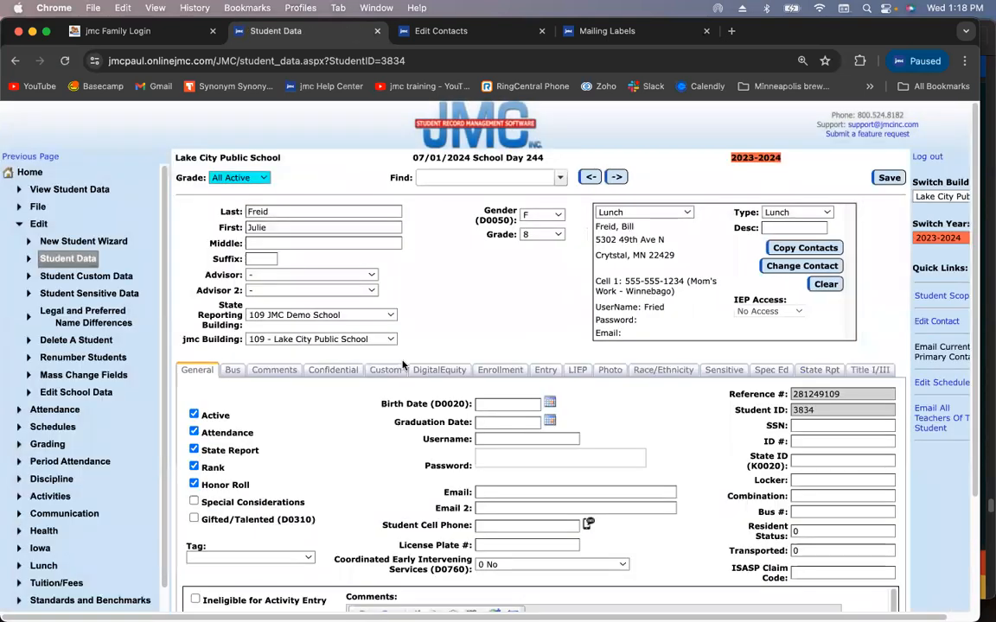
left_click(888, 179)
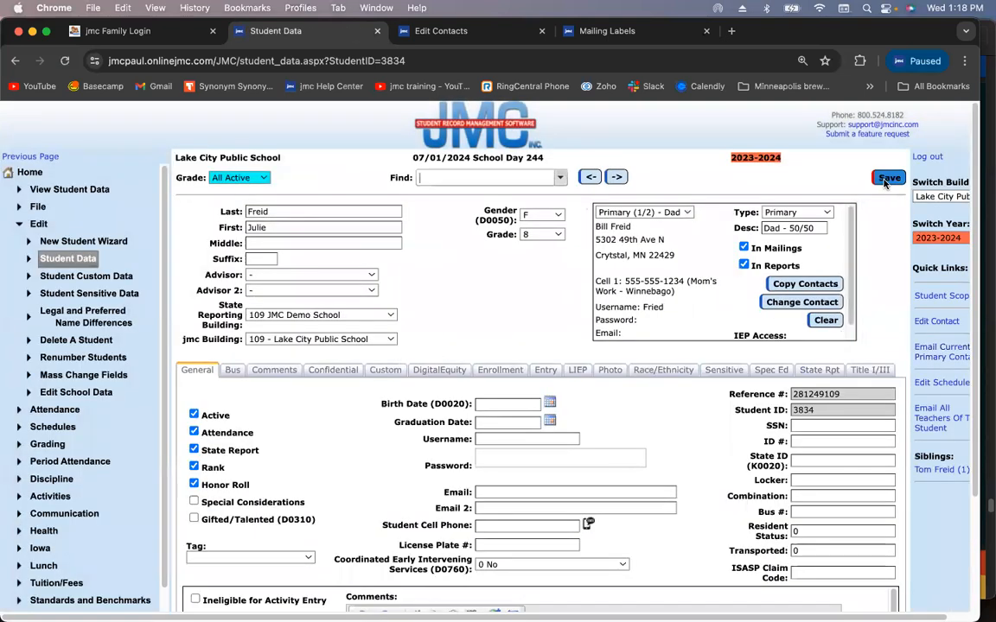
Fill Empty Contact 7 with Dad's contact, set its type to Fee, and save
left_click(665, 212)
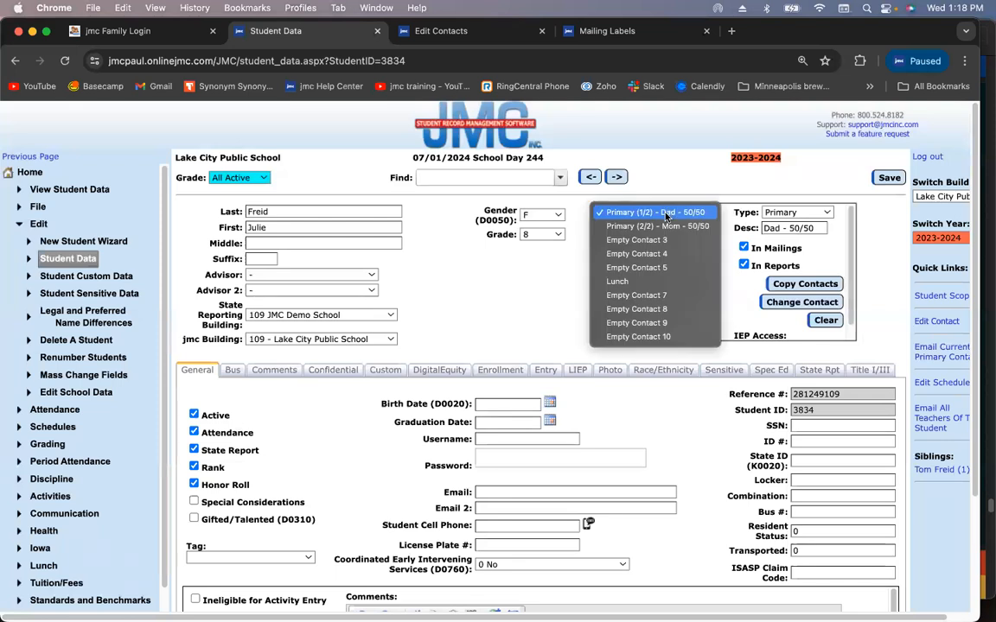
left_click(652, 297)
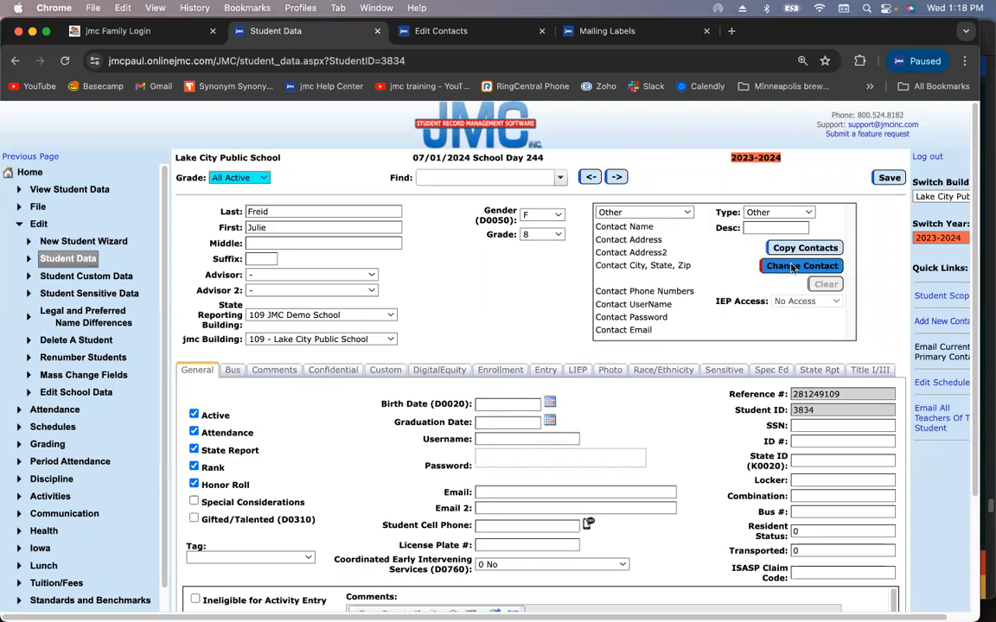
left_click(792, 267)
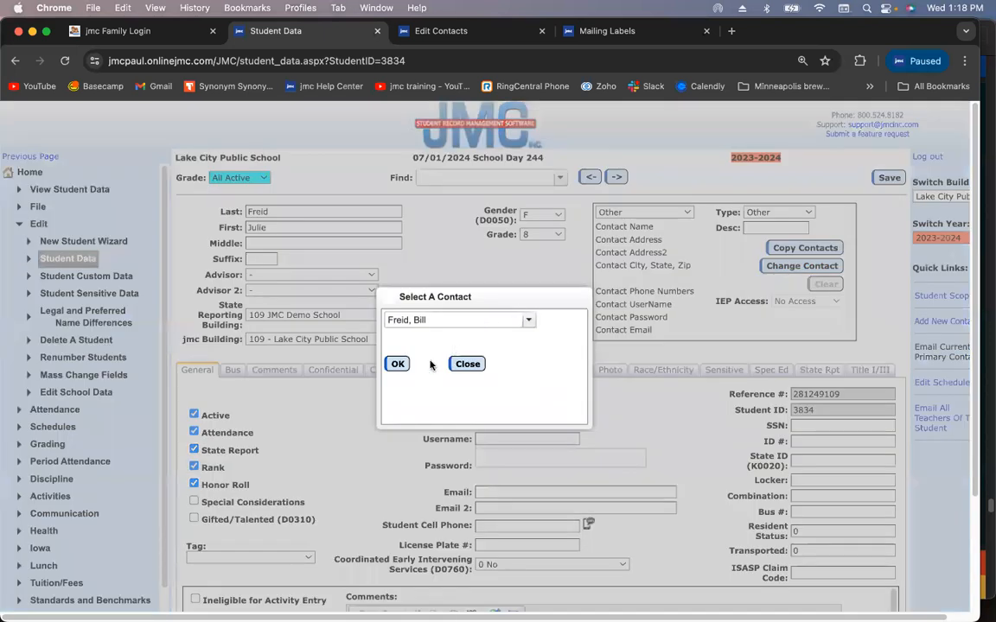
left_click(397, 364)
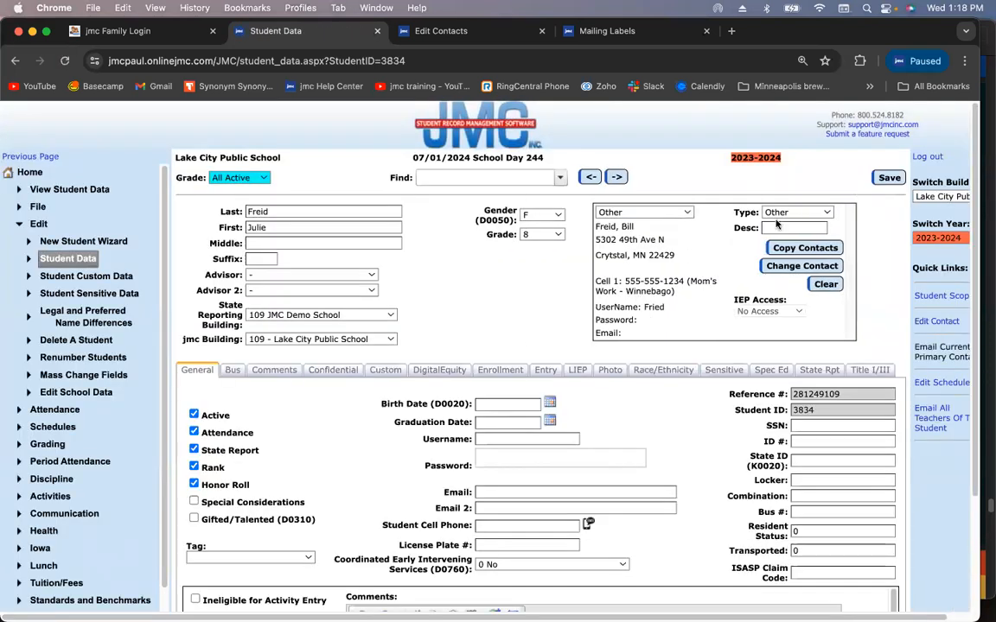
left_click(793, 213)
left_click(782, 221)
left_click(885, 179)
left_click(885, 178)
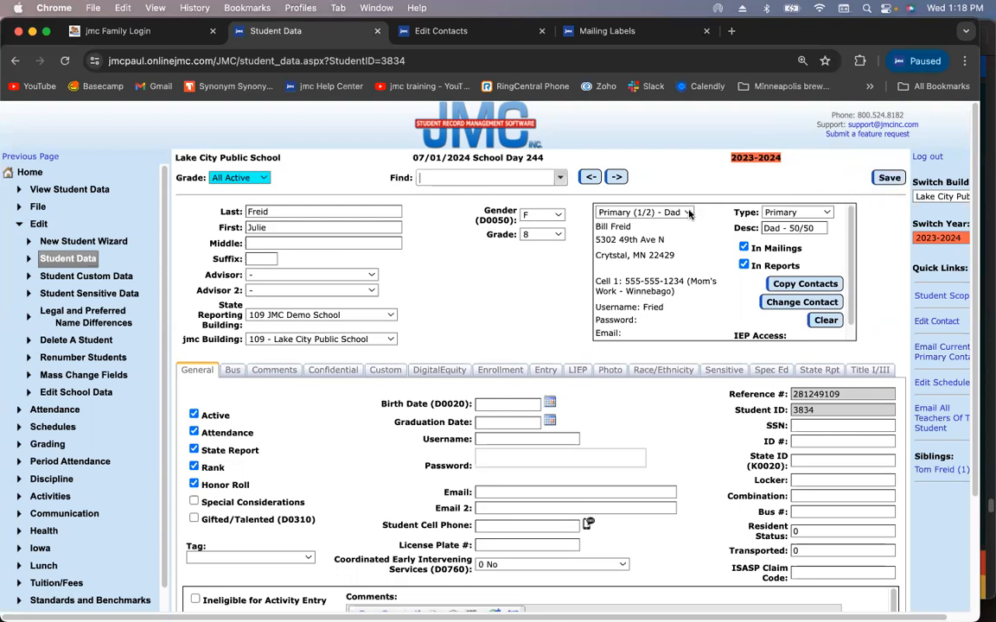
Review the contact list and switch to Primary (2/2) - Mom - 50/50
left_click(655, 213)
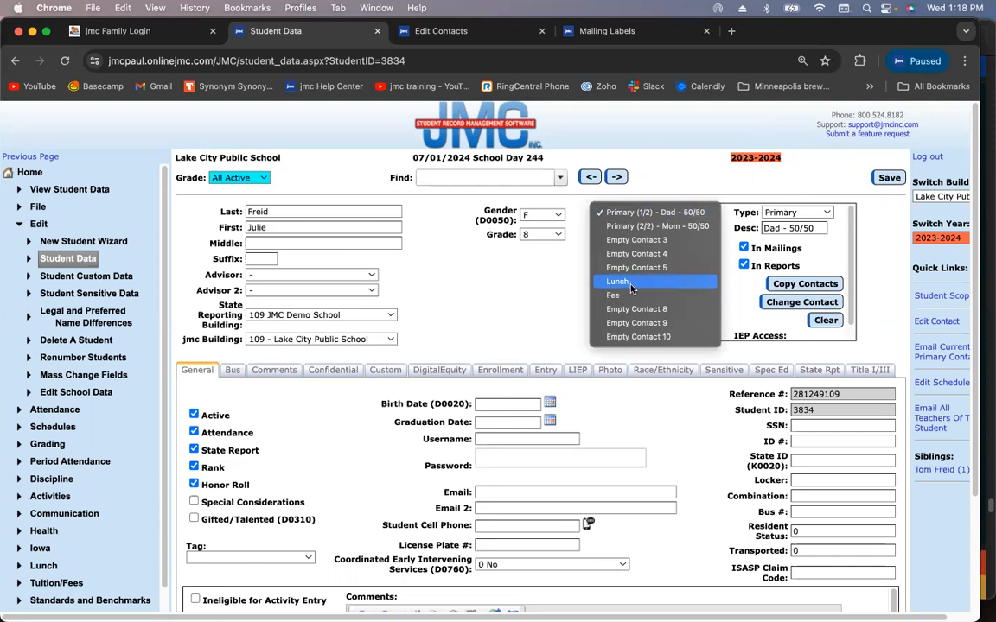
left_click(657, 212)
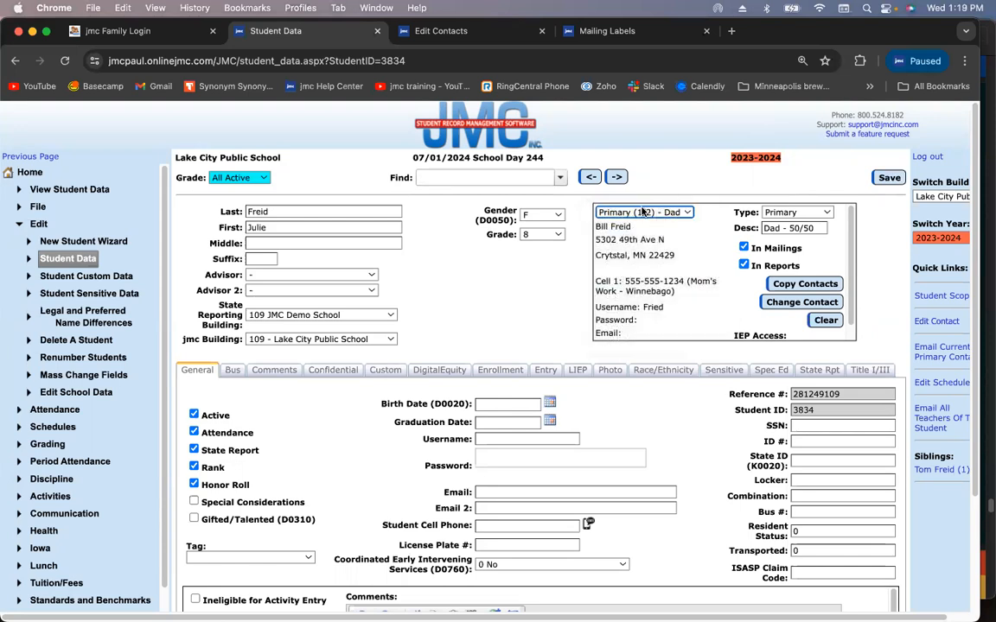
left_click(657, 213)
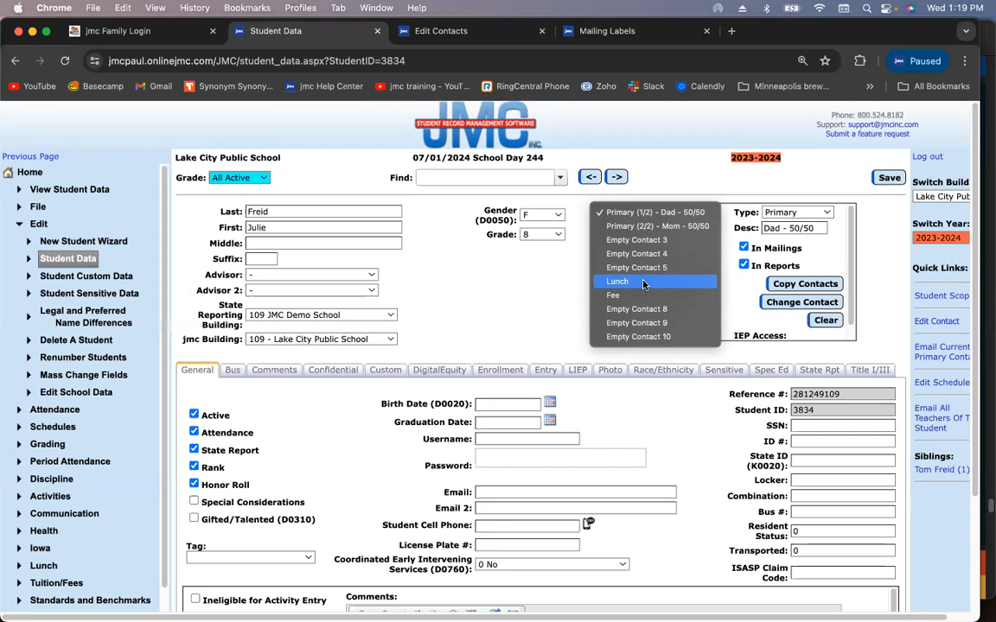
left_click(657, 213)
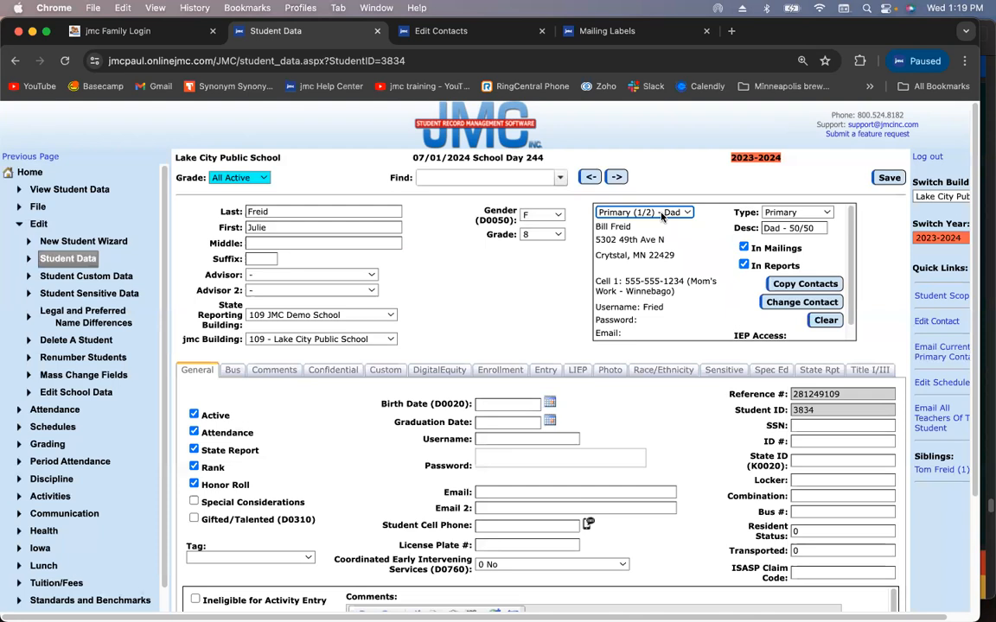
left_click(661, 215)
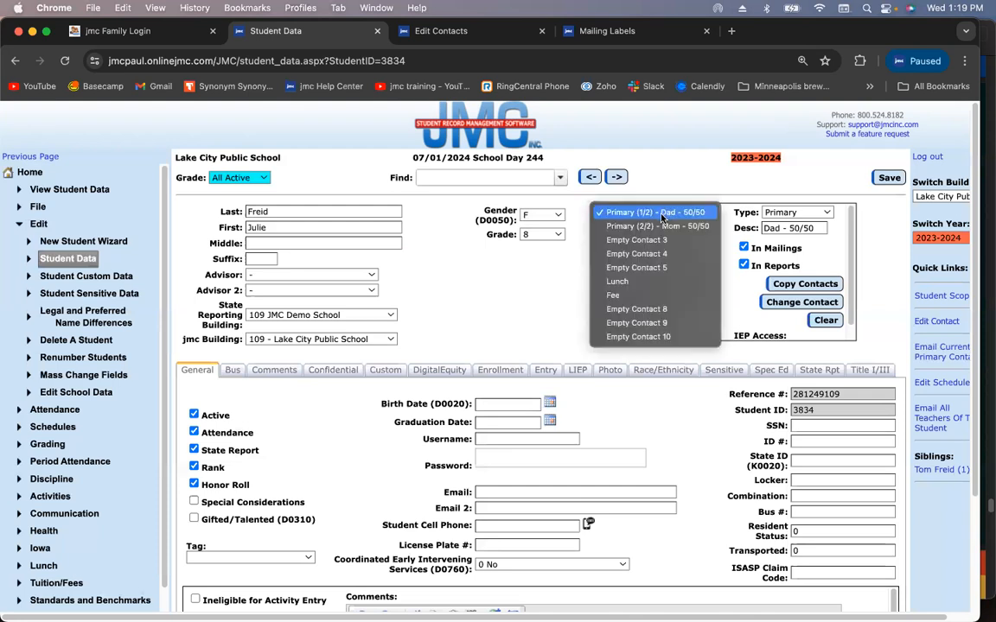
left_click(664, 226)
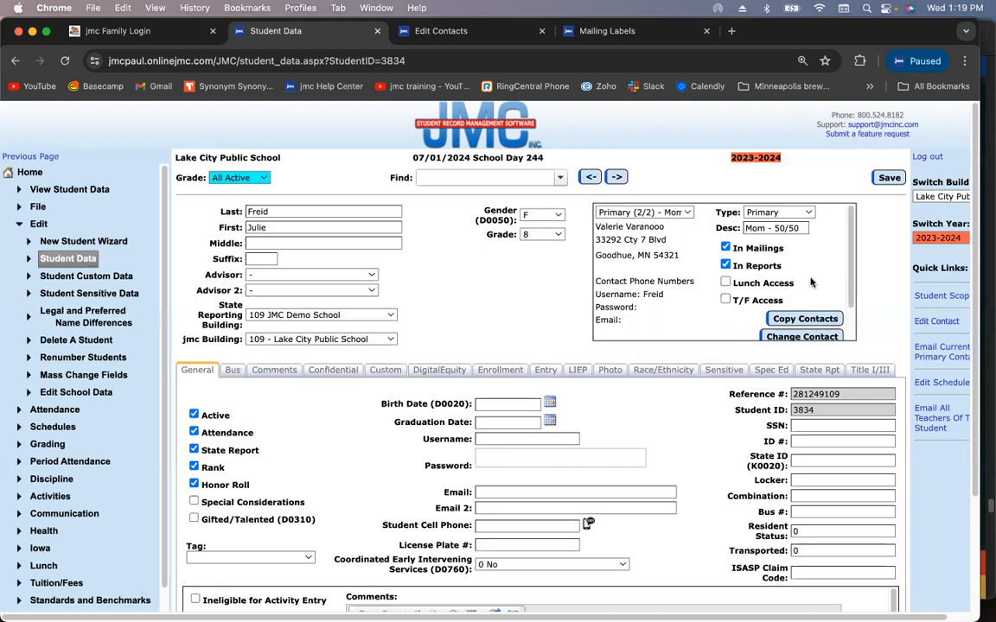
Toggle Mom's Lunch Access and T/F Access on and back off, then save the record
left_click(727, 283)
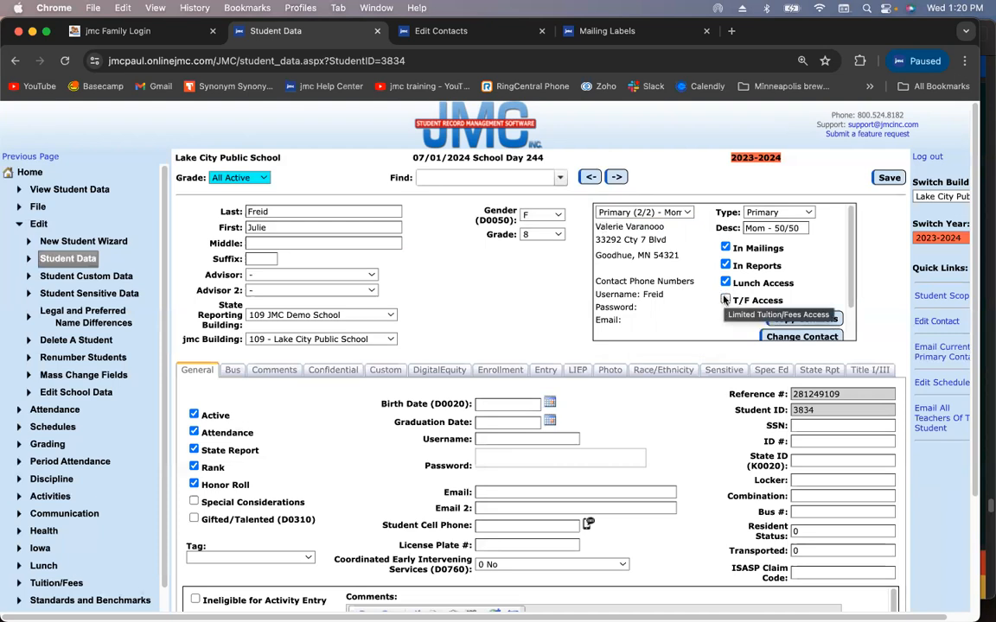
left_click(724, 299)
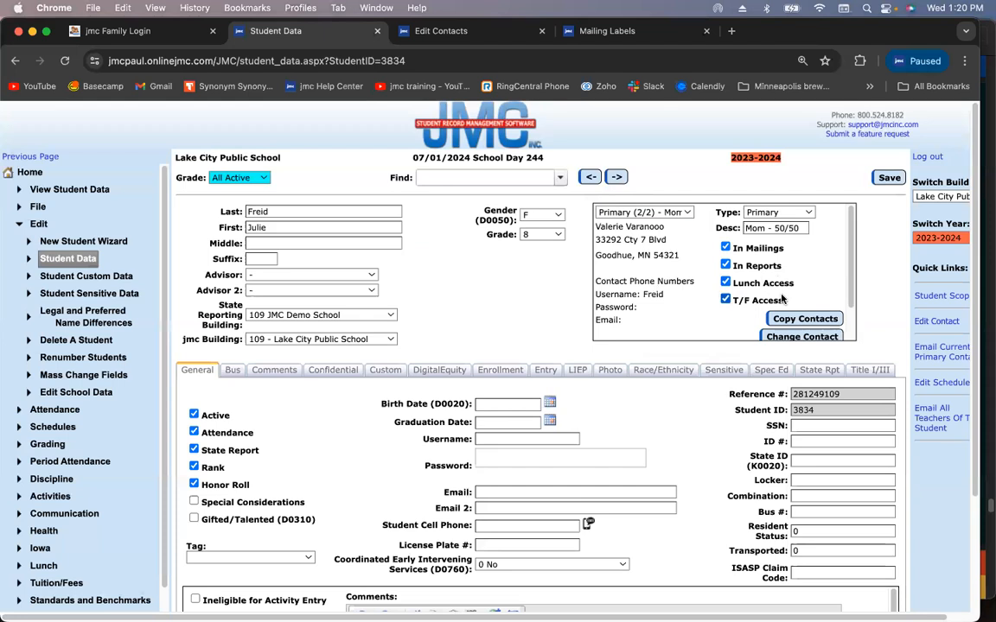
left_click(725, 282)
left_click(725, 299)
left_click(890, 179)
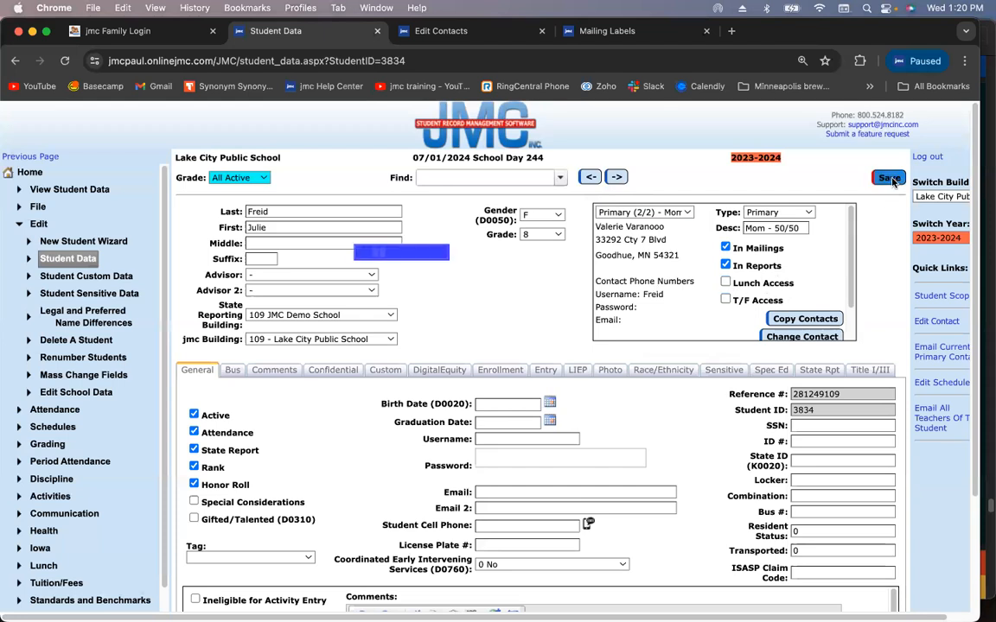
left_click(661, 213)
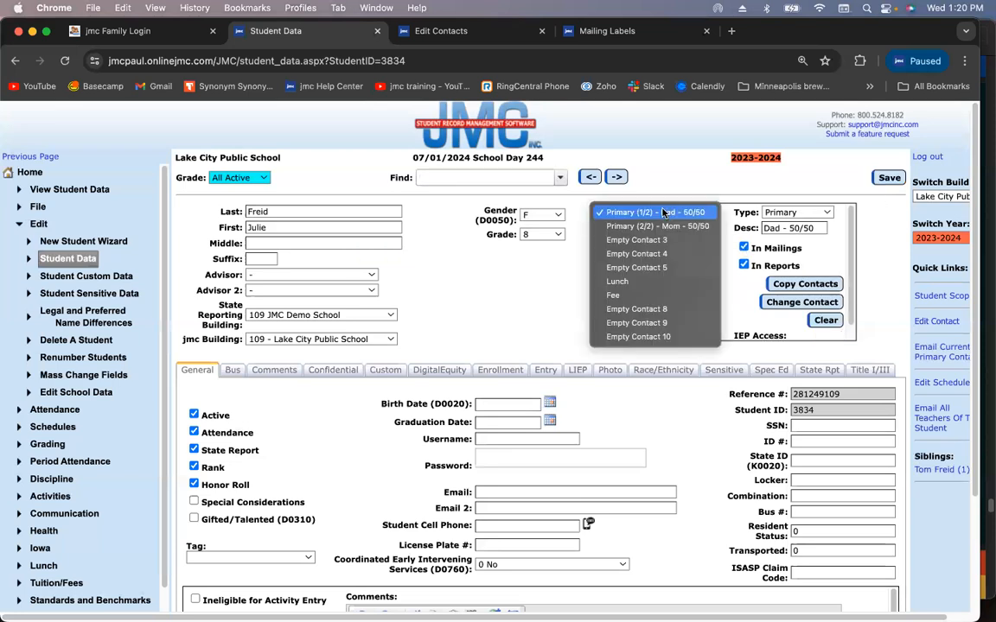
Check Lunch Access and T/F Access on Mom's primary contact and save
left_click(659, 226)
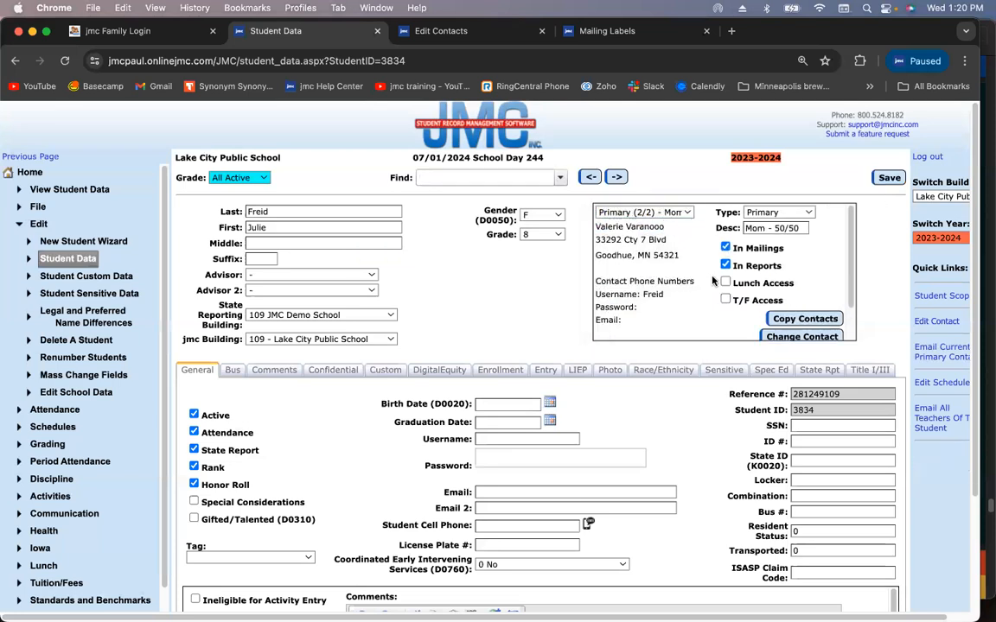
left_click(725, 282)
left_click(725, 299)
left_click(888, 178)
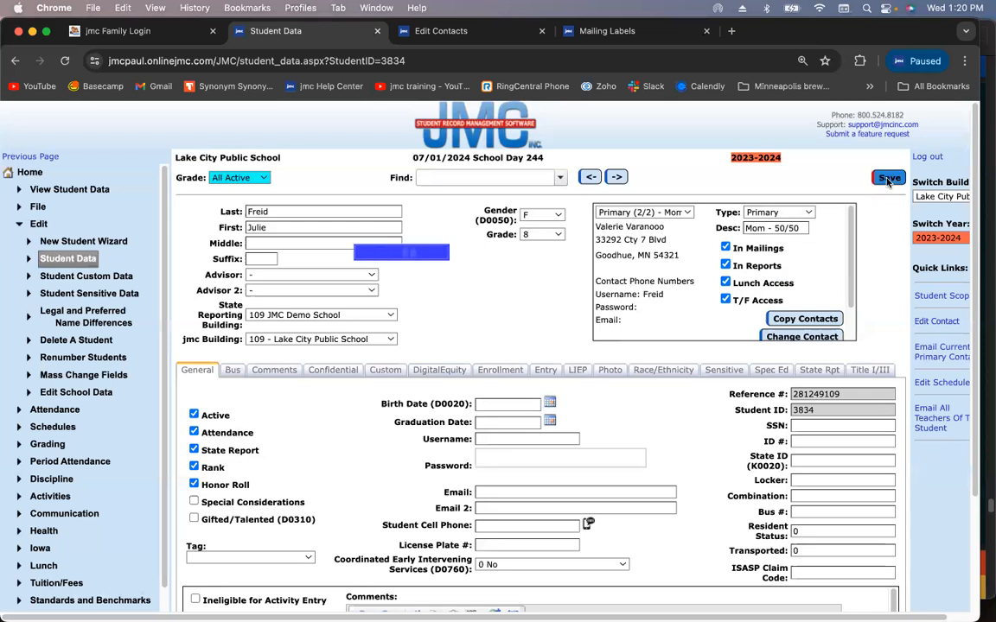
Reopen Mom's contact to verify the saved access, then return to Dad's primary contact
left_click(673, 214)
left_click(644, 212)
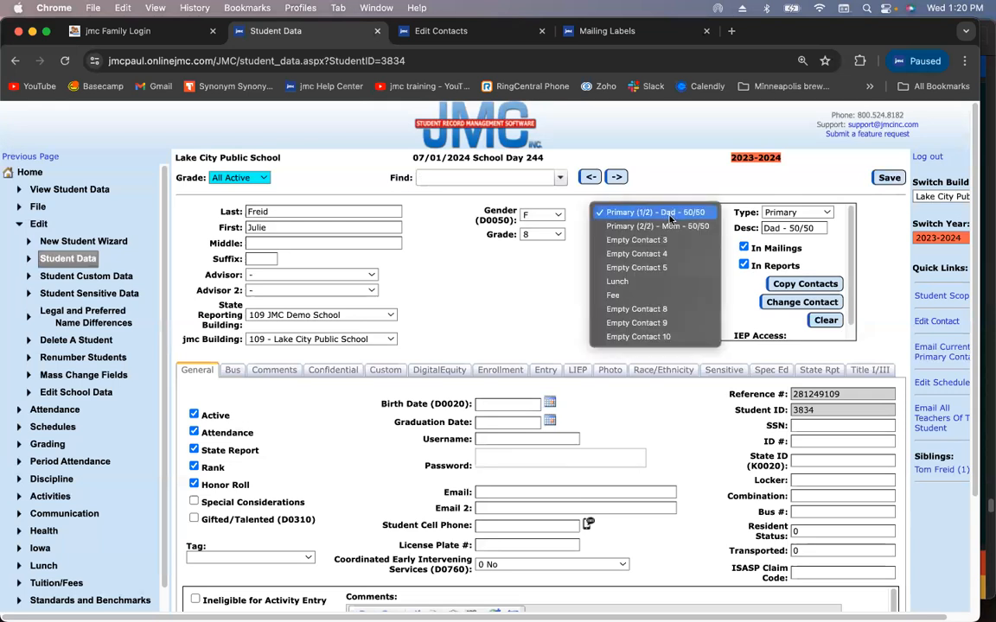
left_click(653, 225)
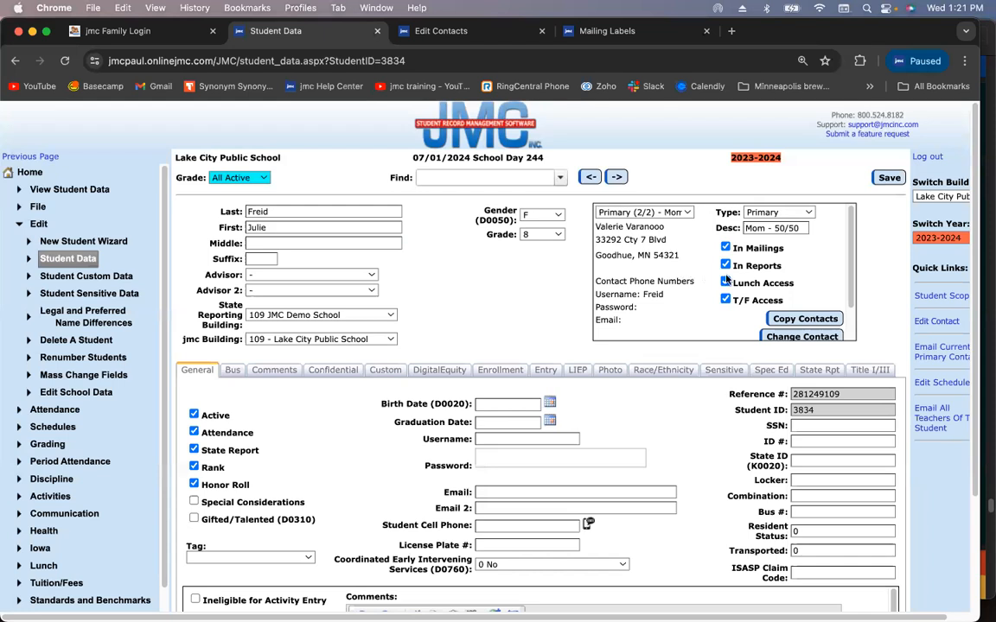
left_click(665, 210)
left_click(644, 199)
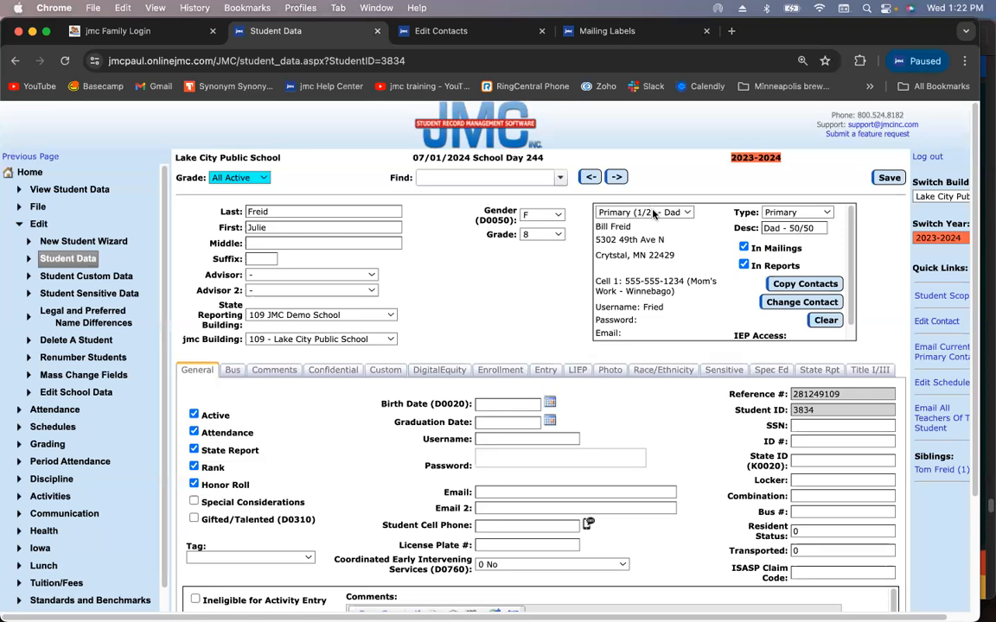
Fill empty Contact 3 with an existing contact found by a name search
left_click(653, 212)
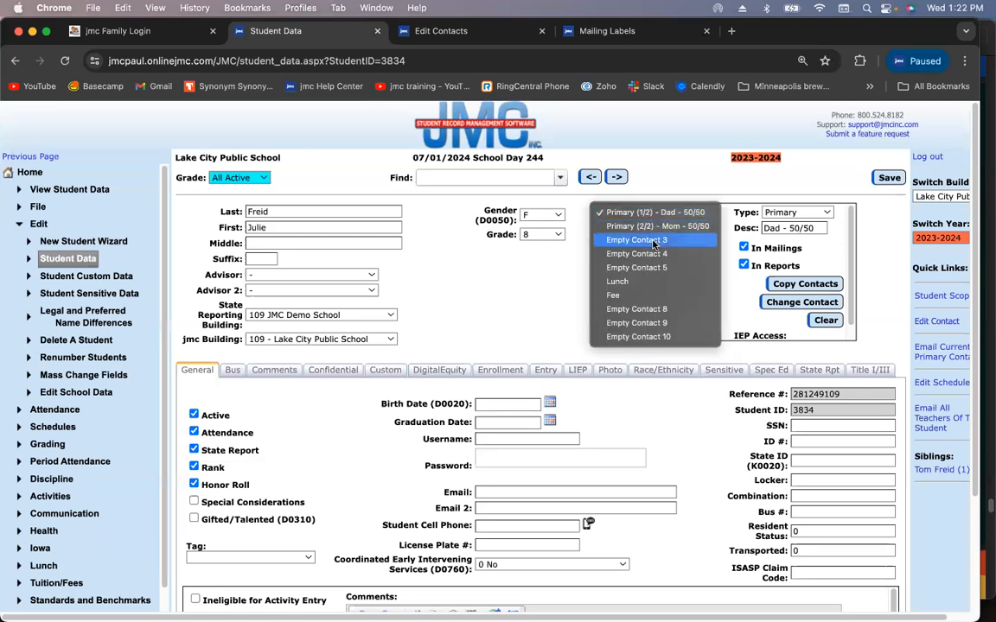
left_click(654, 241)
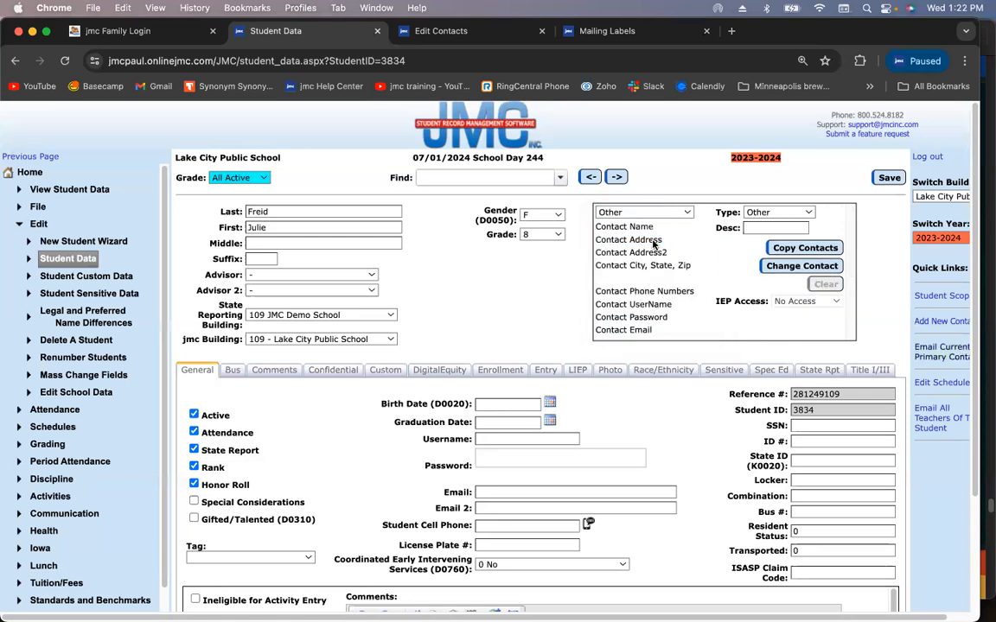
left_click(803, 265)
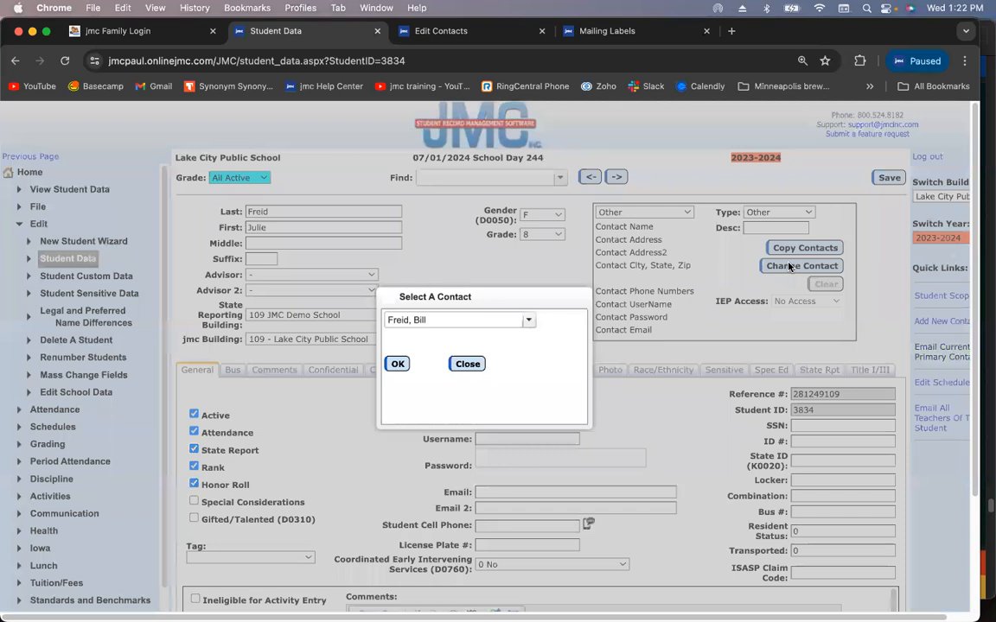
left_click(458, 322)
type("suz")
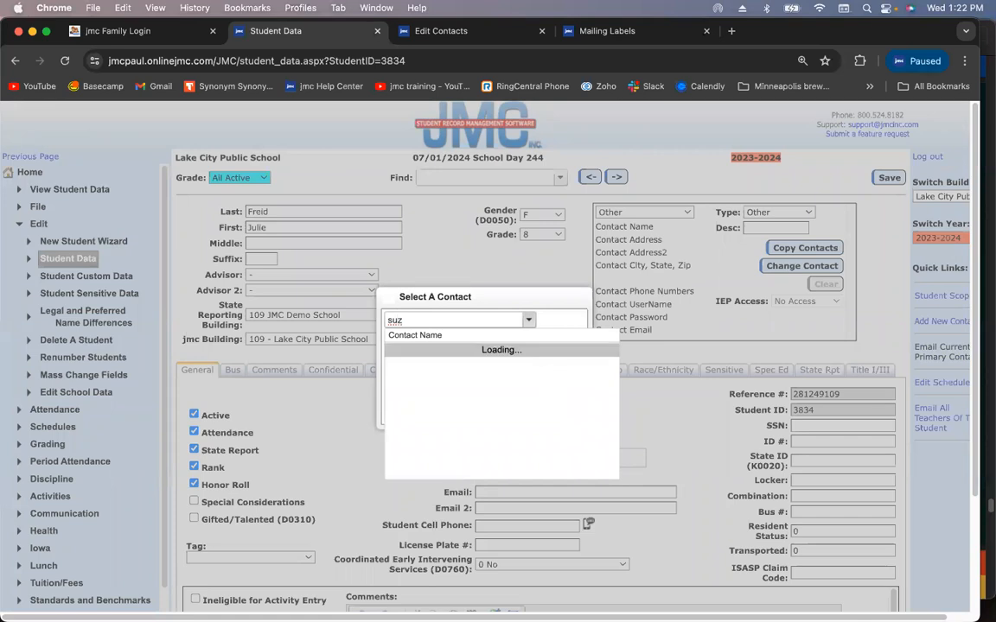
key("BackSpace")
type("s")
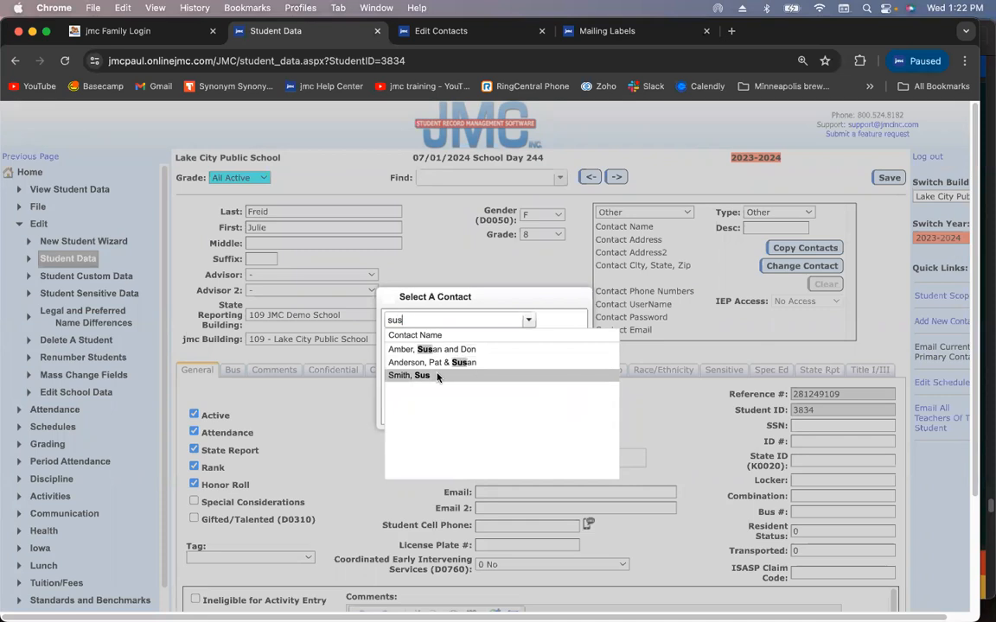
left_click(435, 376)
left_click(399, 364)
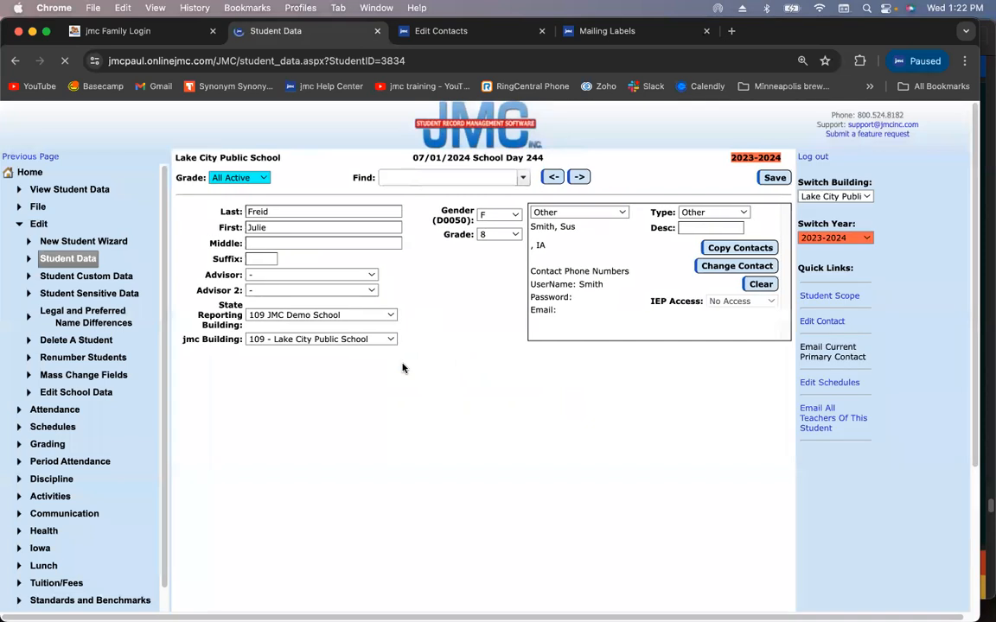
left_click(784, 212)
left_click(784, 213)
Make the third contact Primary, describe it 'Bio-Mom - Noncust', and save
left_click(782, 213)
left_click(775, 145)
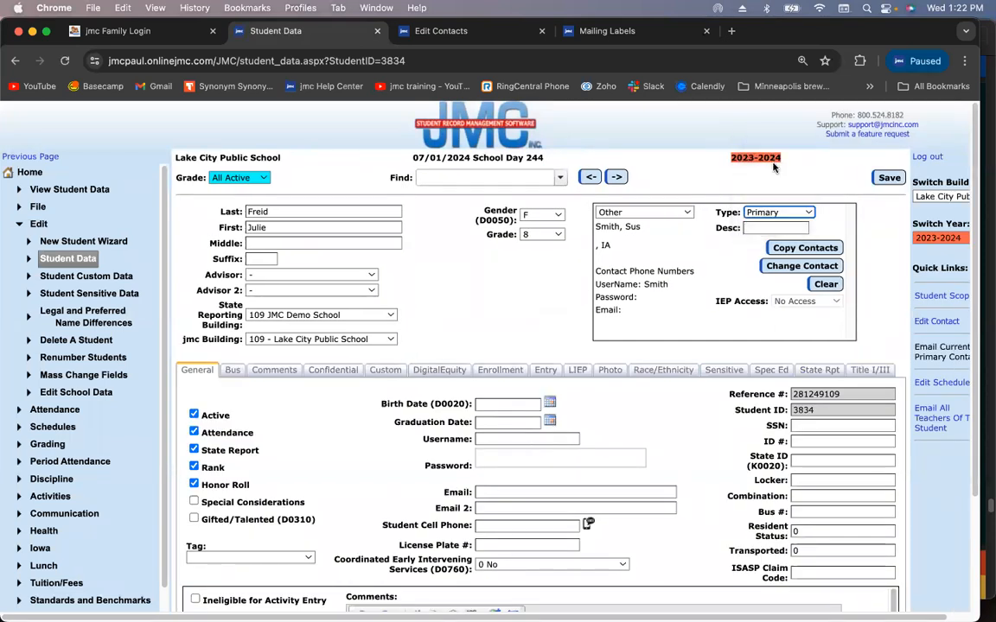
type("Bio")
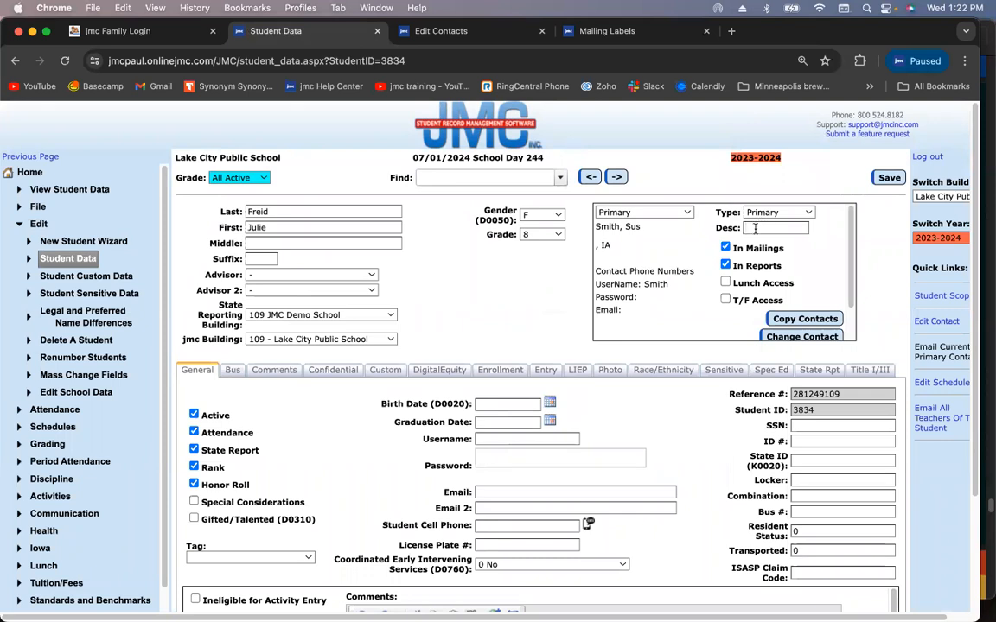
type("-Mom - Non=")
key("BackSpace")
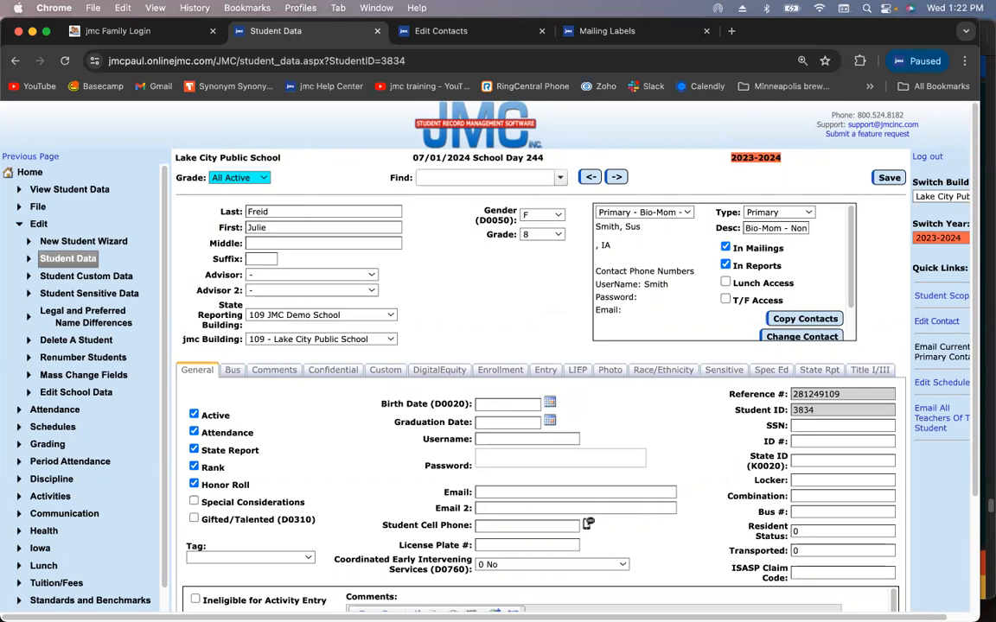
type("cust")
left_click(883, 179)
left_click(666, 213)
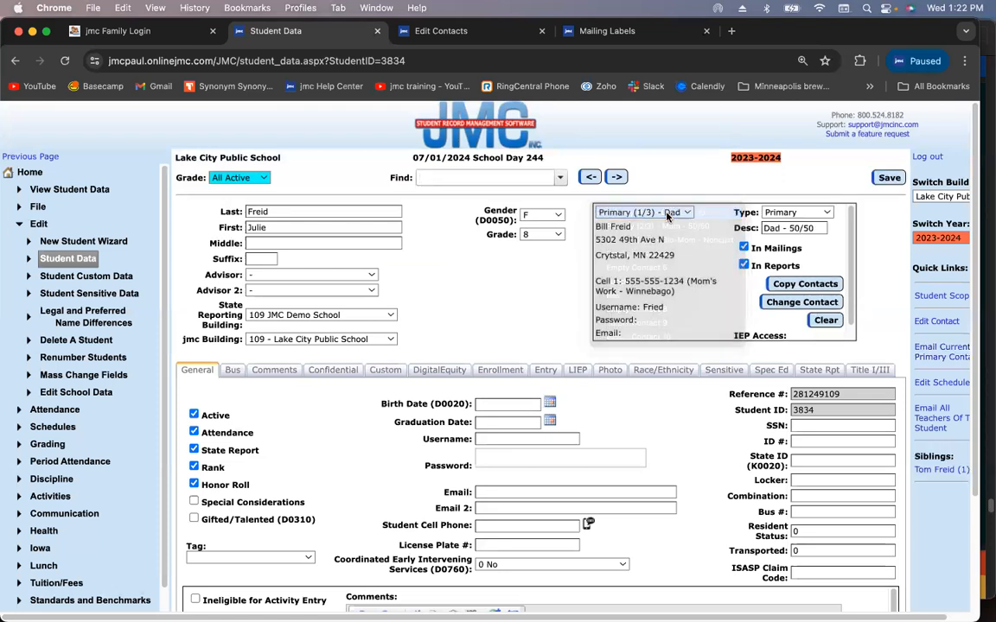
Uncheck In Mailings for the Bio-Mom - Noncust contact, save, and verify the change
left_click(666, 214)
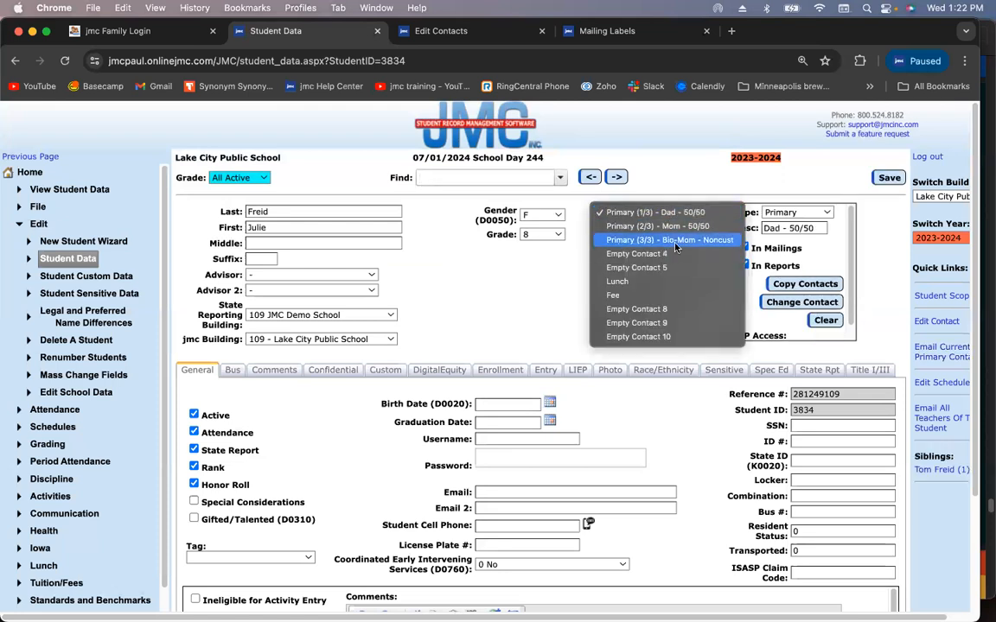
left_click(675, 240)
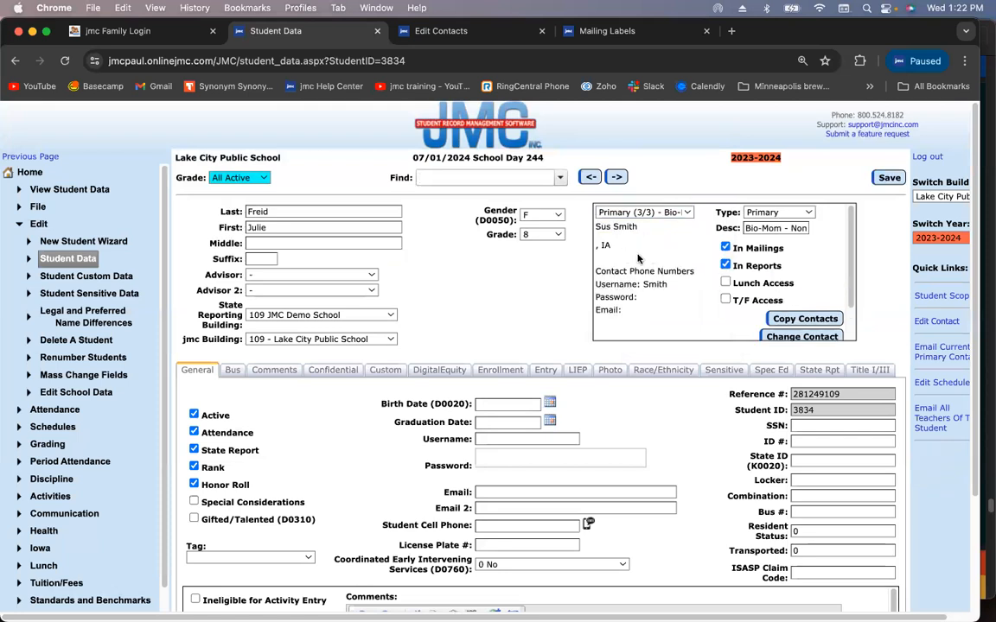
left_click(725, 248)
left_click(885, 178)
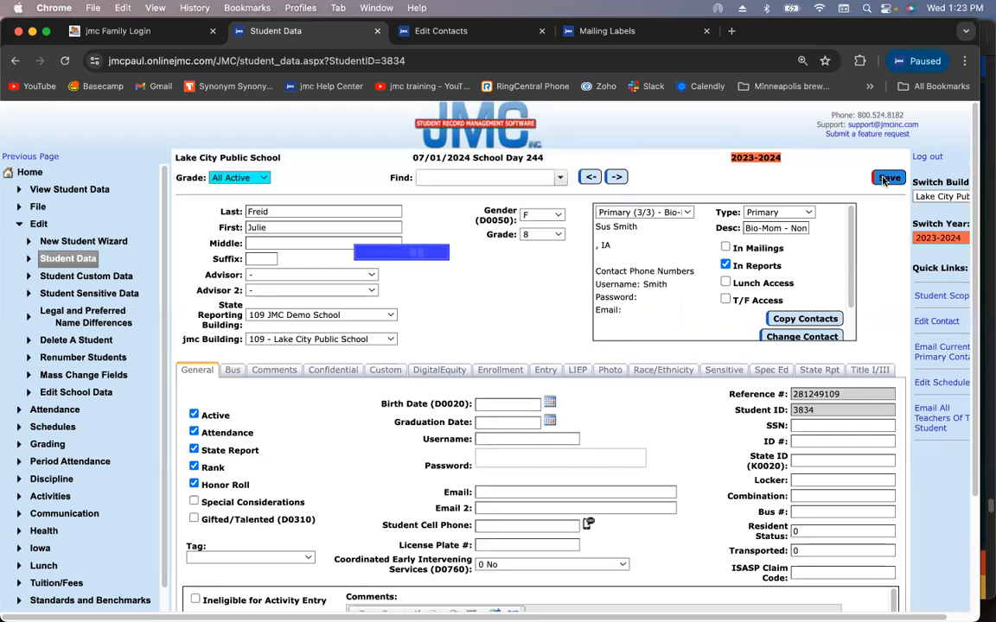
left_click(666, 213)
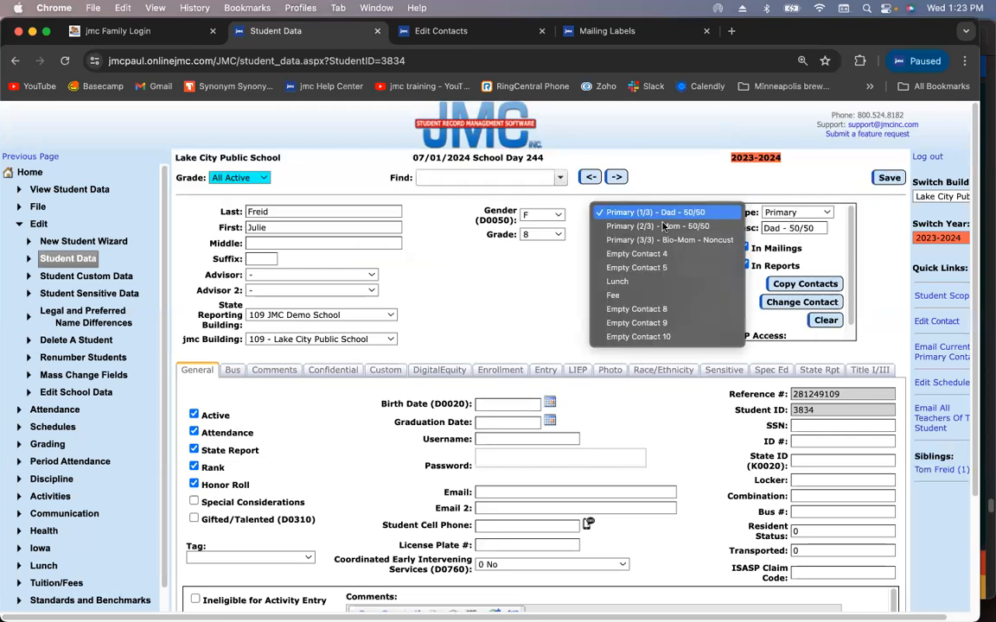
left_click(671, 244)
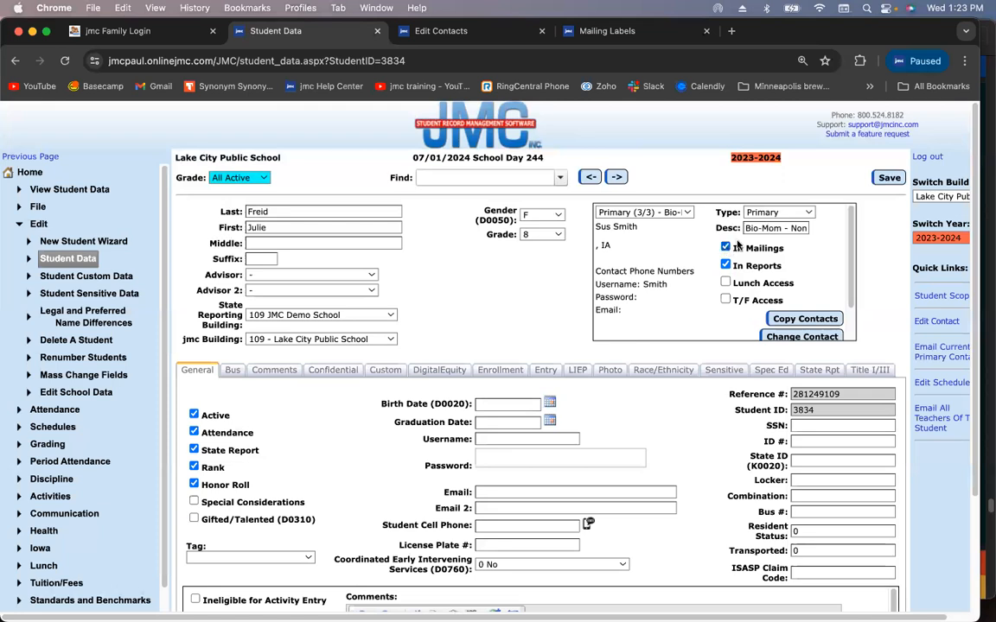
left_click(881, 180)
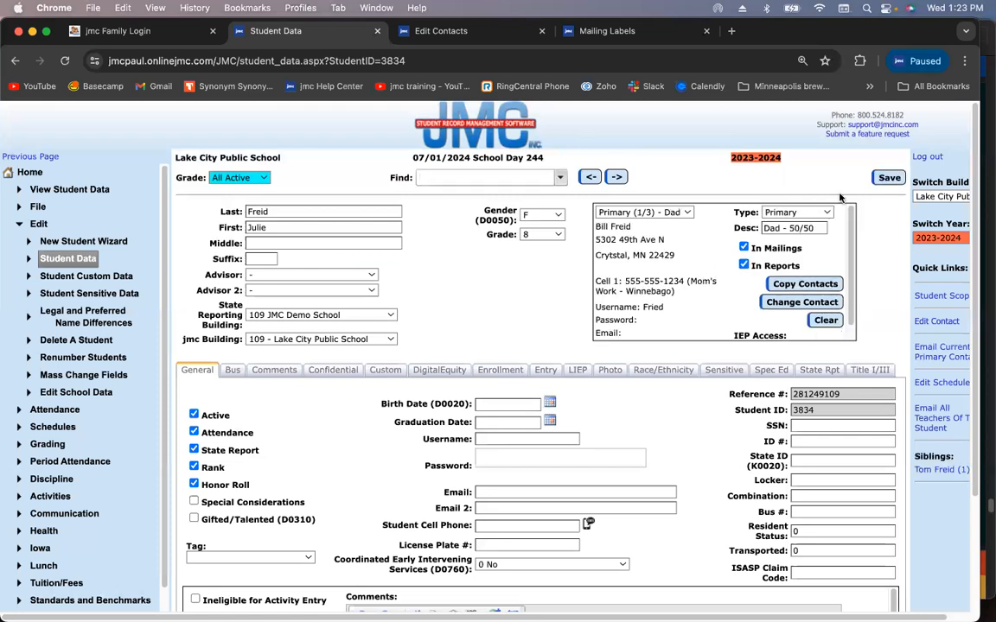
left_click(671, 212)
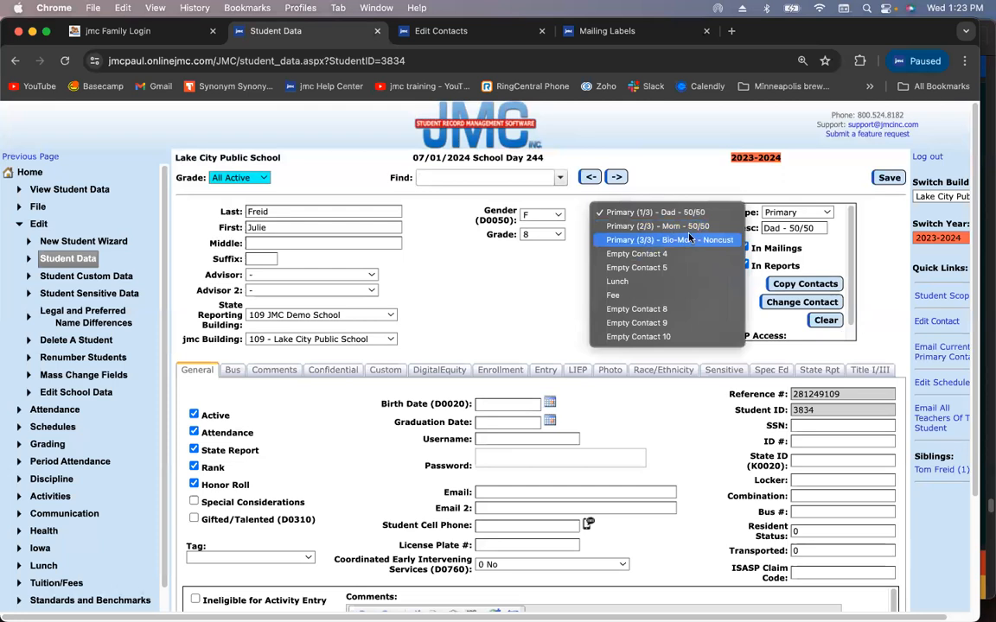
left_click(683, 188)
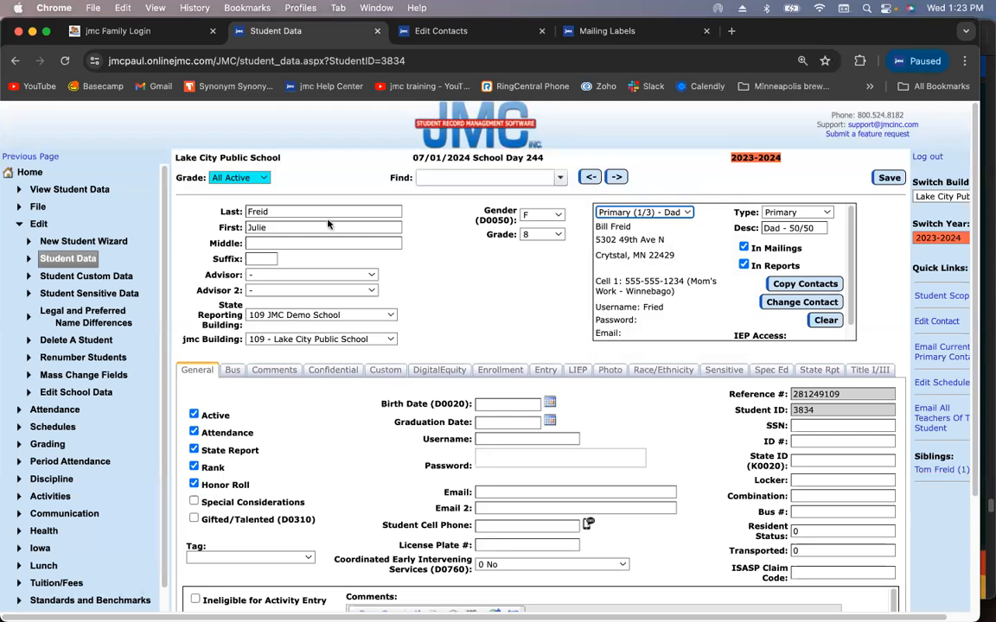
left_click(644, 212)
left_click(649, 213)
left_click(652, 214)
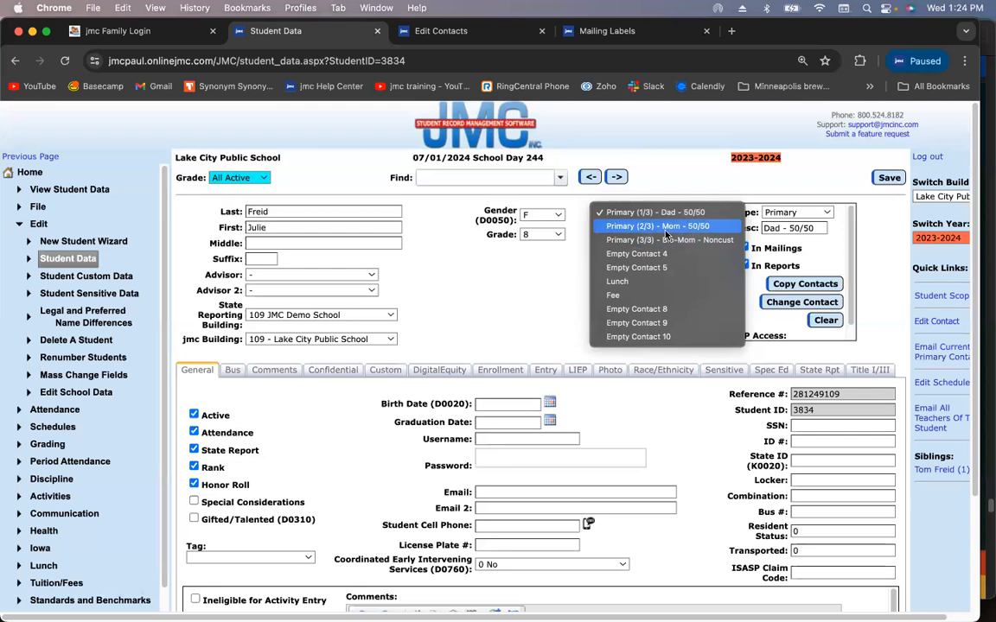
left_click(663, 186)
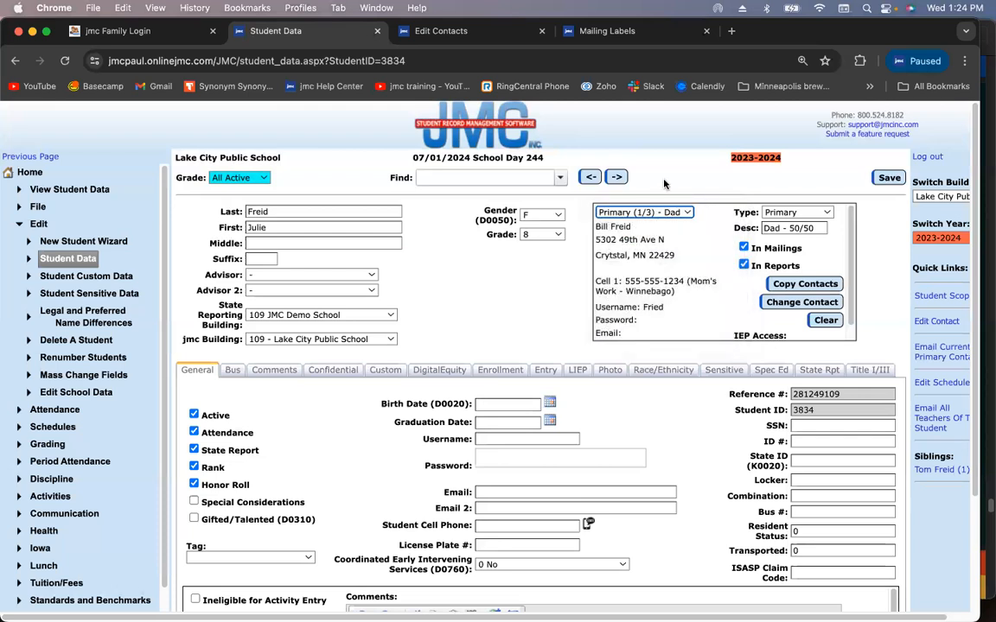
left_click(636, 215)
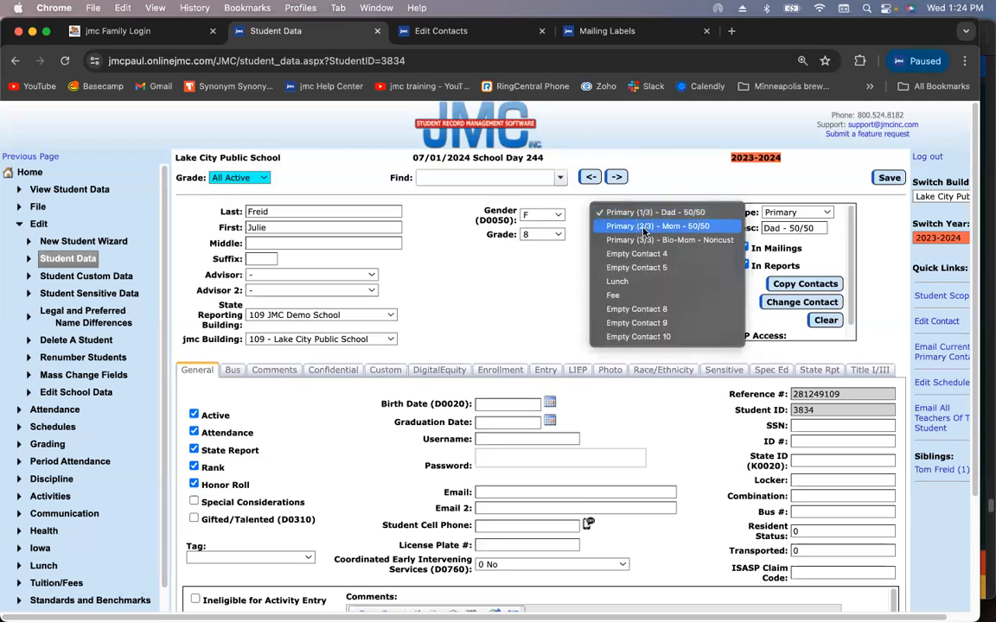
left_click(663, 213)
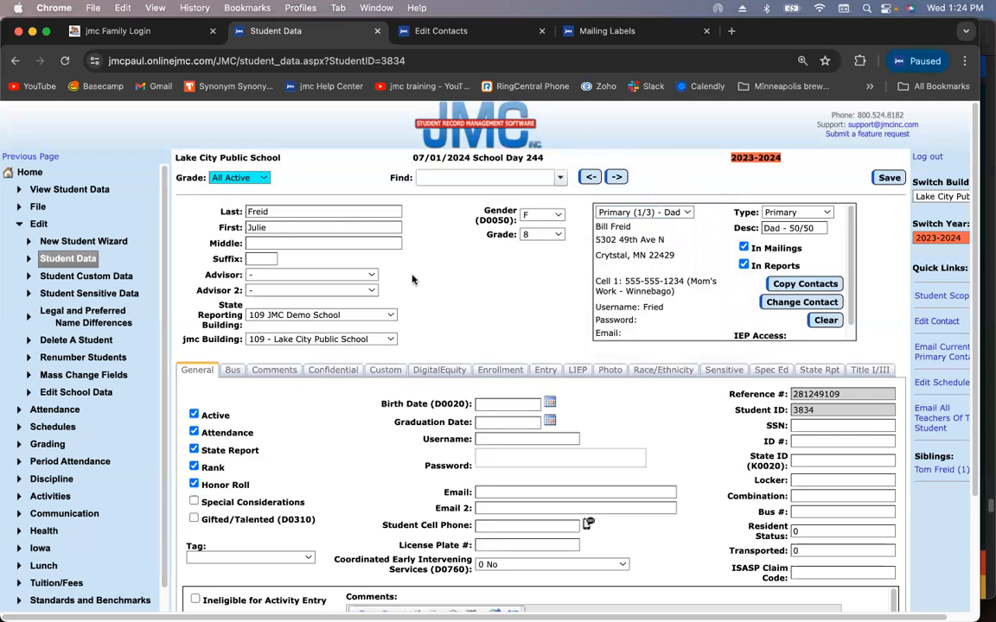
In the sibling's record, change the Primary - Parents description to 'Dad 50/50' and save
left_click(622, 213)
left_click(624, 218)
left_click(954, 470)
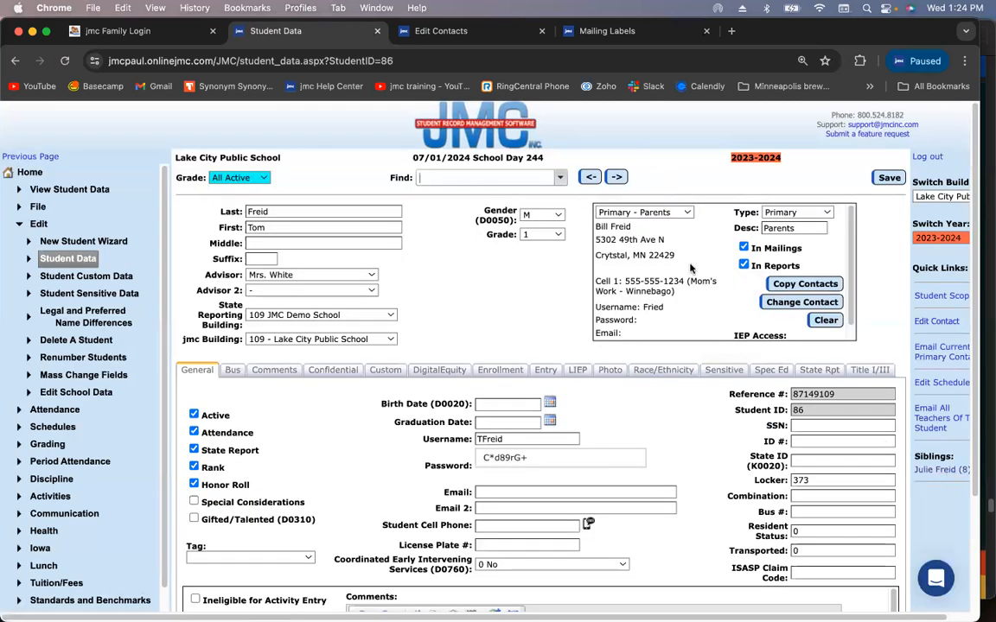
left_click(689, 213)
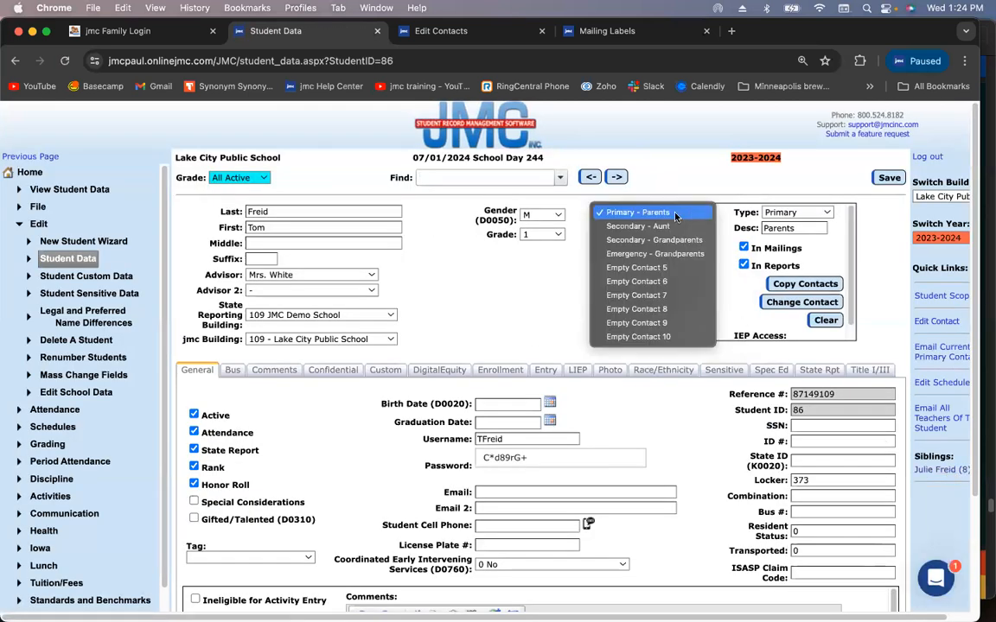
left_click(675, 214)
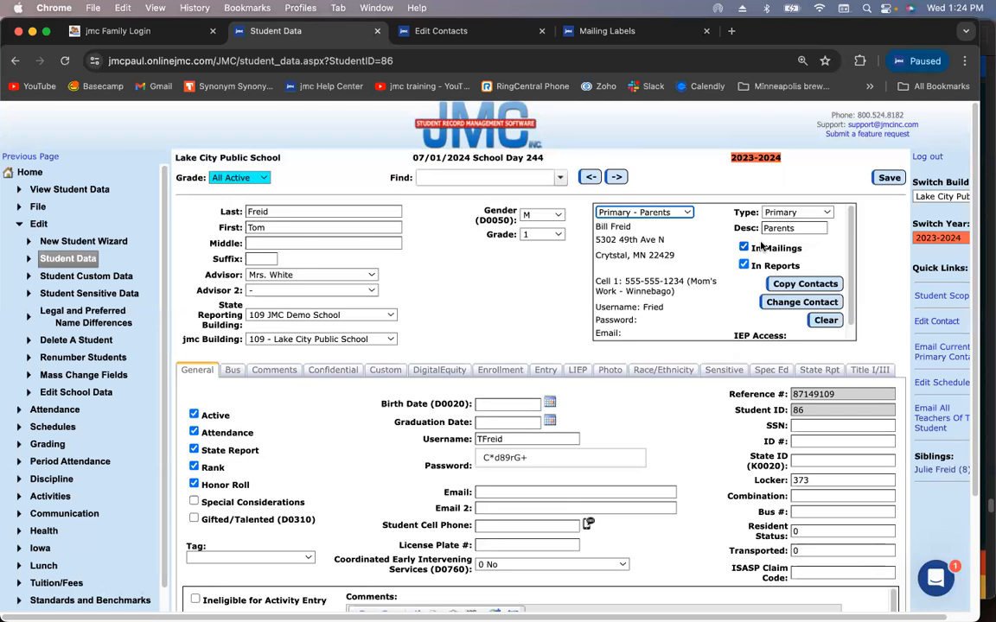
double_click(796, 228)
type("Dad 50/50")
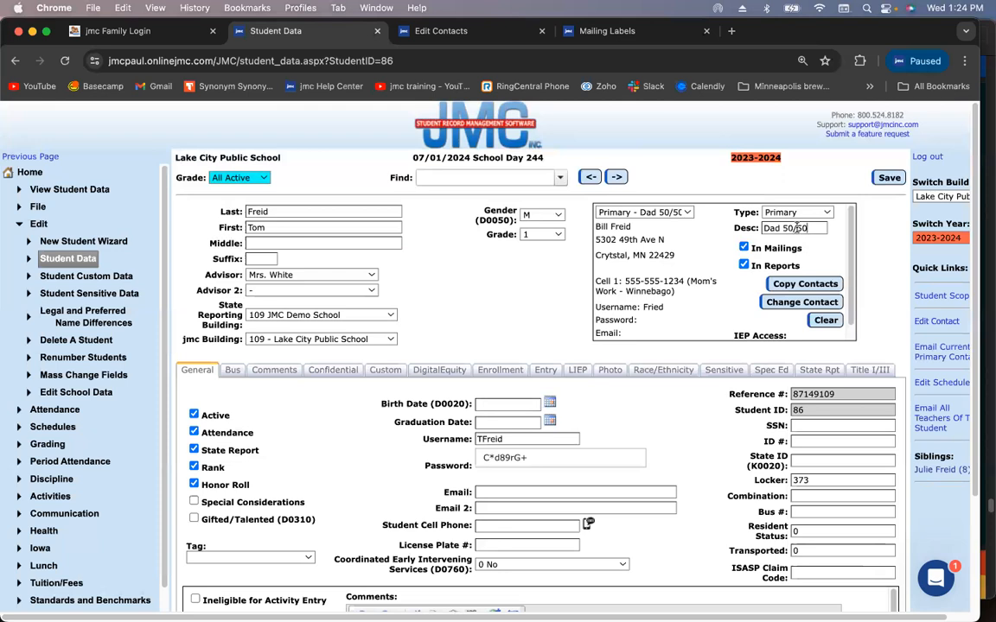
left_click(885, 179)
Bring up the Secondary - Aunt contact
left_click(674, 213)
left_click(674, 212)
left_click(676, 212)
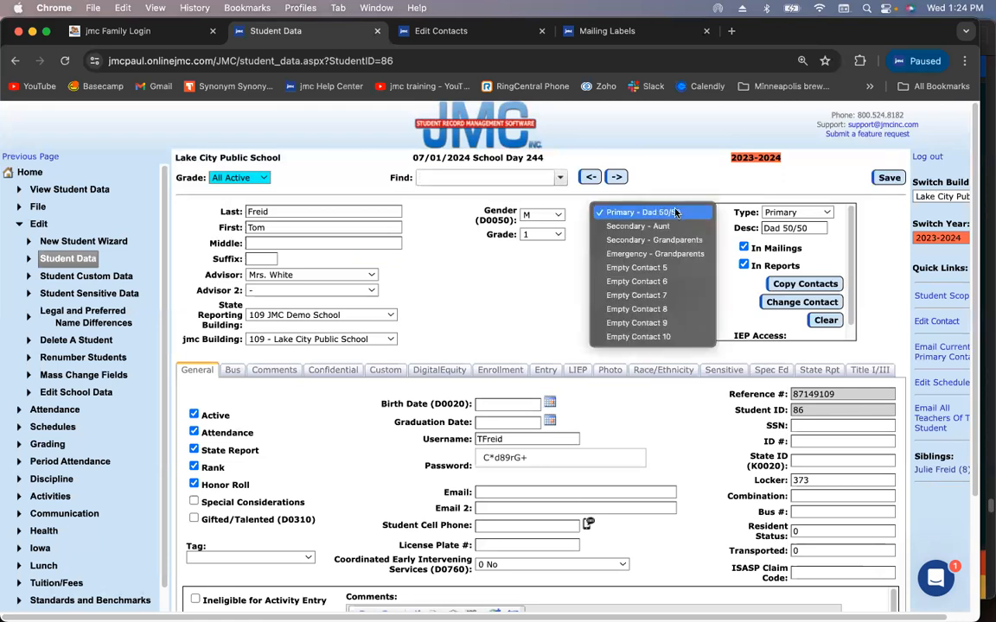
left_click(644, 225)
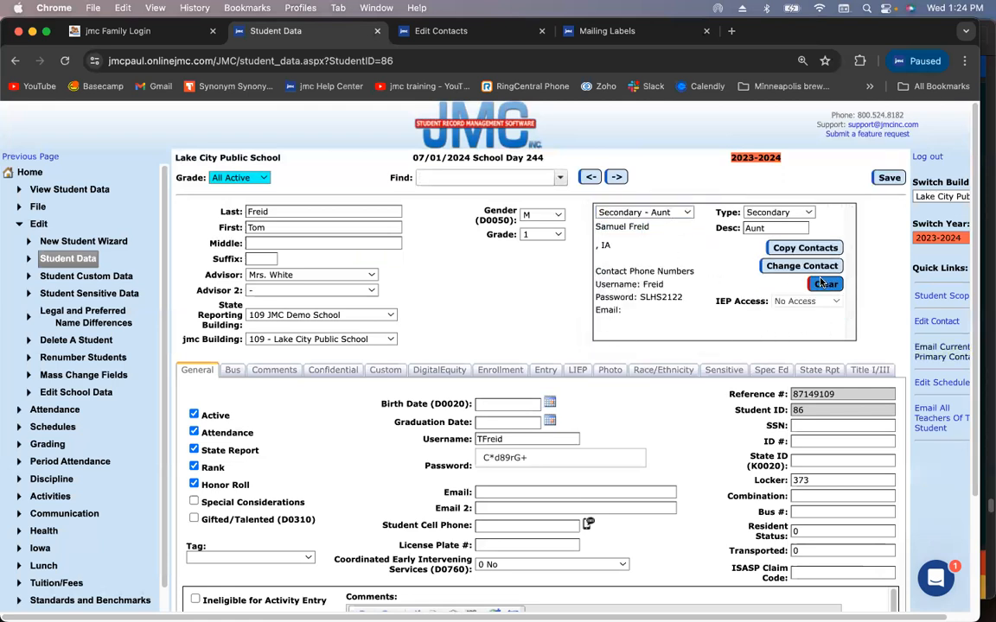
Clear the Secondary - Aunt and Secondary - Grandparents contacts, saving each removal
left_click(823, 284)
left_click(889, 178)
left_click(677, 214)
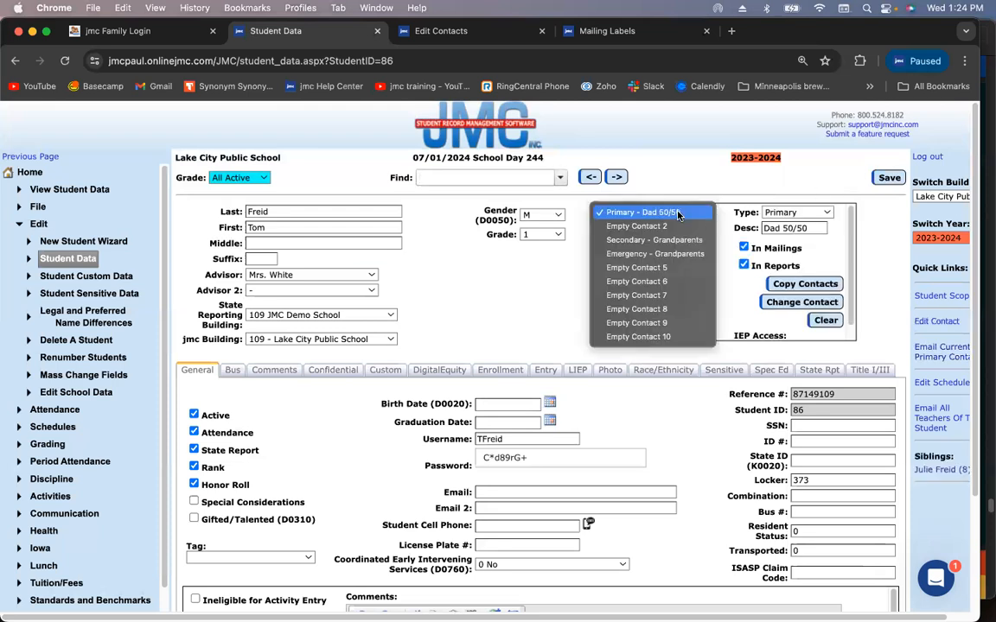
left_click(654, 239)
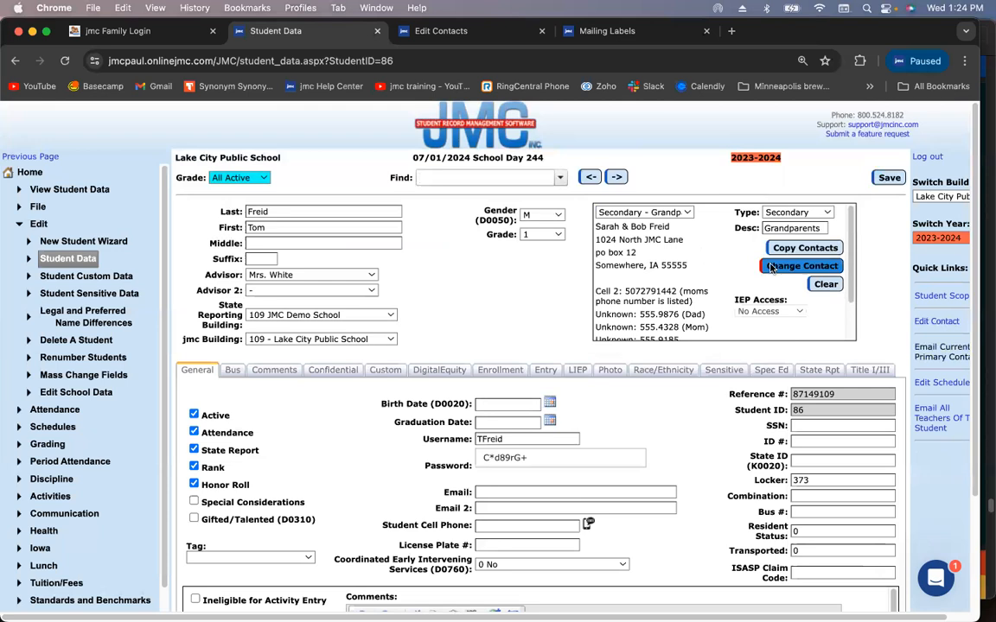
left_click(826, 287)
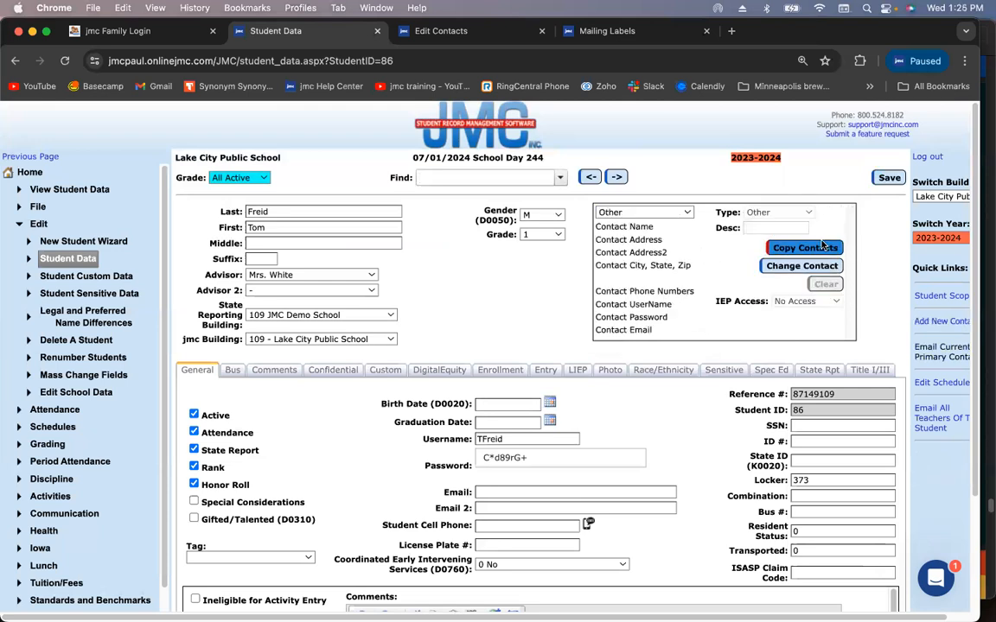
left_click(885, 178)
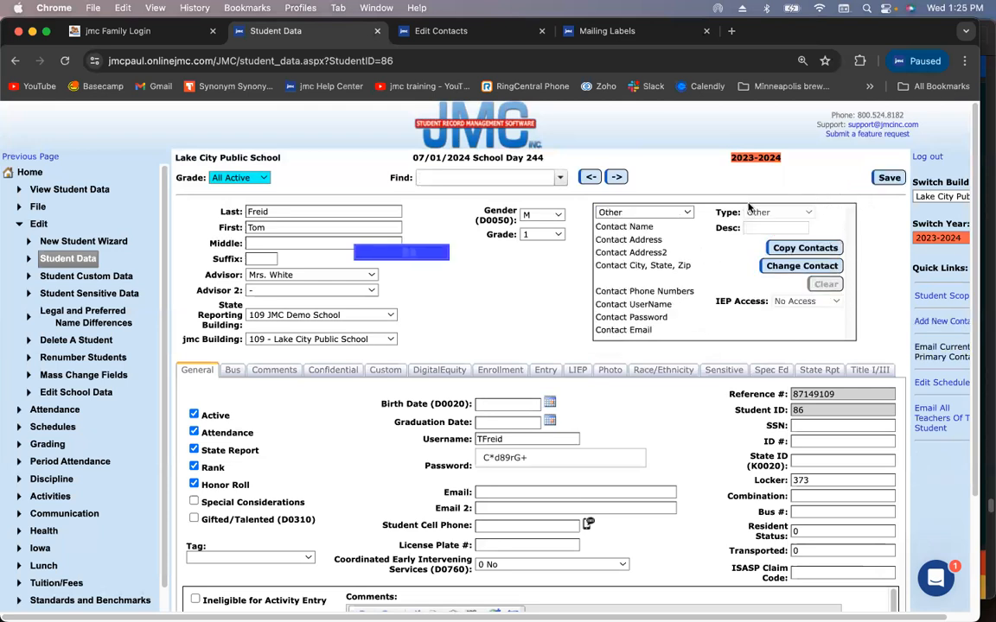
Clear and save the Emergency - Grandparents contact, then select Empty Contact 2
left_click(671, 213)
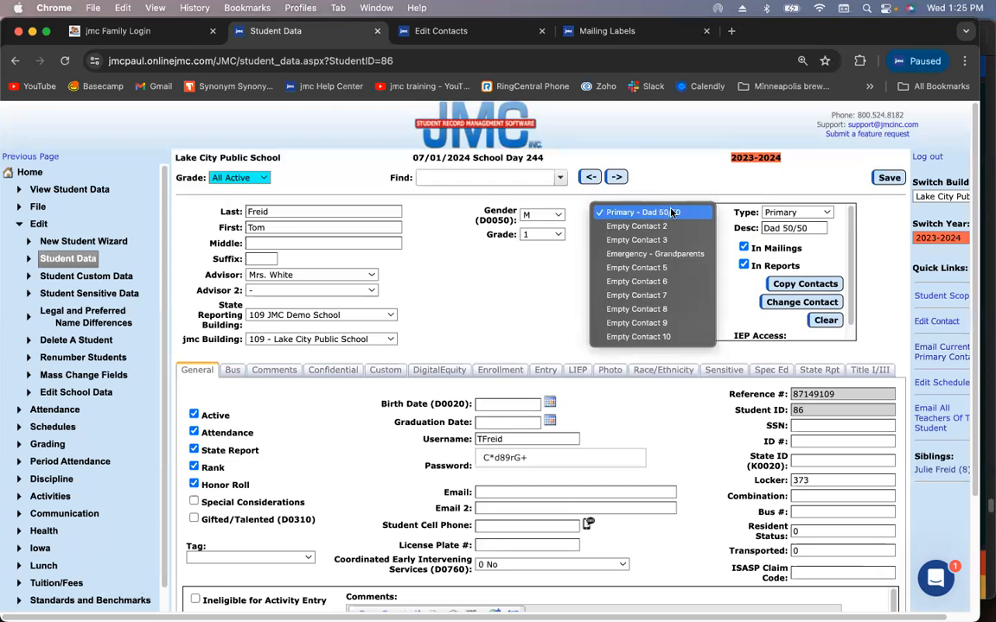
left_click(648, 254)
left_click(825, 284)
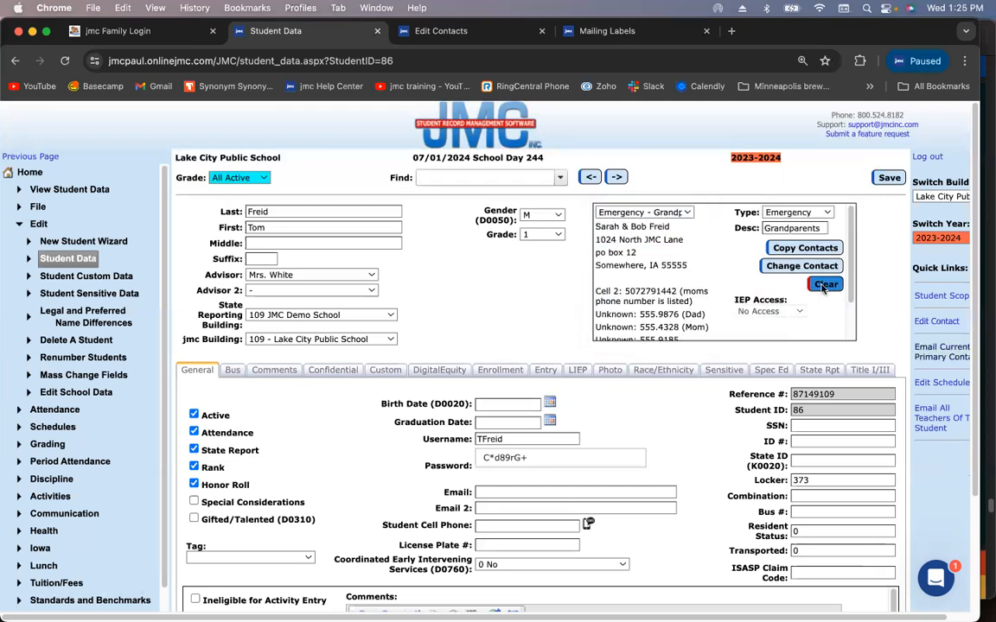
left_click(888, 179)
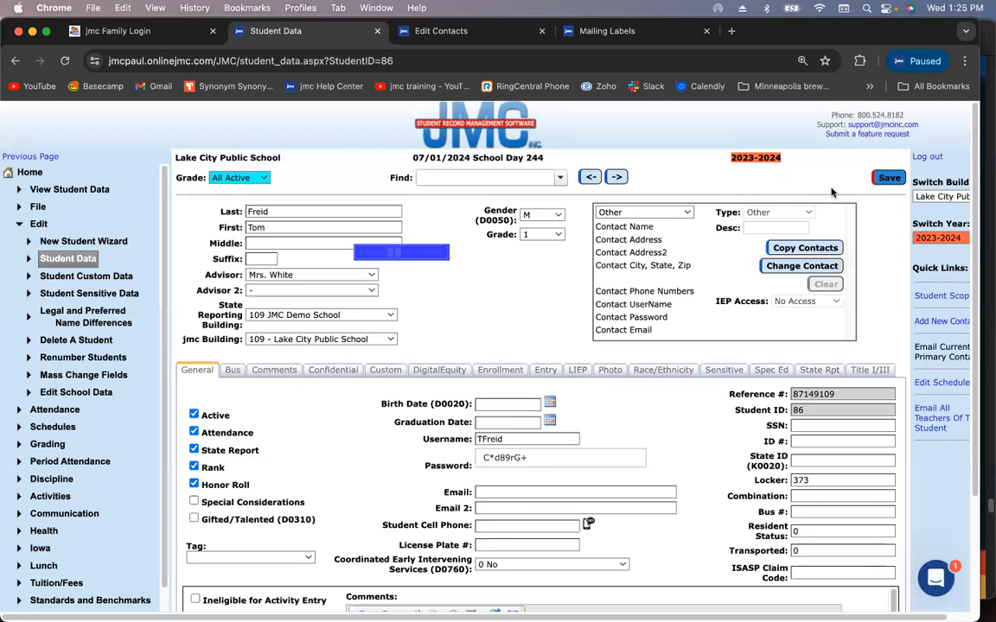
left_click(657, 213)
left_click(655, 226)
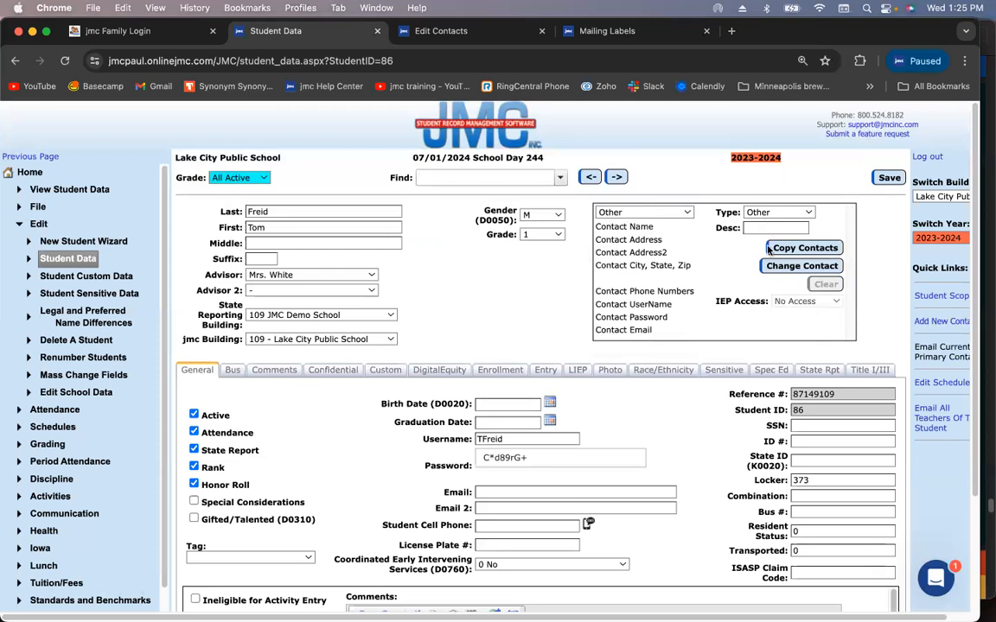
Link the empty second slot to the mother's existing contact via name search
left_click(797, 266)
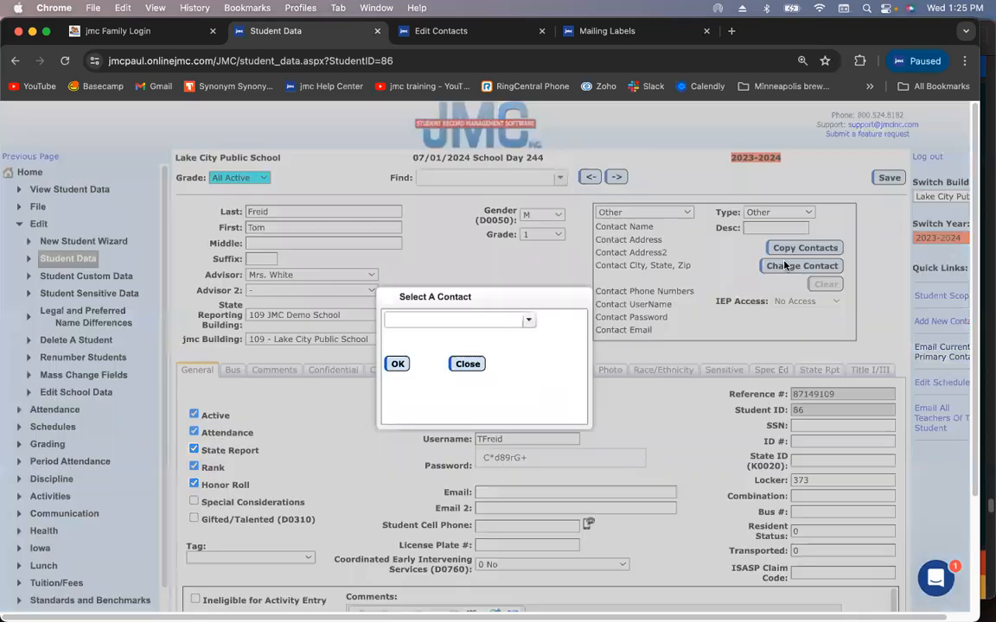
left_click(473, 320)
type("vara")
left_click(475, 348)
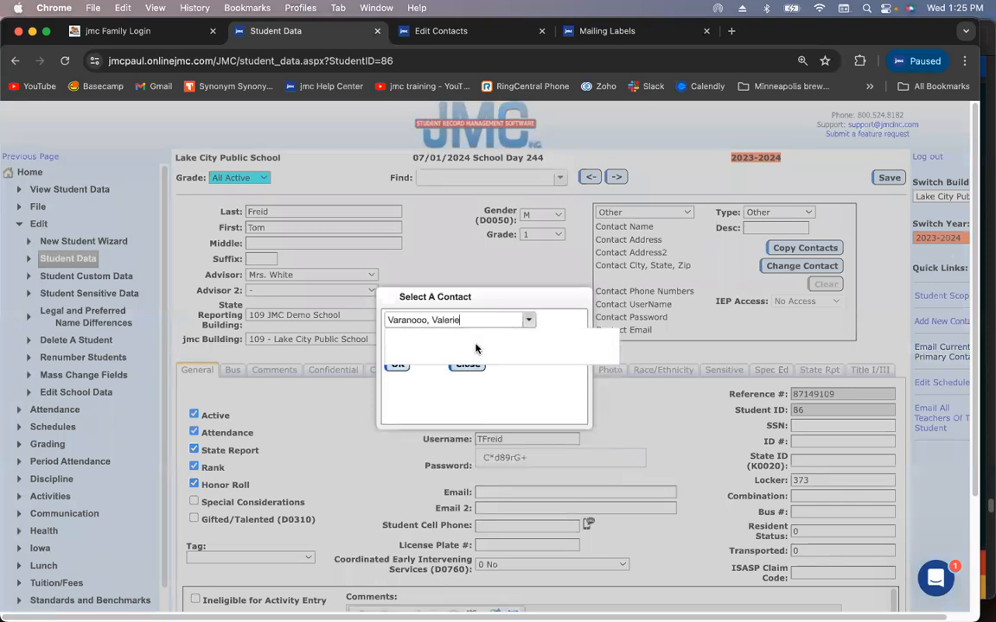
left_click(395, 365)
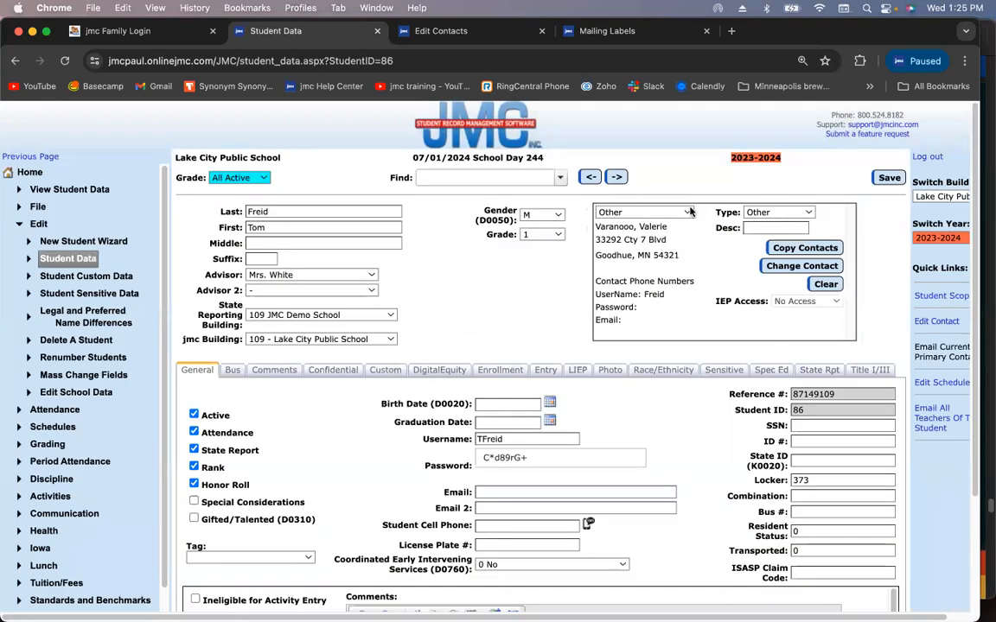
Make the mother a Primary contact described 'Mom 50/50' and save
left_click(778, 213)
left_click(778, 144)
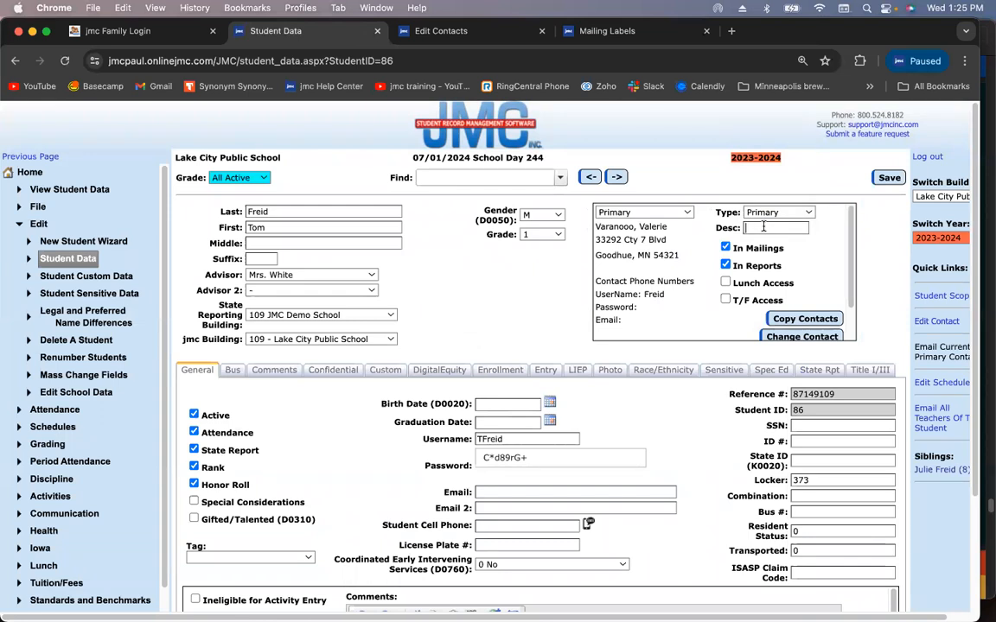
left_click(764, 226)
type("Mom 50/50")
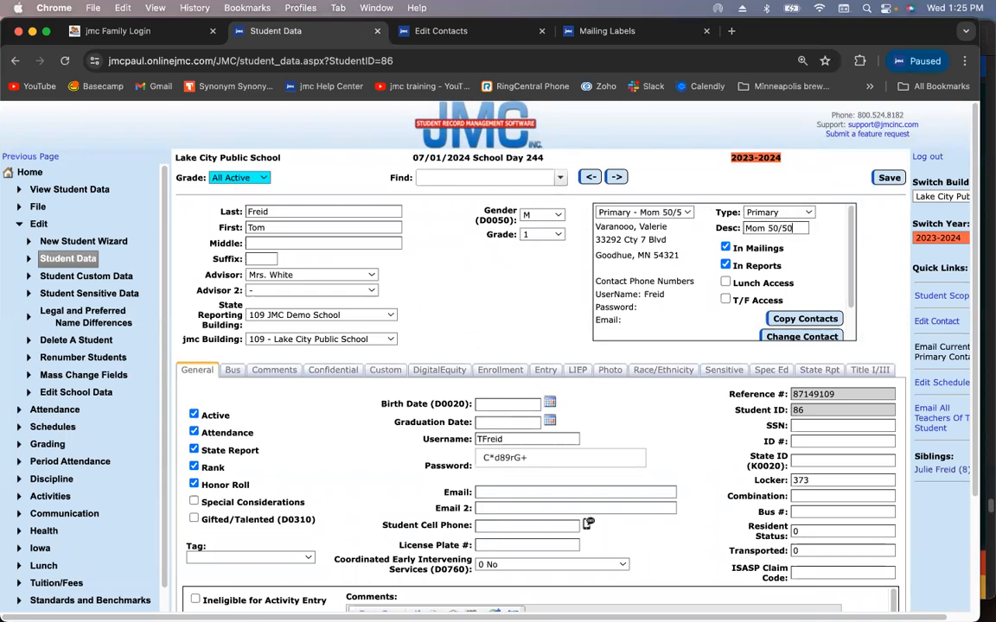
left_click(890, 178)
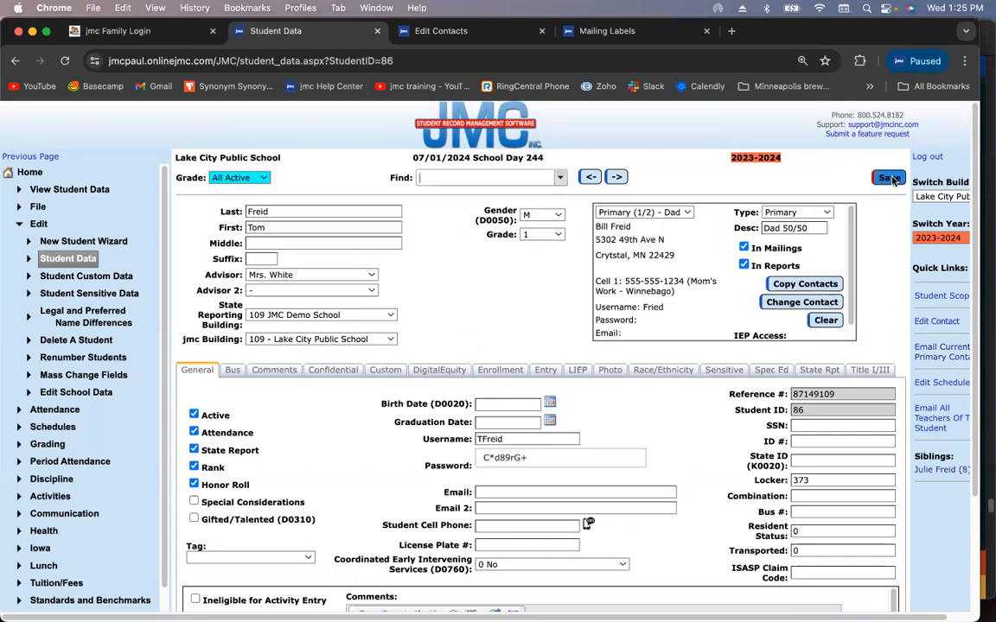
Review the Primary (1/2) Dad and (2/2) contacts, then open the sibling's record
left_click(679, 212)
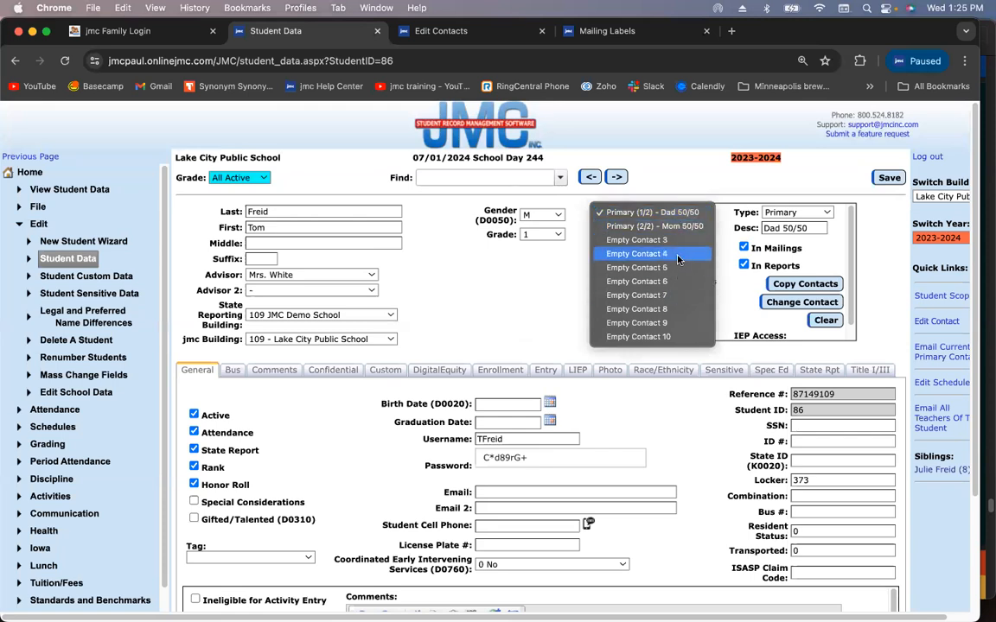
left_click(674, 212)
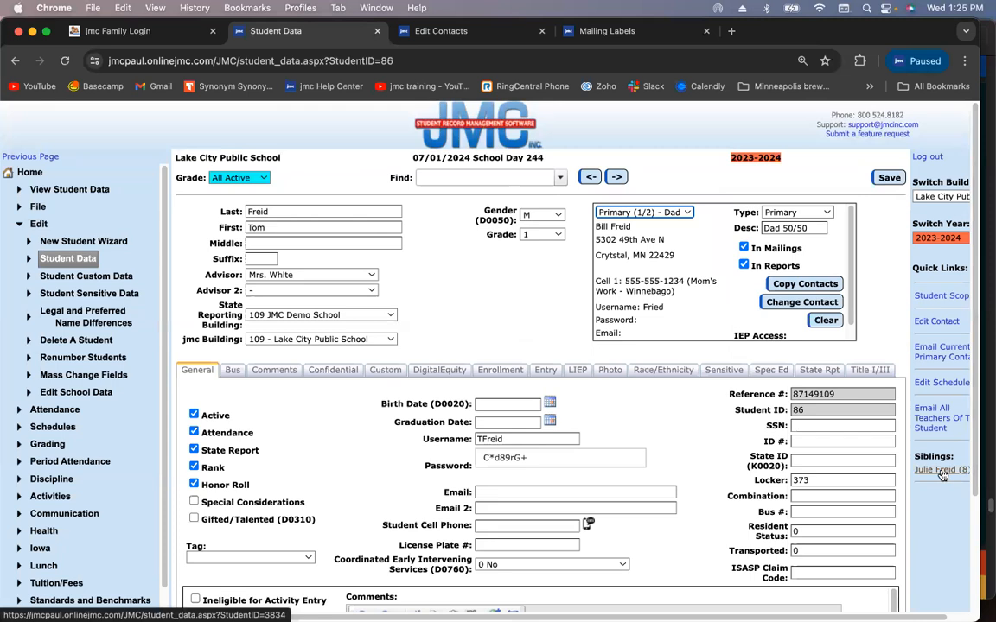
left_click(648, 215)
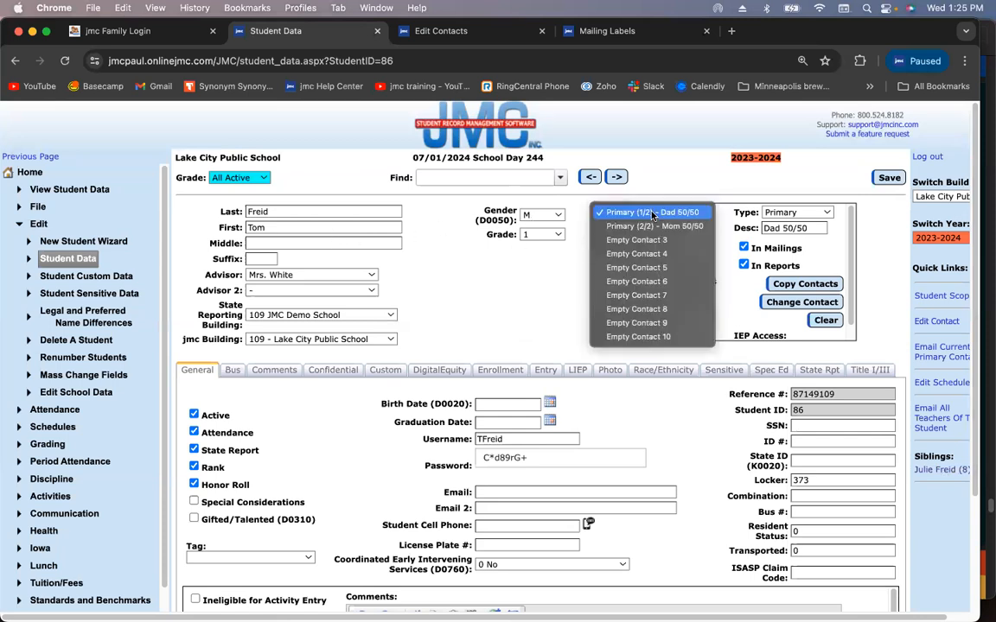
left_click(652, 213)
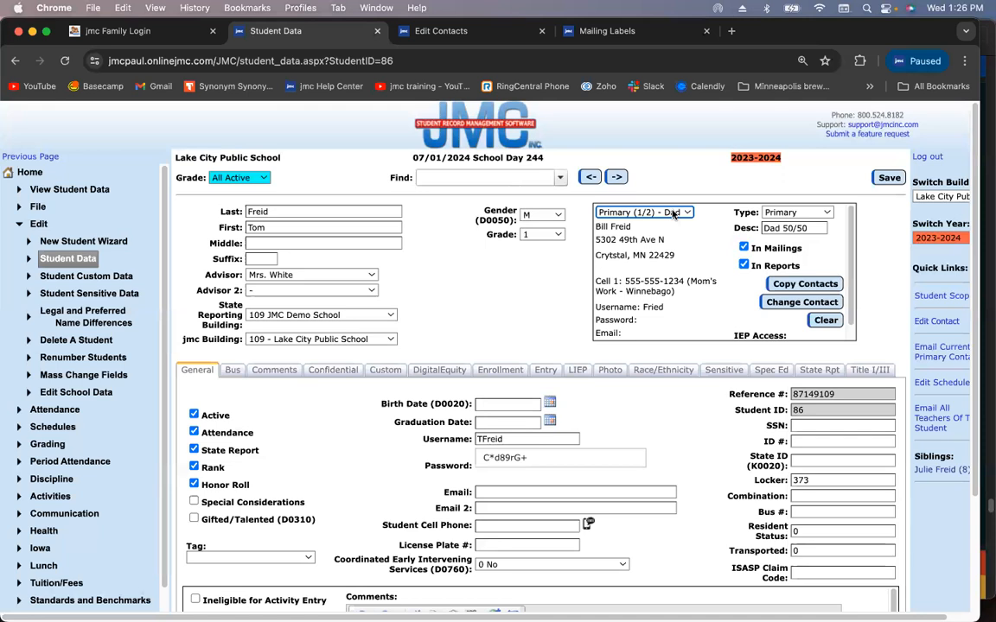
left_click(673, 214)
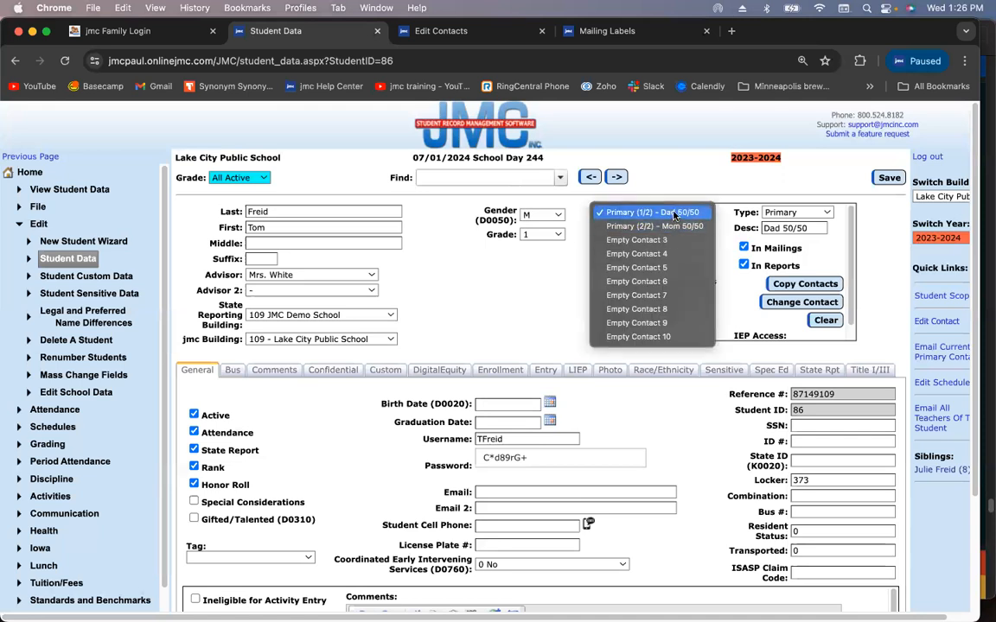
left_click(674, 214)
left_click(926, 470)
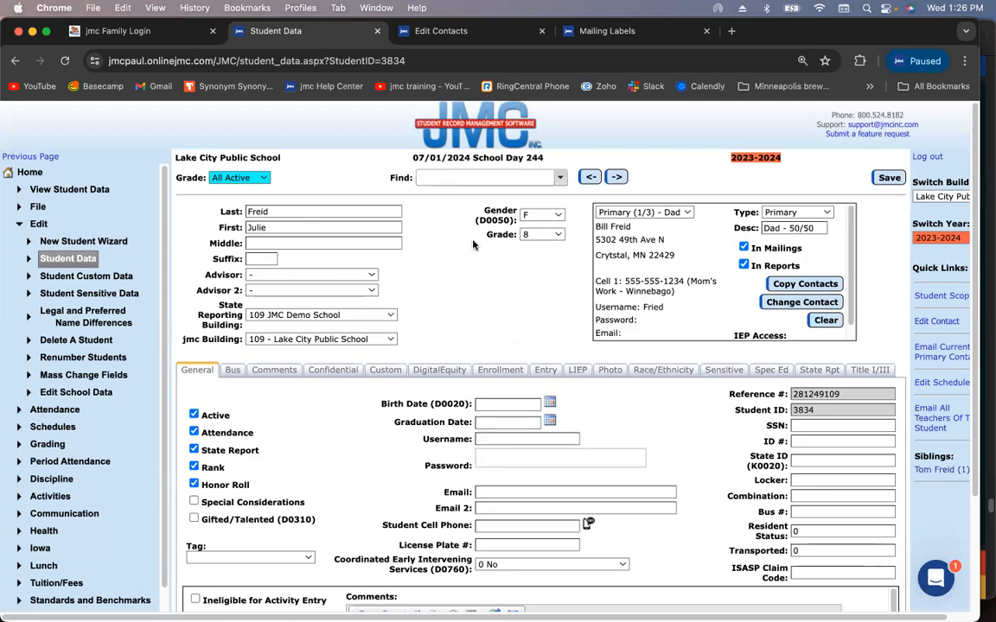
Link the sibling's Lunch contact slot to the mother's existing contact
left_click(640, 213)
left_click(638, 216)
left_click(637, 214)
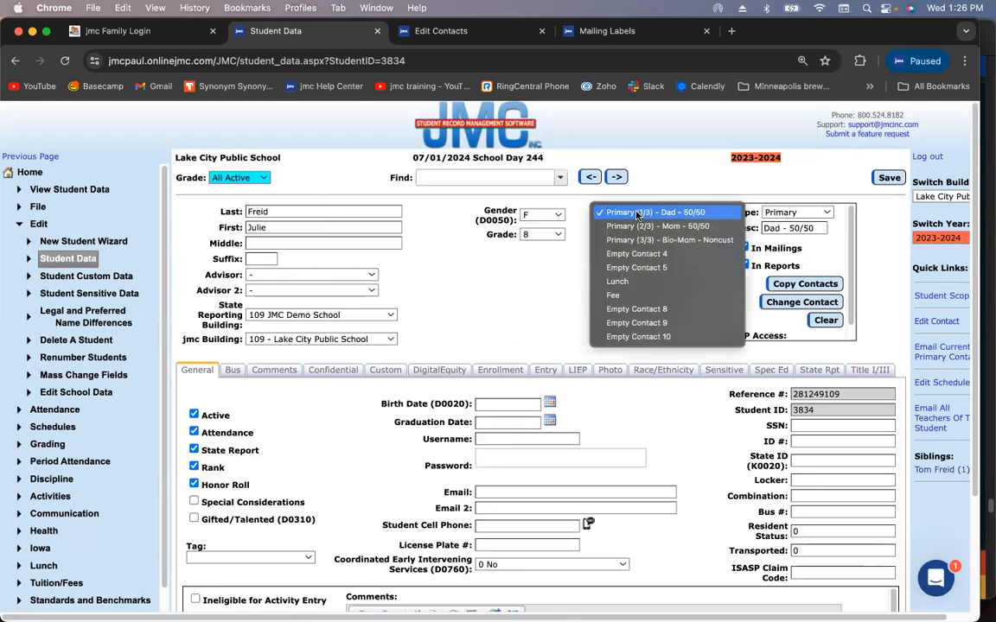
left_click(636, 281)
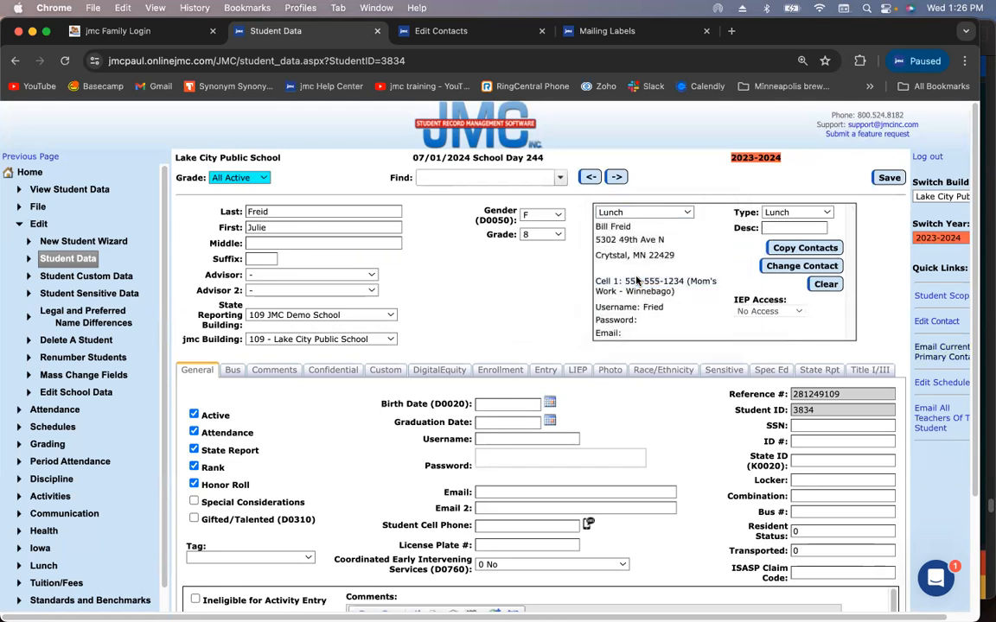
left_click(804, 267)
left_click(528, 320)
type("var")
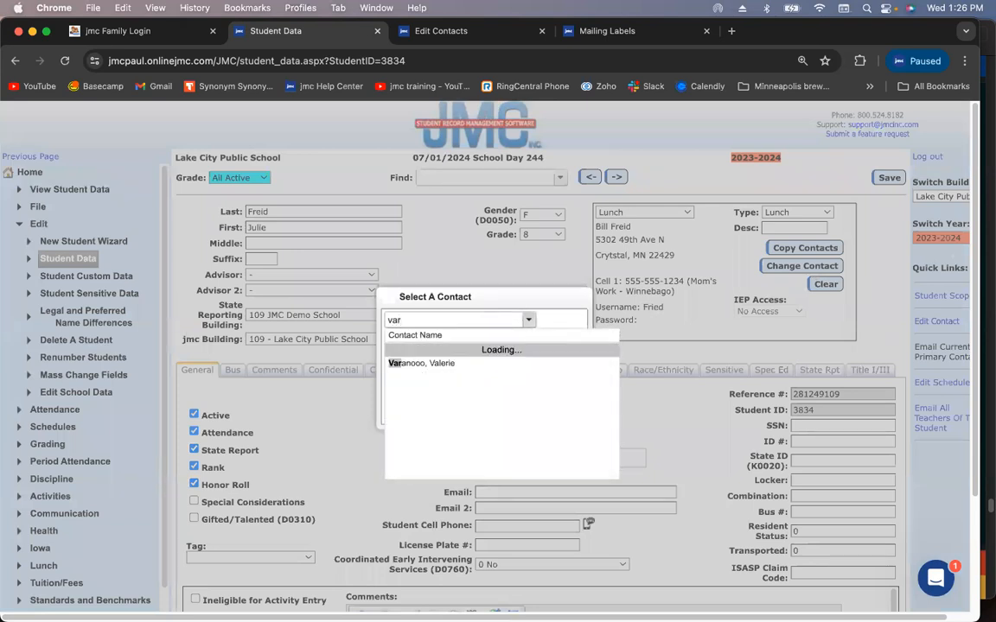
left_click(489, 350)
left_click(397, 364)
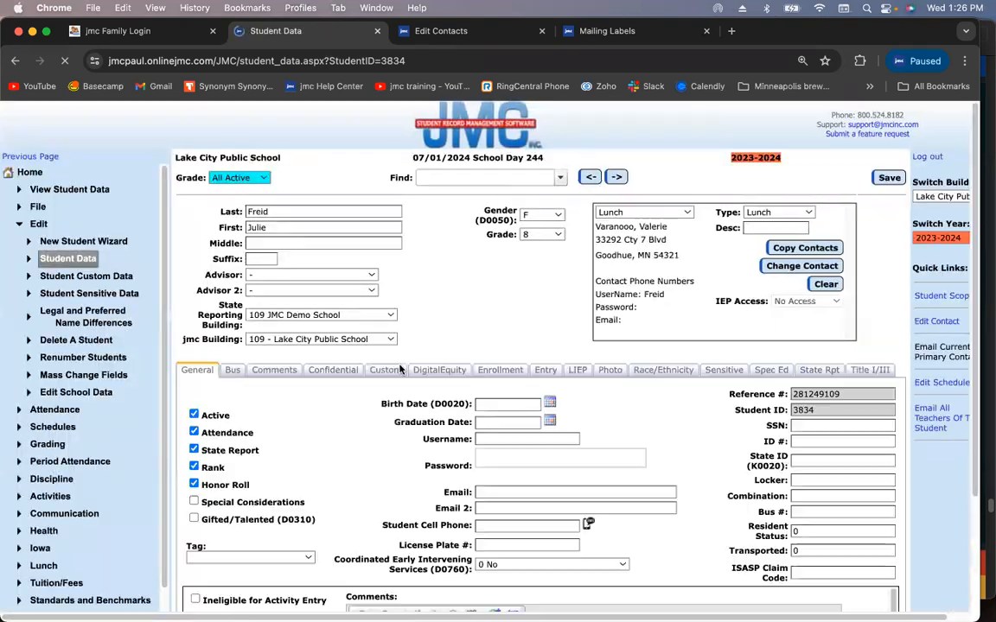
Describe the Lunch contact as 'Mom', save, verify it, and return to the other sibling
left_click(776, 228)
type("Mom")
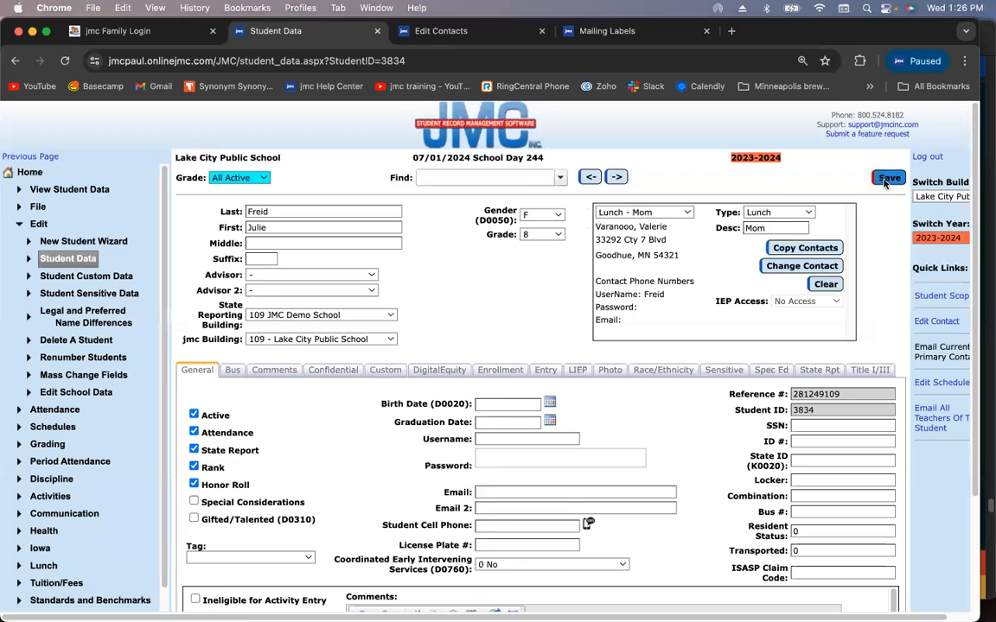
left_click(888, 179)
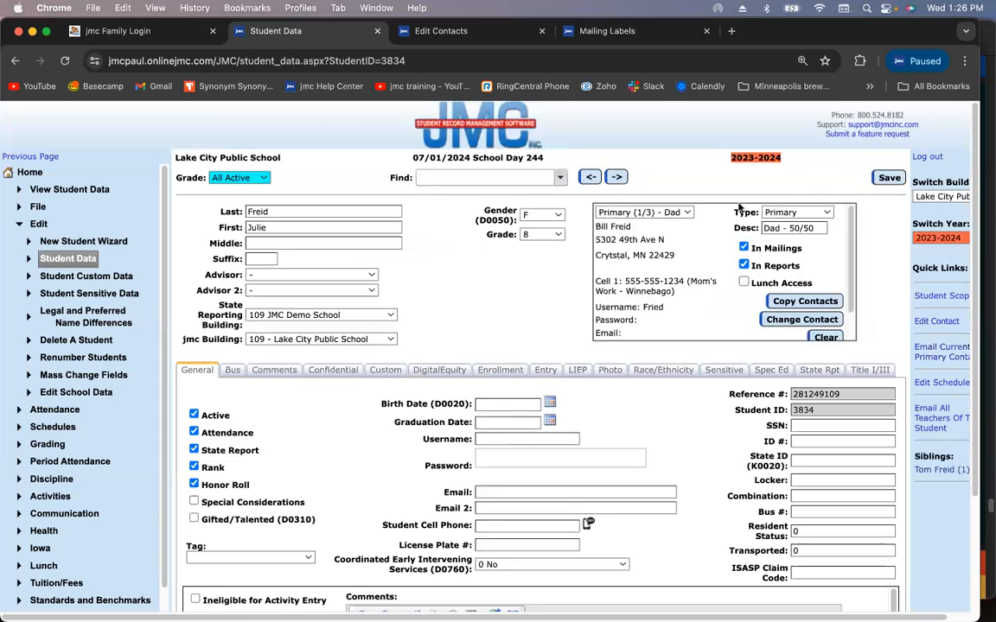
left_click(661, 212)
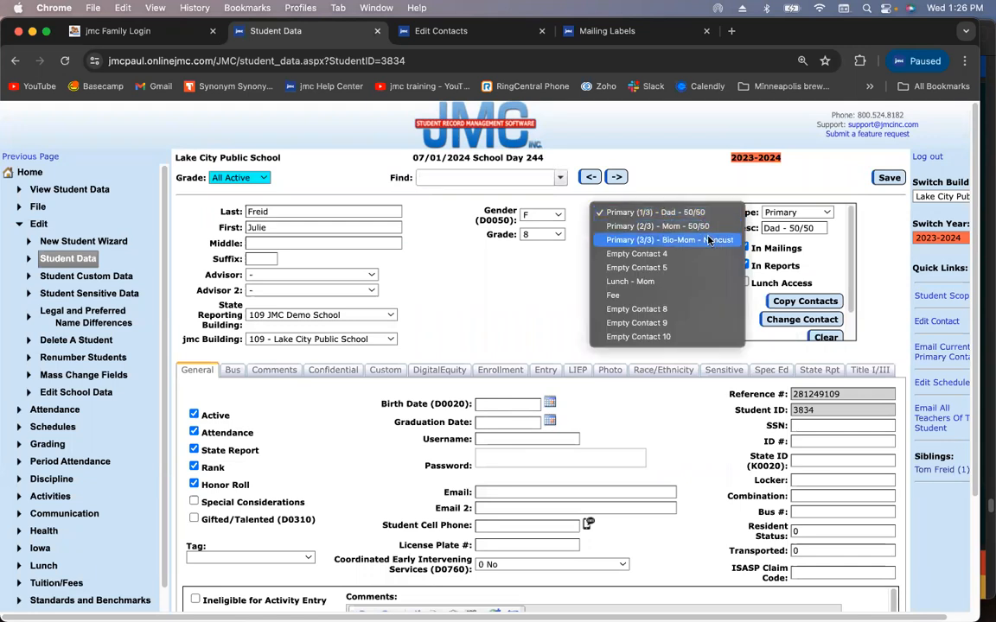
left_click(682, 282)
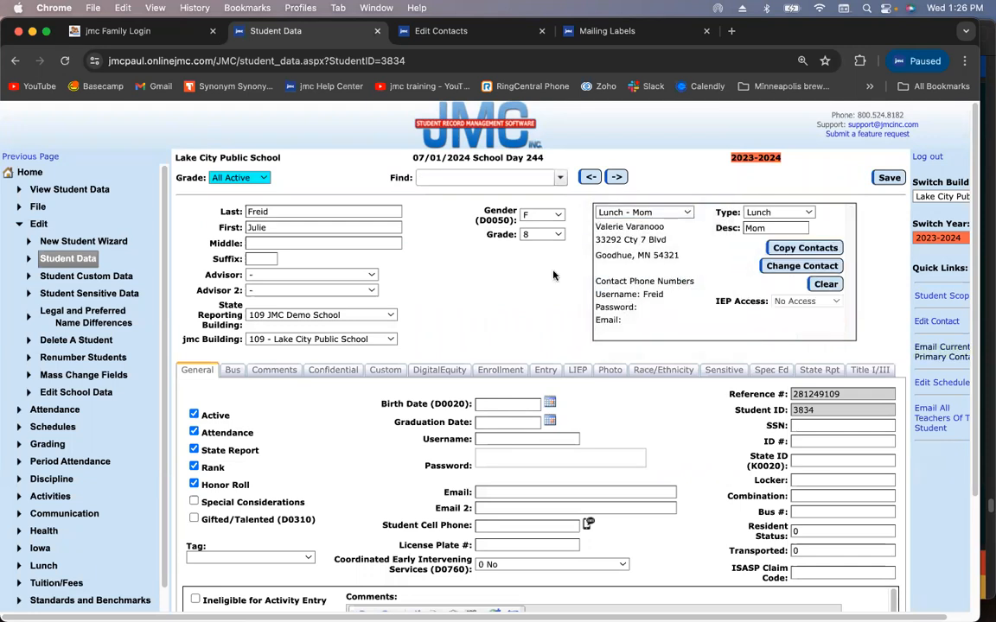
left_click(674, 212)
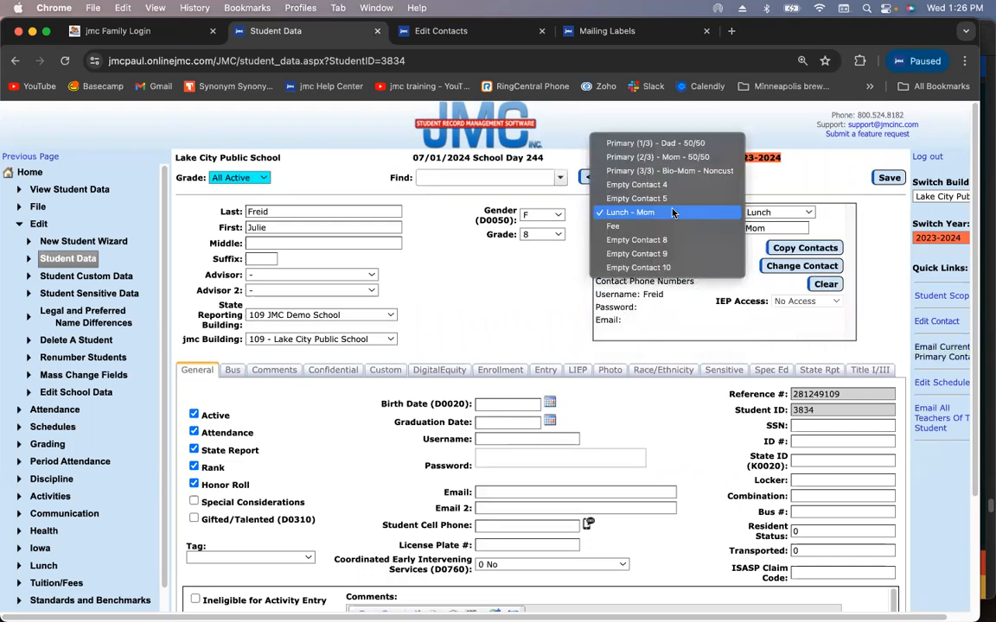
left_click(623, 142)
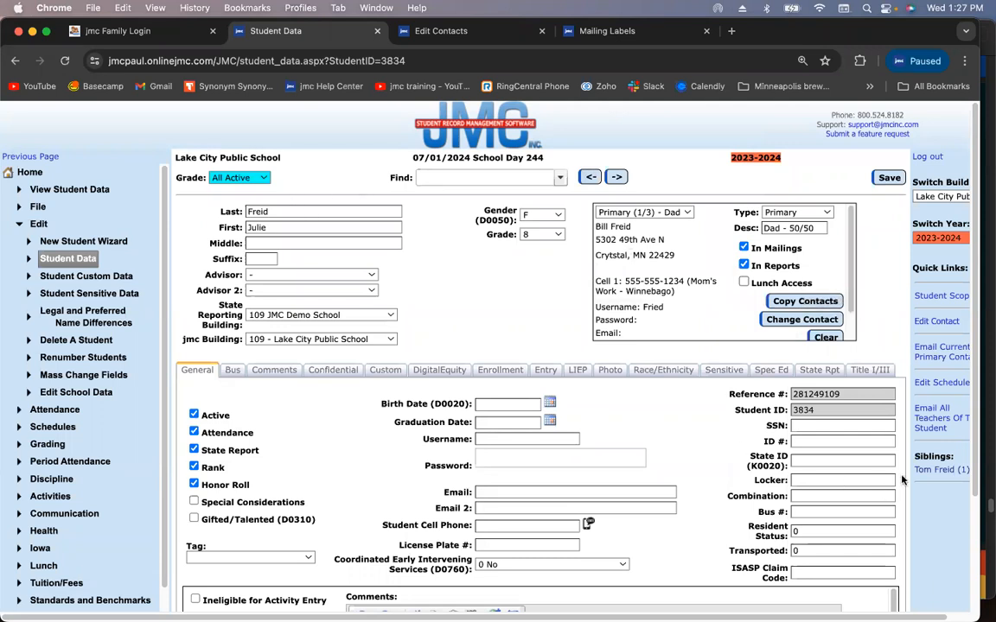
left_click(925, 469)
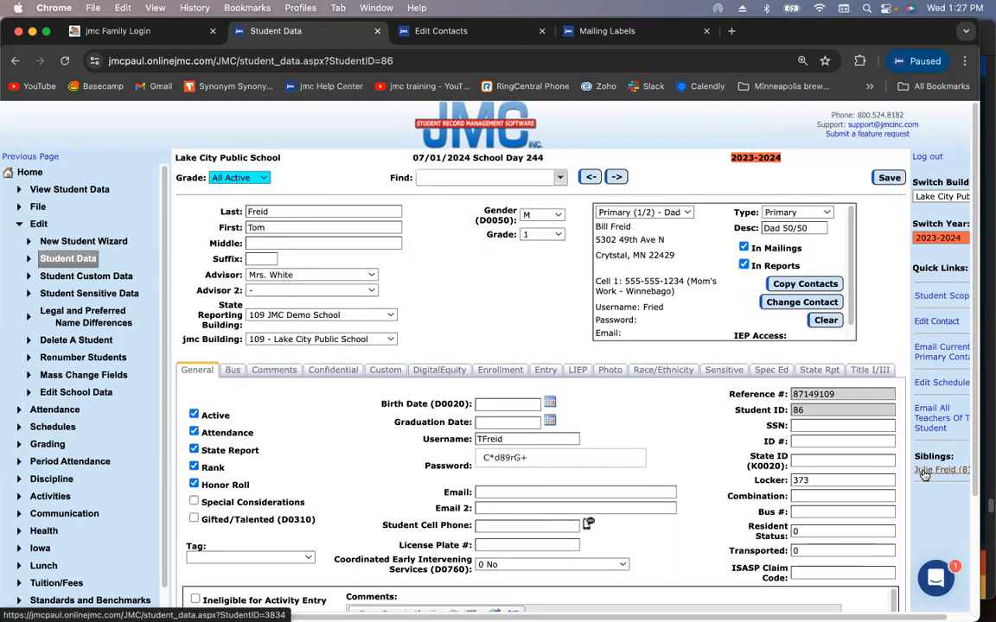
Use Empty Contact 5 for a new contact of type Lunch
left_click(644, 212)
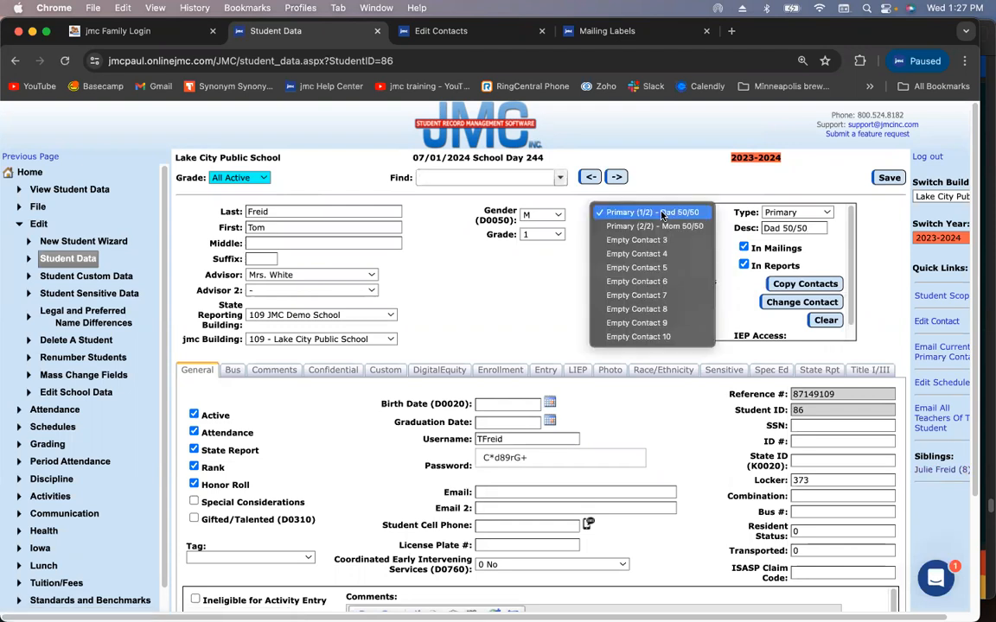
left_click(661, 268)
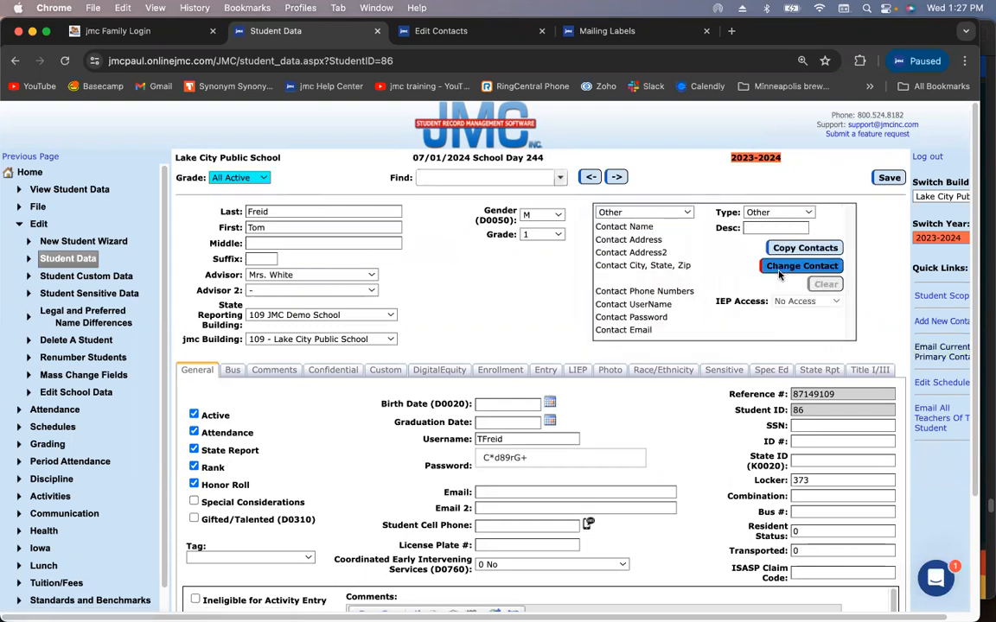
left_click(778, 212)
left_click(783, 214)
left_click(783, 216)
left_click(778, 225)
Link the Lunch contact to the father's existing contact, describe it 'Dad', and save
left_click(796, 266)
left_click(456, 320)
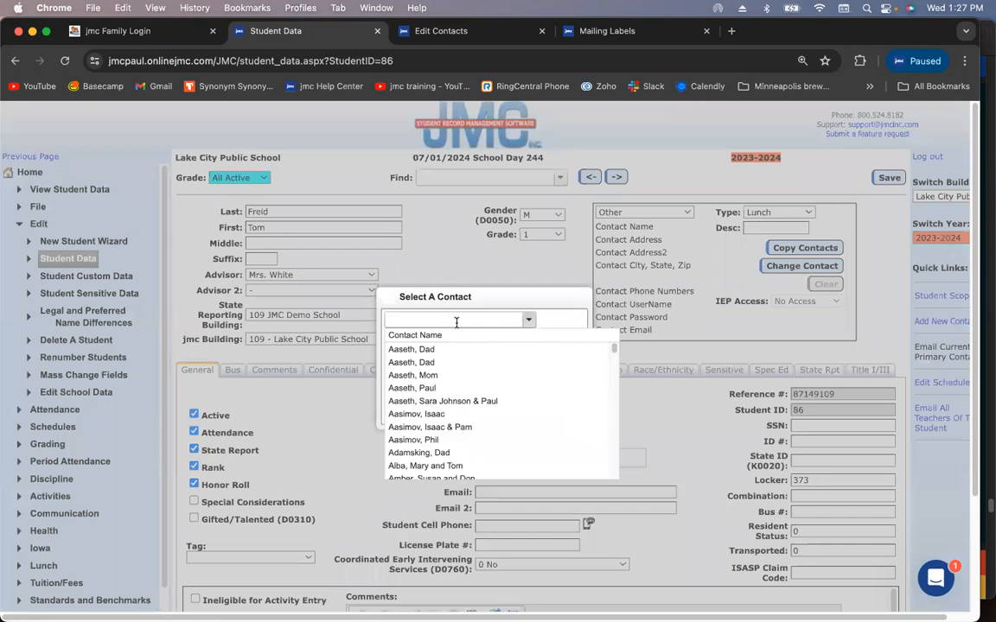
type("frei")
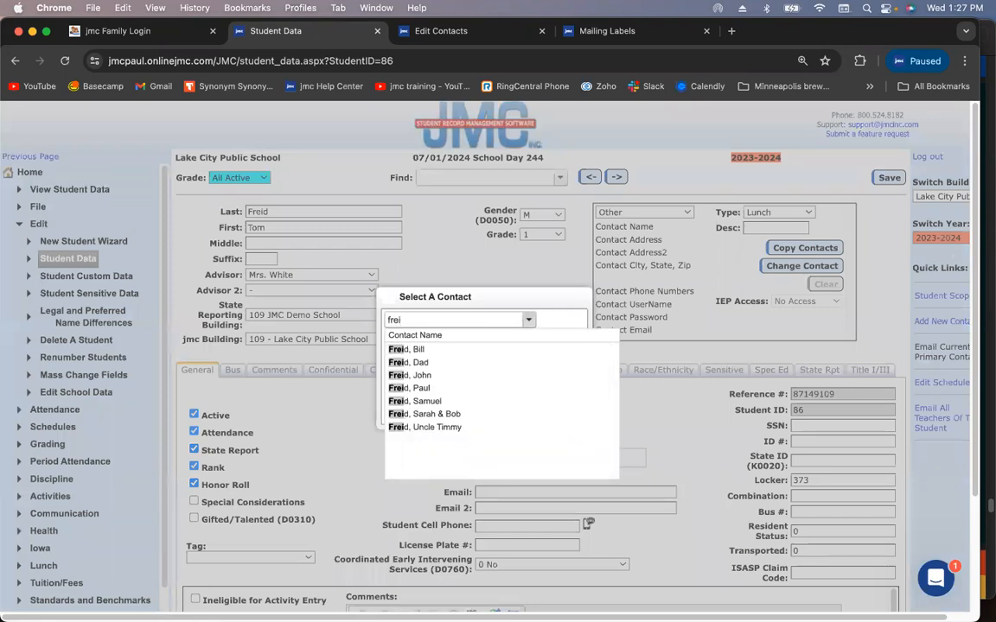
left_click(444, 350)
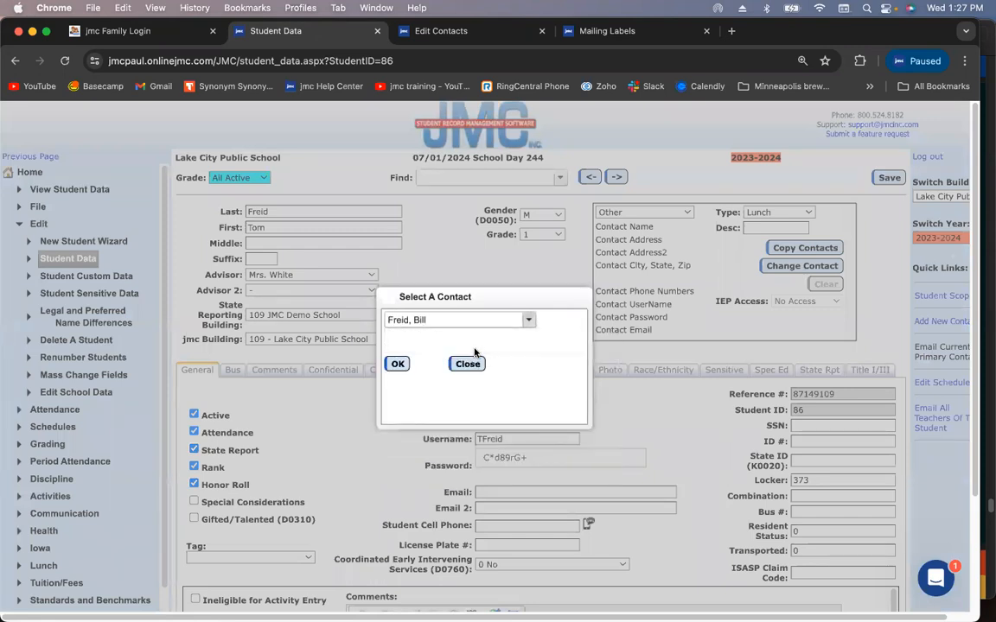
left_click(397, 365)
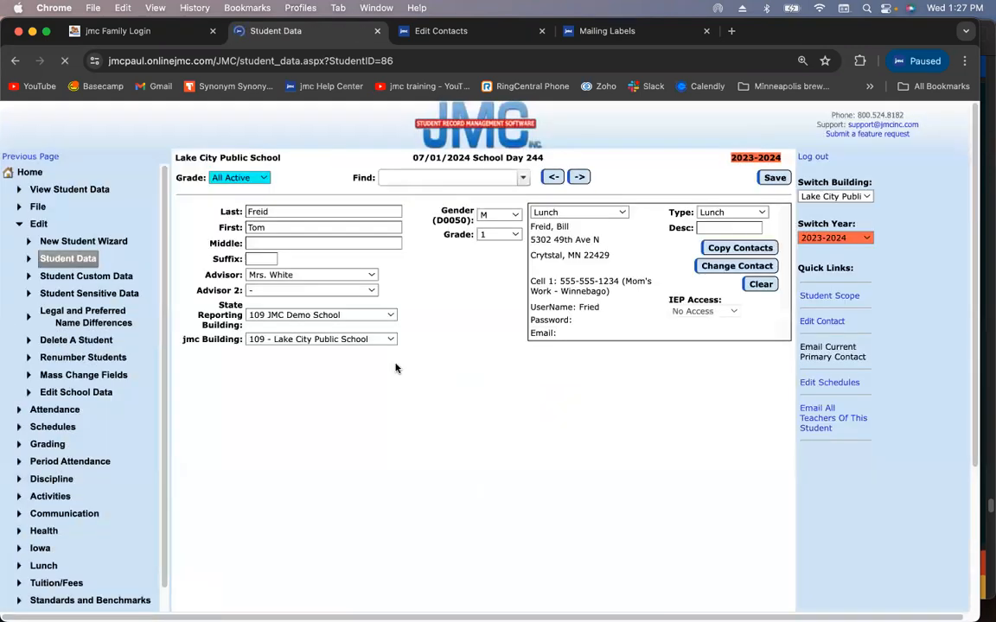
left_click(776, 226)
type("Dad")
left_click(888, 179)
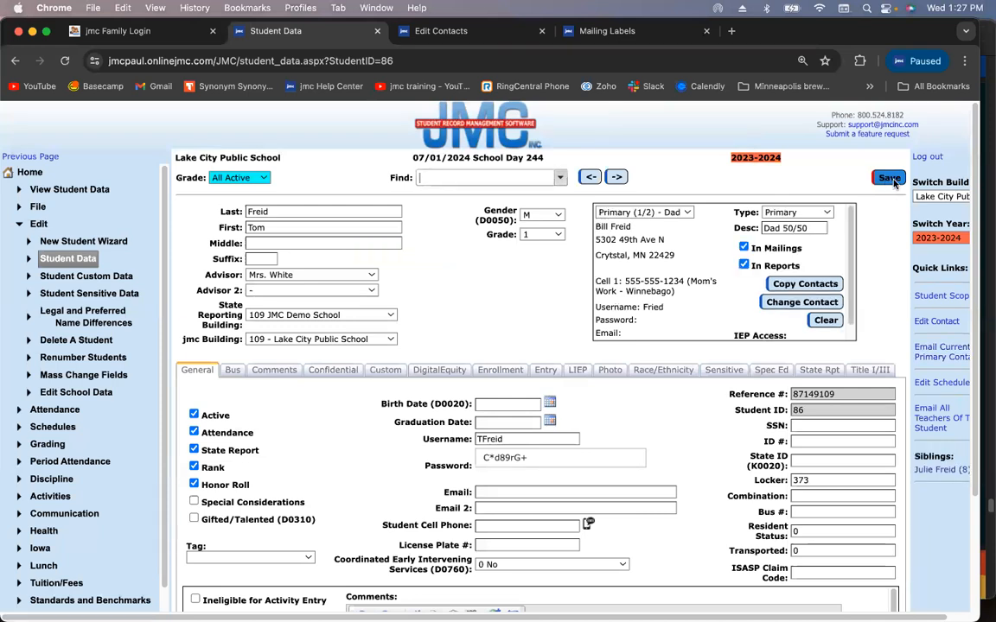
Check the mother's primary contact, then open the sibling's record
left_click(645, 212)
left_click(645, 212)
left_click(645, 213)
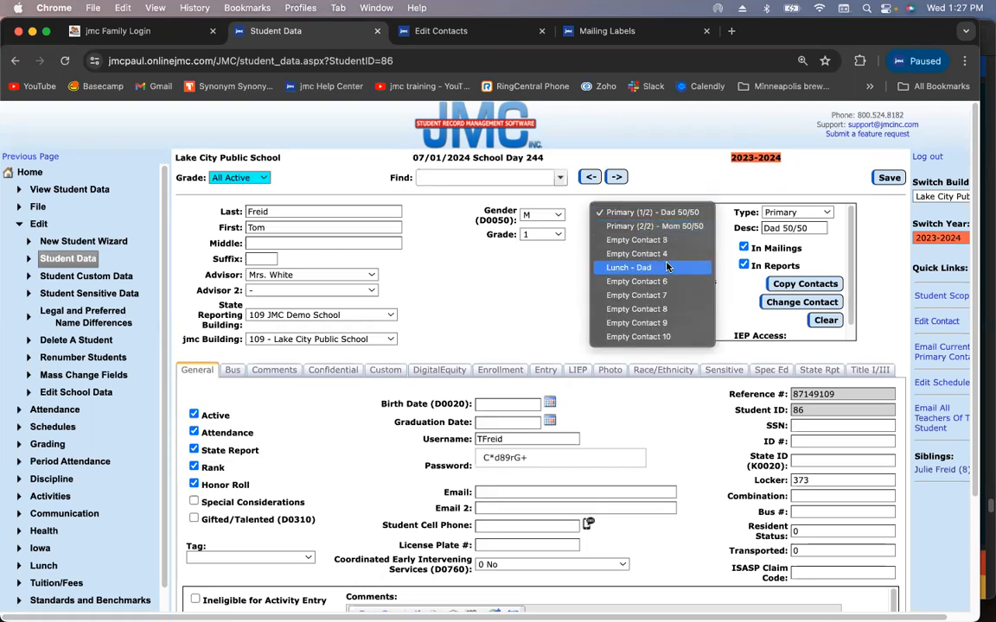
left_click(485, 277)
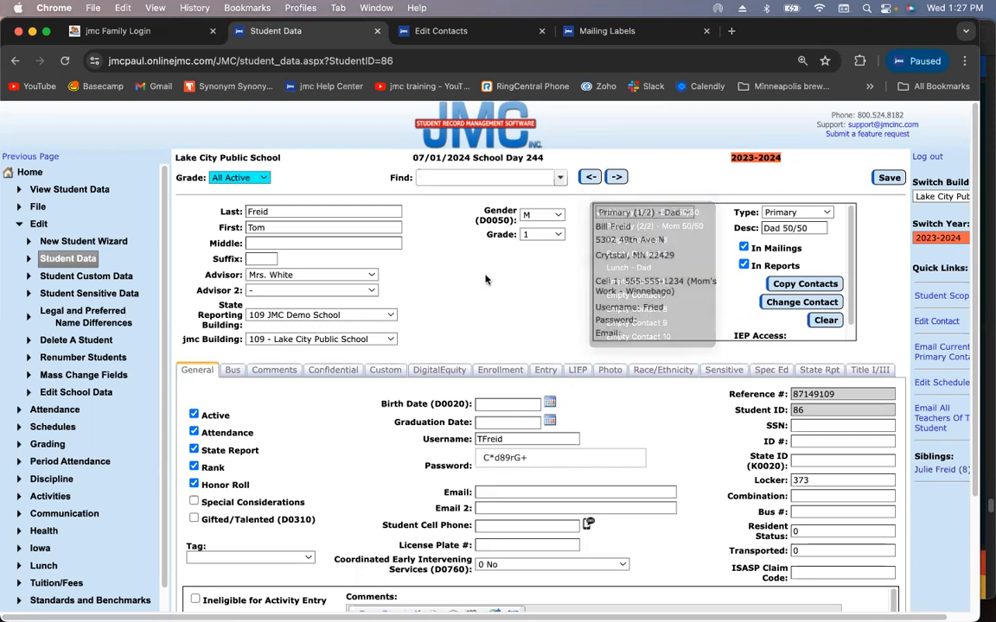
left_click(655, 215)
left_click(657, 226)
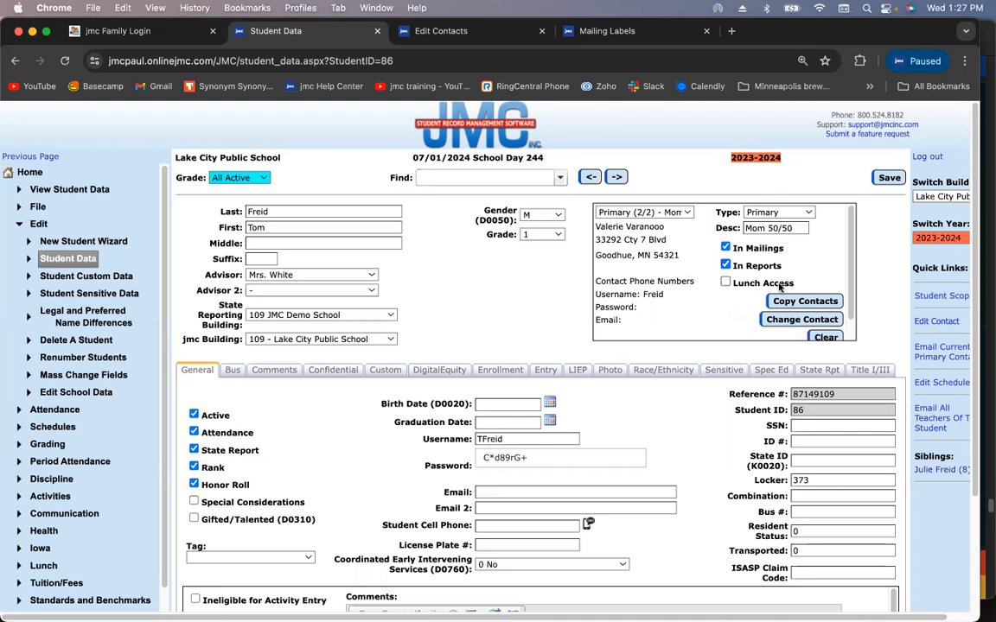
left_click(939, 471)
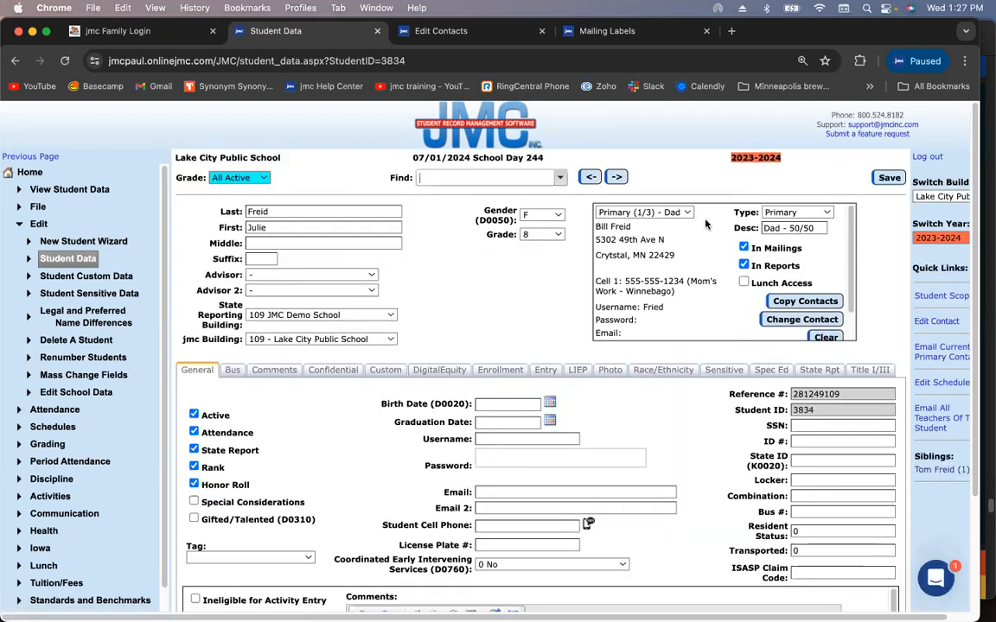
Review the sibling's Bio-Mom and Lunch - Mom contacts, ending on the father's Primary contact
left_click(683, 213)
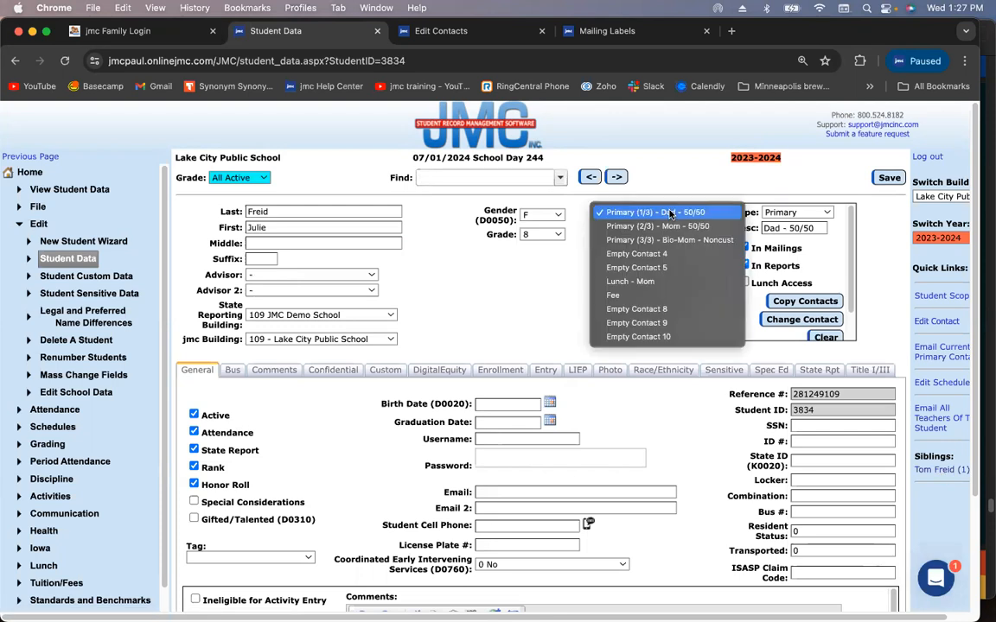
left_click(708, 241)
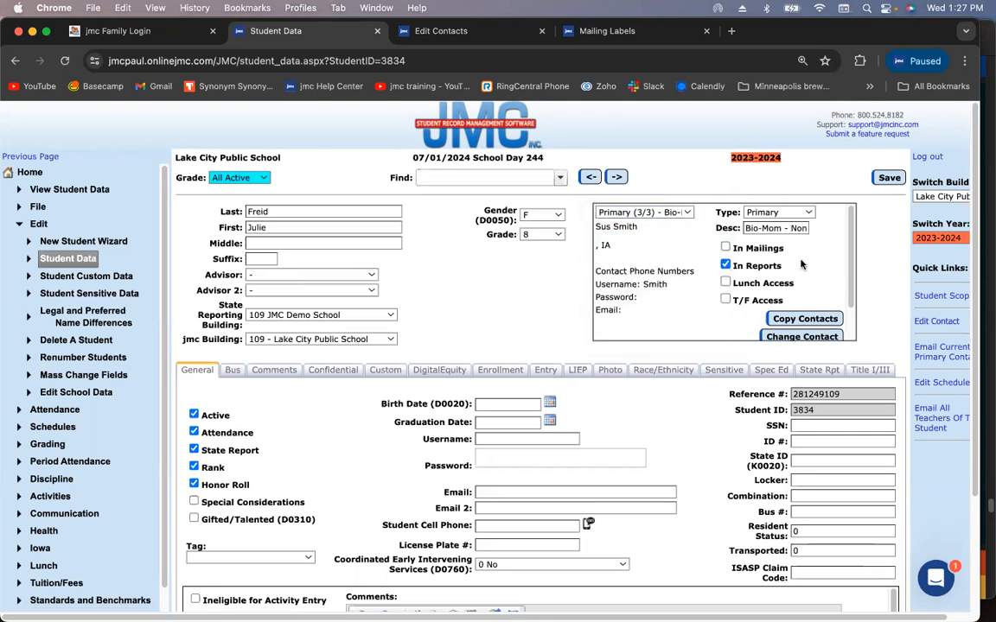
left_click(662, 214)
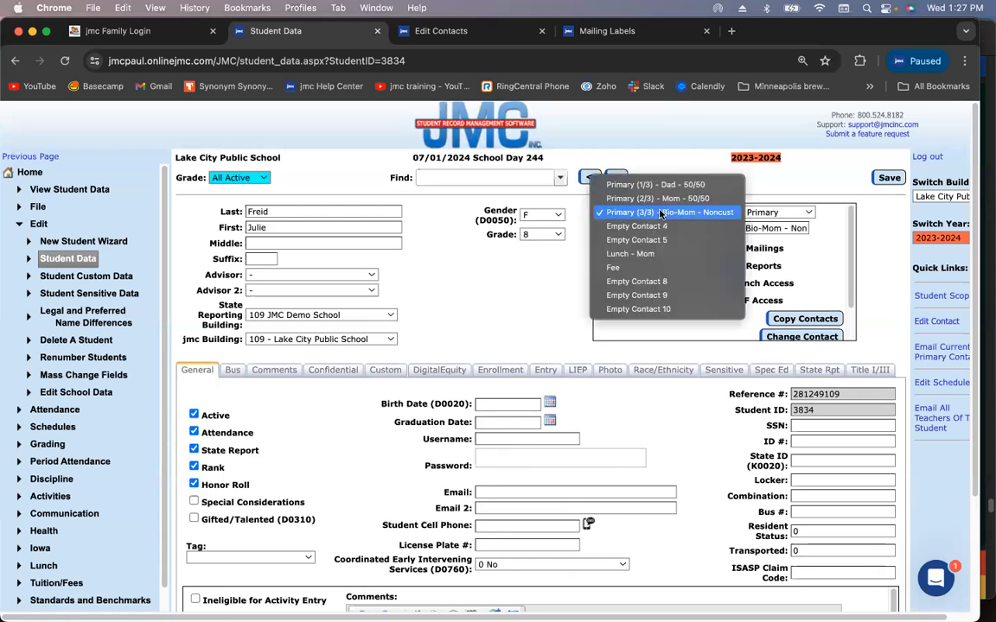
left_click(654, 254)
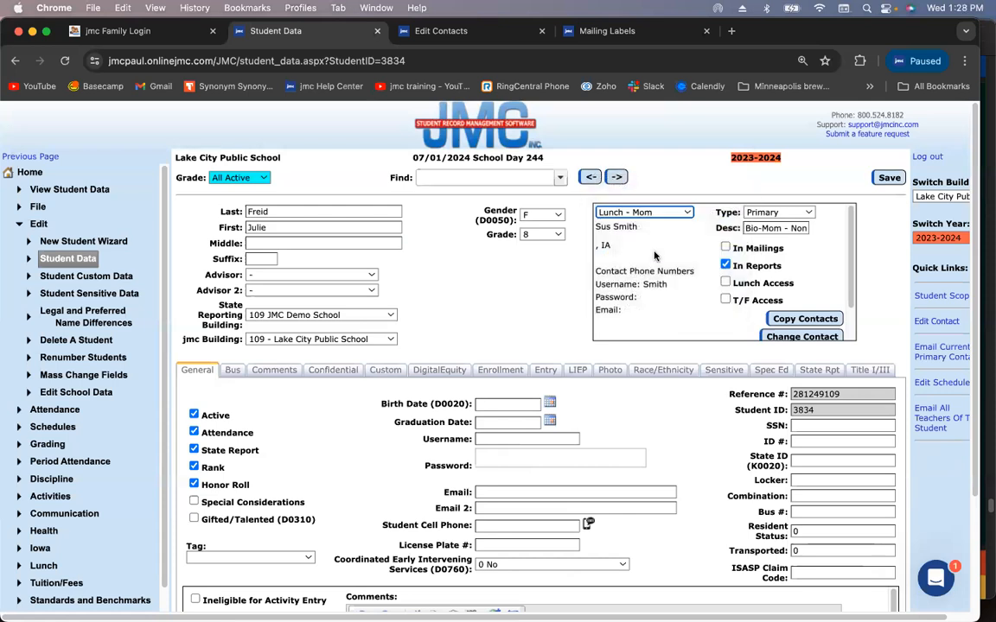
left_click(665, 214)
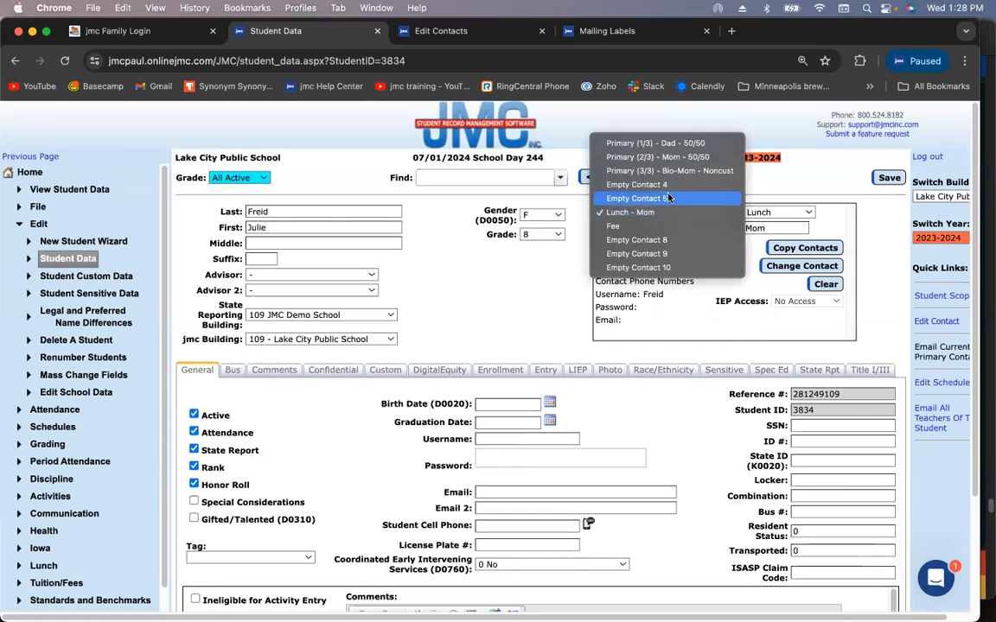
left_click(618, 143)
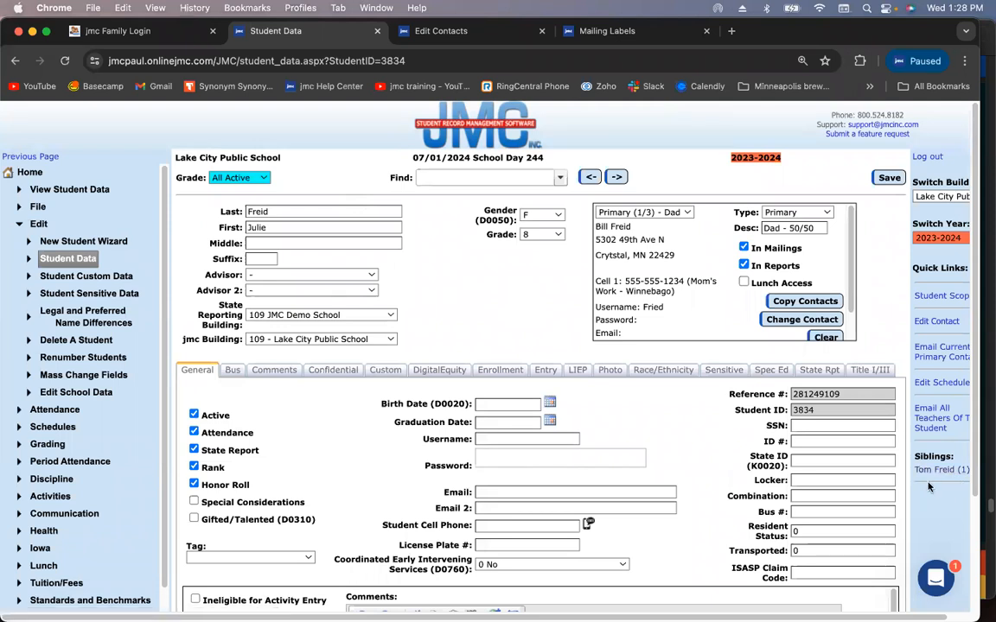
Move on to the next student record without changing any contacts
left_click(676, 213)
left_click(676, 212)
left_click(676, 212)
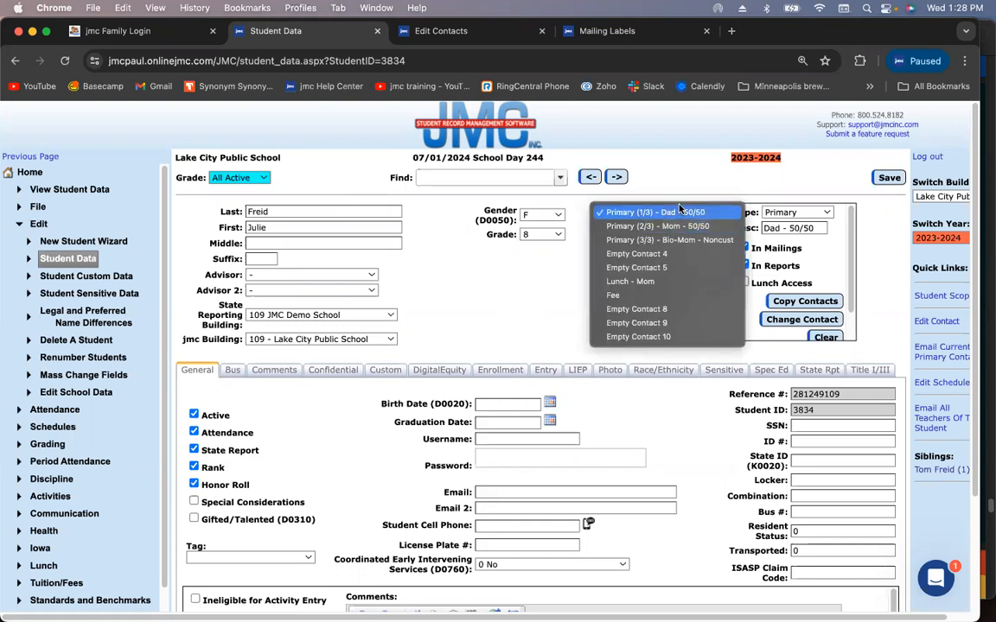
left_click(518, 276)
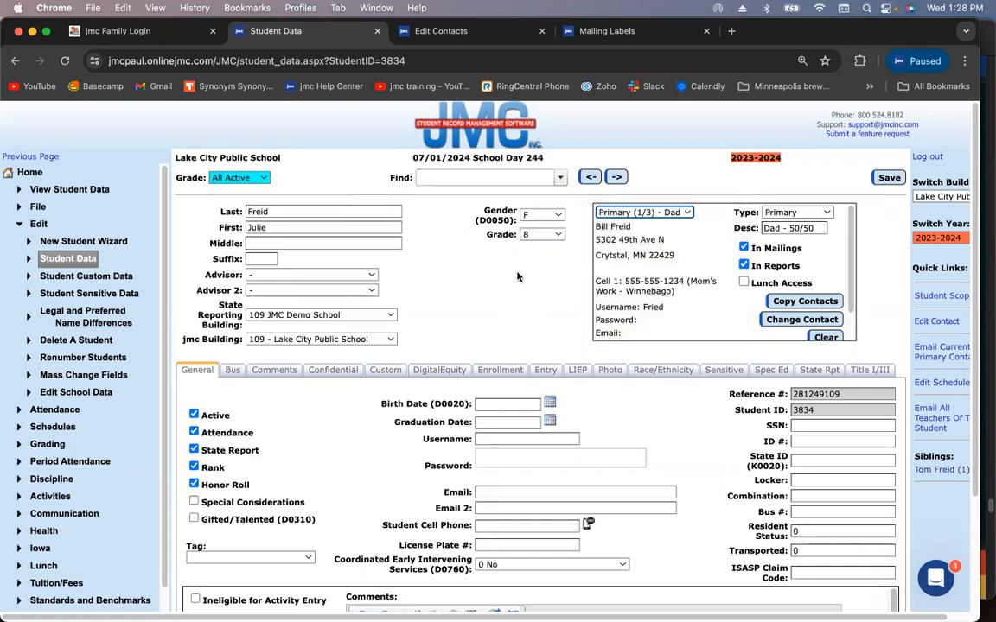
left_click(616, 178)
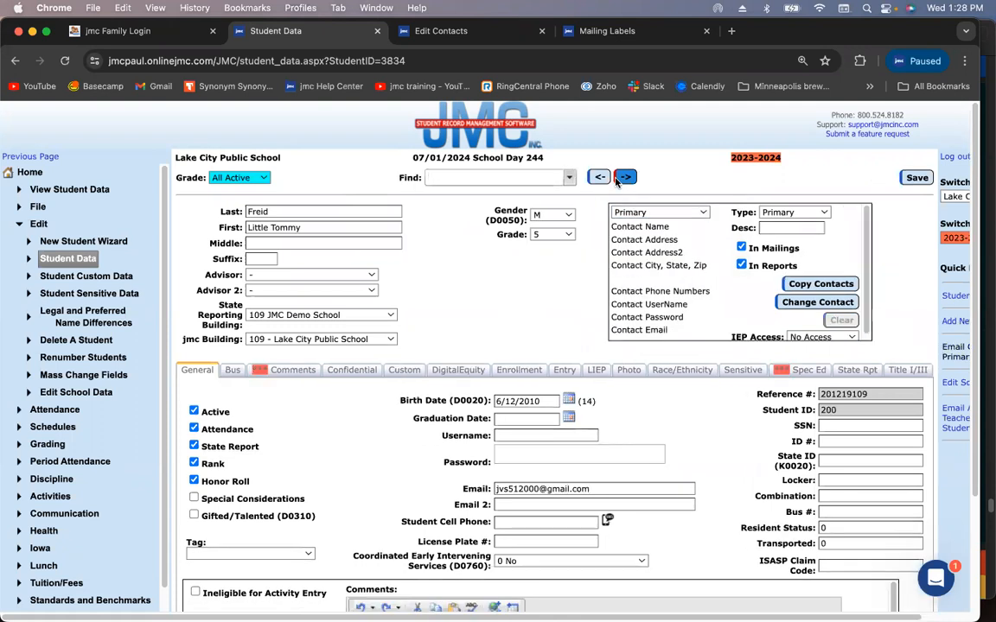
Advance four records to a later student, change the Last name to the new surname, and save
left_click(621, 179)
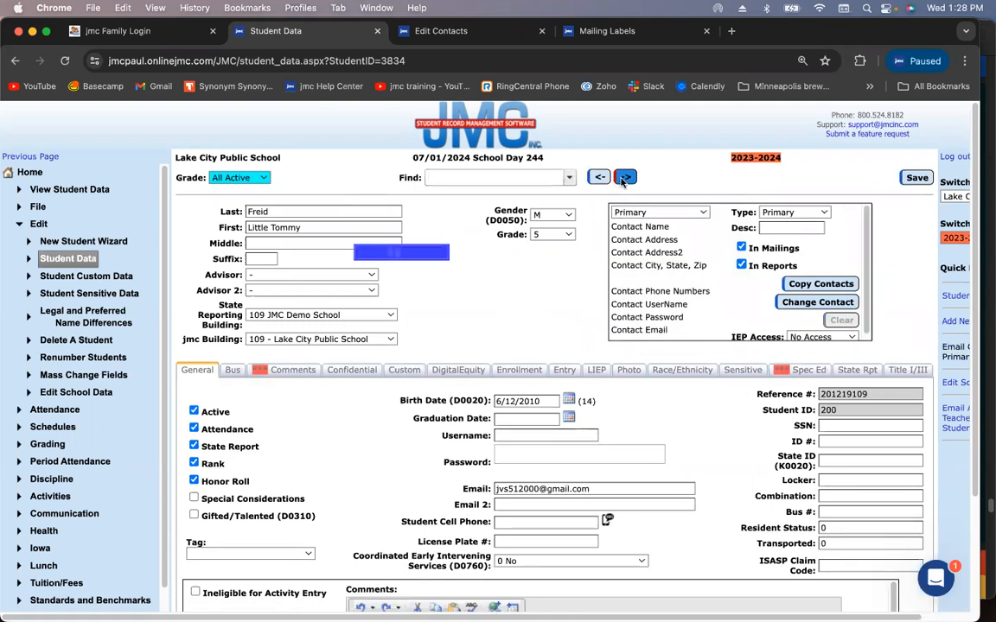
left_click(621, 179)
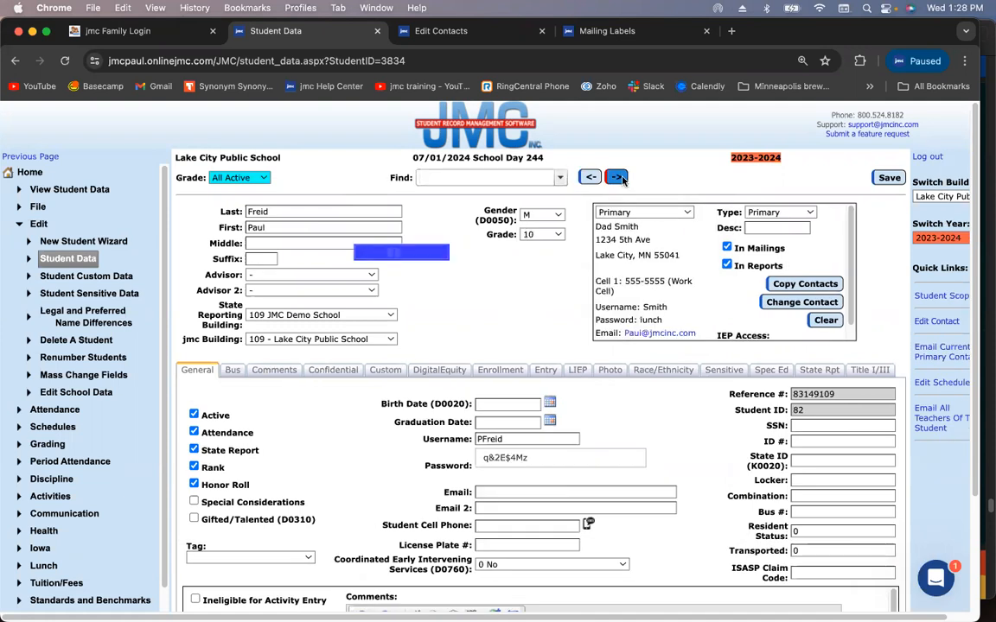
left_click(621, 178)
left_click(621, 179)
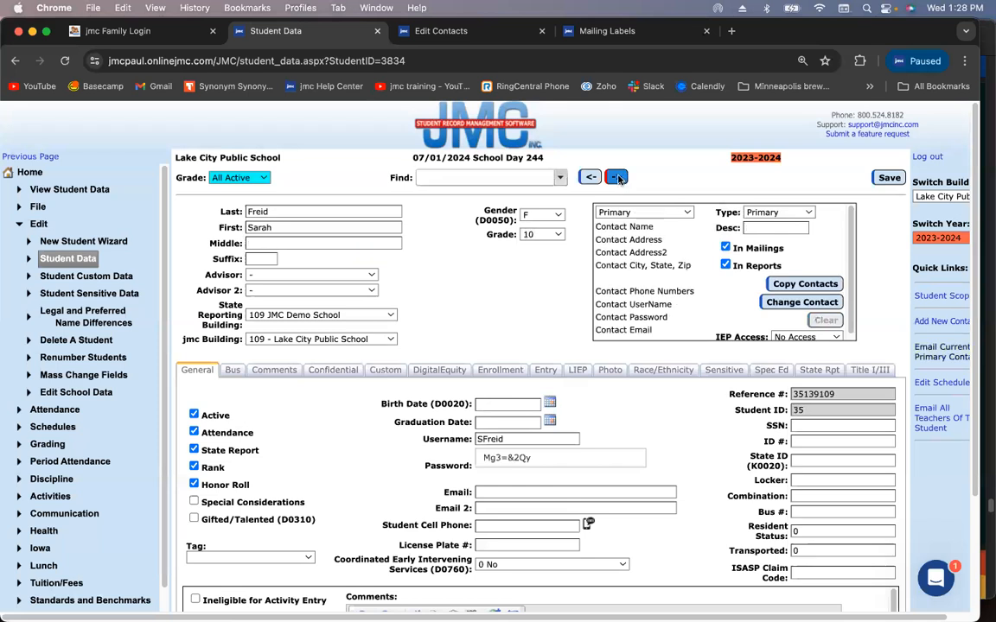
type("Varanoo")
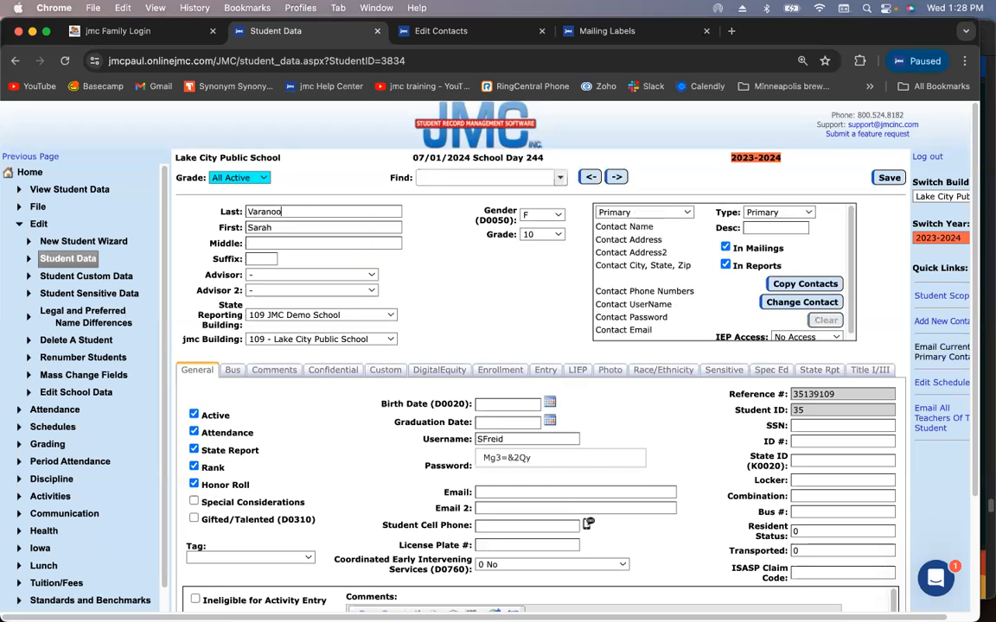
left_click(883, 178)
Attach the mother's existing contact as this student's Primary contact, describe it as 'Mom', and save
left_click(797, 302)
left_click(489, 320)
type("varano")
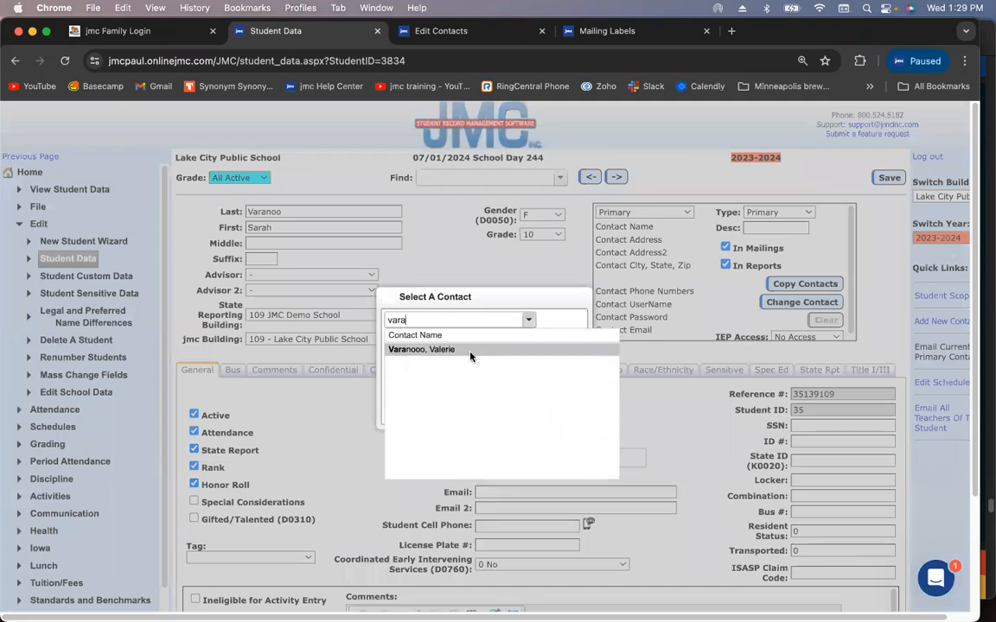
left_click(470, 357)
left_click(400, 364)
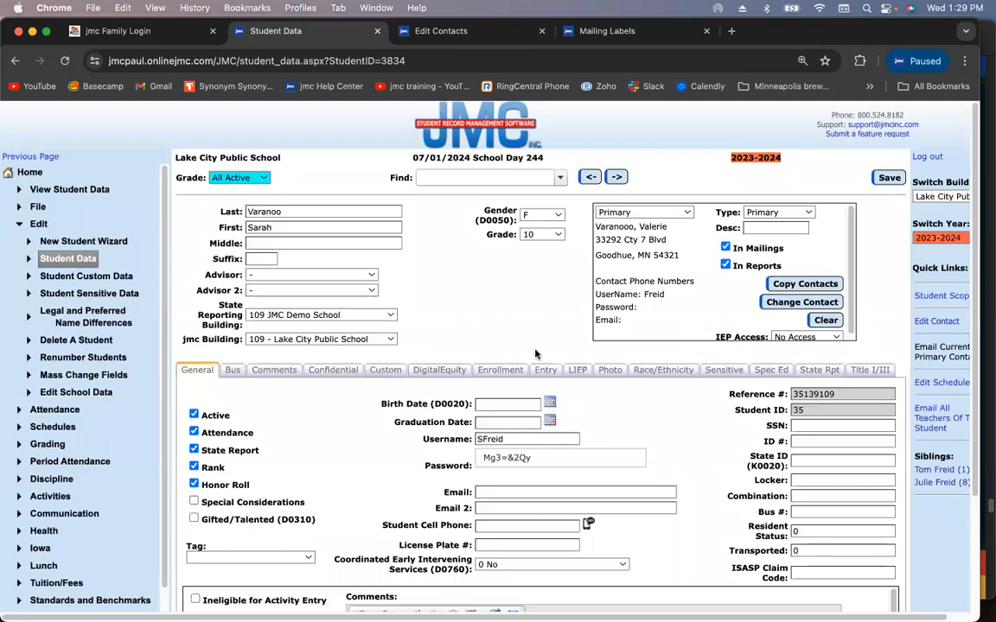
left_click(749, 229)
type("Mom")
left_click(892, 178)
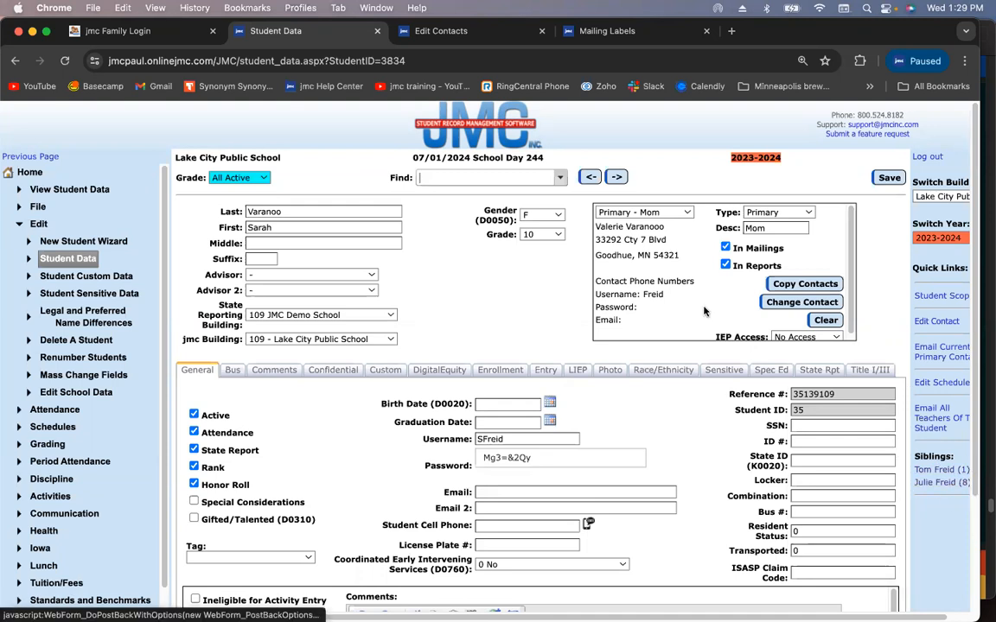
Check the student's contact list without changes, then bring the Preview webinar slides to the front
left_click(634, 213)
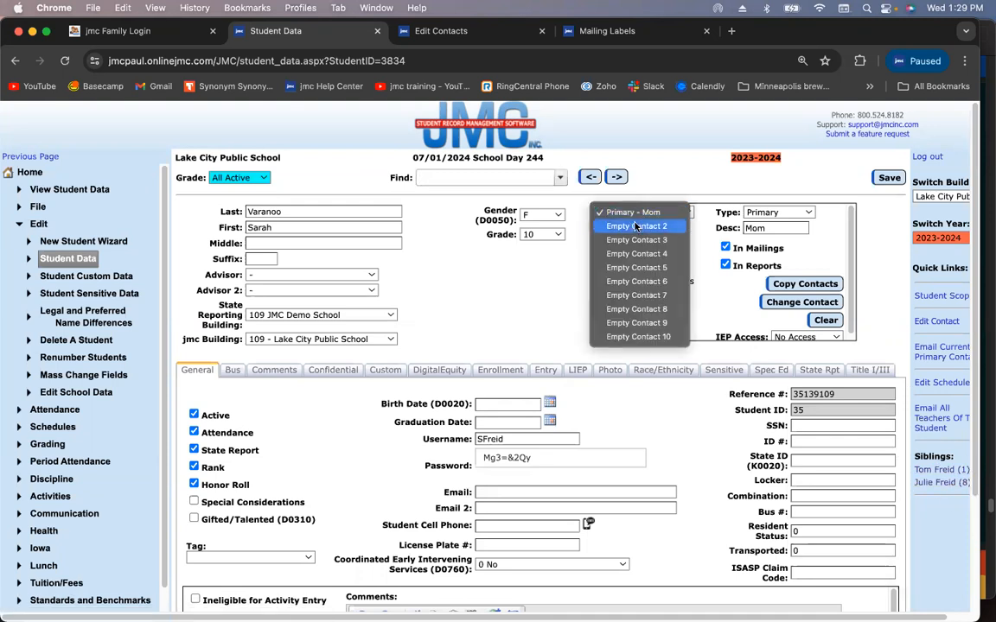
left_click(525, 281)
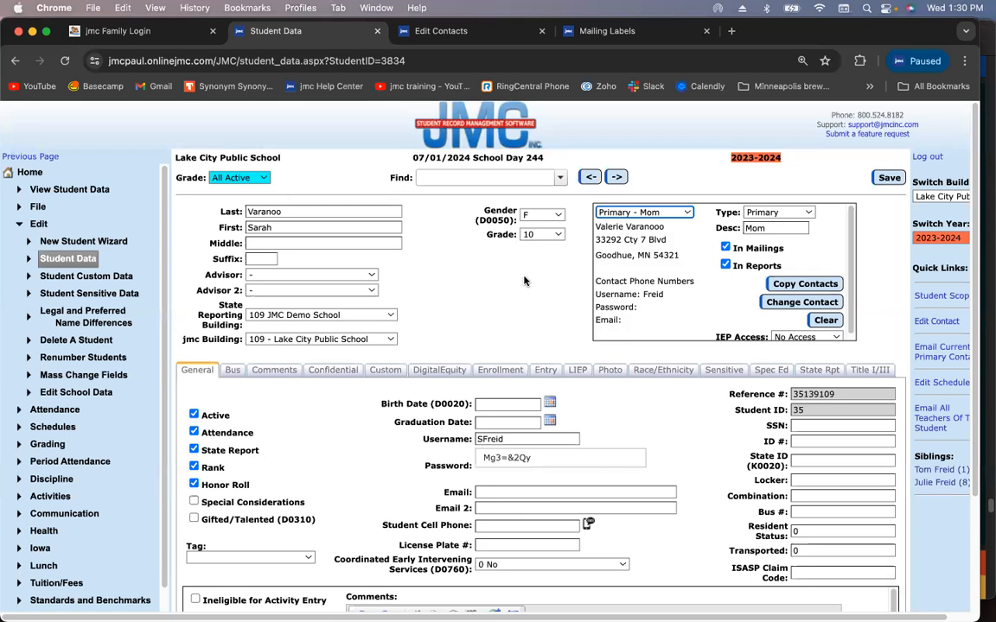
left_click(986, 216)
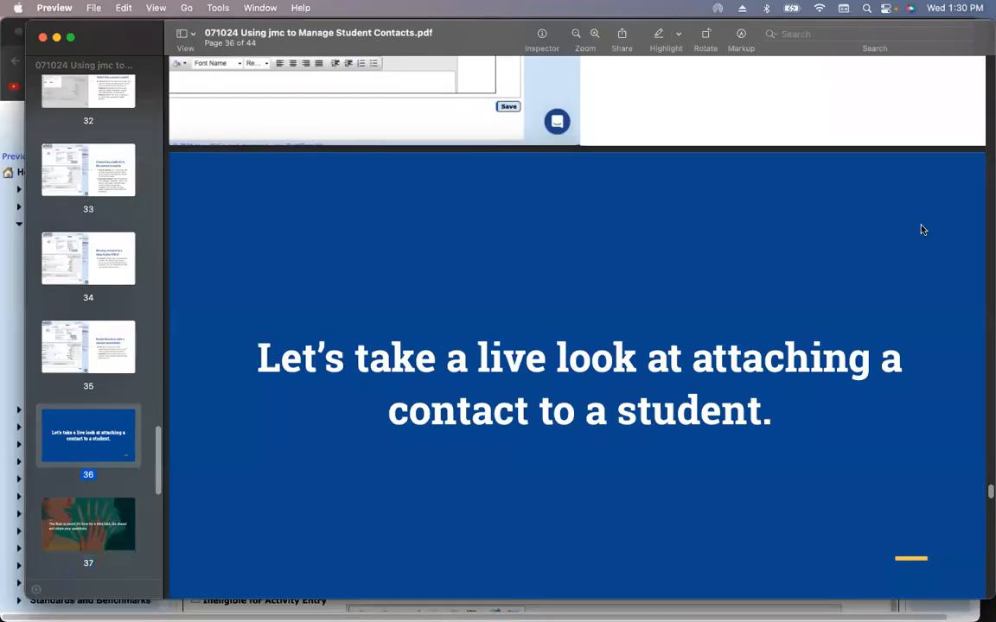
Return to jmc and show the Edit Contacts tab with the mother's contact record
scroll(640, 284, "down", 10)
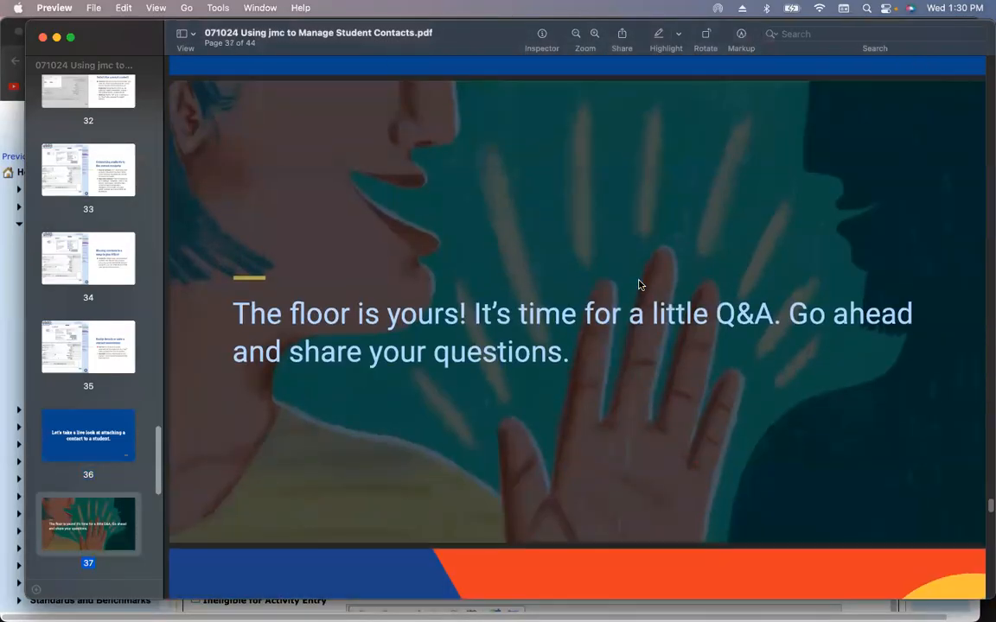
left_click(14, 281)
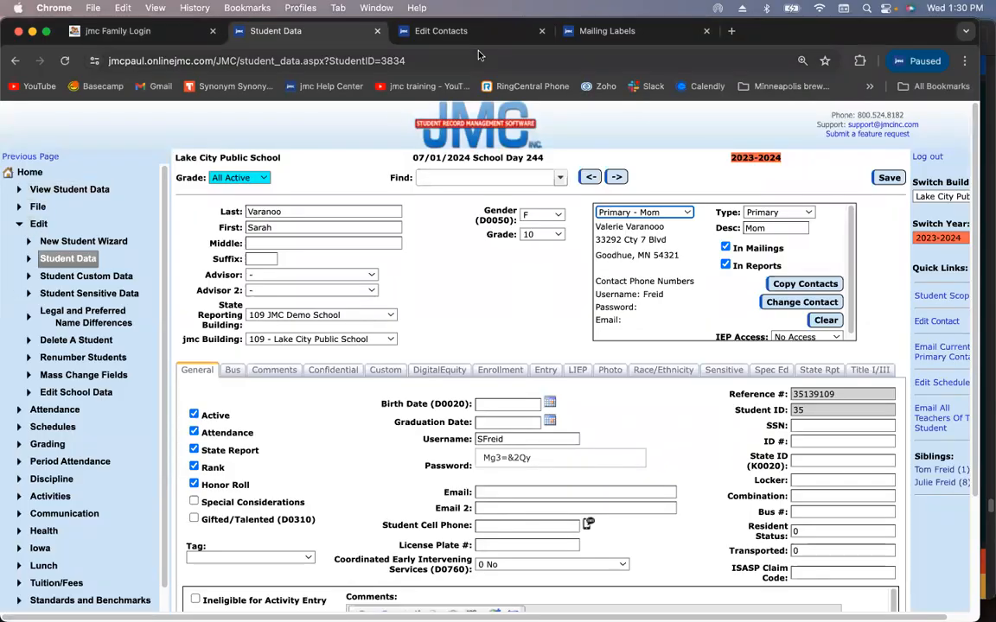
left_click(443, 37)
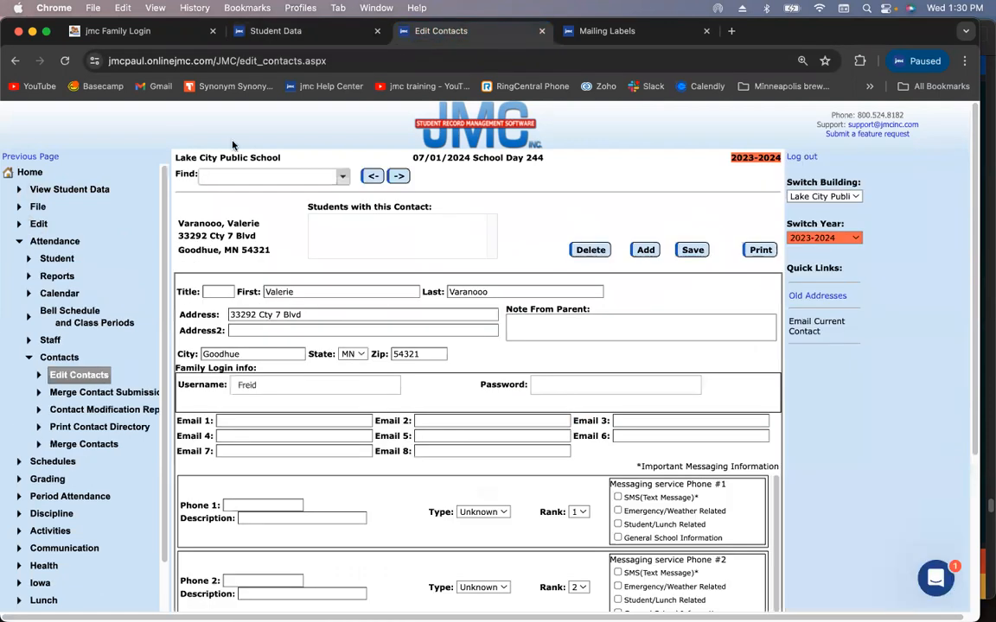
Preview the Print Contact Directory of primary contacts, scroll through it, and return to Student Data
left_click(86, 427)
left_click(201, 205)
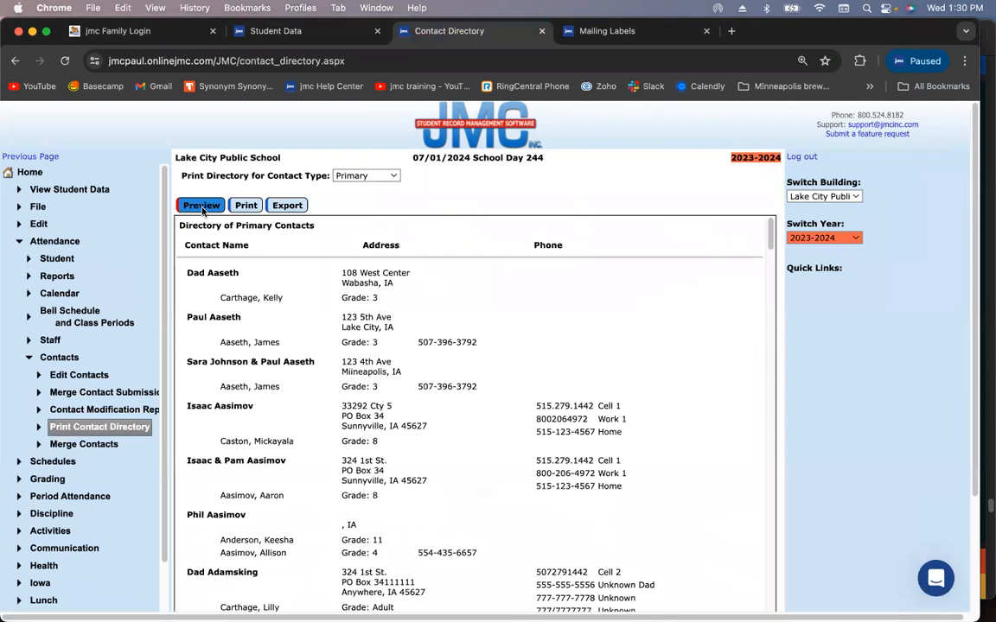
scroll(254, 363, "down", 15)
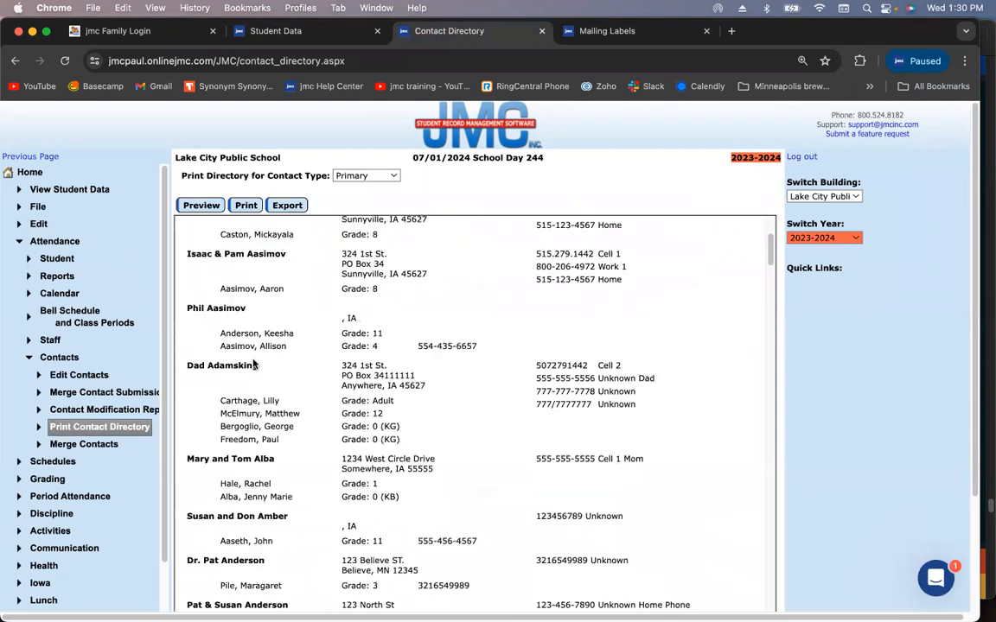
scroll(255, 366, "down", 20)
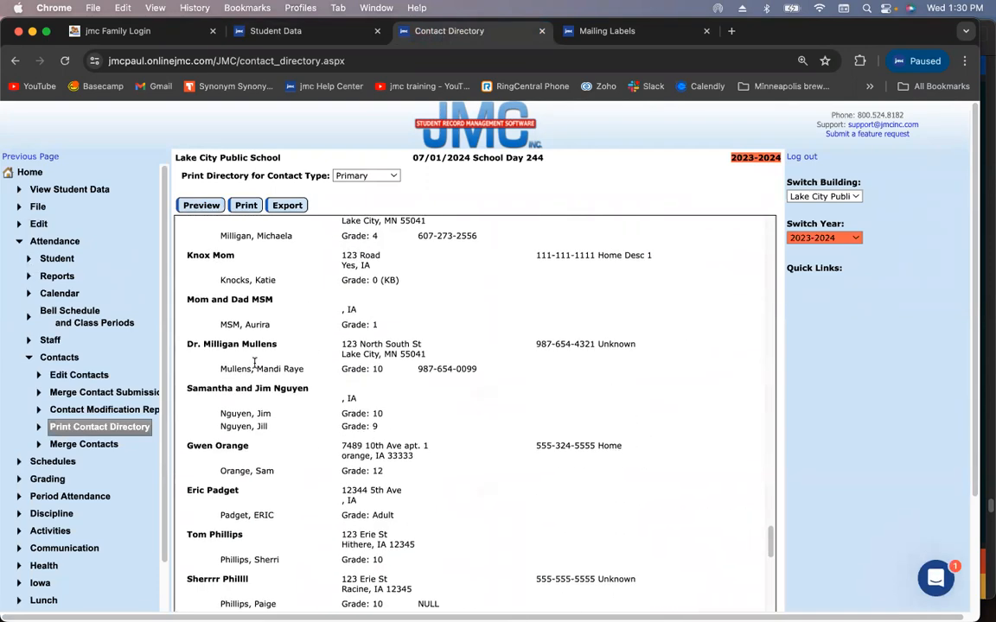
scroll(254, 363, "down", 5)
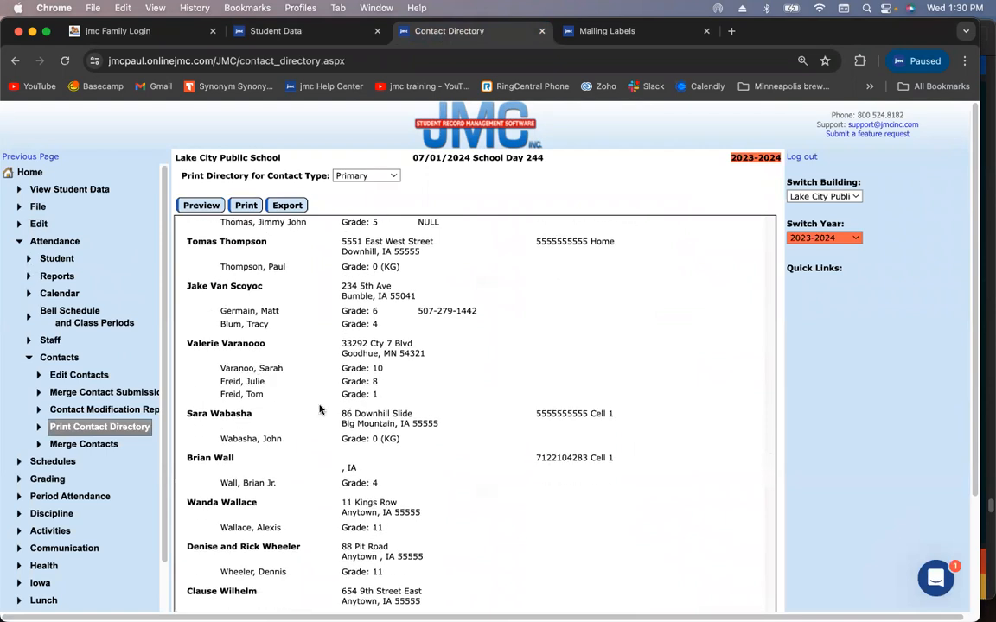
scroll(329, 410, "down", 5)
scroll(289, 400, "up", 5)
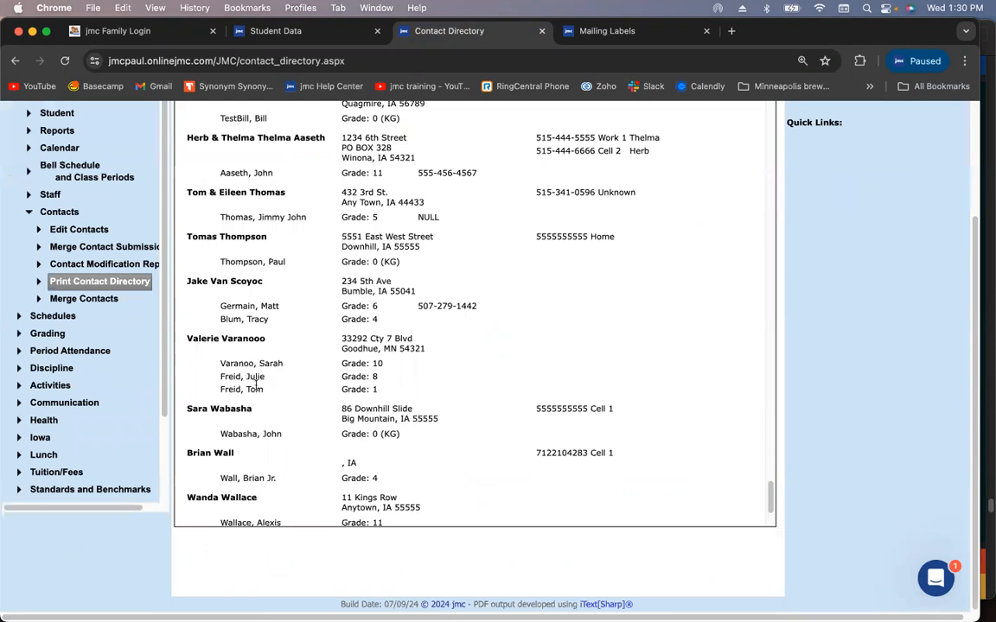
scroll(256, 383, "up", 20)
scroll(256, 385, "up", 10)
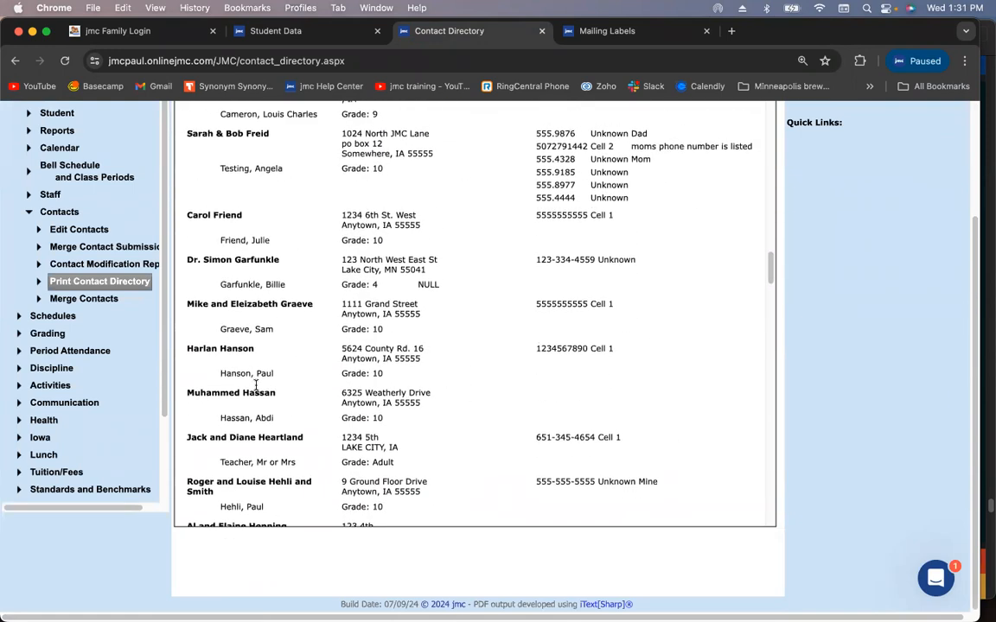
scroll(256, 385, "up", 5)
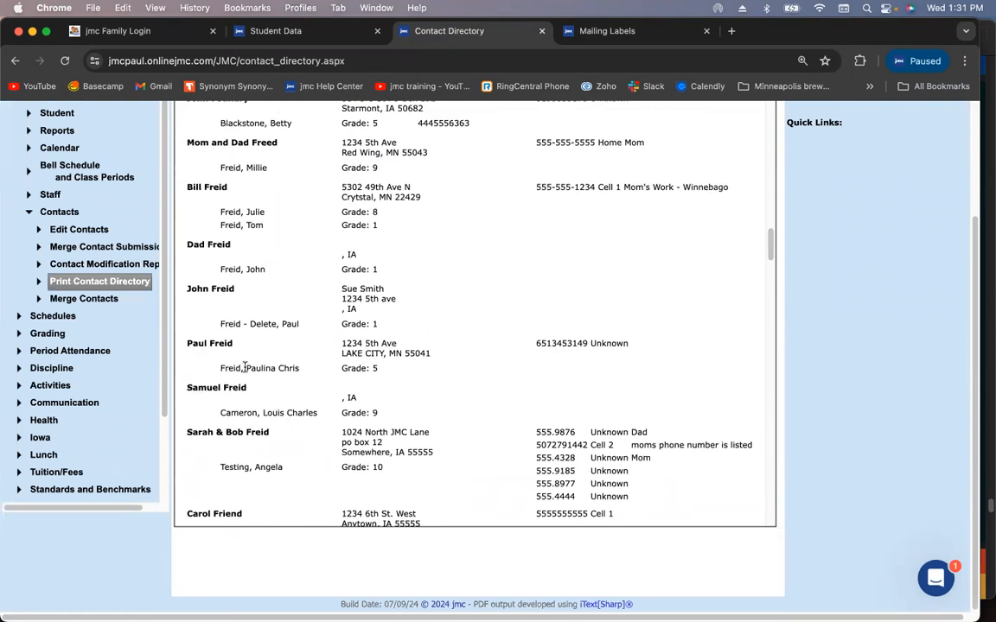
scroll(256, 350, "up", 1)
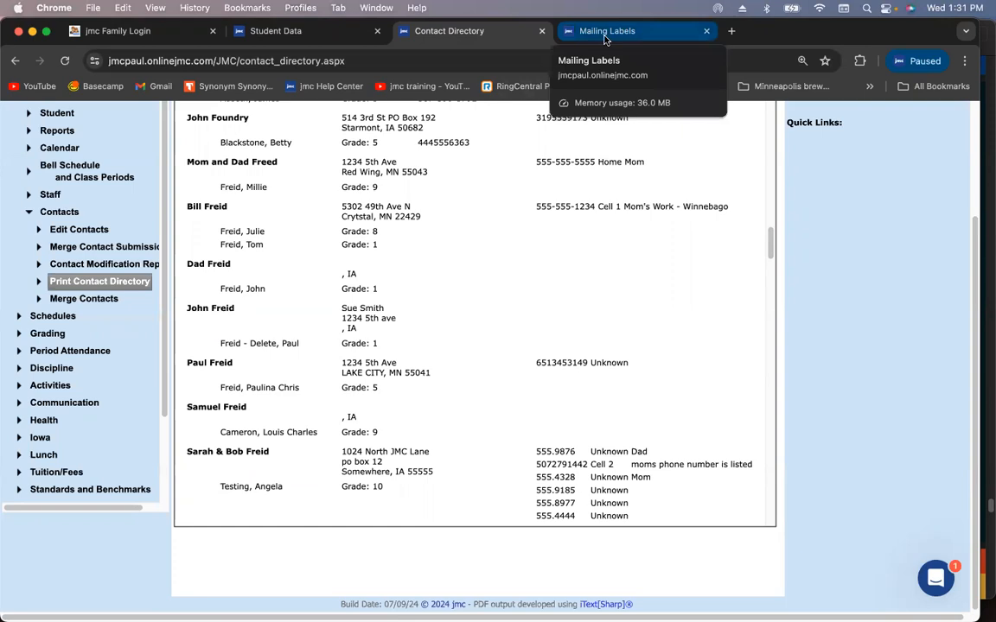
scroll(418, 223, "up", 1)
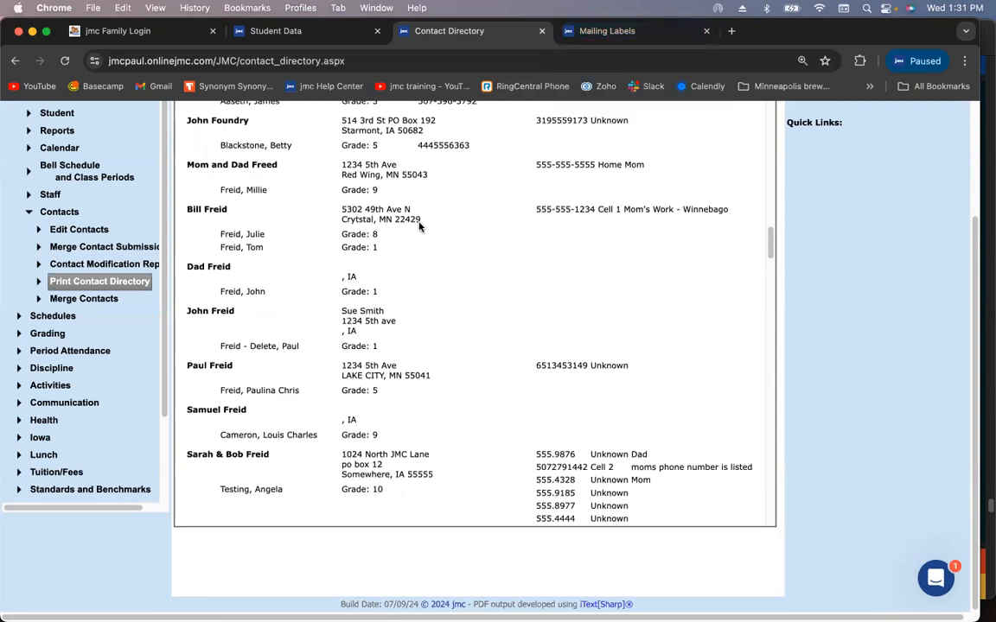
scroll(419, 223, "up", 2)
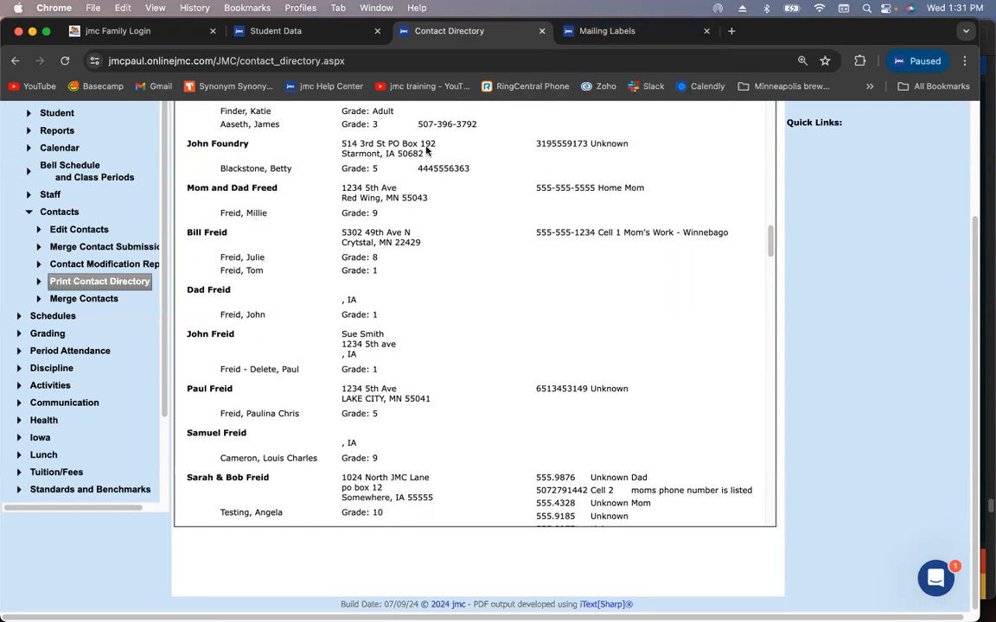
left_click(353, 38)
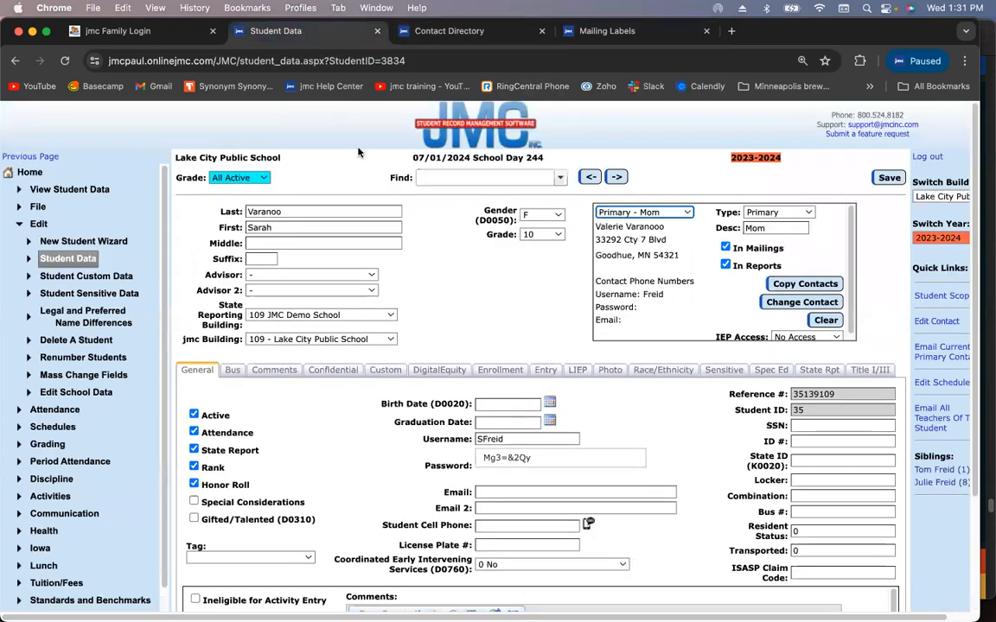
Search for another student by first name and open her record
left_click(438, 176)
type("millie")
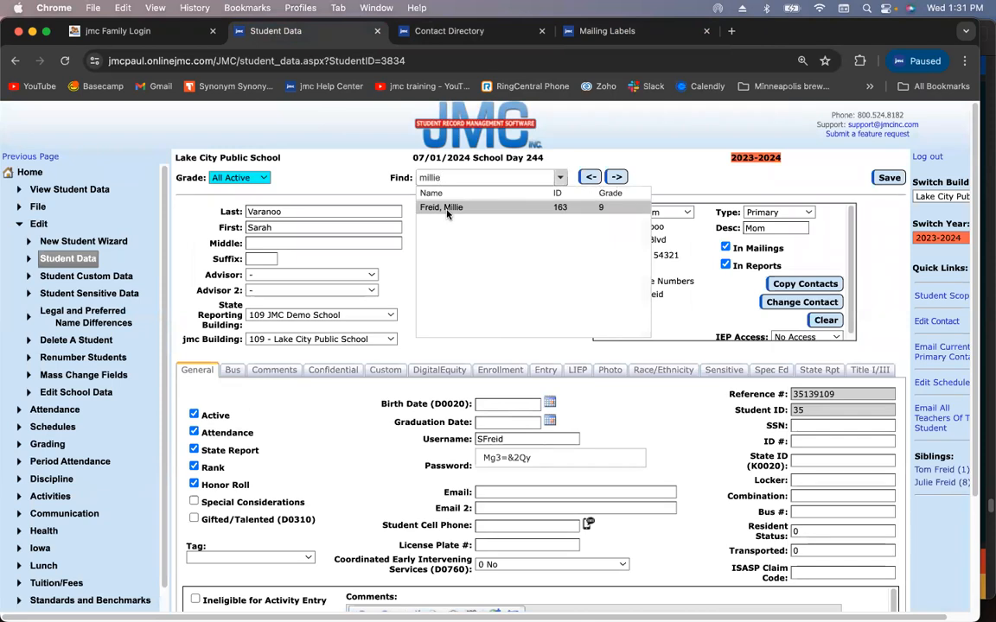
left_click(447, 209)
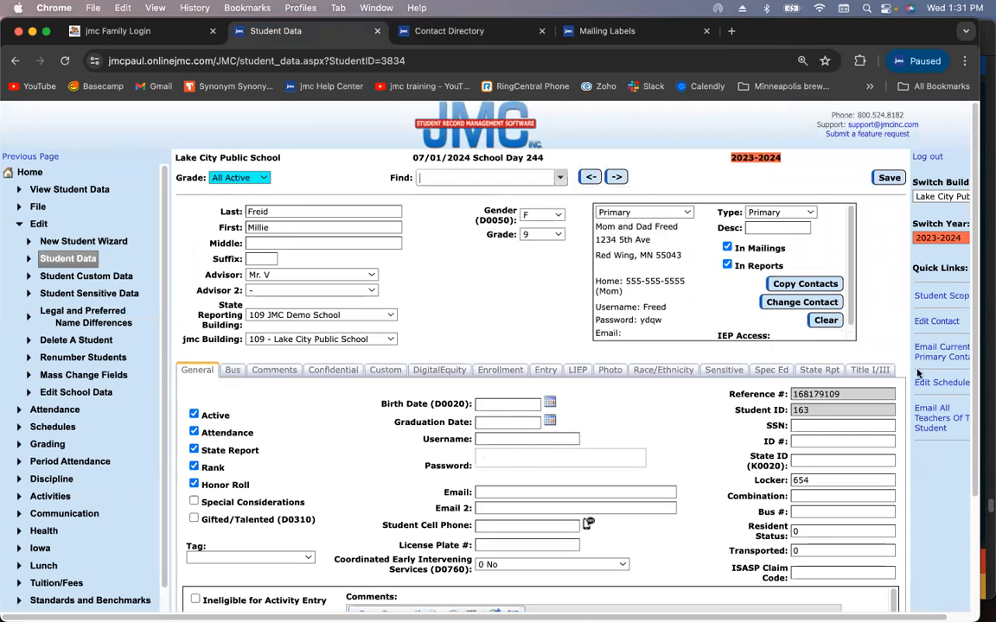
Rewrite the primary contact's First field with both parents' names, correct the Last spelling, and save
left_click(934, 322)
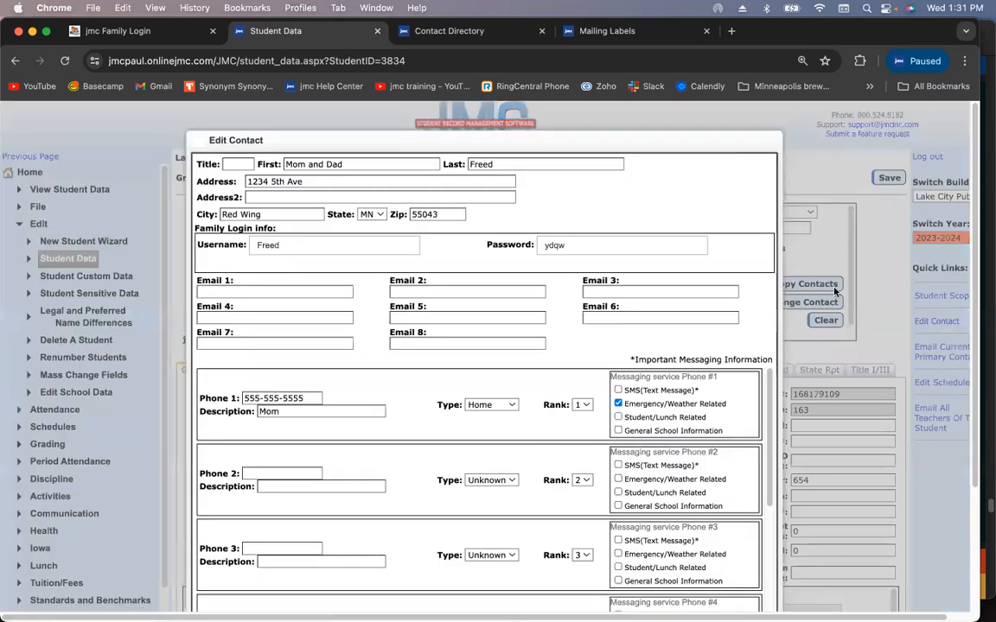
triple_click(353, 164)
type("Paul")
key("BackSpace")
key("BackSpace")
key("BackSpace")
key("BackSpace")
key("BackSpace")
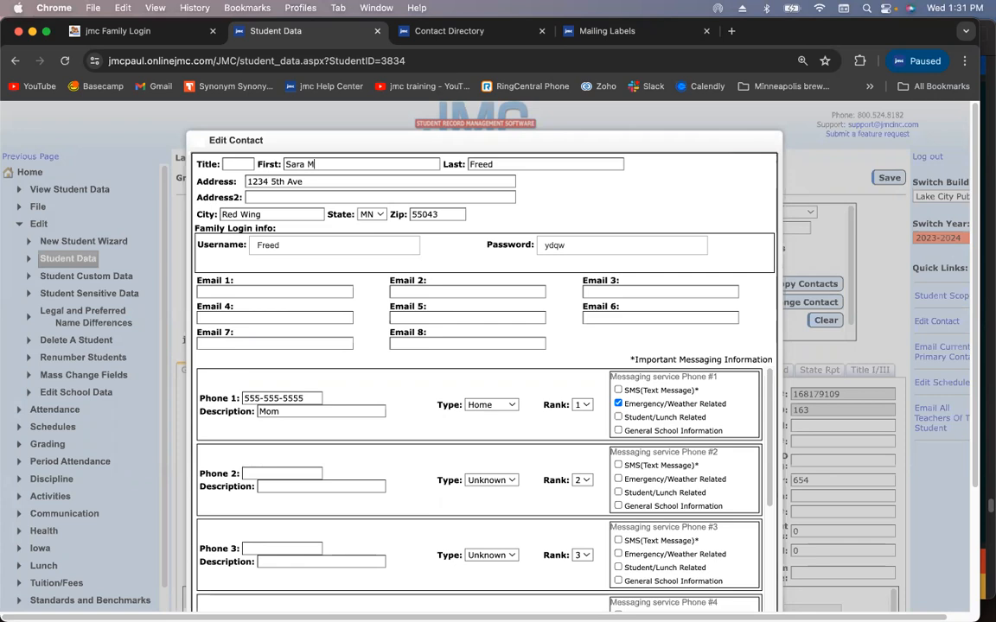
key("Tab")
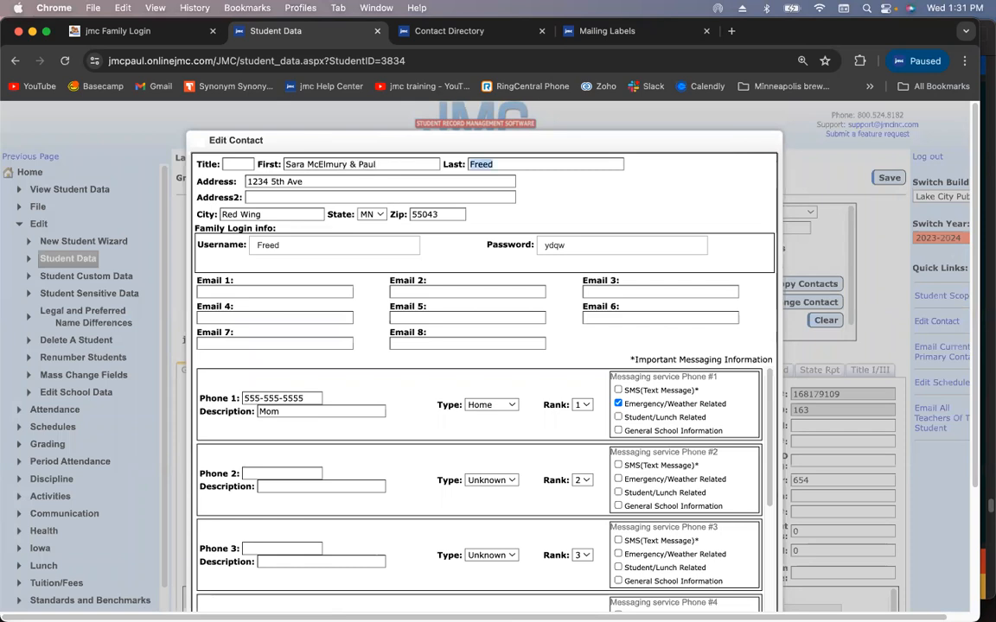
type("Freid")
scroll(412, 251, "down", 5)
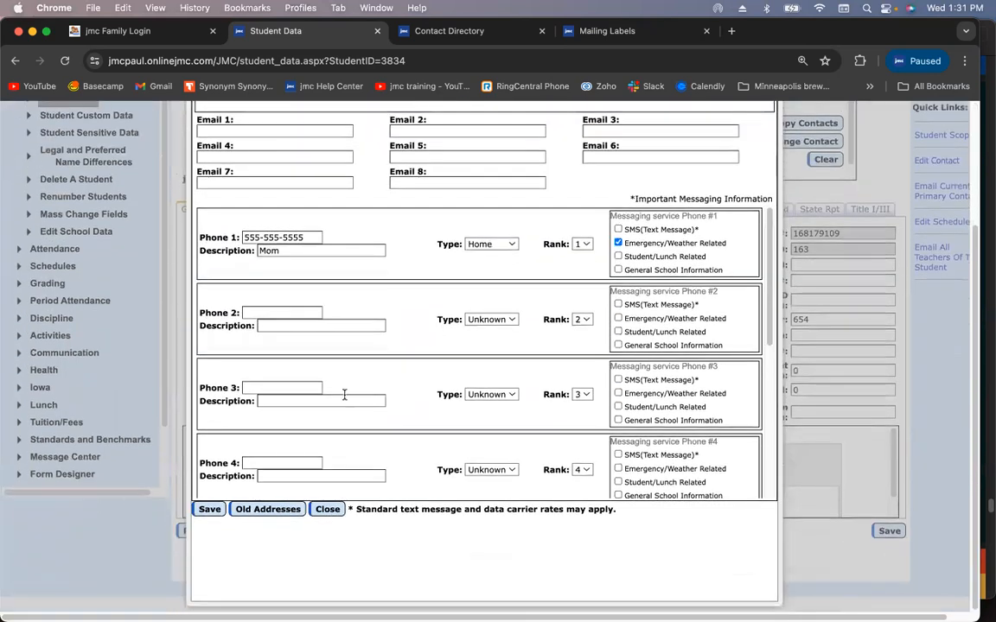
left_click(211, 509)
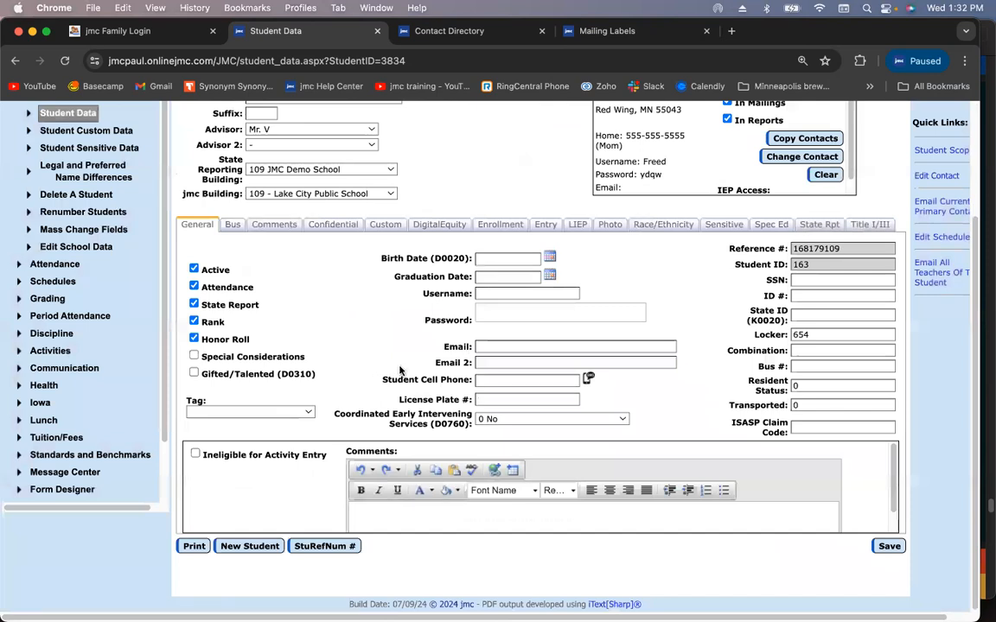
scroll(552, 286, "up", 3)
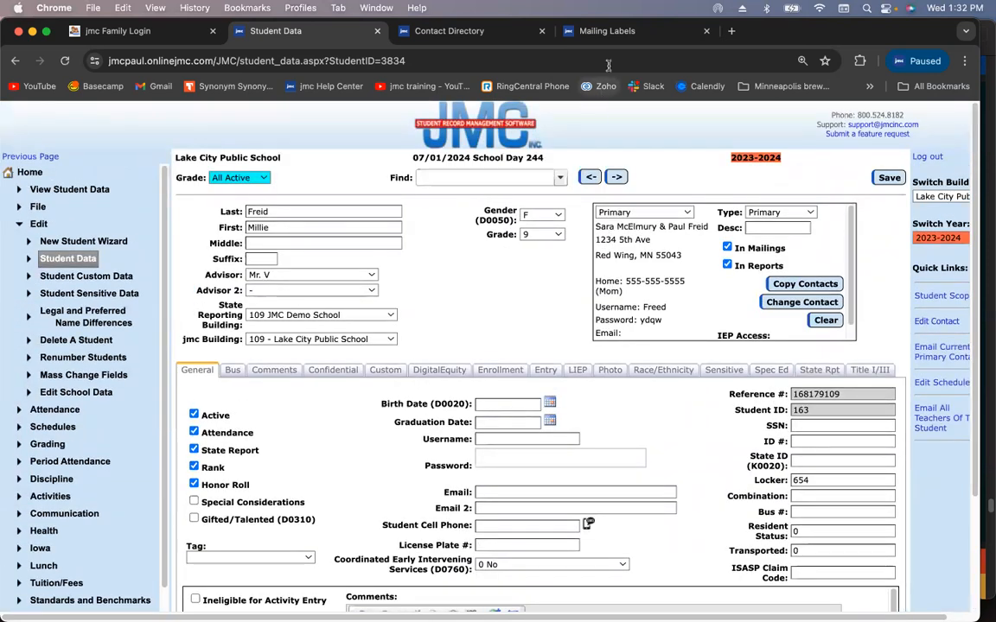
left_click(627, 35)
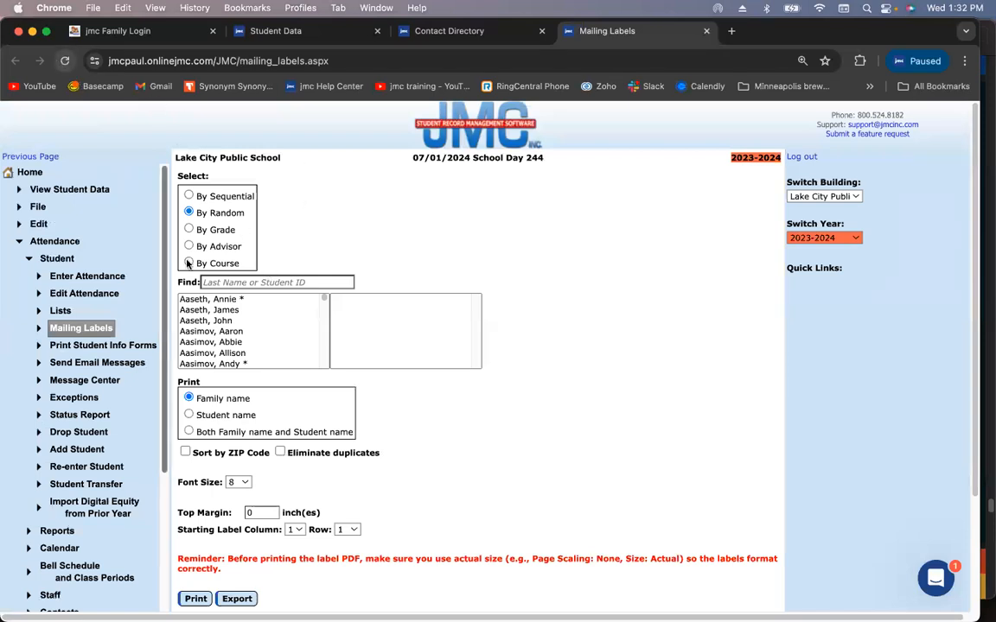
Find the student by family surname, add her to the labels, keep font size 8, and print the label PDF
left_click(251, 281)
type("fri")
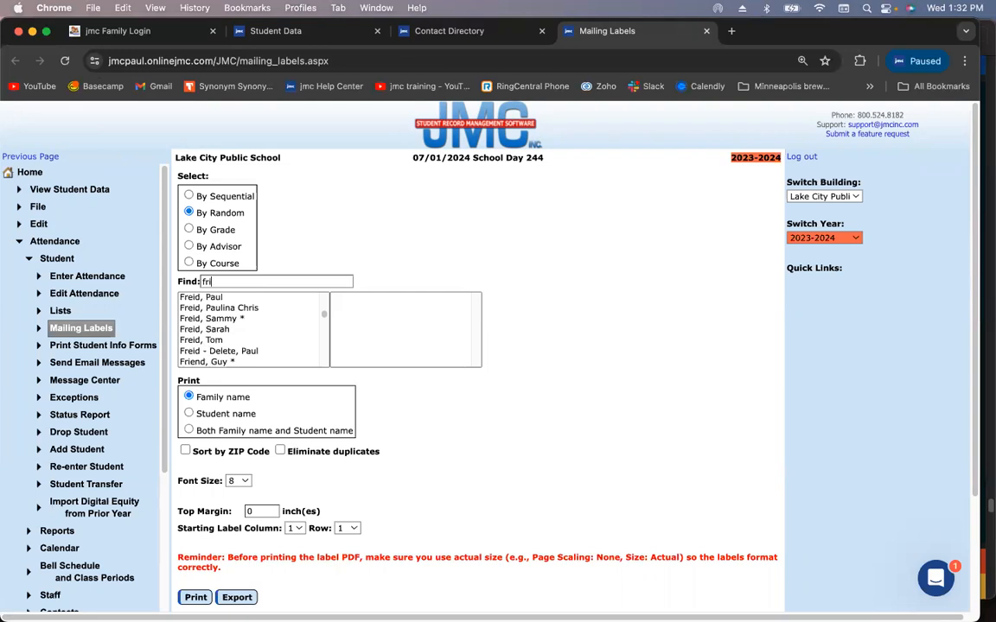
key("BackSpace")
type("eid")
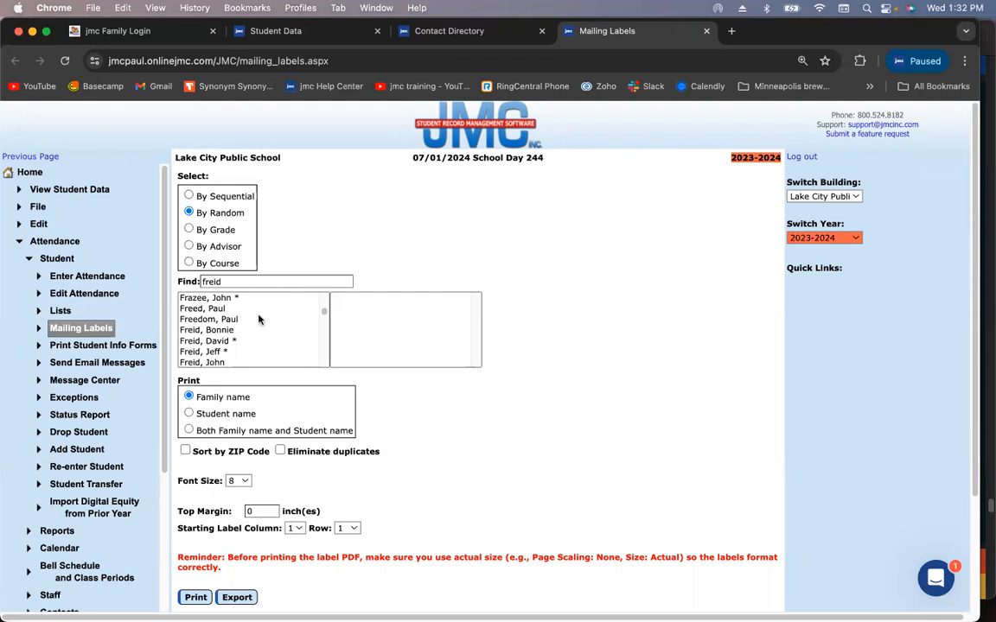
scroll(251, 333, "down", 3)
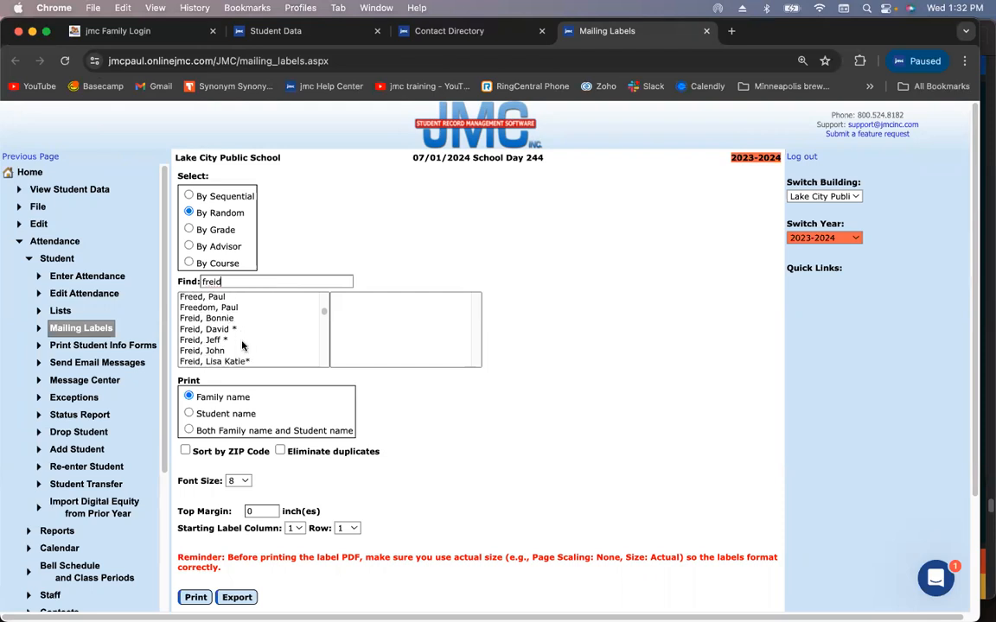
left_click(239, 342)
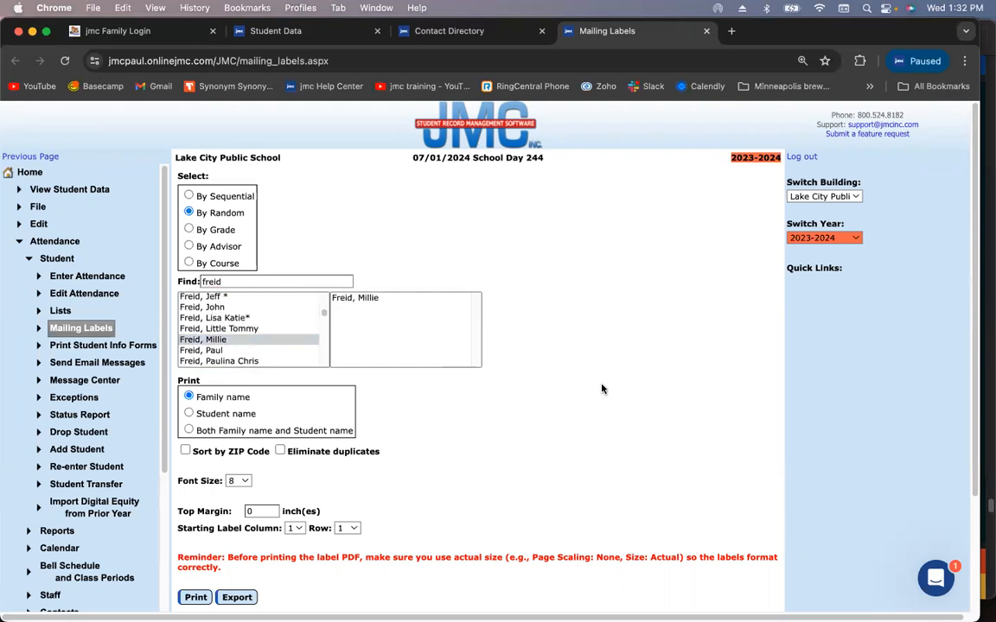
scroll(600, 390, "down", 3)
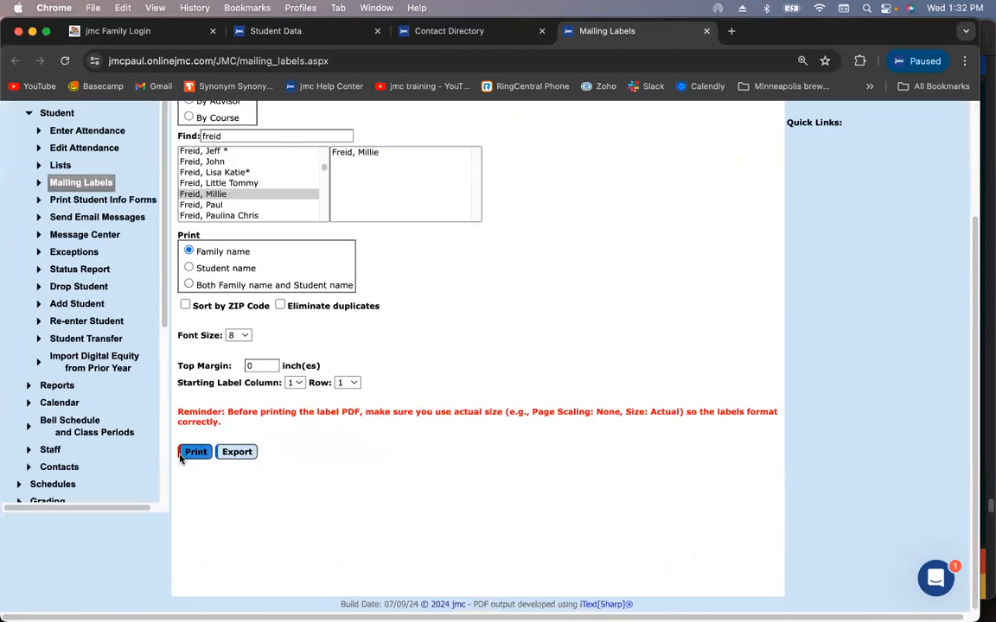
left_click(232, 335)
left_click(232, 336)
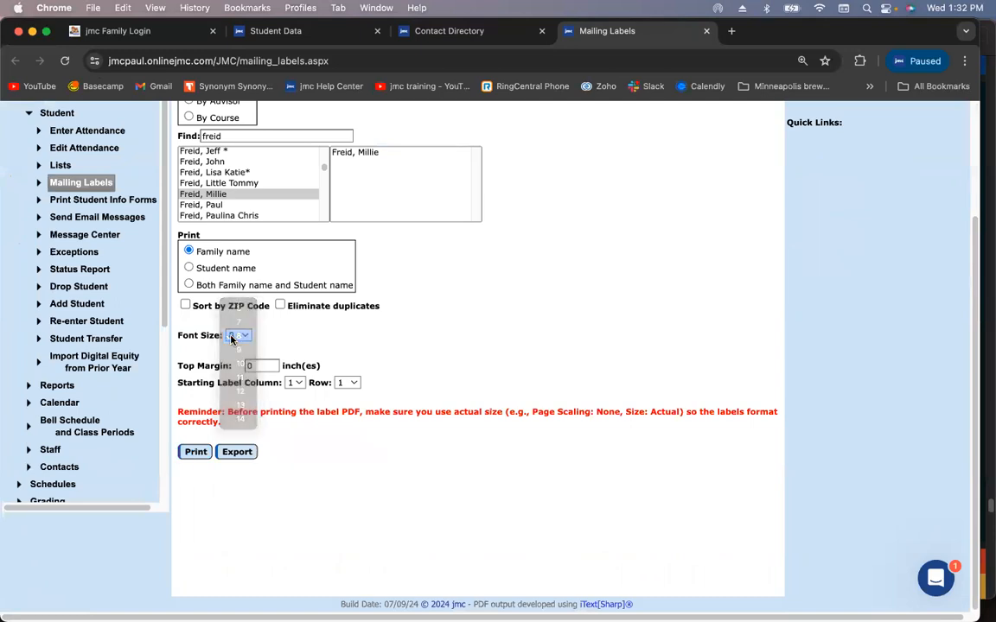
left_click(195, 452)
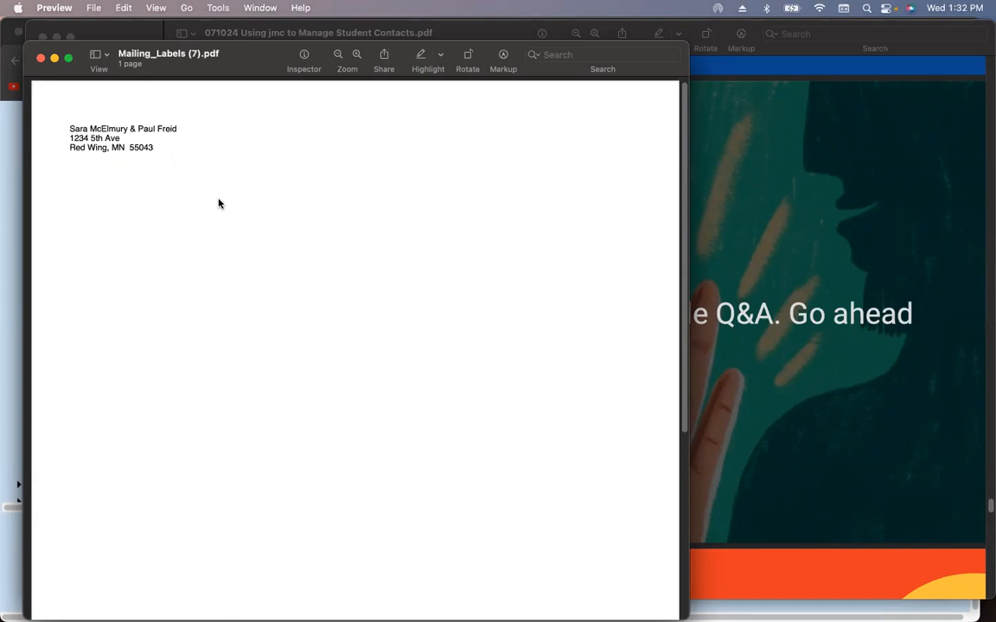
Glance at the webinar slides, go back to jmc's Student Data page, and open a new browser tab
left_click(751, 355)
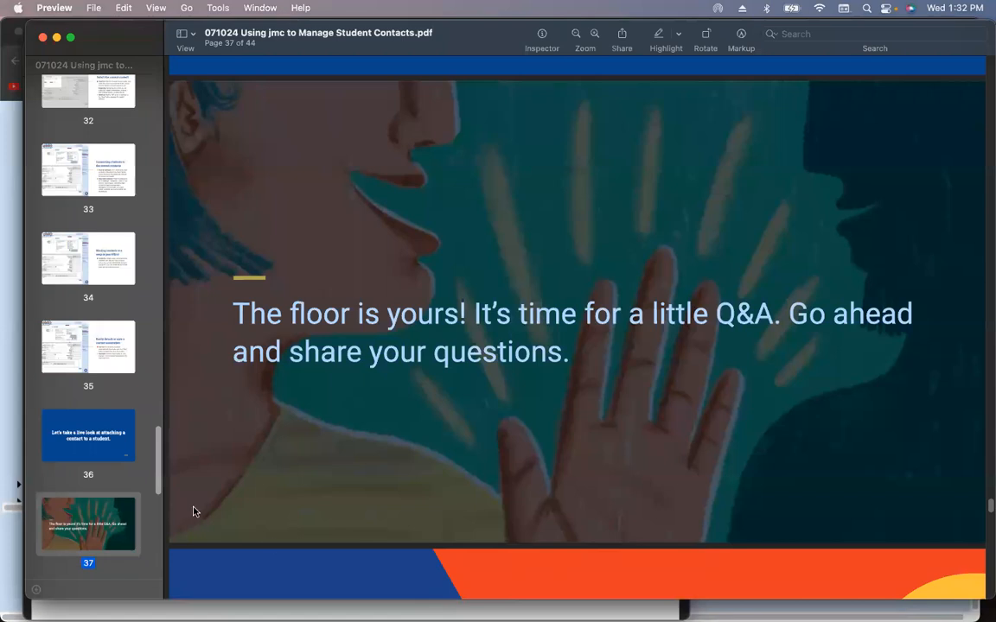
left_click(12, 526)
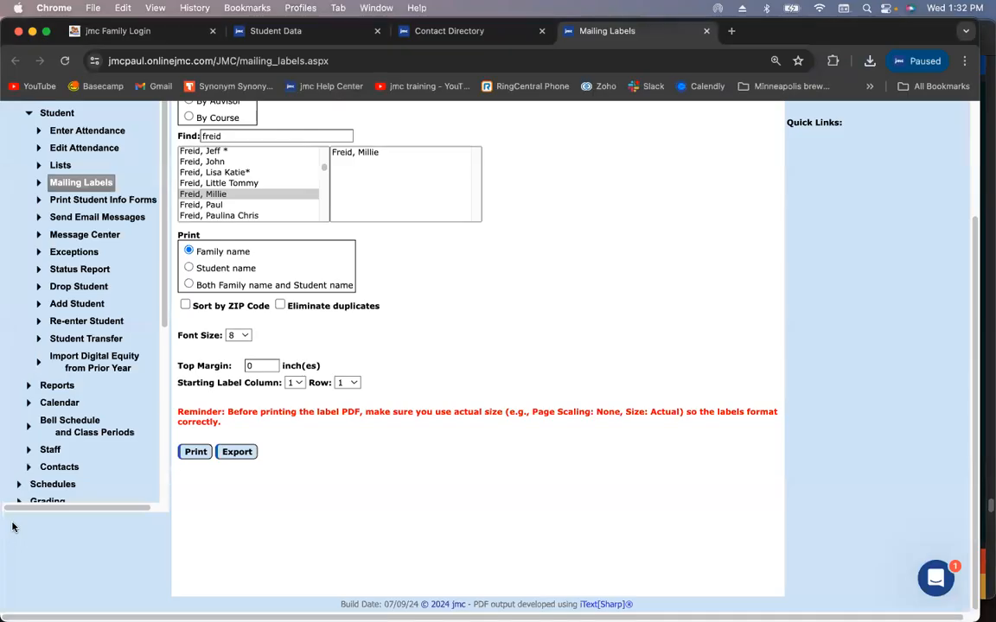
scroll(284, 440, "up", 4)
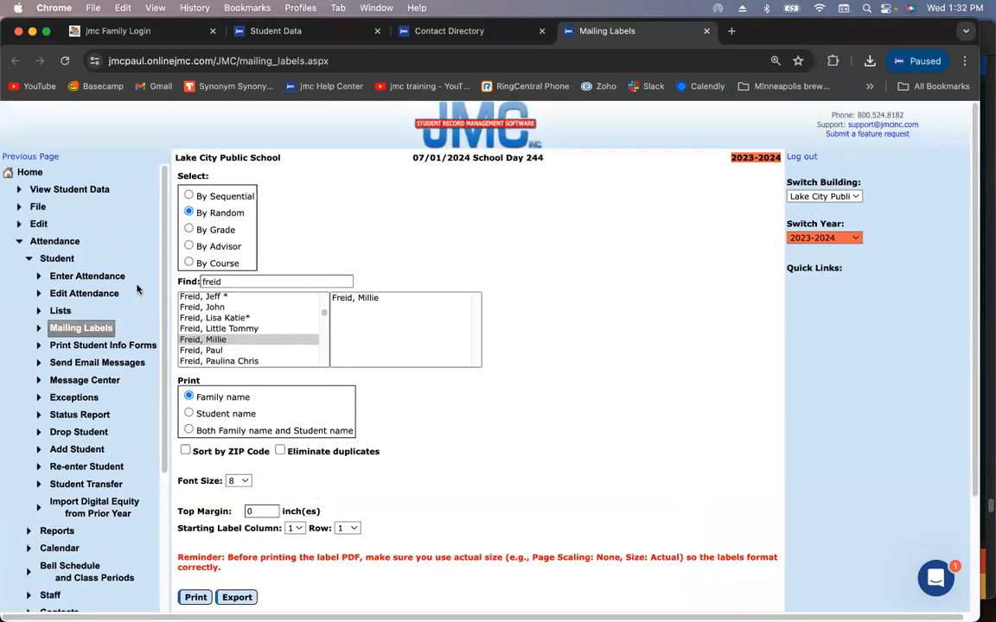
left_click(50, 190)
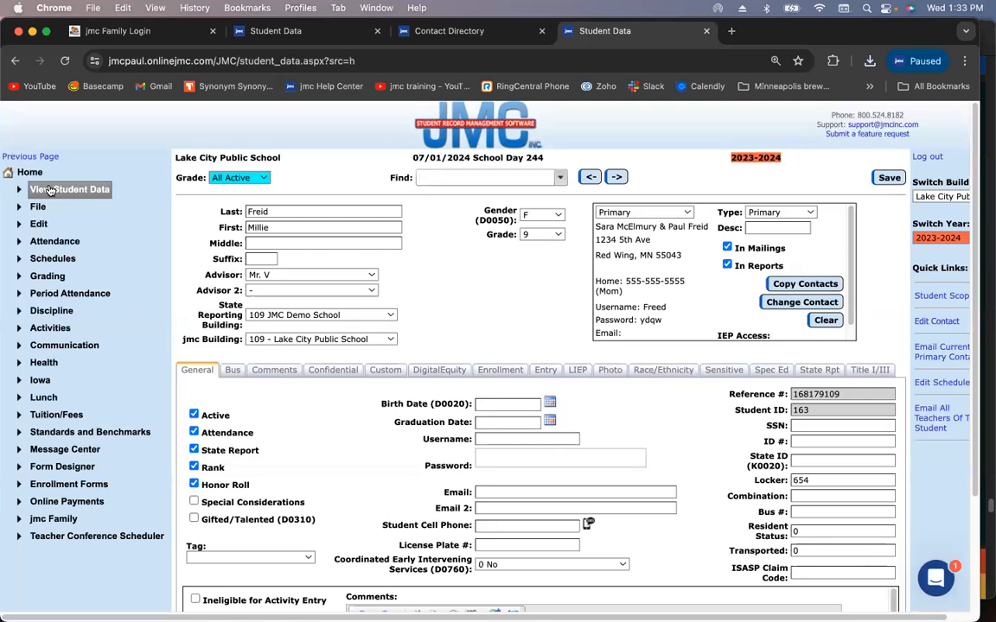
left_click(730, 33)
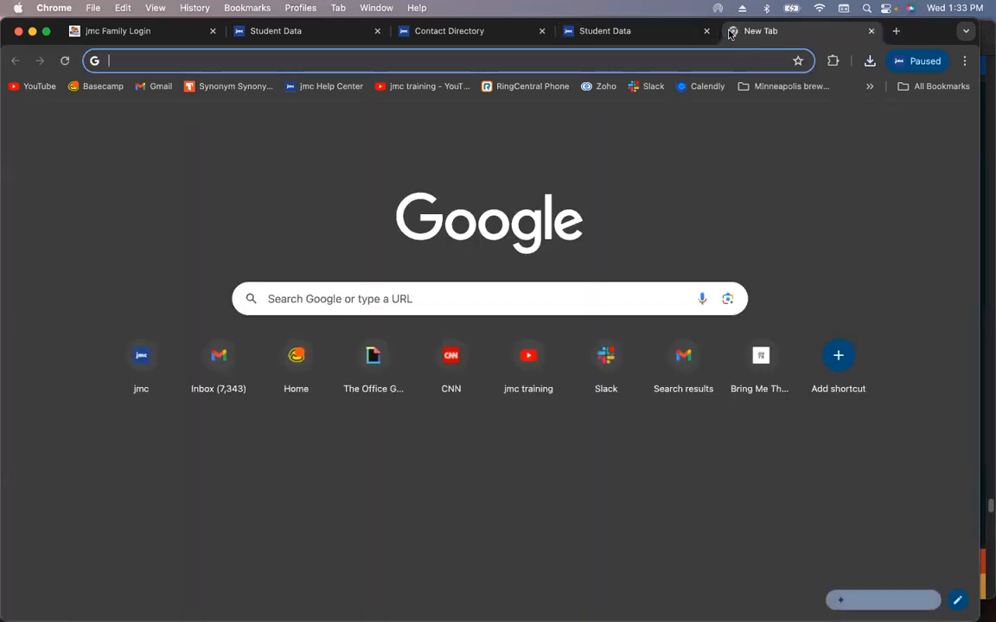
Open the jmc training YouTube channel from the bookmark, browse its Videos grid, and return to Student Data
left_click(382, 88)
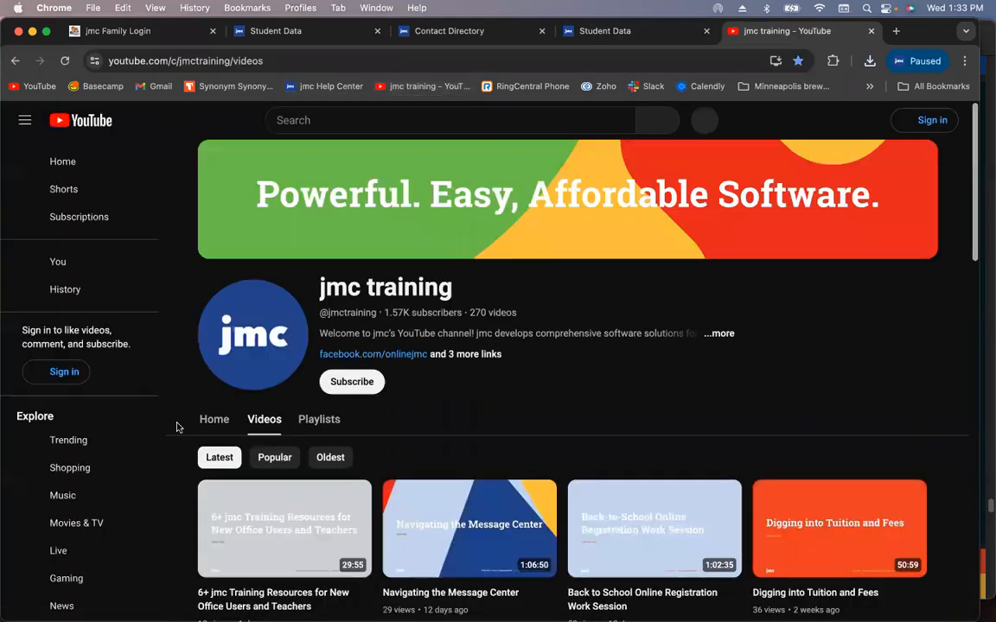
scroll(177, 428, "down", 9)
scroll(177, 428, "up", 9)
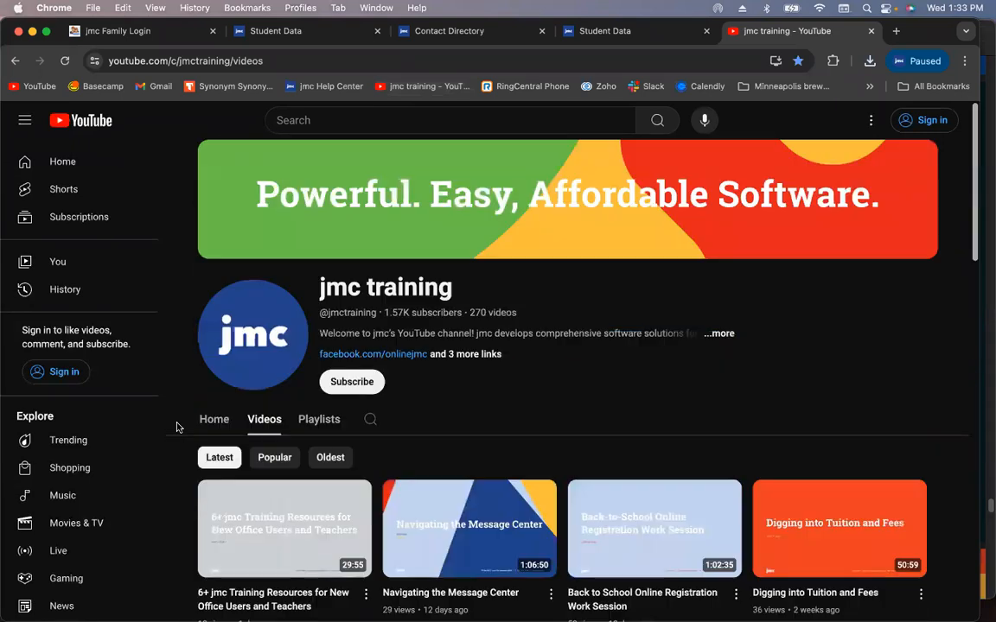
scroll(176, 485, "down", 5)
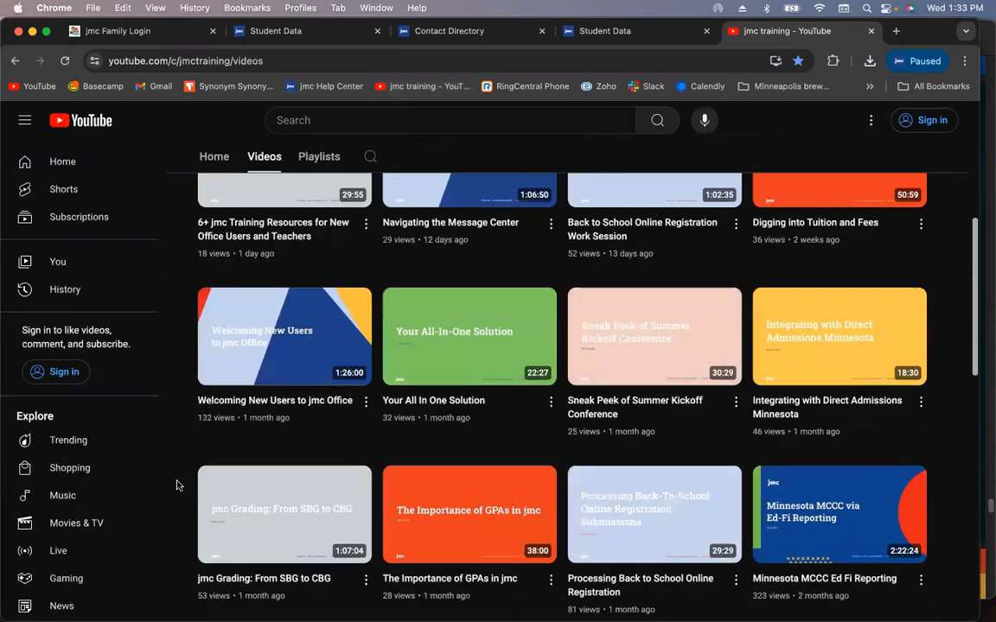
scroll(176, 485, "down", 4)
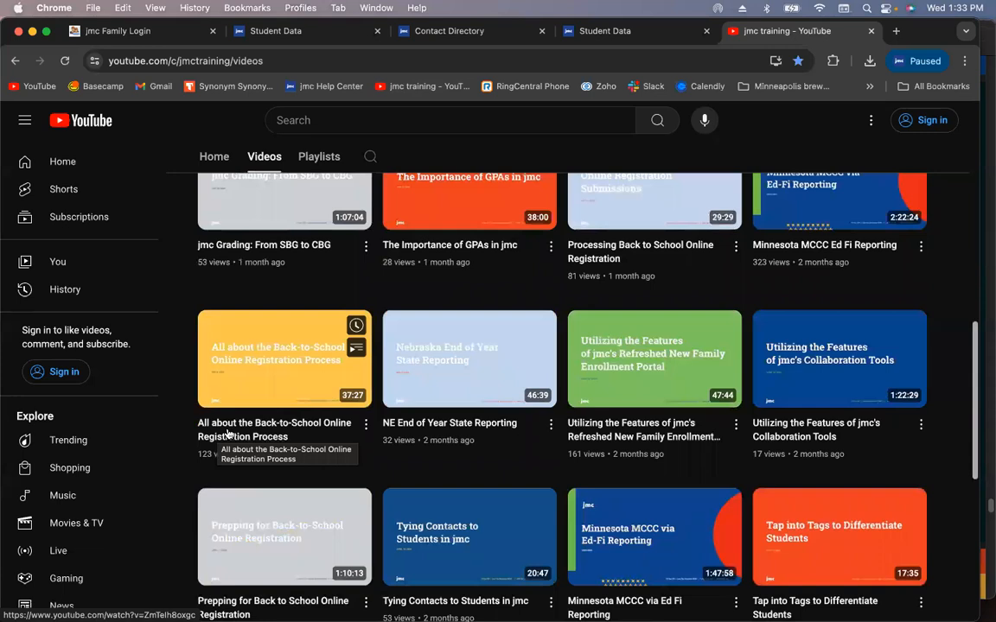
left_click(321, 33)
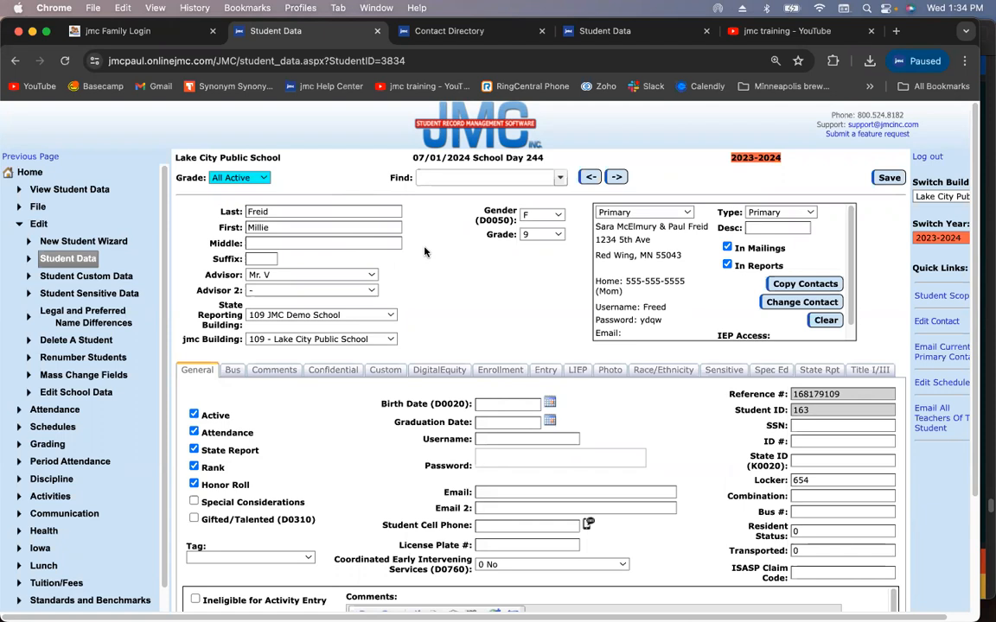
Search for a different student by first name and load her record
left_click(653, 213)
left_click(652, 213)
left_click(482, 179)
type("julie")
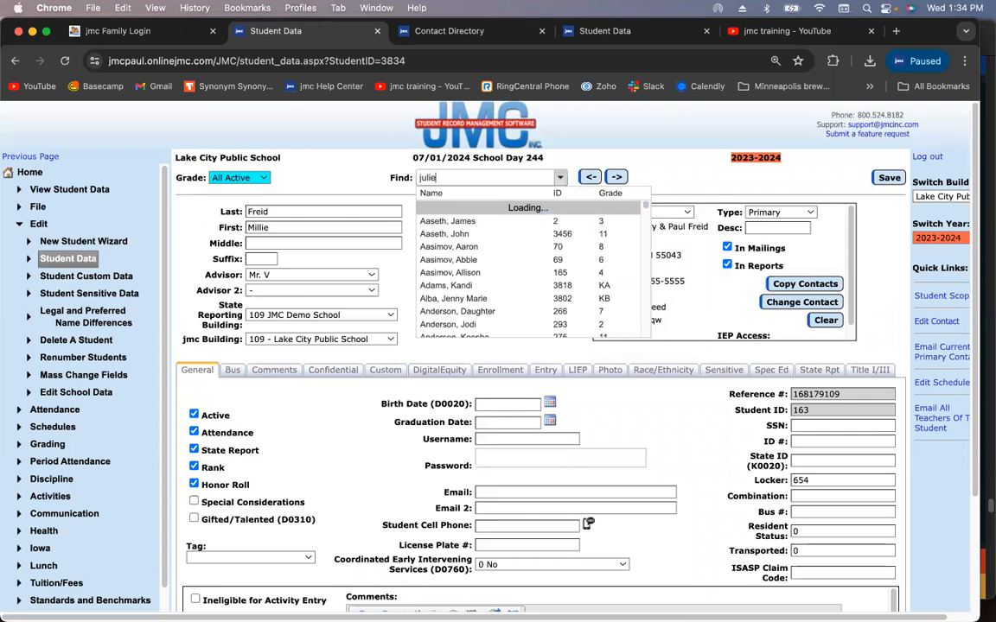
left_click(450, 207)
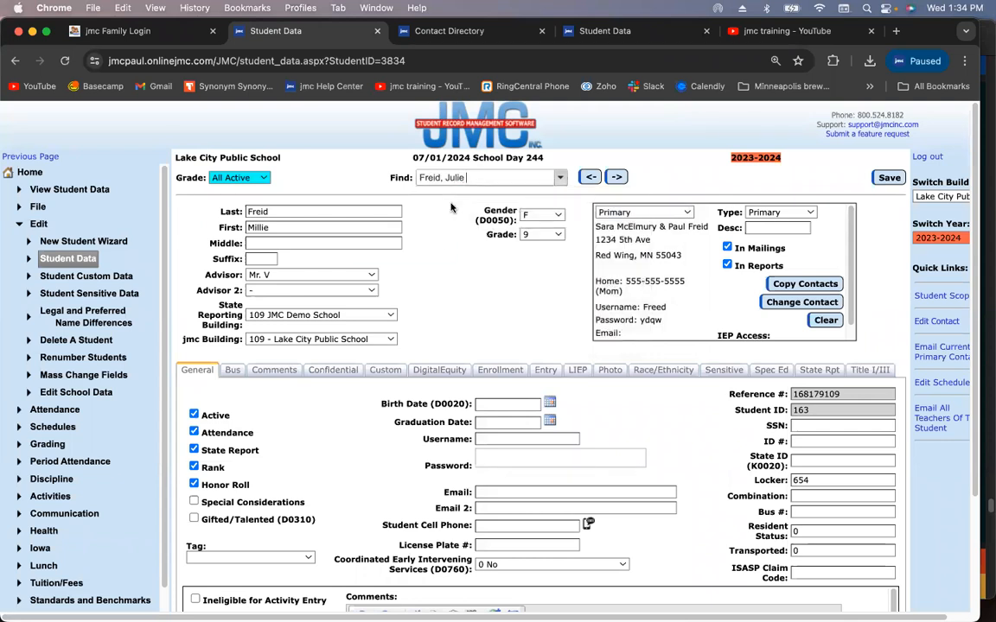
Show her third primary contact, the non-custodial Bio-Mom, and review its edit form without changes
left_click(666, 217)
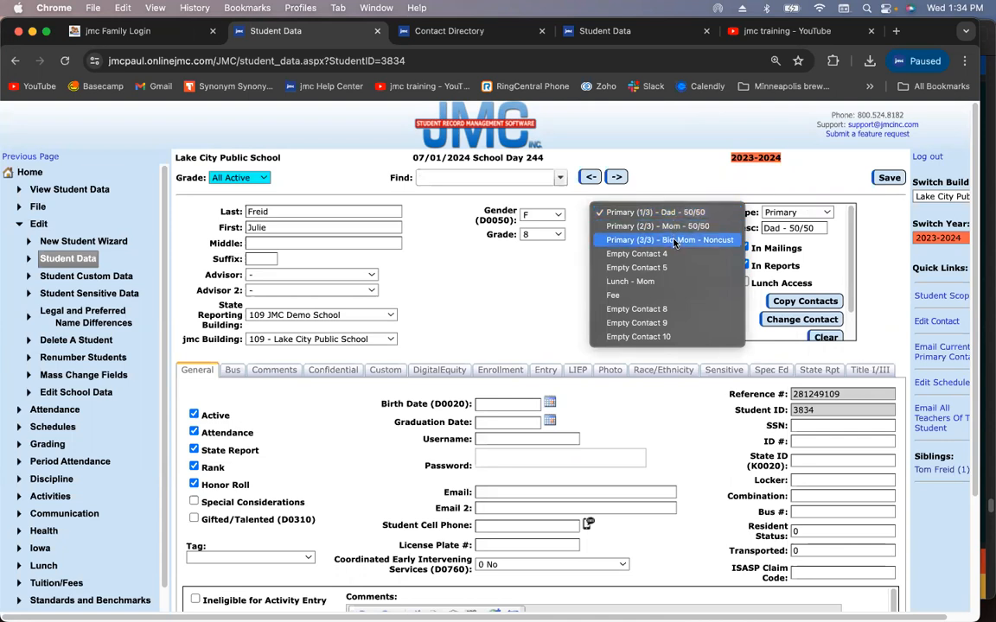
left_click(674, 240)
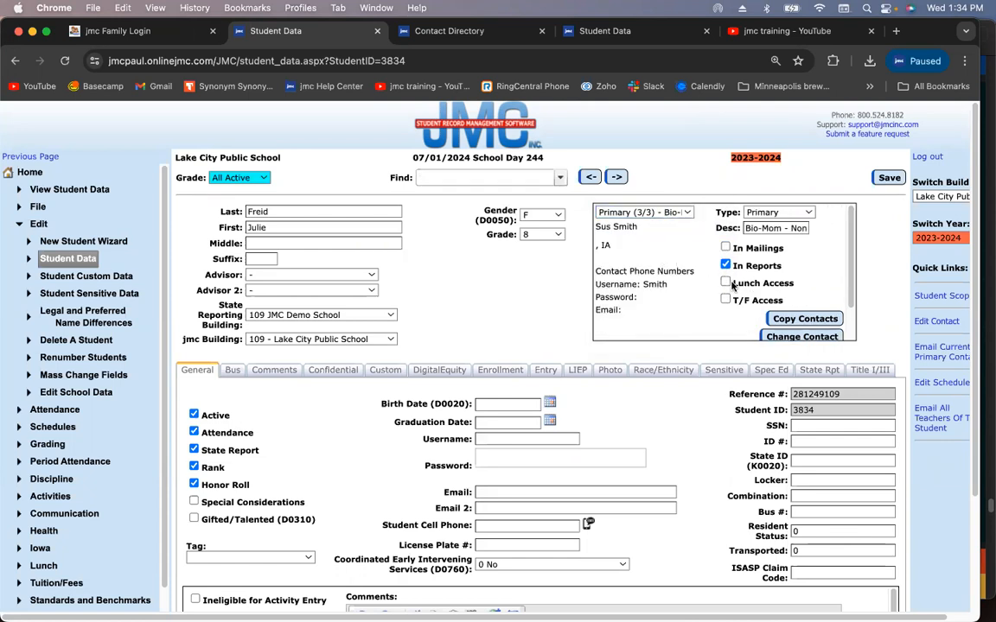
left_click(934, 321)
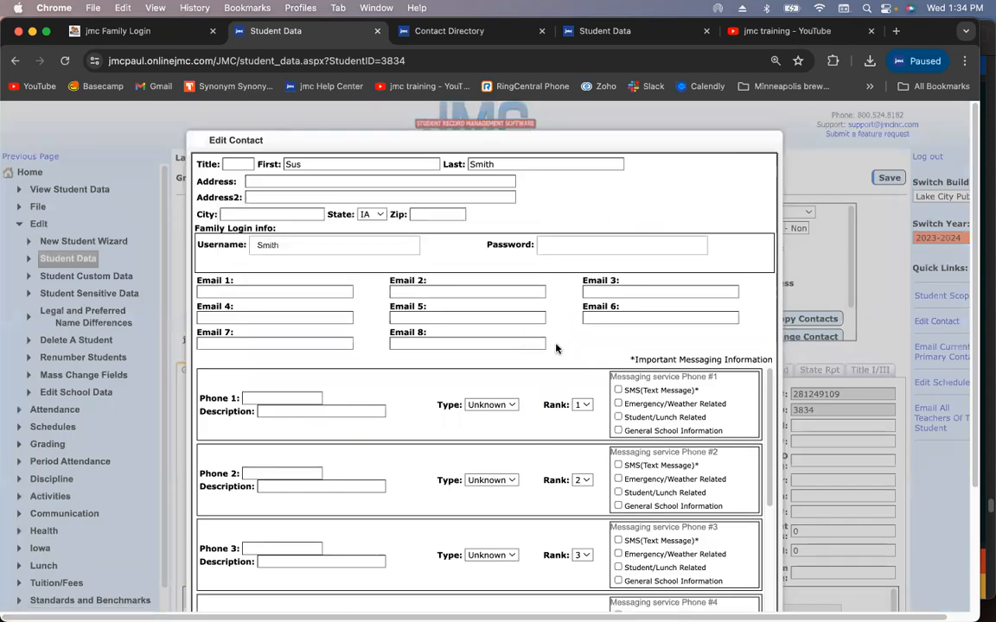
scroll(556, 348, "down", 4)
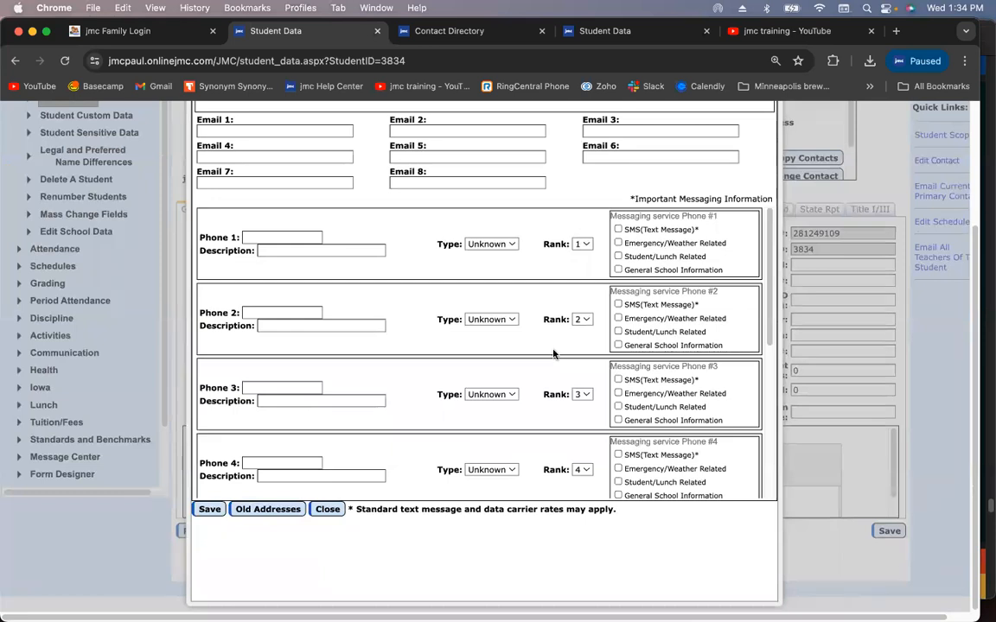
left_click(329, 510)
scroll(617, 268, "up", 4)
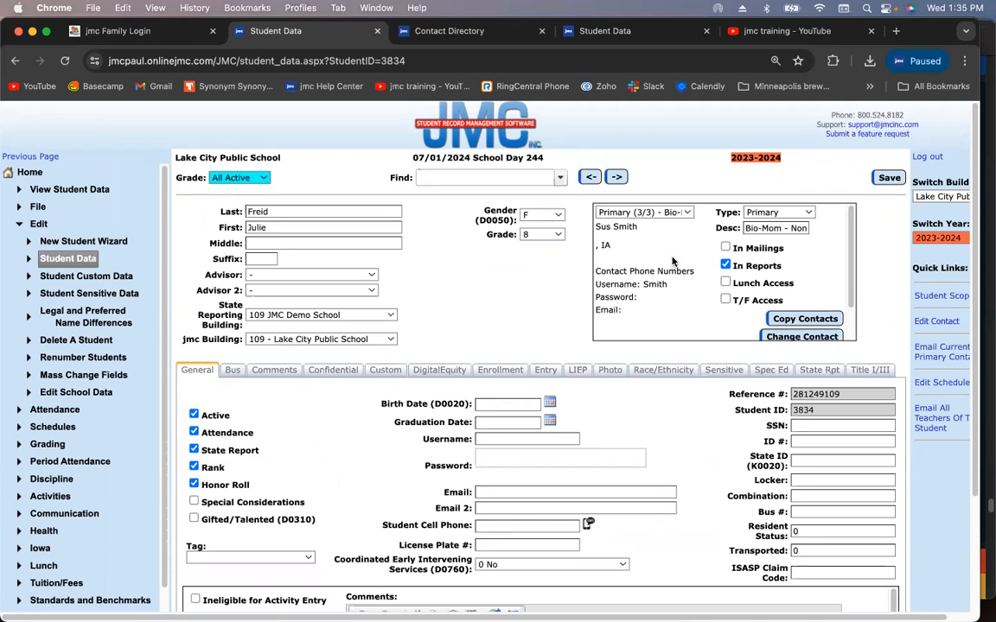
Switch to the Primary (1/3) Dad contact, open the sibling's record, and review its contact list
left_click(669, 213)
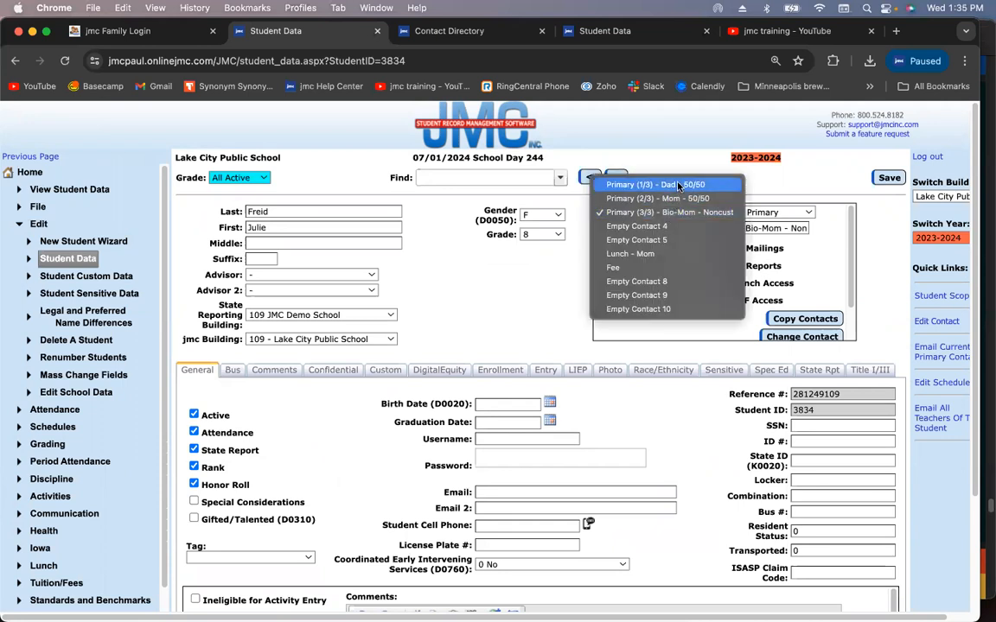
left_click(680, 184)
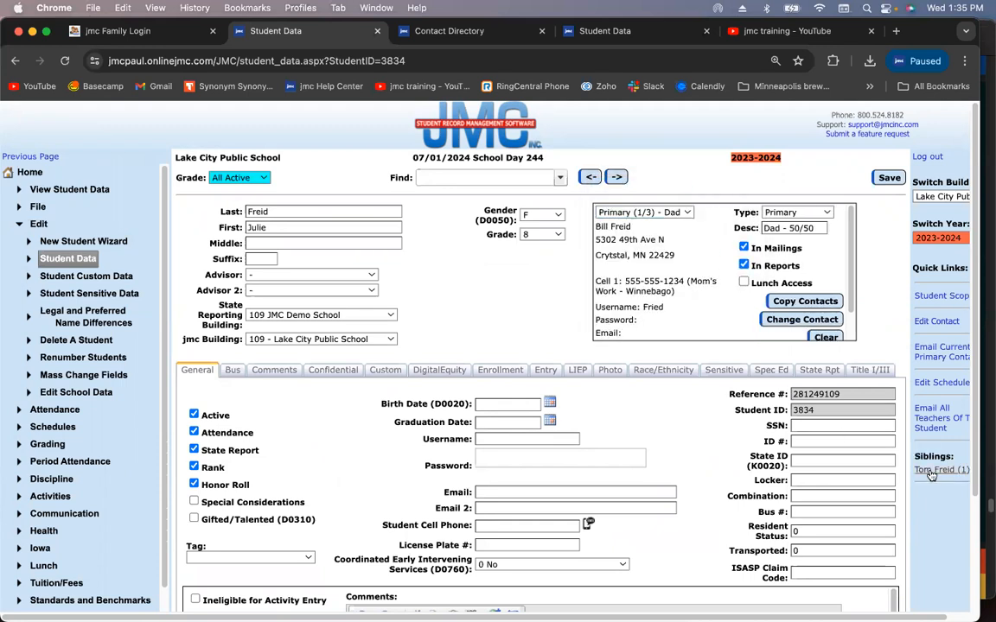
left_click(930, 471)
left_click(663, 214)
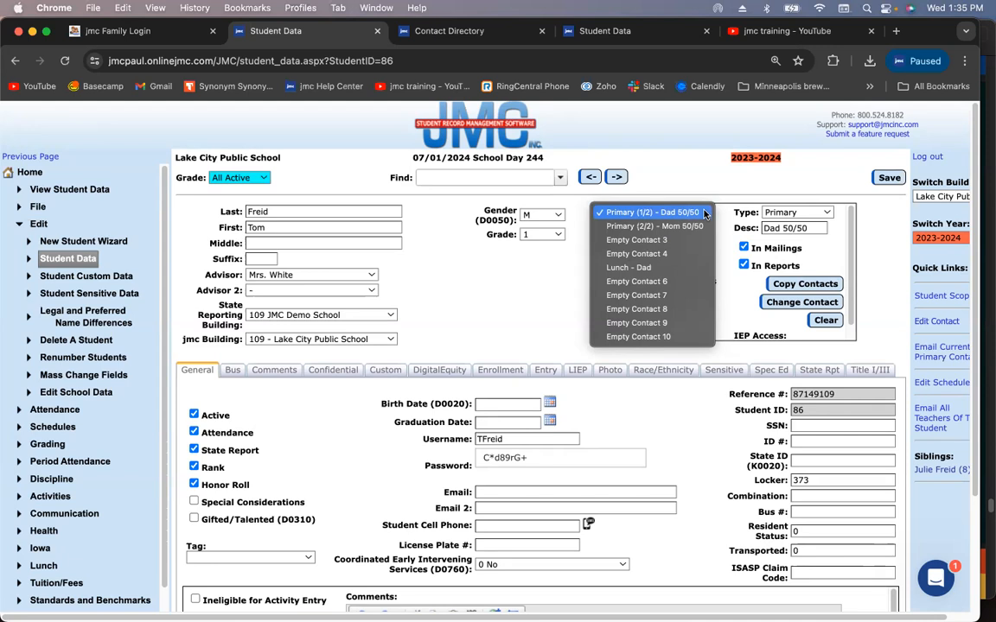
left_click(499, 270)
scroll(132, 361, "down", 3)
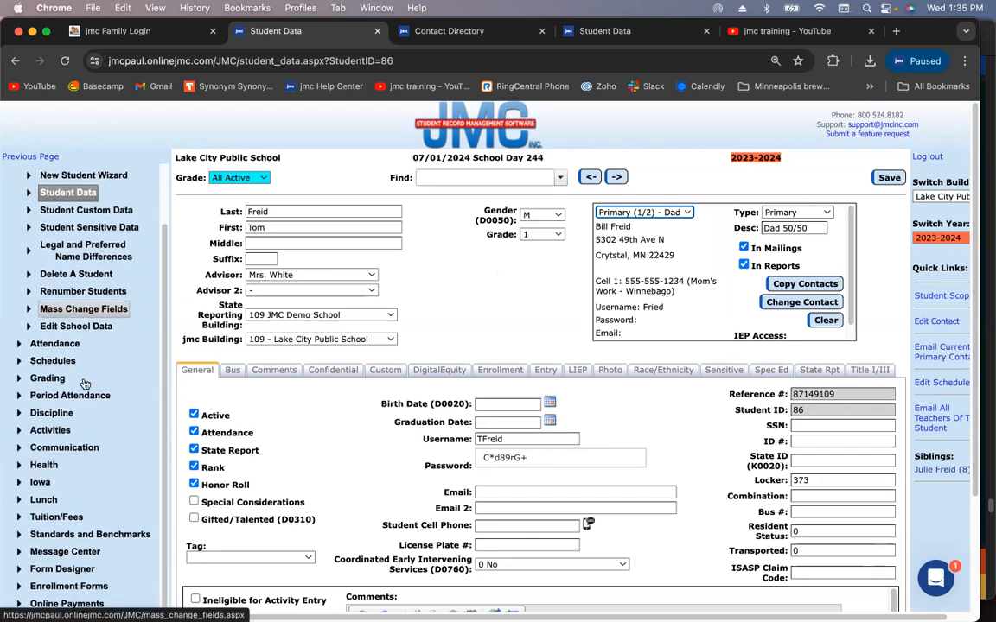
scroll(84, 383, "up", 3)
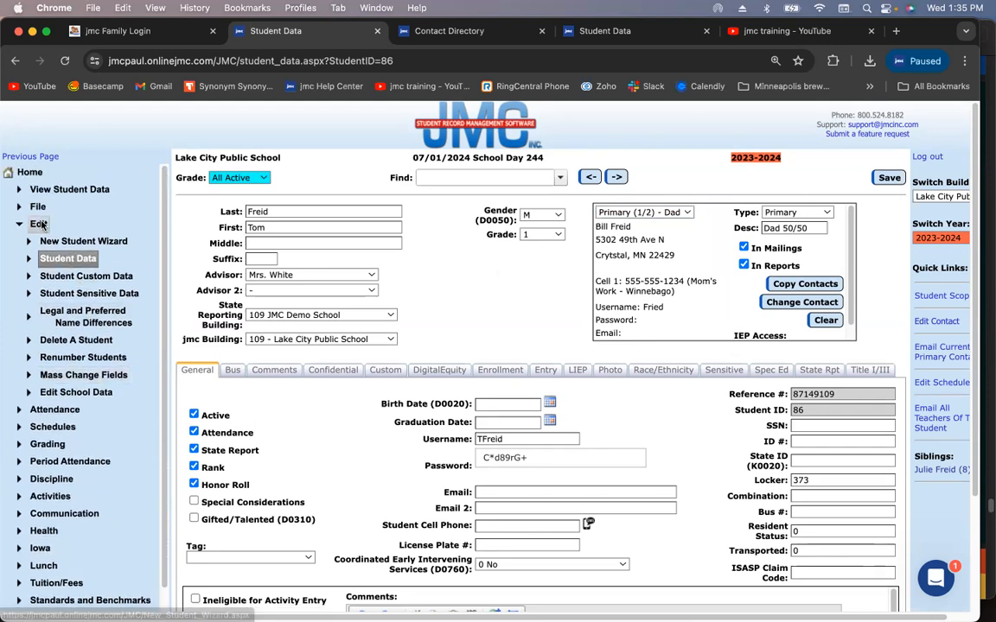
Collapse Edit and go to jmc Family > Online Registration > Merge Data > Student Data
left_click(41, 225)
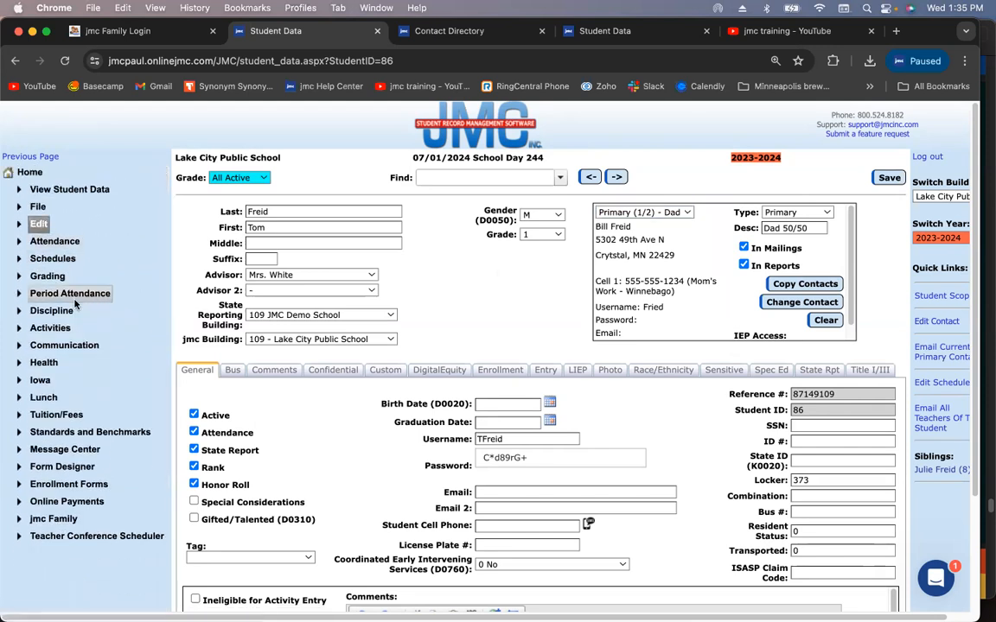
left_click(48, 520)
scroll(91, 510, "down", 3)
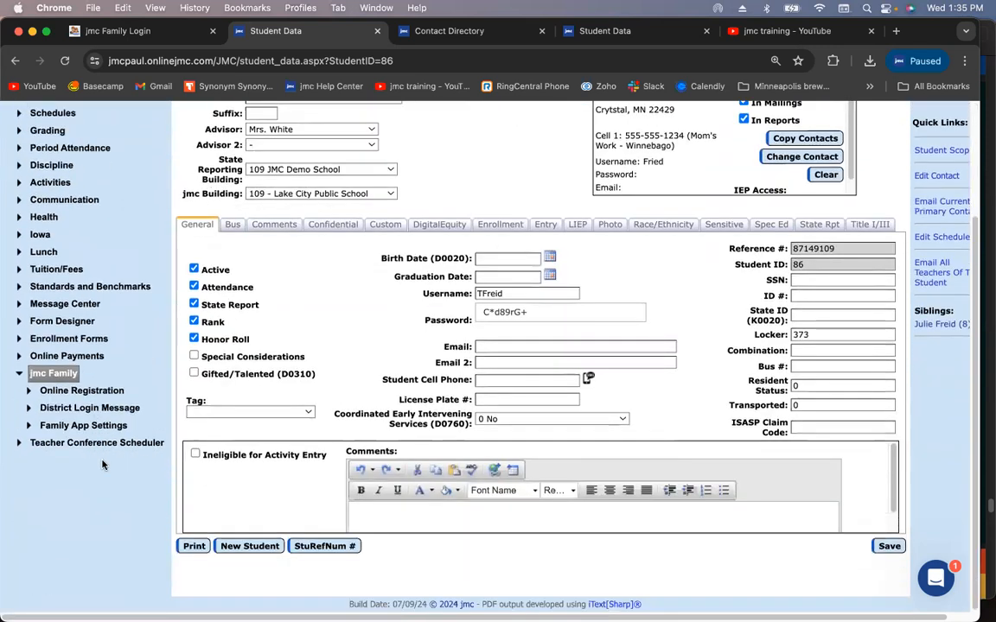
left_click(82, 390)
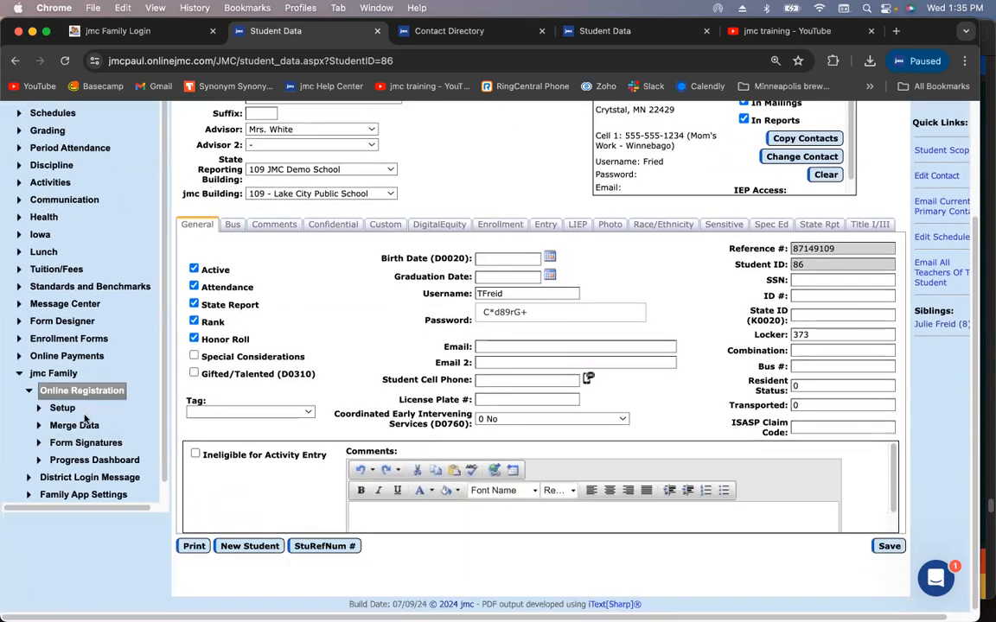
left_click(80, 424)
left_click(88, 442)
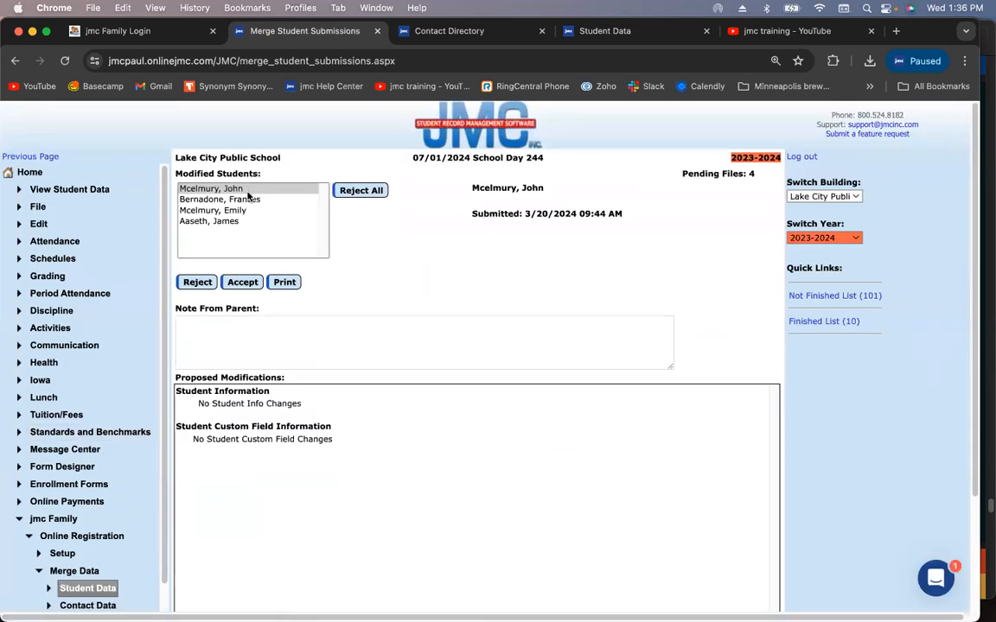
Accept the second student's submission, then open the sibling's 3/21/2024 submission for review
left_click(246, 190)
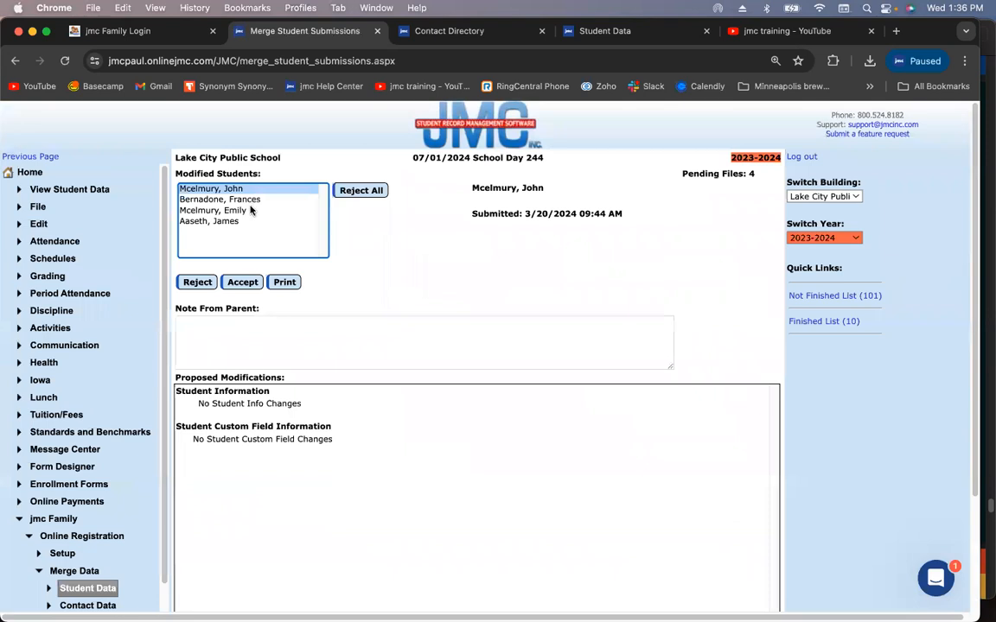
left_click(251, 210)
left_click(250, 191)
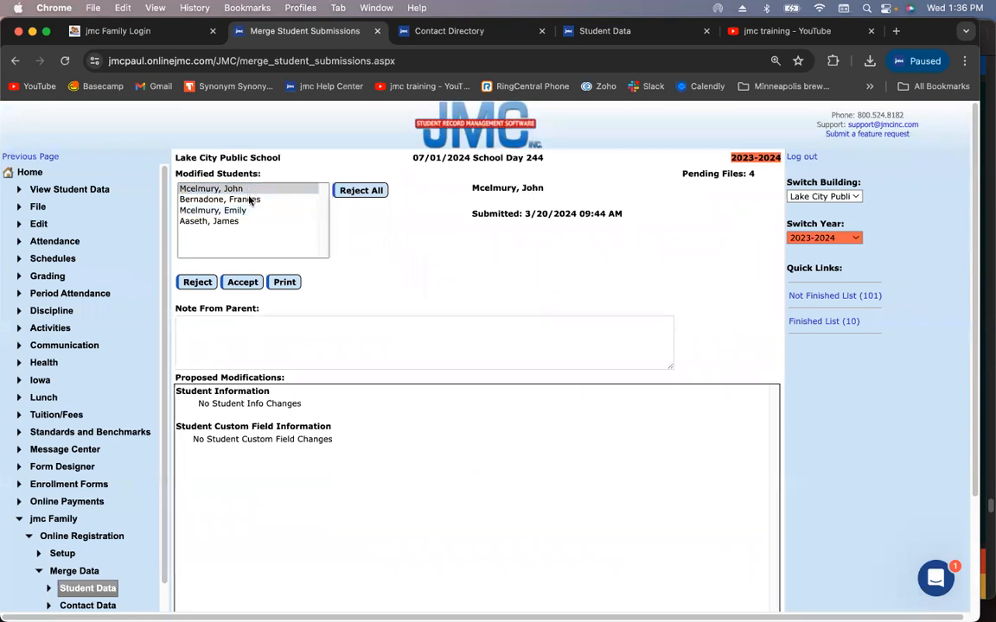
left_click(249, 200)
left_click(242, 282)
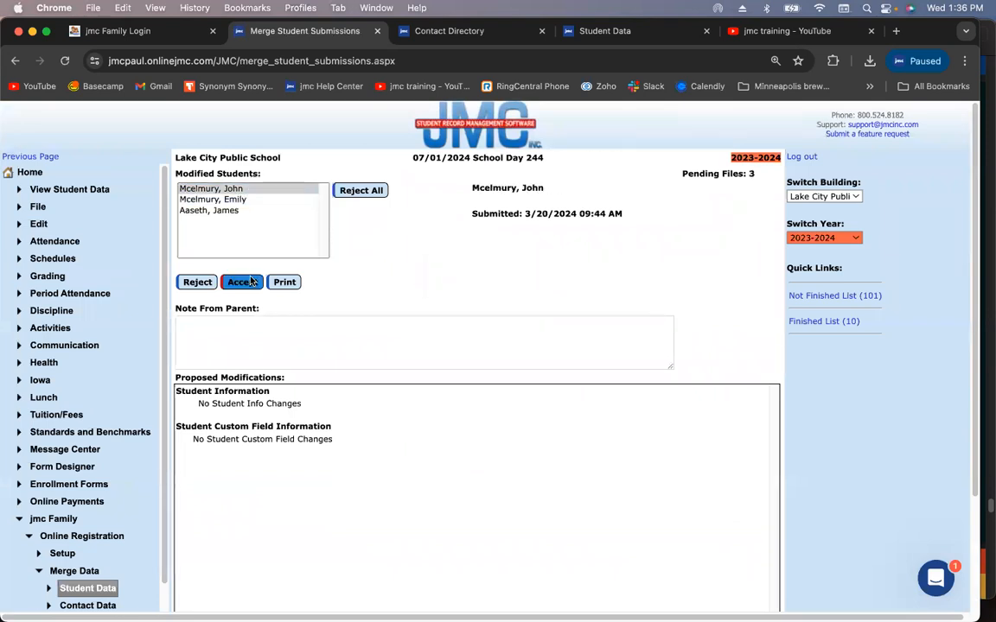
left_click(247, 189)
left_click(251, 198)
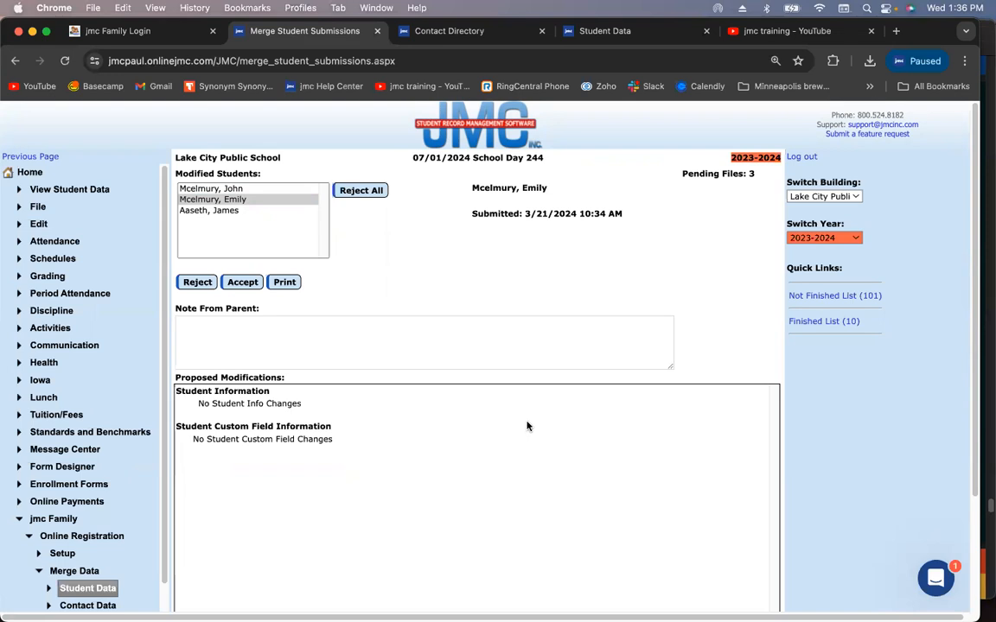
On the other student data page, search for the family's student by surname and load the record
left_click(591, 32)
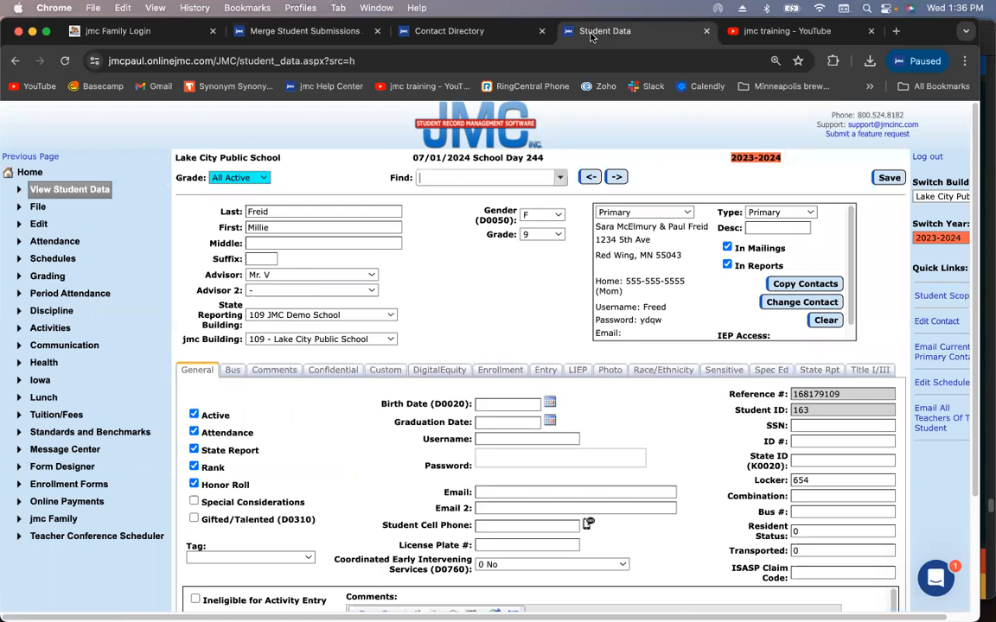
left_click(449, 177)
type("freid")
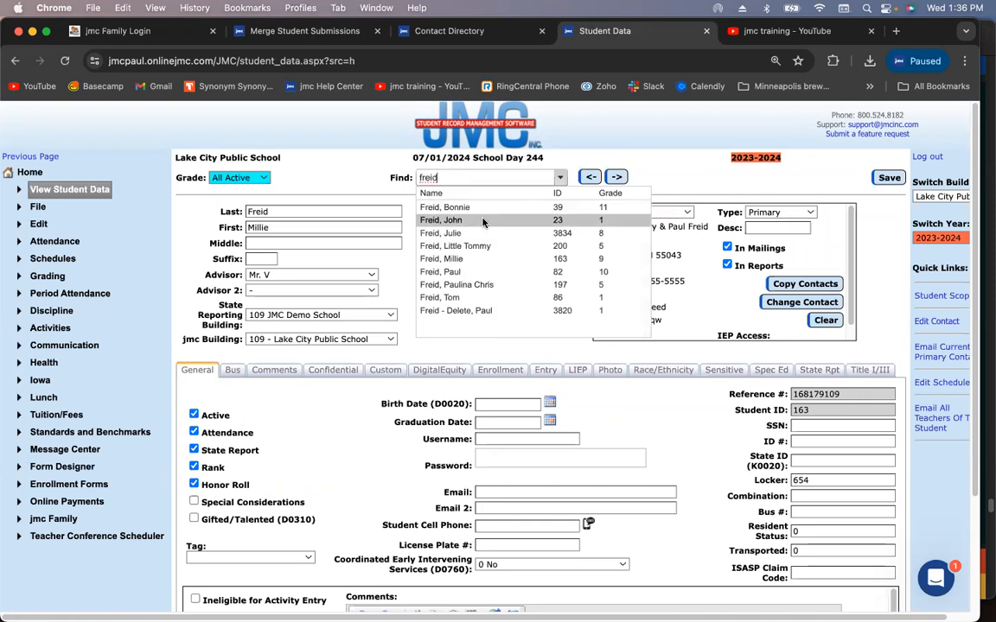
left_click(478, 233)
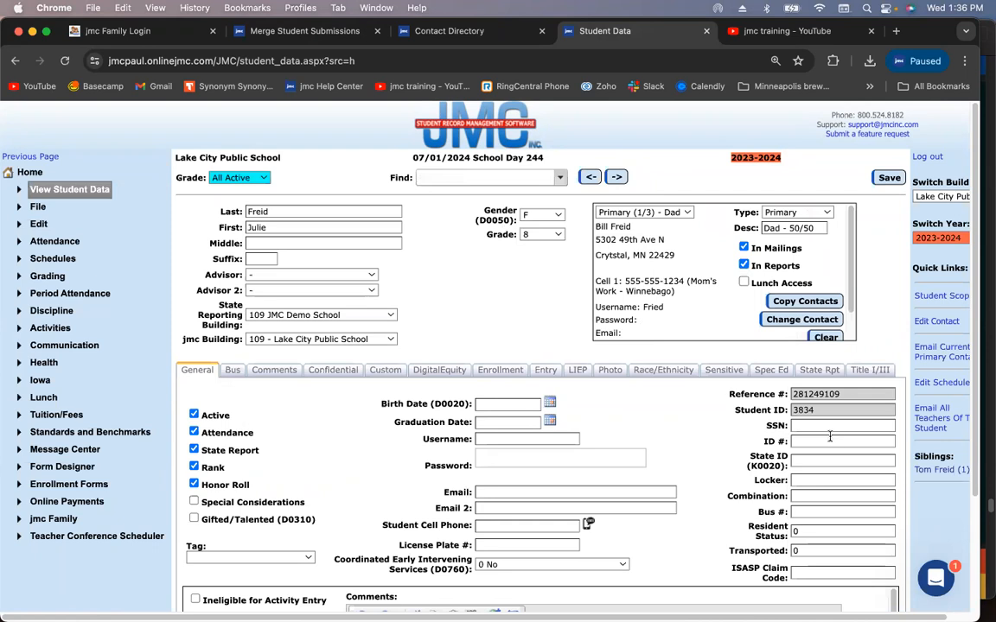
Open the grade 1 sibling's record and display the Primary (2/2) - Mom 50/50 contact
left_click(934, 470)
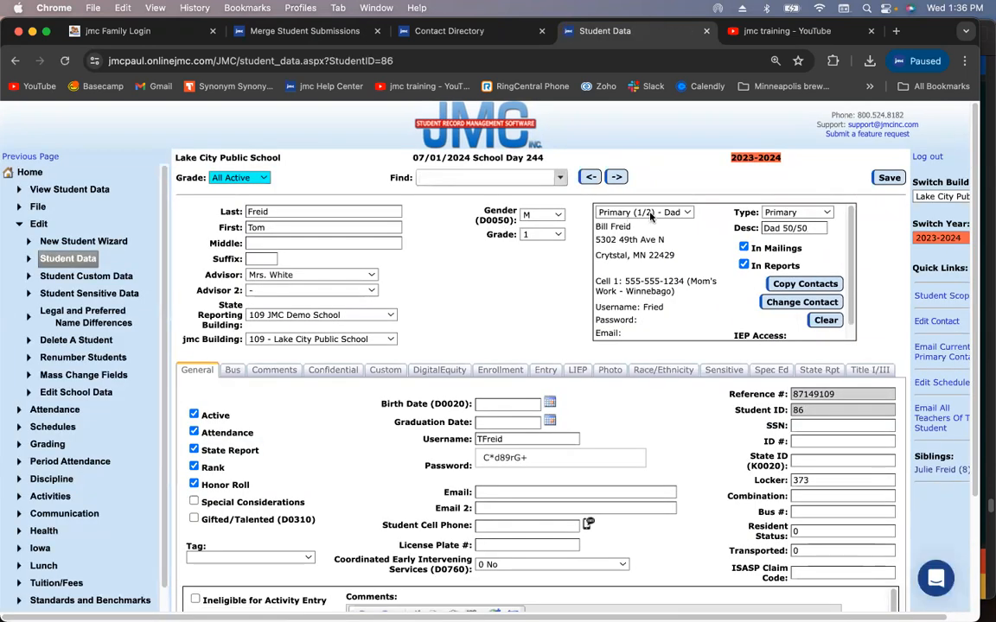
left_click(650, 214)
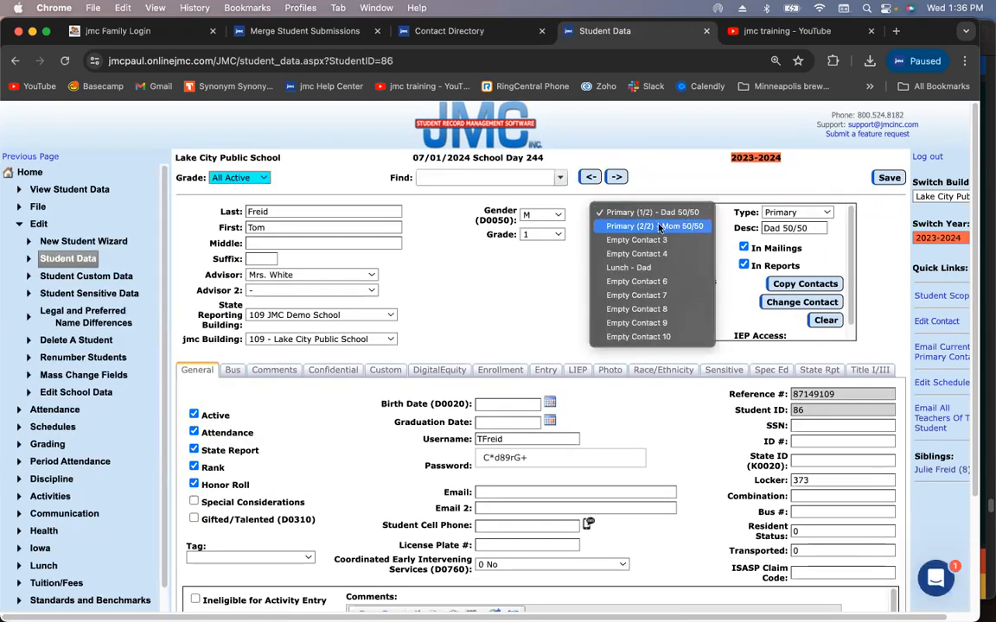
left_click(659, 227)
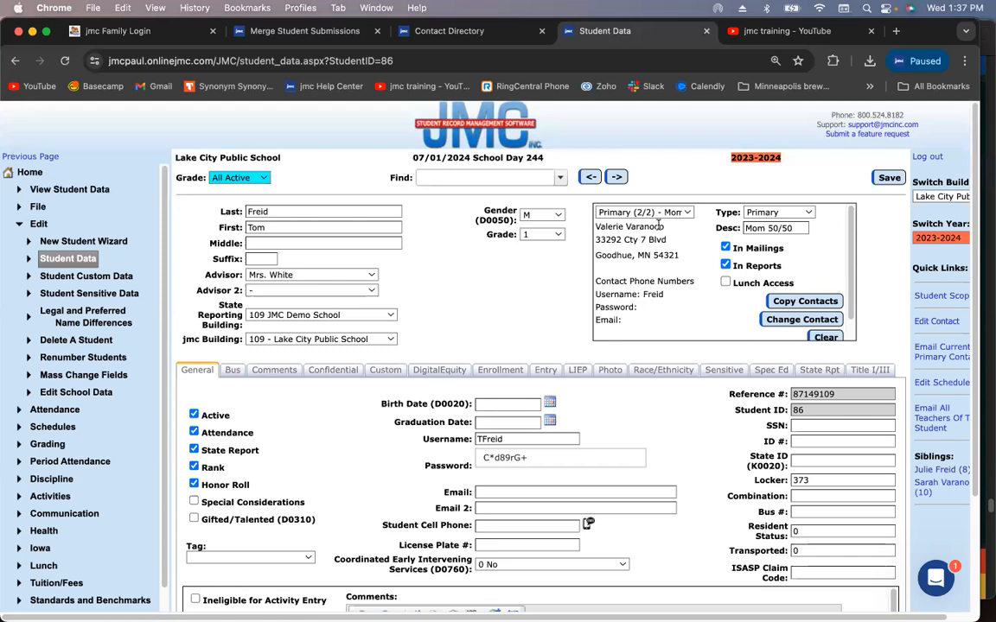
left_click(675, 212)
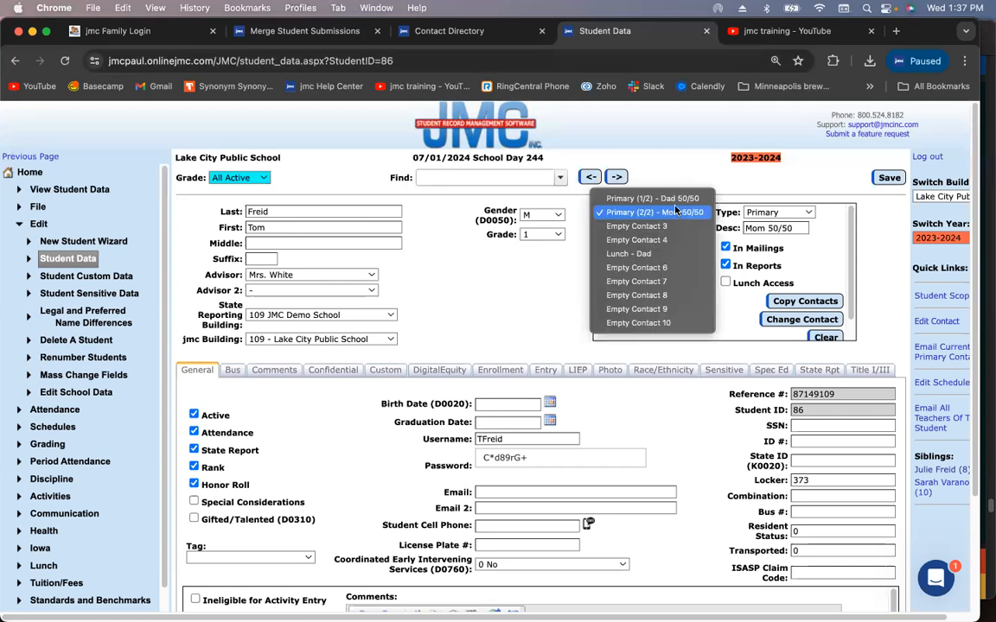
Switch back to the Primary (1/2) - Dad contact, then open jmc Family > Online Registration > Merge Data > Student Data
left_click(657, 198)
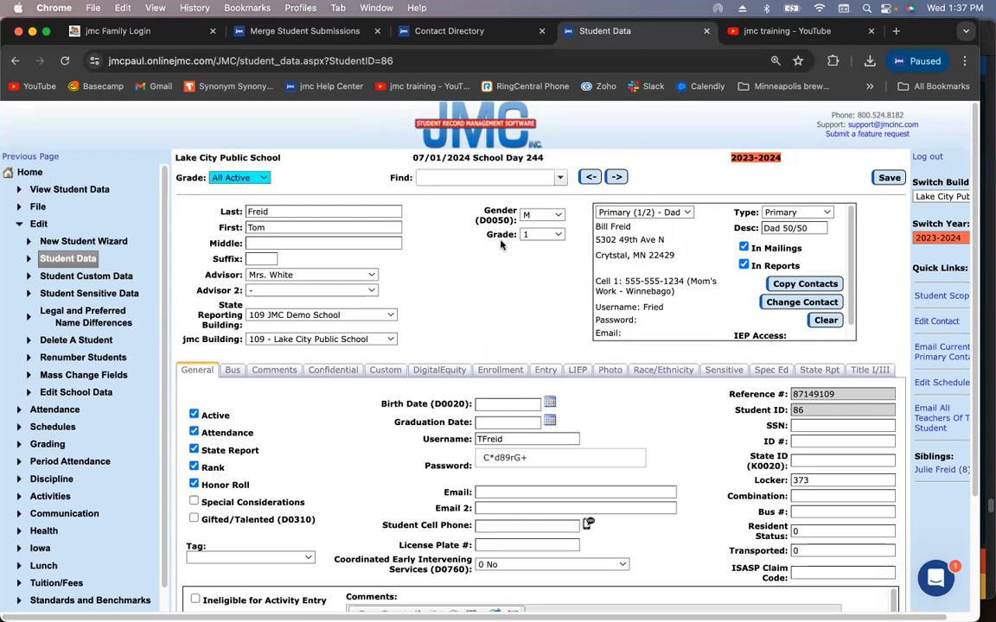
left_click(40, 225)
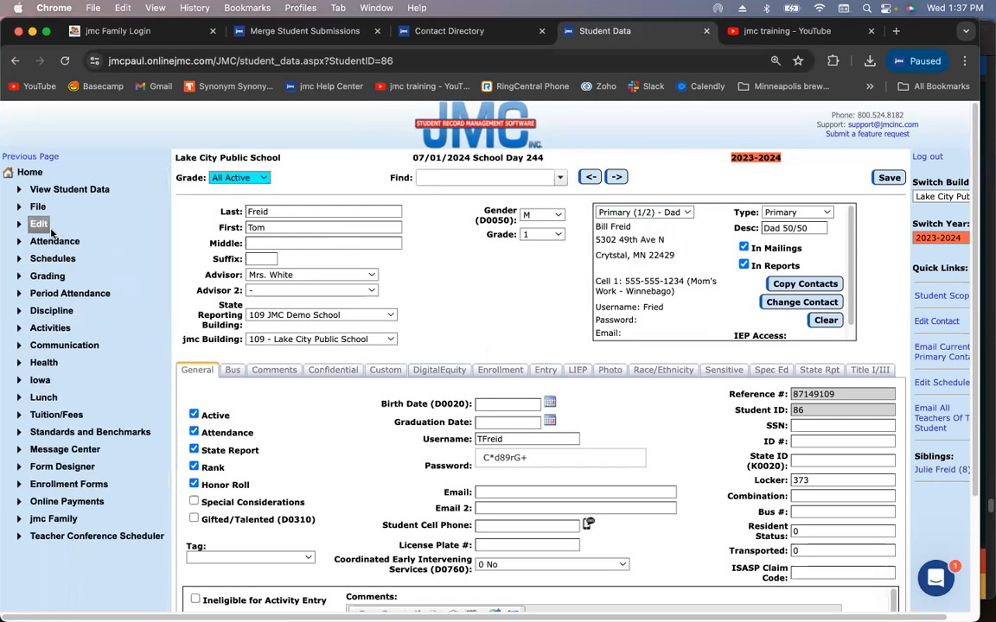
left_click(54, 519)
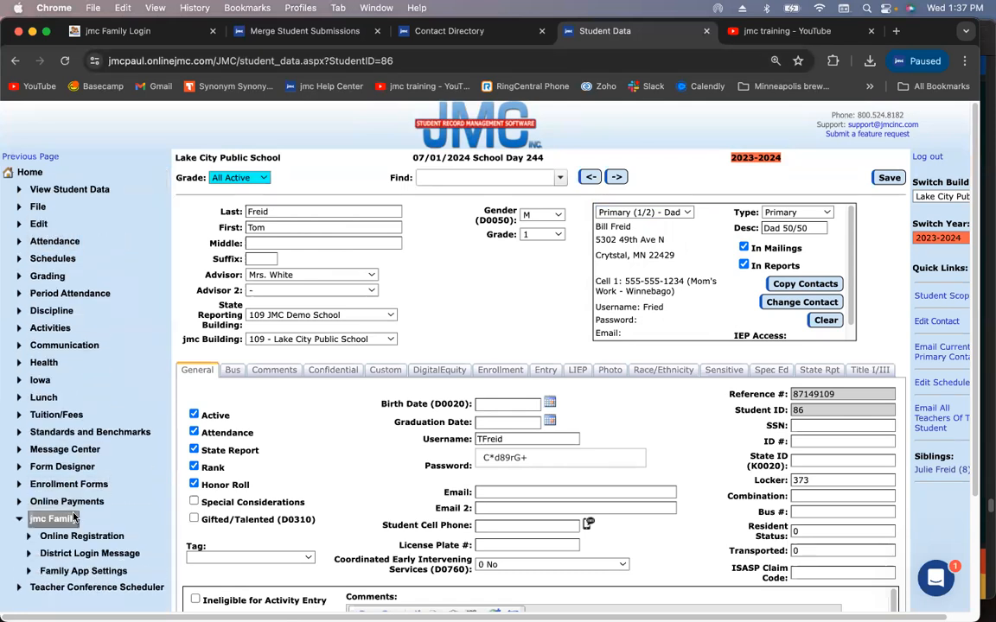
left_click(82, 537)
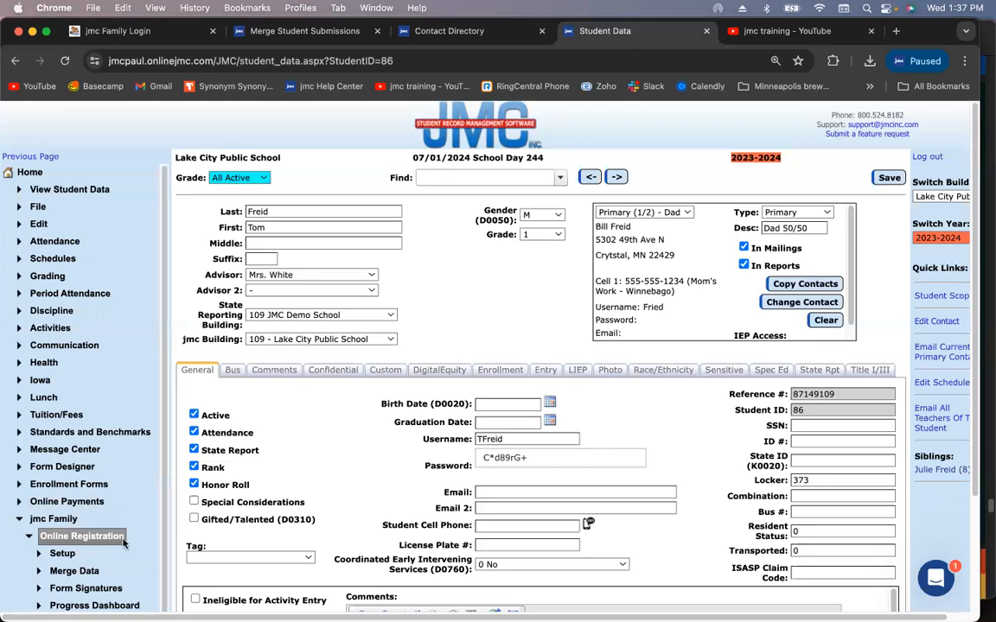
scroll(82, 540, "down", 1)
left_click(86, 555)
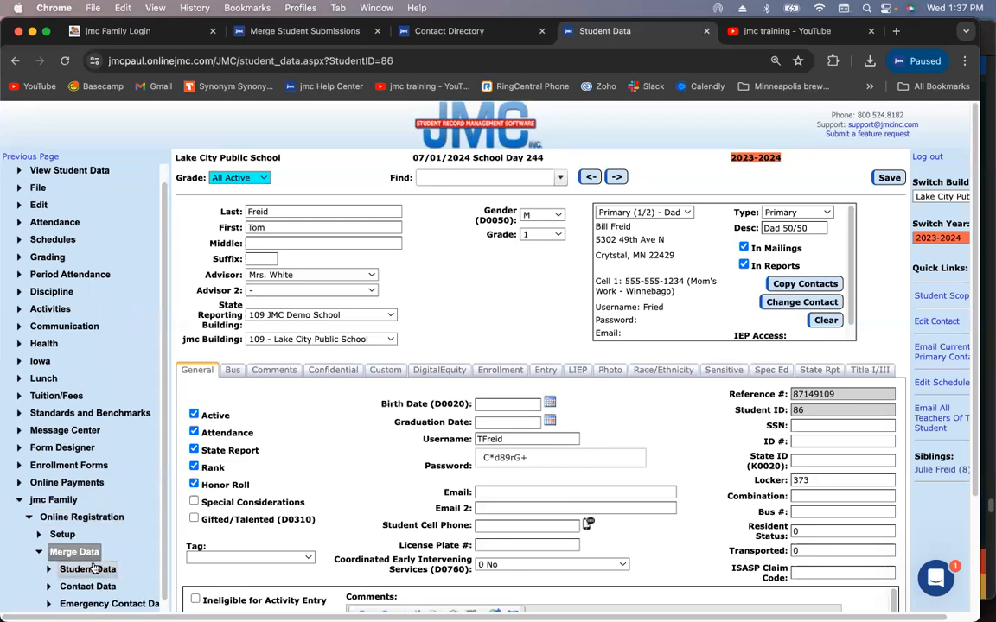
left_click(88, 569)
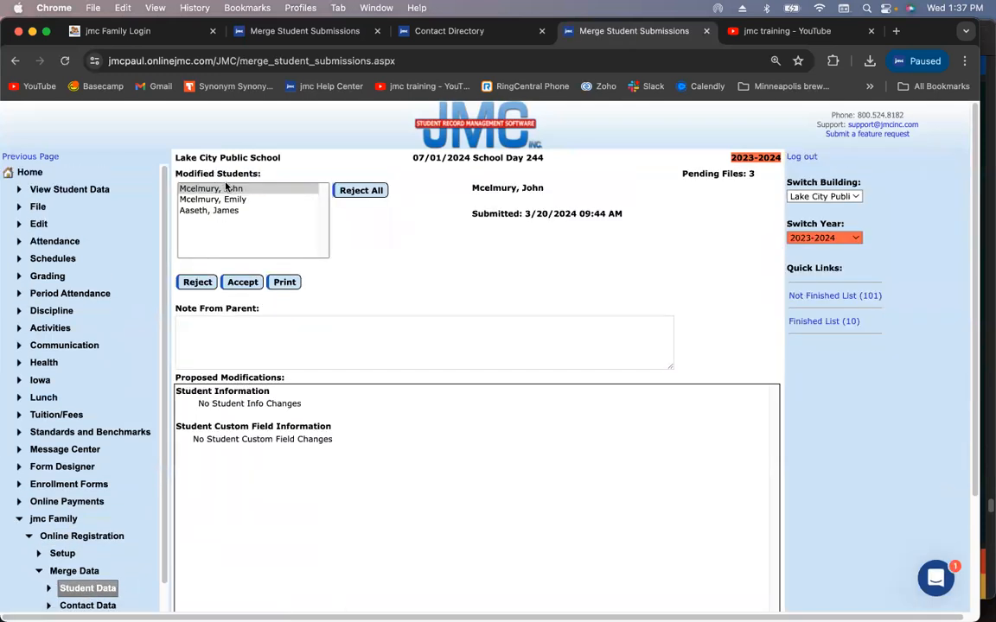
Log in to the jmc Family parent portal after replacing the username
left_click(163, 28)
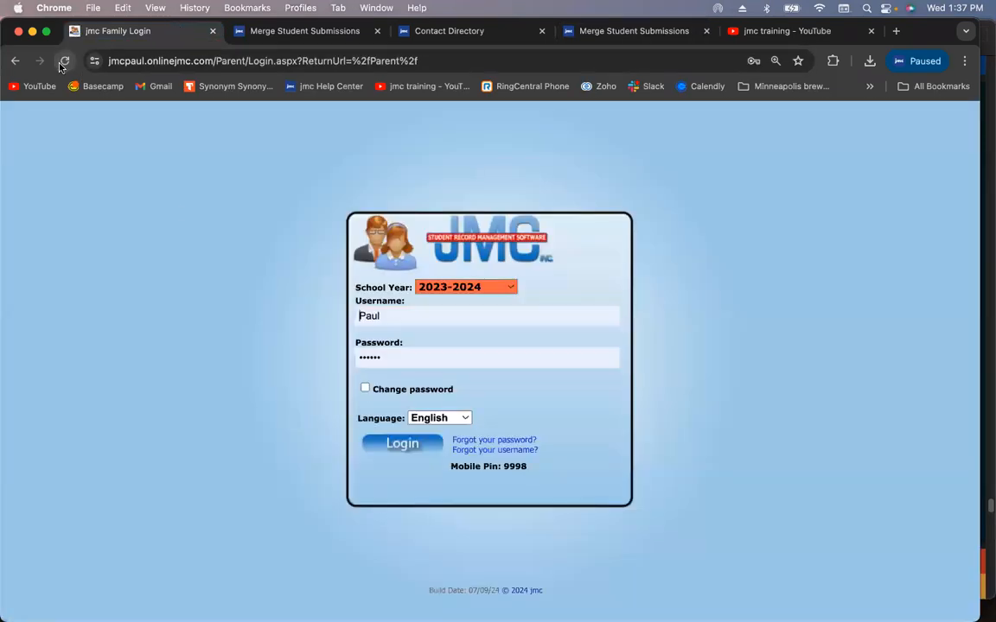
double_click(402, 316)
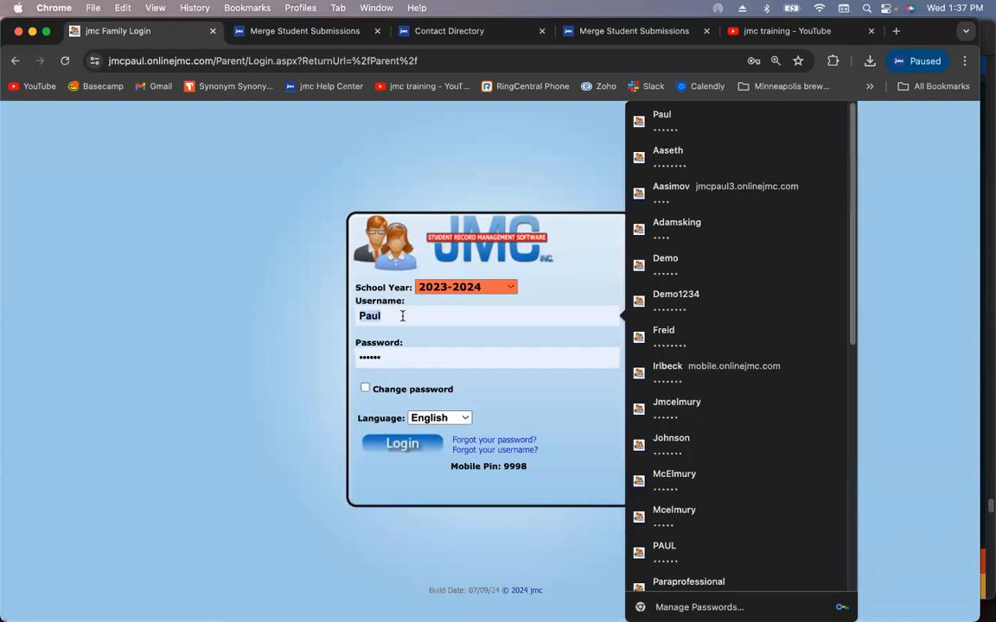
type("Demo")
key("Return")
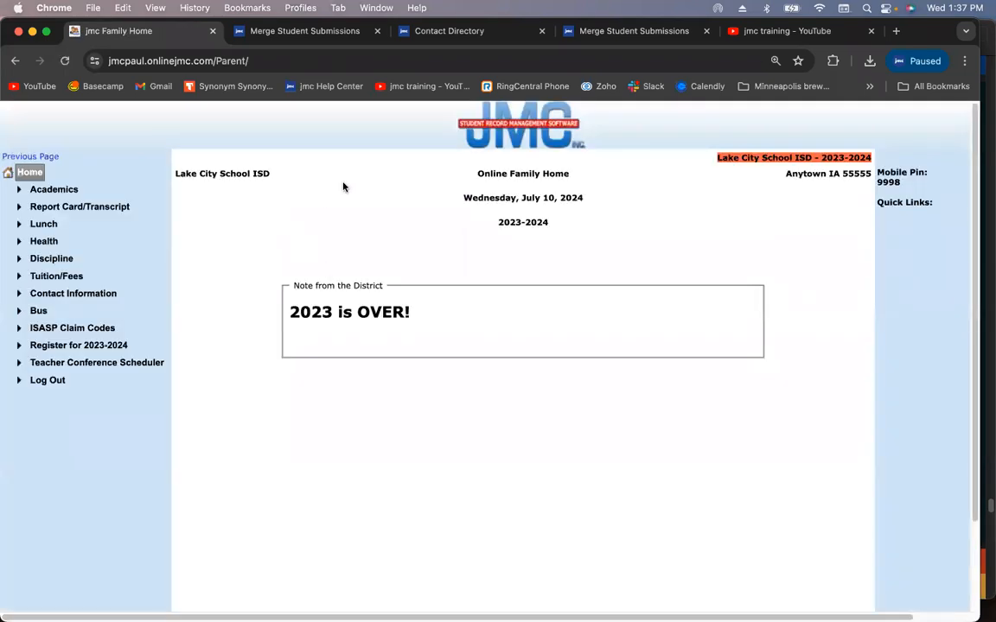
Log out, then log back in with School Year set to 2024-2025
left_click(47, 381)
left_click(481, 330)
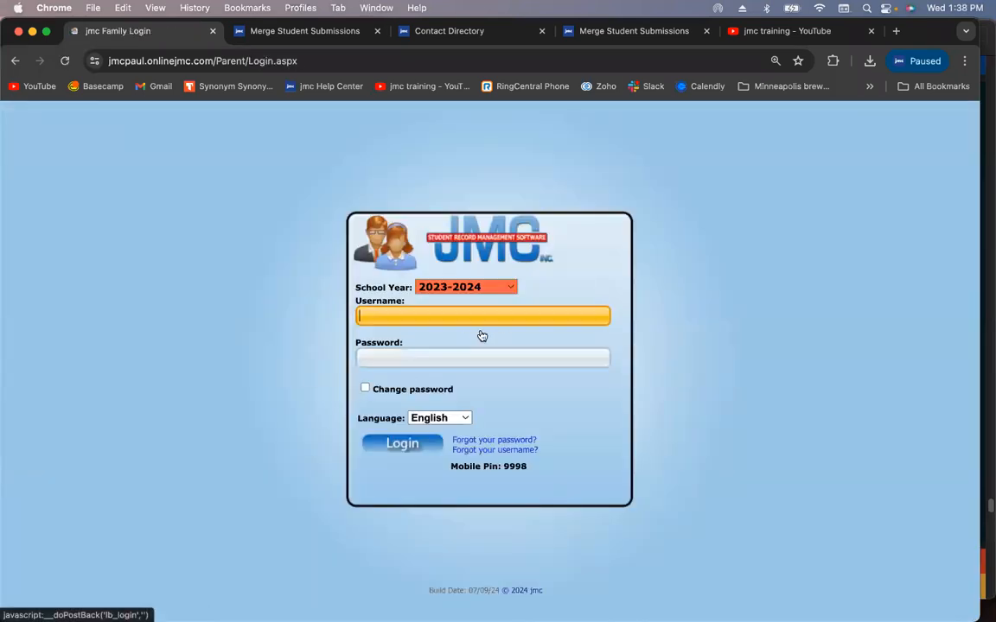
left_click(479, 290)
left_click(480, 303)
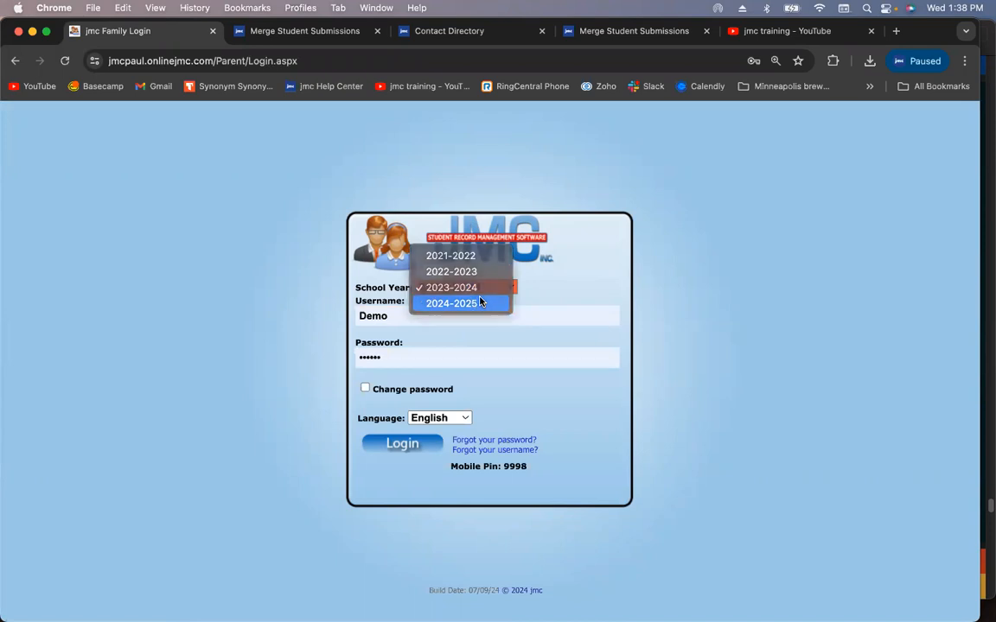
left_click(405, 445)
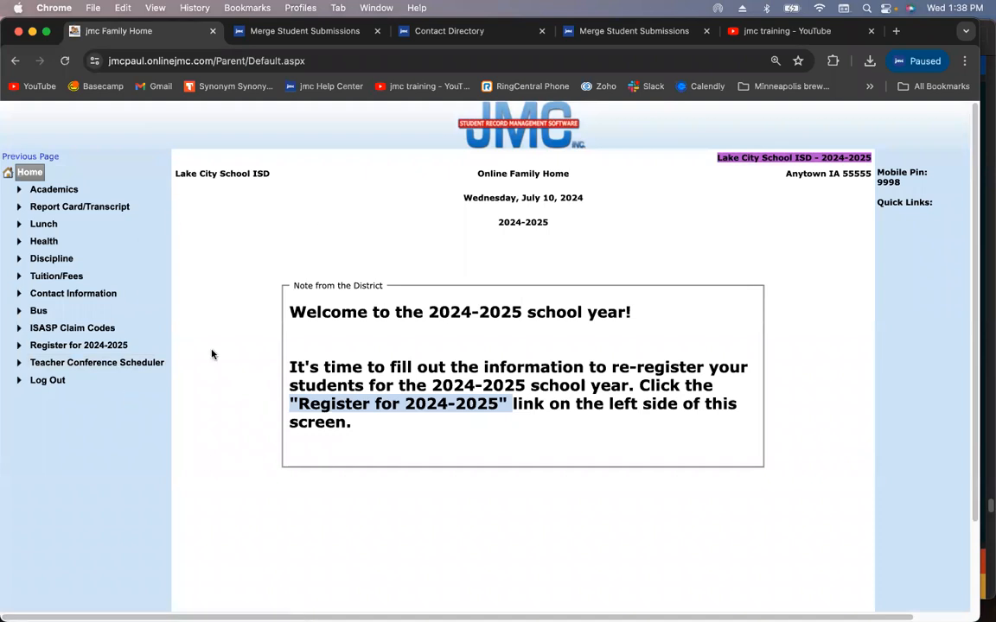
Open the 2024-2025 registration's Sign Forms page and dismiss the signing instructions
left_click(123, 346)
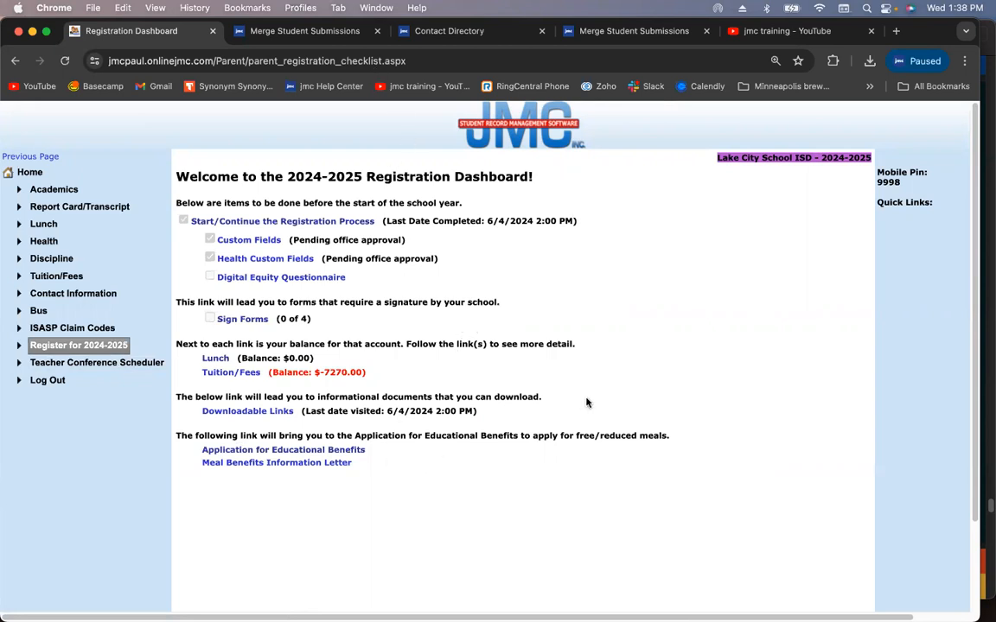
left_click(245, 320)
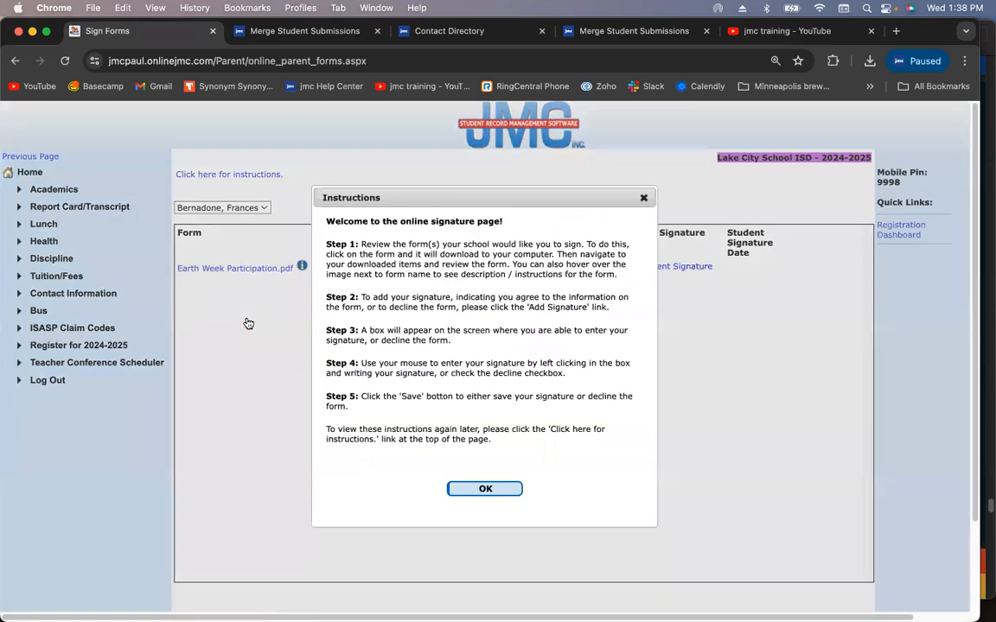
left_click(644, 200)
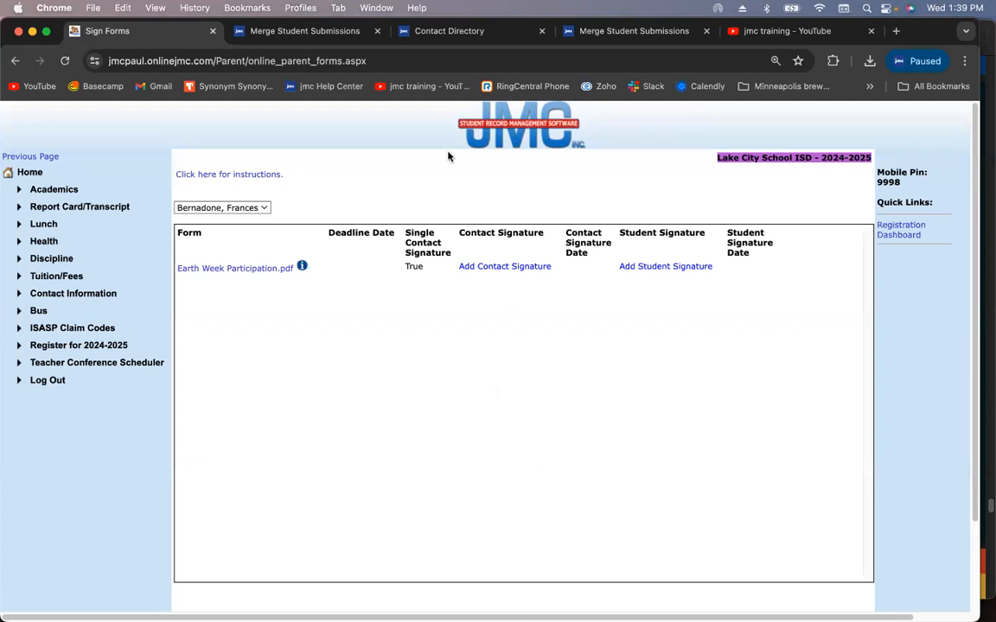
left_click(320, 31)
Return from the Contact Directory to the grade 1 student's Student Data page
left_click(438, 31)
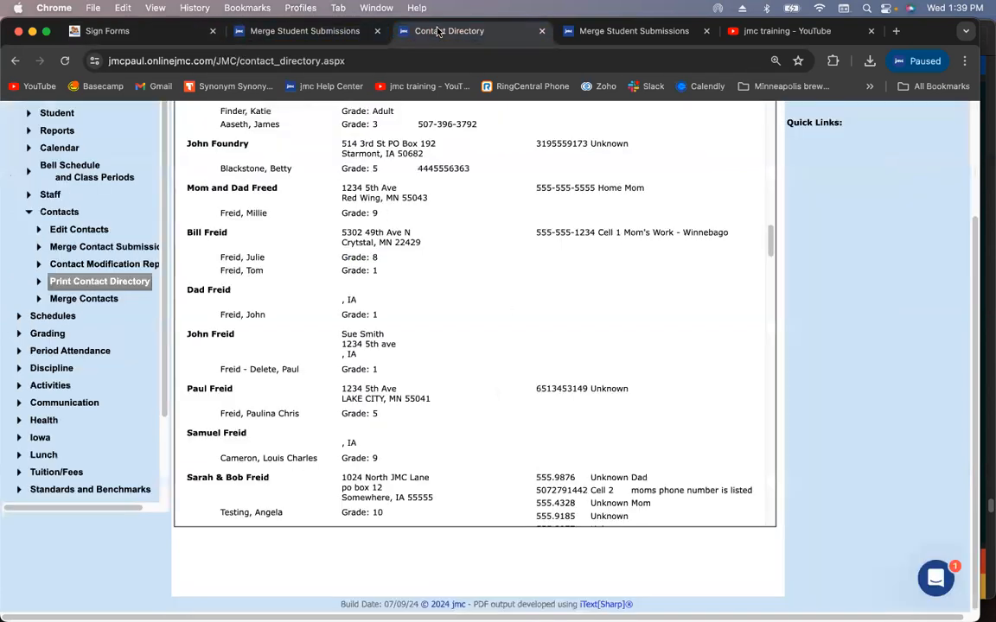
scroll(108, 257, "up", 3)
left_click(39, 190)
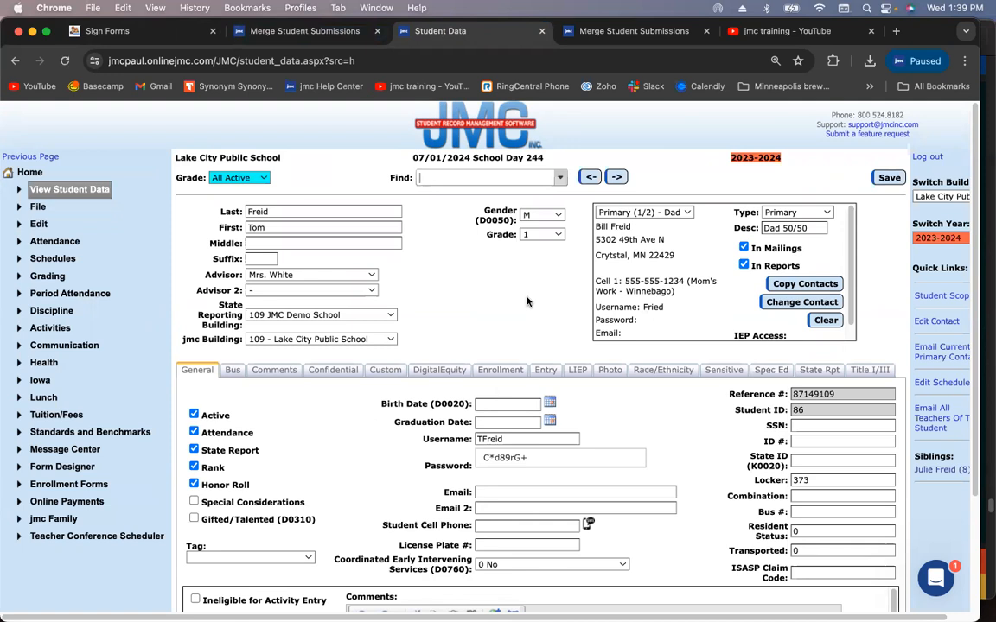
Toggle Lunch Access on and back off for the Mom 50/50 contact, then save the record
left_click(667, 212)
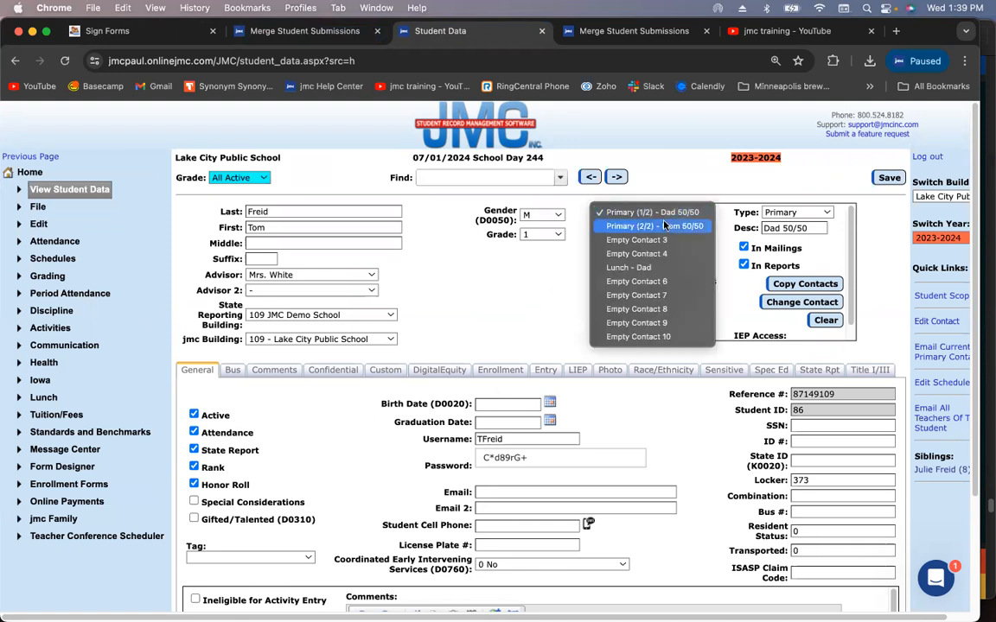
left_click(664, 225)
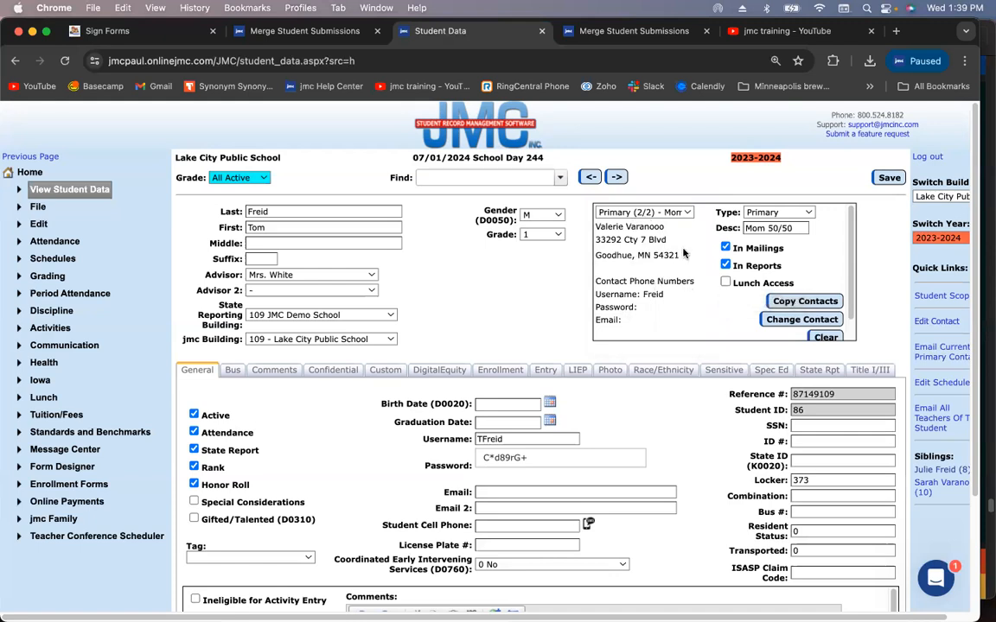
left_click(725, 281)
left_click(725, 282)
left_click(886, 179)
left_click(886, 179)
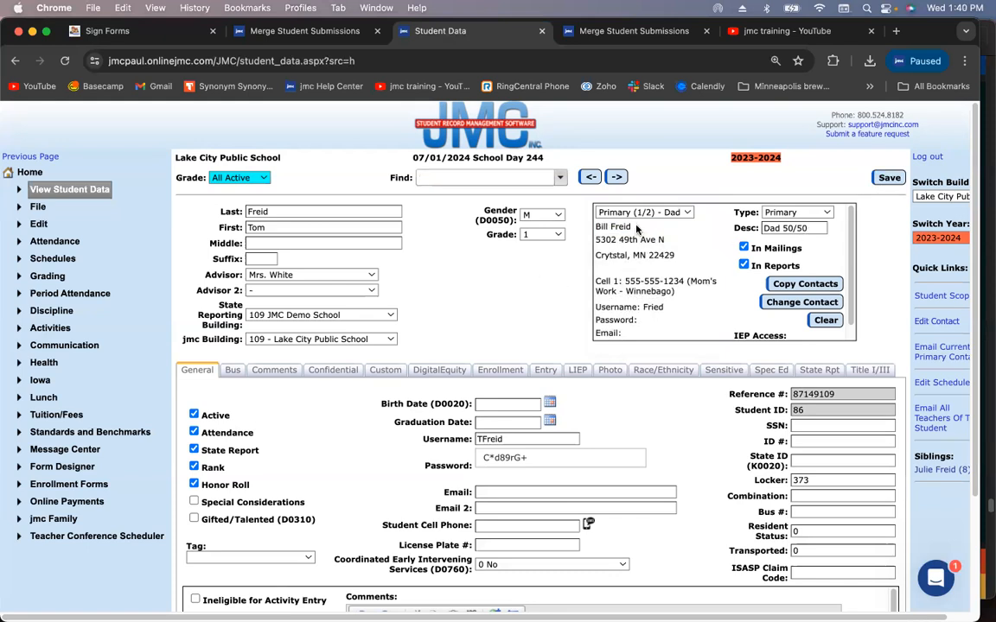
Inspect the Mom contact's username field and reopen her contact details
double_click(642, 306)
left_click(681, 313)
left_click(662, 212)
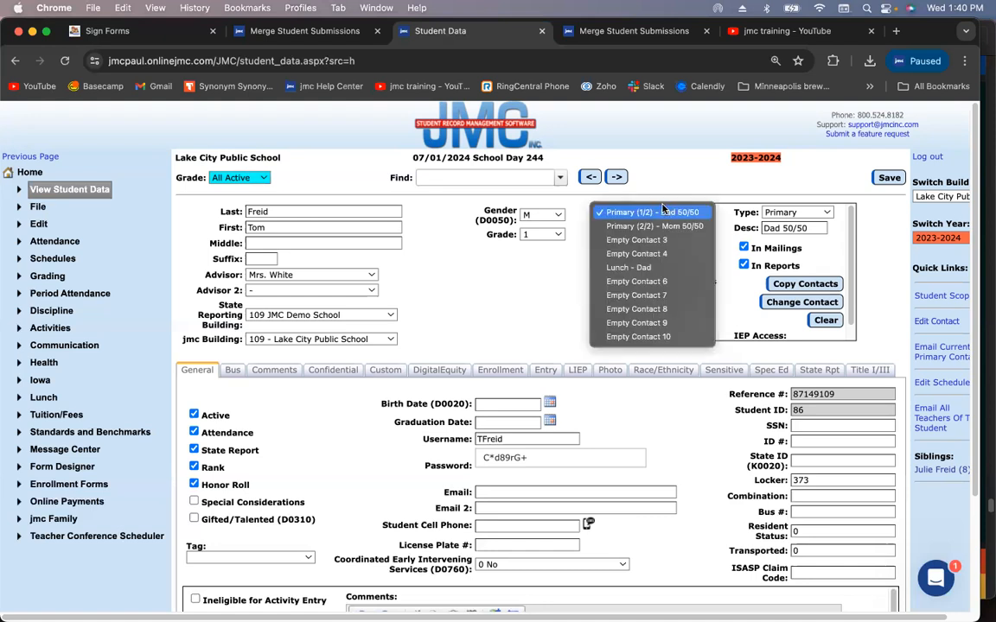
left_click(662, 226)
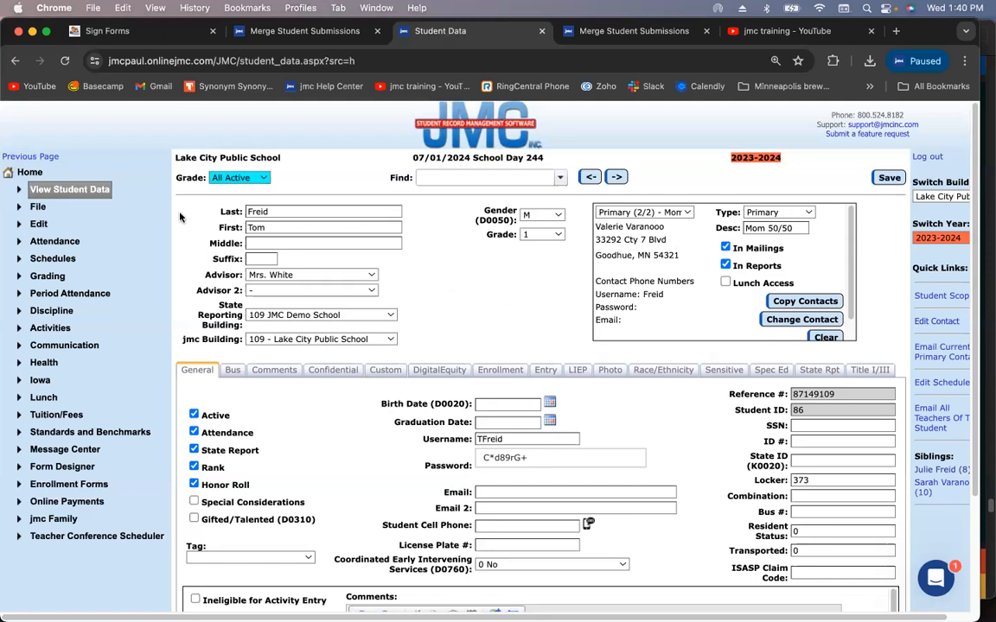
Reload the student data page on the Dad contact, then jump the webinar slides to slide 38
left_click(27, 172)
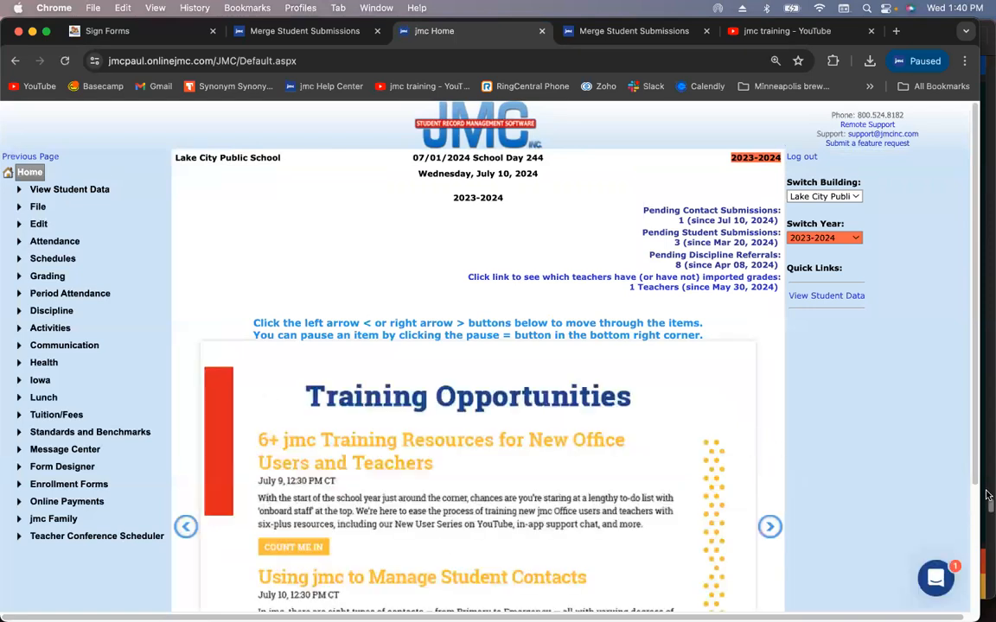
left_click(83, 191)
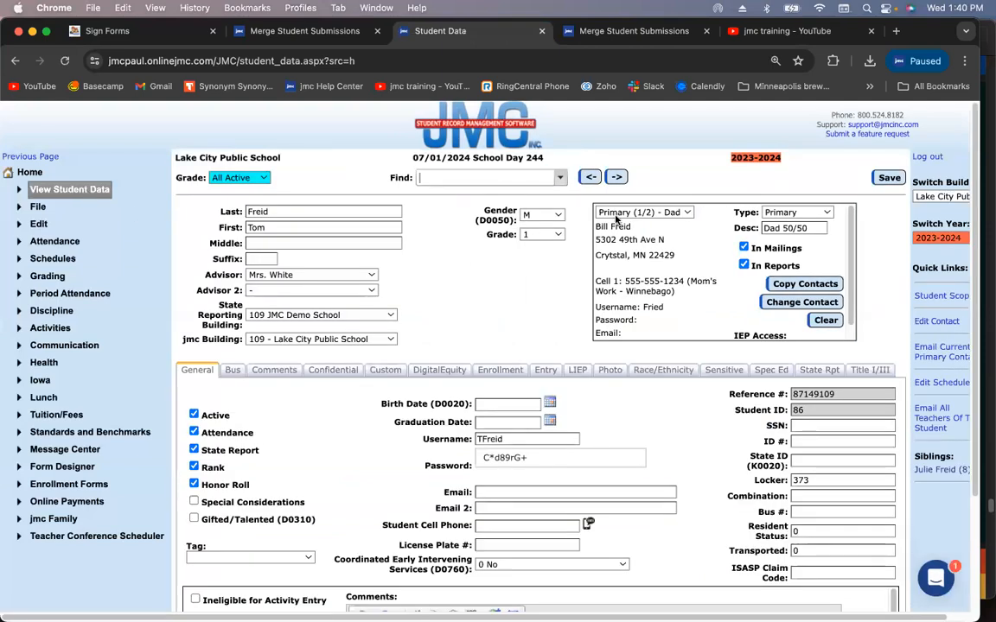
left_click(624, 216)
left_click(624, 216)
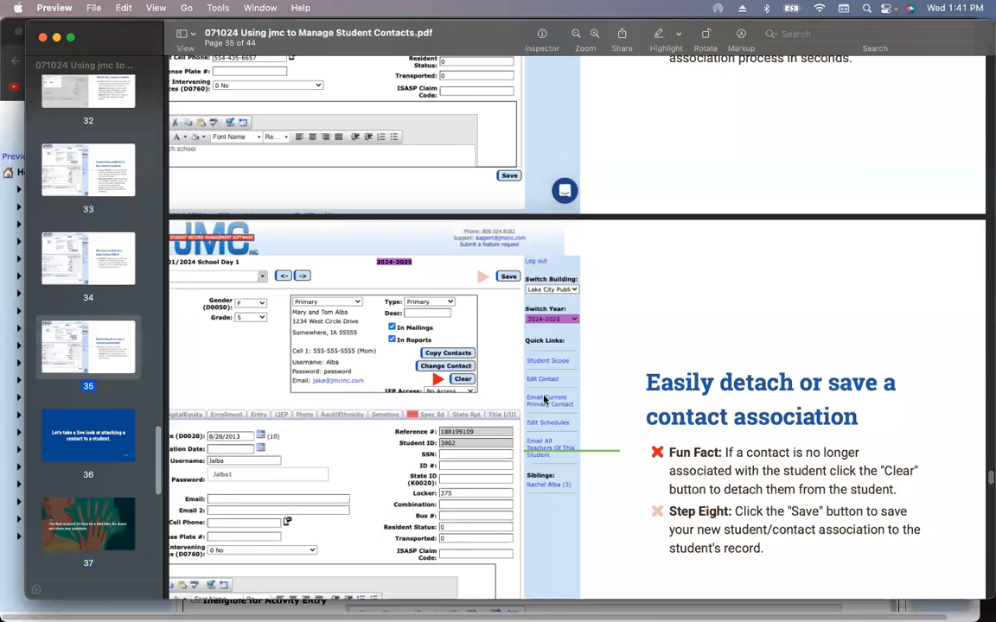
scroll(120, 419, "down", 3)
left_click(81, 488)
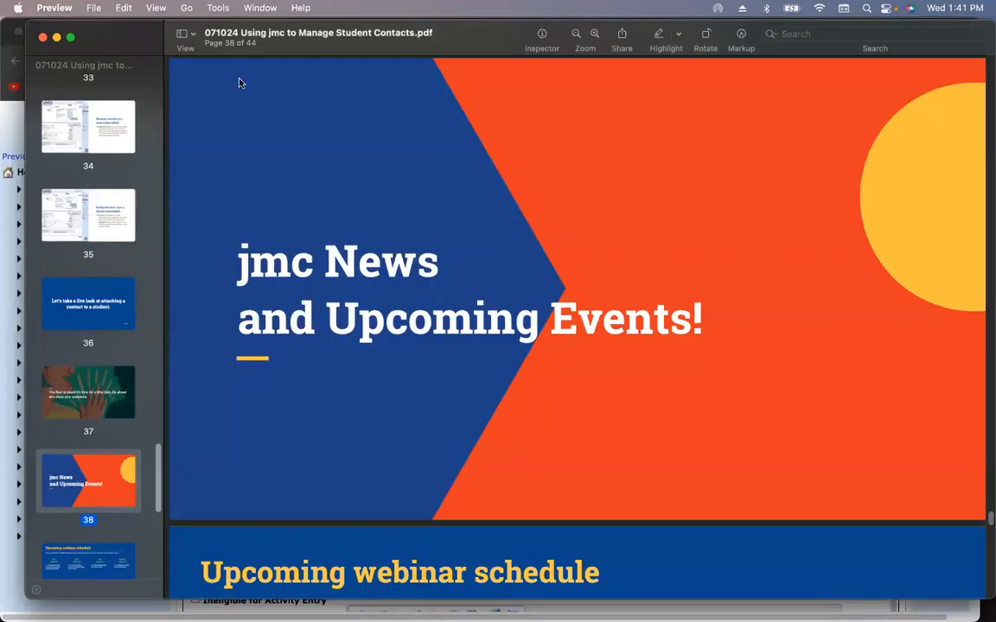